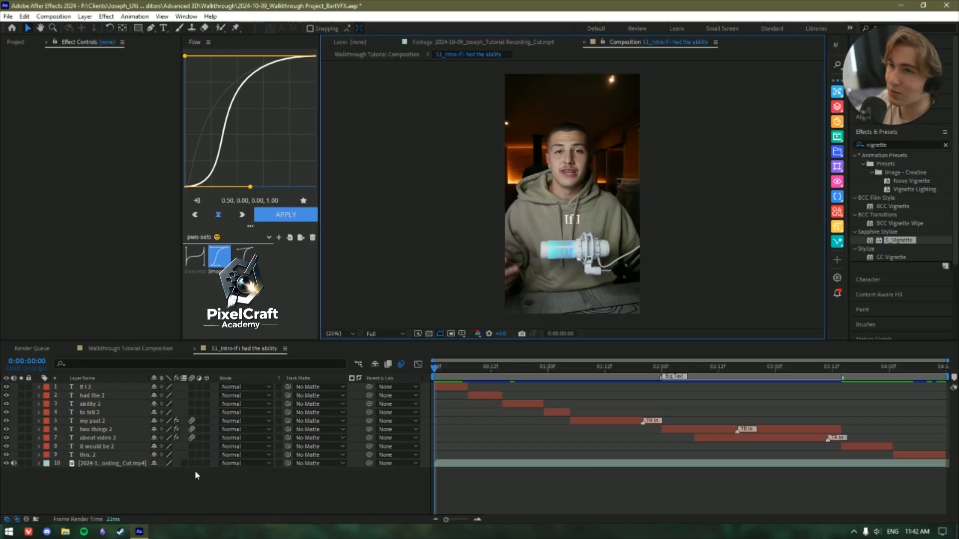
- Add a new adjustment layer to the composition
{"action": "right_click", "coordinate": [194, 485]}
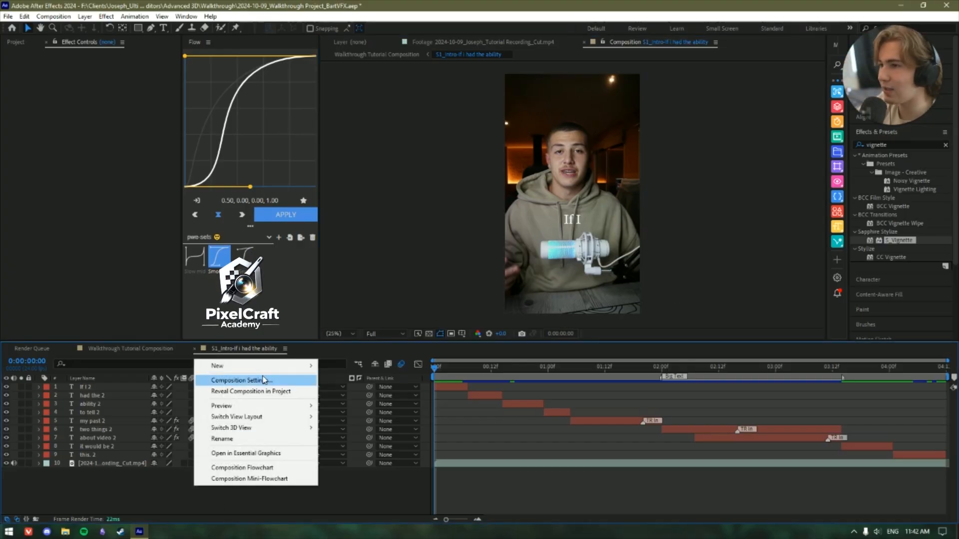
{"action": "mouse_move", "coordinate": [265, 363]}
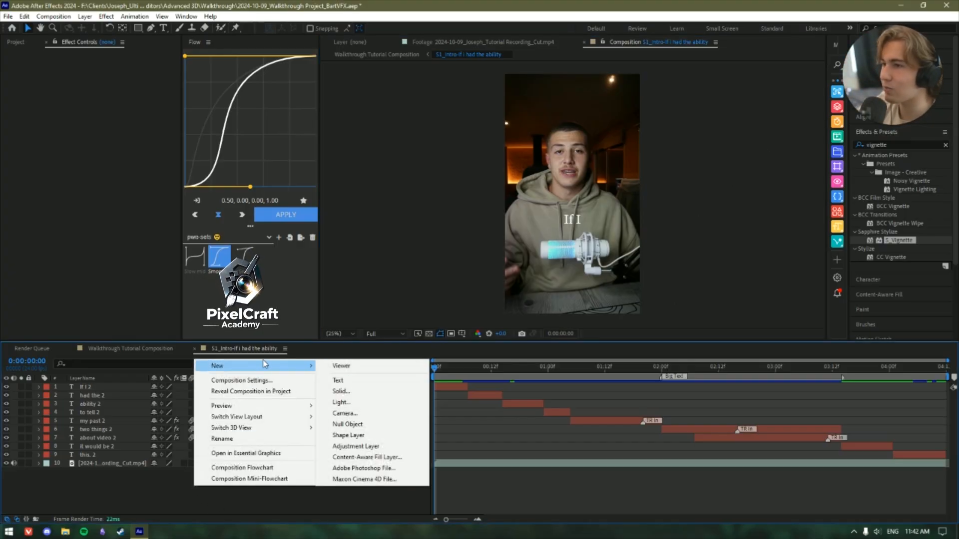
{"action": "left_click", "coordinate": [356, 446]}
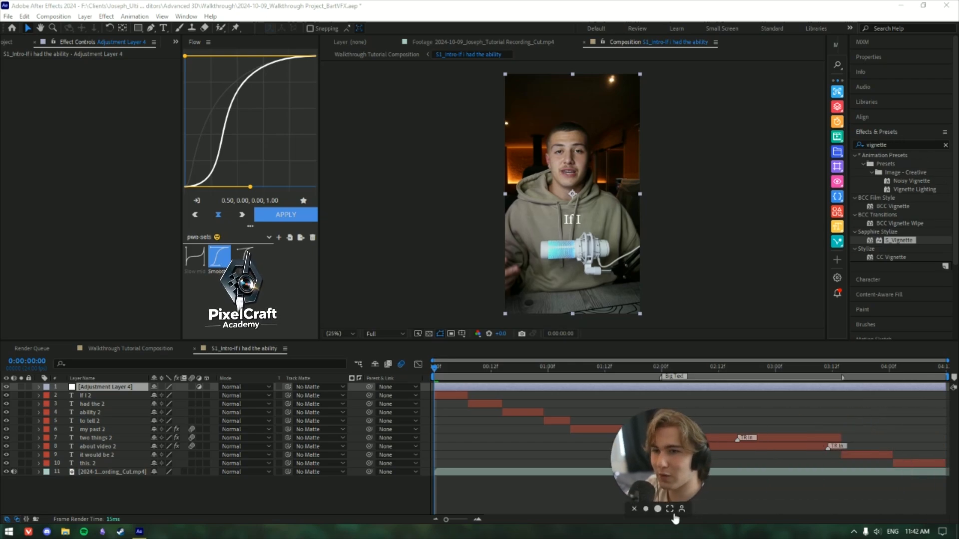
- Search the effects for Transform and apply it to the adjustment layer
{"action": "left_click", "coordinate": [881, 145]}
{"action": "type", "text": "trans"}
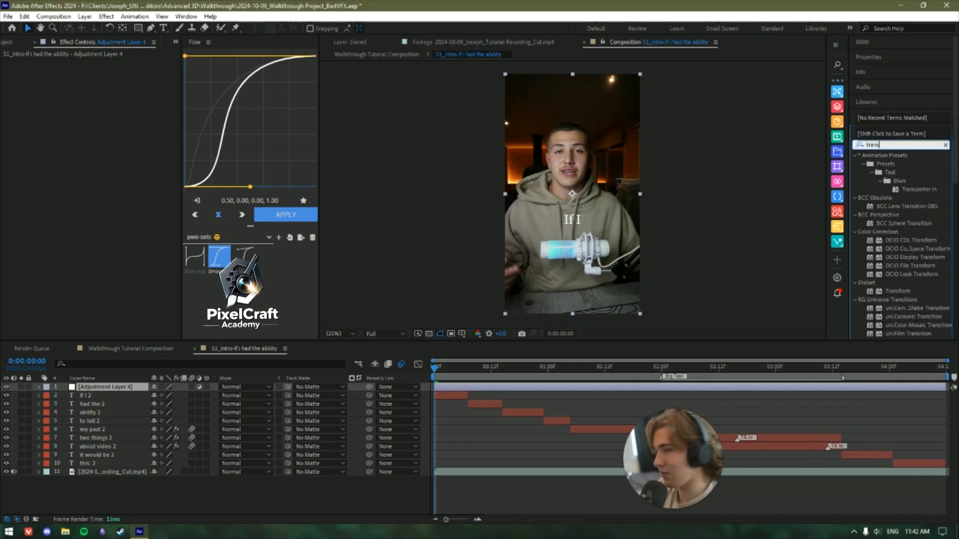
{"action": "type", "text": "form"}
{"action": "double_click", "coordinate": [897, 215]}
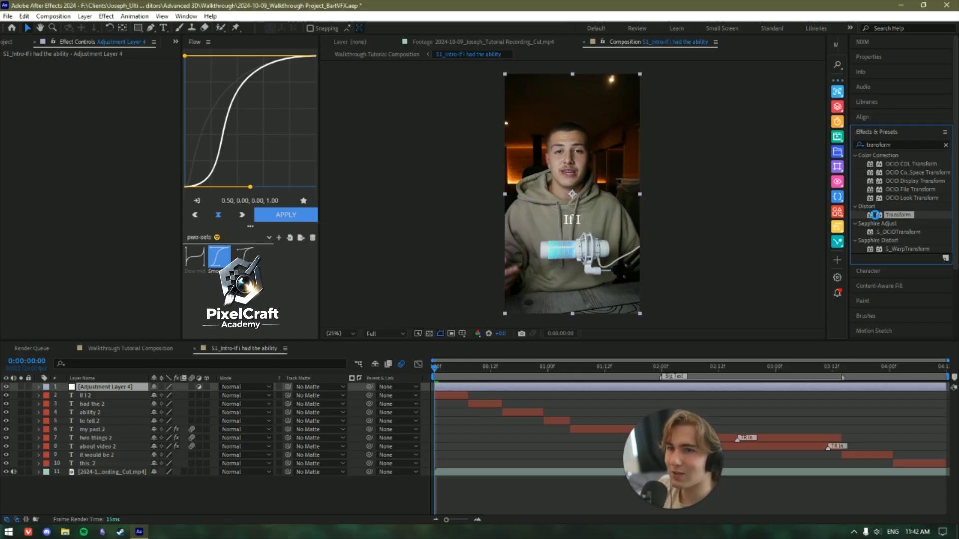
{"action": "left_click_drag", "start_coordinate": [714, 458], "coordinate": [931, 481]}
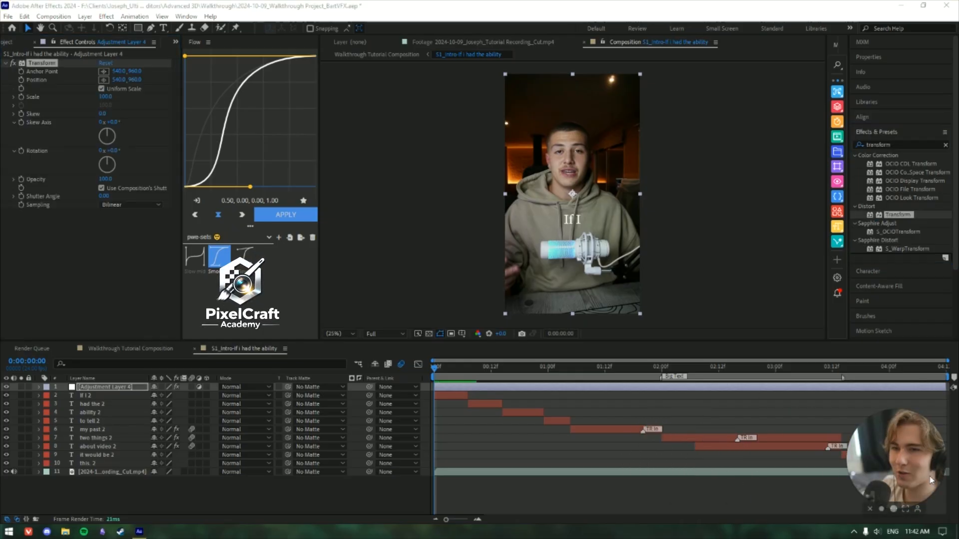
- Set a Scale keyframe for the Transform effect at the start of the composition
{"action": "left_click", "coordinate": [467, 382]}
{"action": "mouse_move", "coordinate": [440, 375]}
{"action": "left_mouse_down"}
{"action": "mouse_move", "coordinate": [491, 377]}
{"action": "mouse_move", "coordinate": [444, 385]}
{"action": "left_mouse_up"}
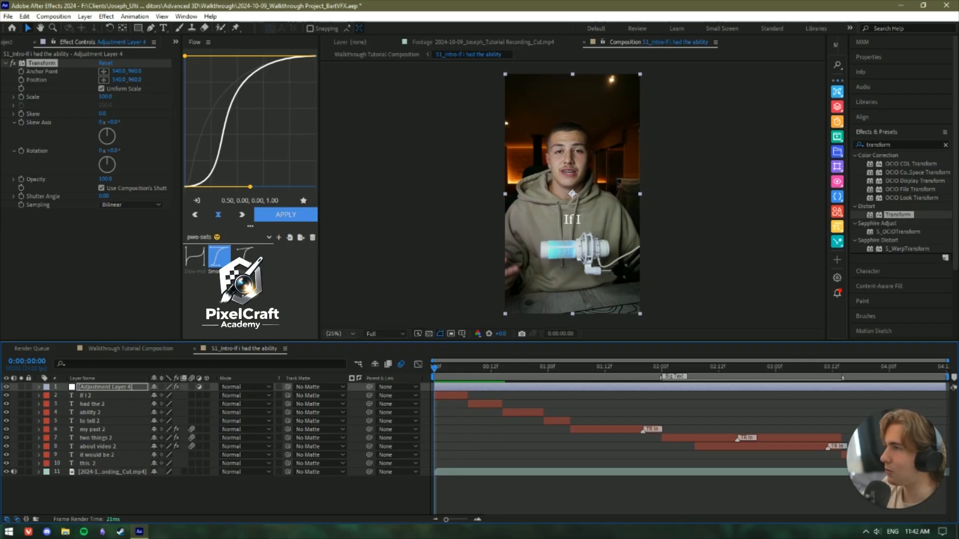
{"action": "left_click", "coordinate": [20, 95]}
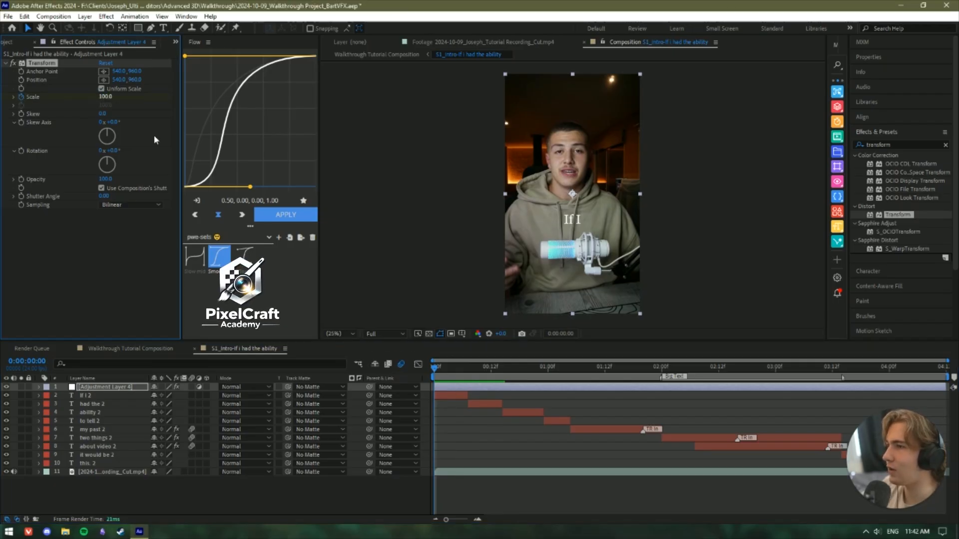
- At 0:00:00:14, set the Transform Scale to 110 and turn off Use Composition's Shutter Angle
{"action": "left_click_drag", "start_coordinate": [452, 368], "coordinate": [503, 377]}
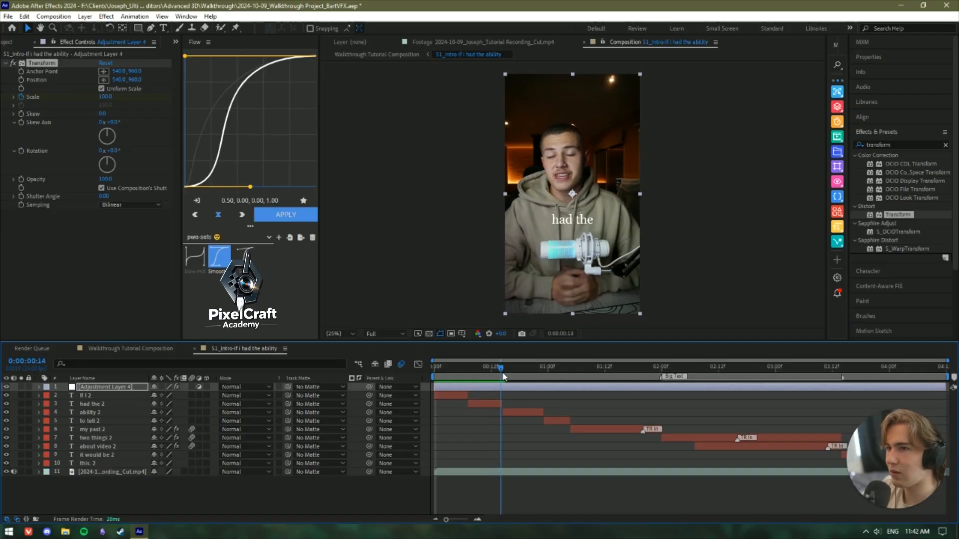
{"action": "key", "text": "u"}
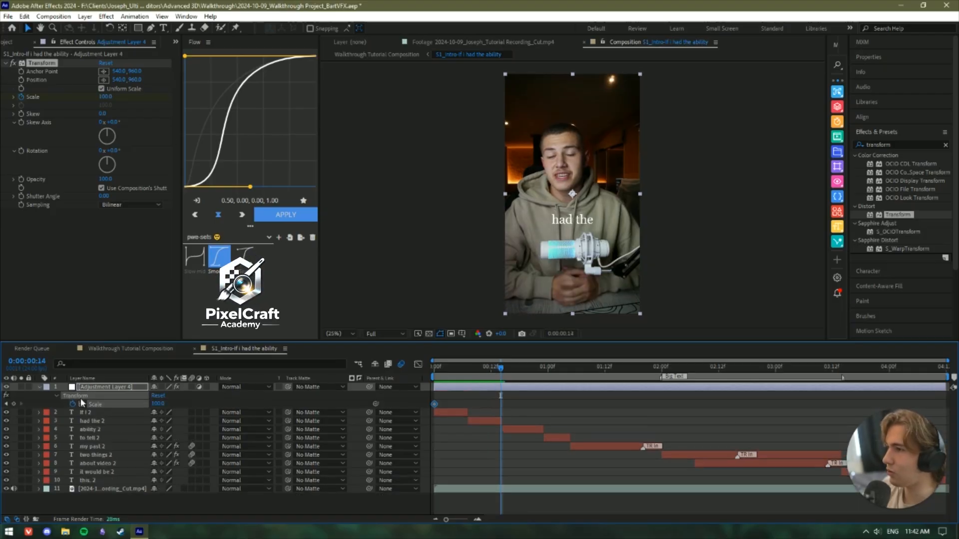
{"action": "left_click", "coordinate": [149, 407]}
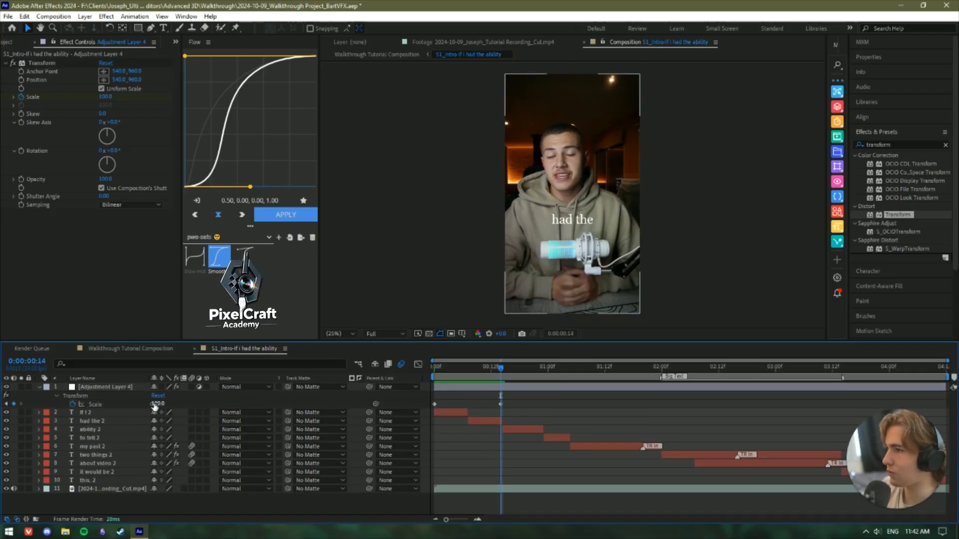
{"action": "key", "text": "Return"}
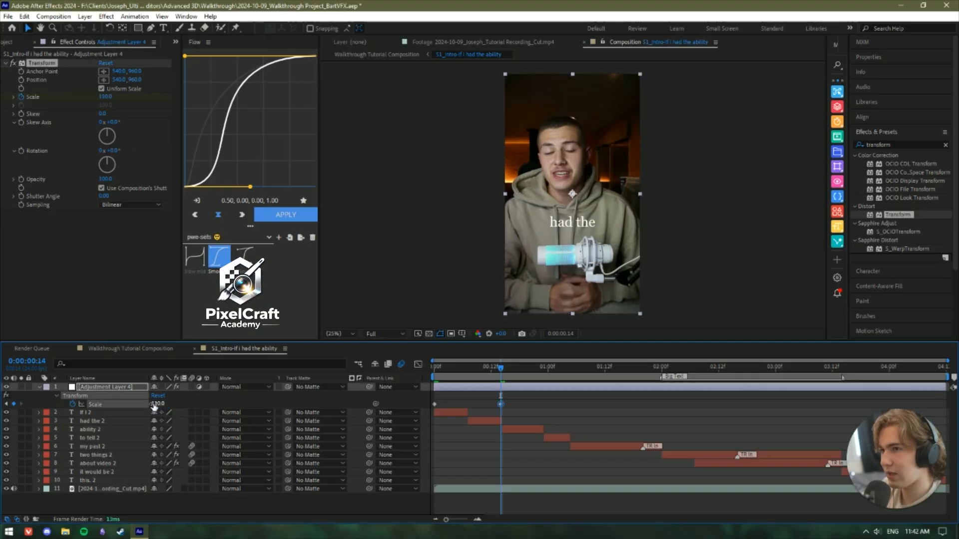
{"action": "left_click", "coordinate": [102, 189]}
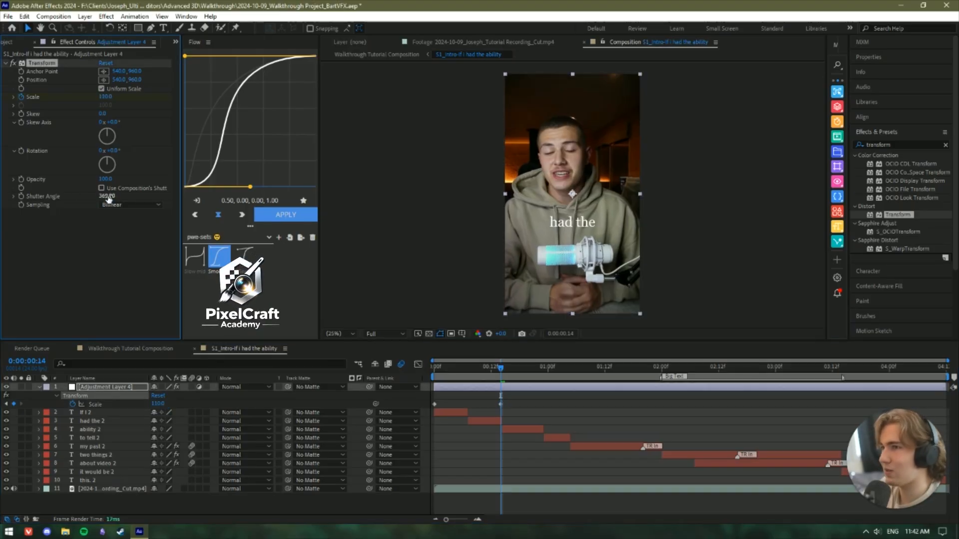
- Select both Scale keyframes and apply the expoOut easing curve (0.14, 1.00, 0.34, 1.00) in Flow
{"action": "left_click_drag", "start_coordinate": [500, 369], "coordinate": [418, 376]}
{"action": "left_click_drag", "start_coordinate": [515, 406], "coordinate": [391, 415]}
{"action": "left_click", "coordinate": [242, 239]}
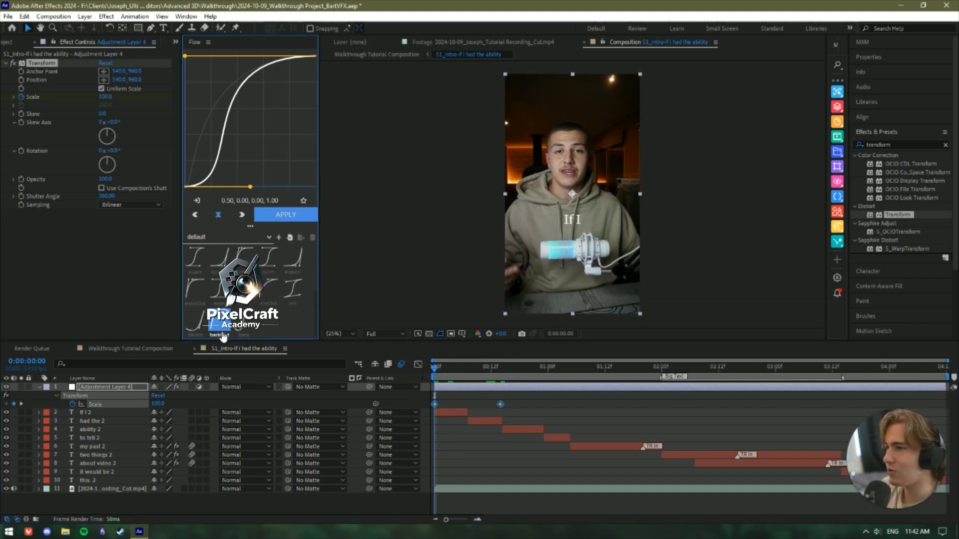
{"action": "left_click", "coordinate": [196, 290]}
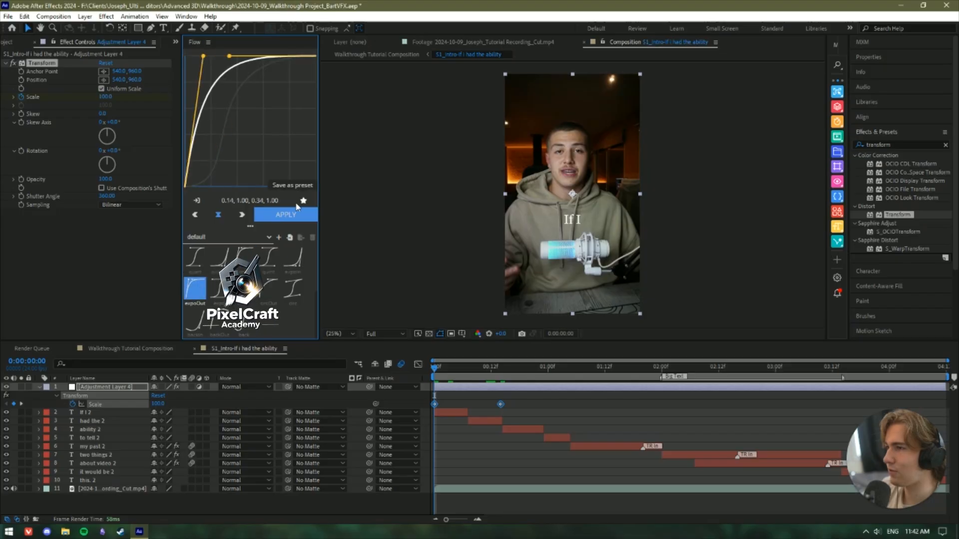
{"action": "left_click", "coordinate": [303, 200]}
{"action": "left_click", "coordinate": [233, 241]}
{"action": "left_click", "coordinate": [301, 217]}
- Play back the zoom animation from the start
{"action": "left_click", "coordinate": [406, 357]}
{"action": "key", "text": "space"}
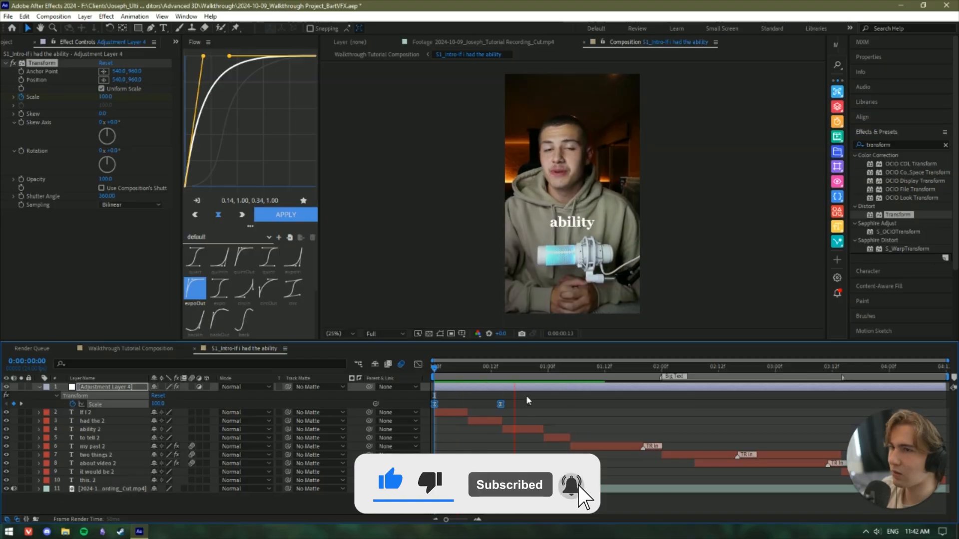
{"action": "key", "text": "space"}
- Apply Gaussian Blur to the adjustment layer and set a Blurriness keyframe of 25 at the start
{"action": "double_click", "coordinate": [897, 145]}
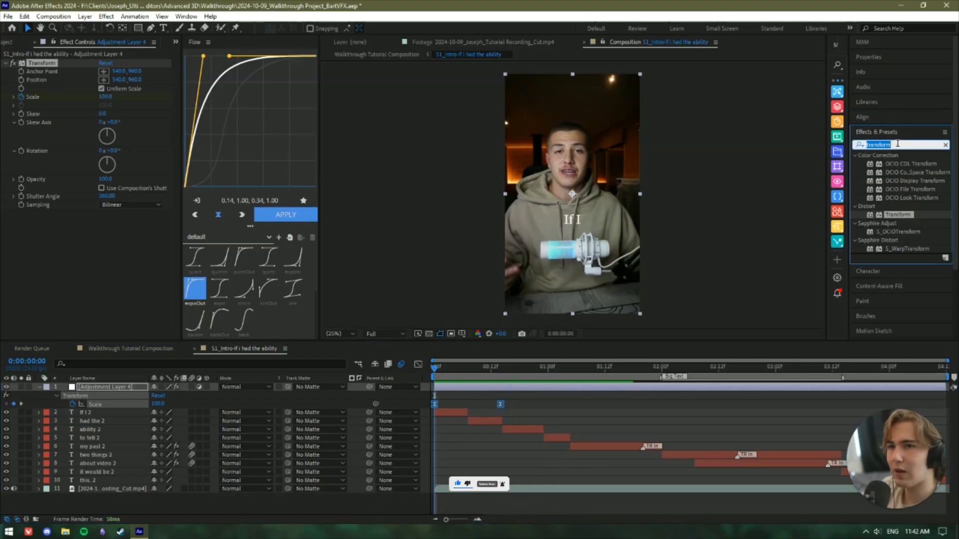
{"action": "type", "text": "gaus"}
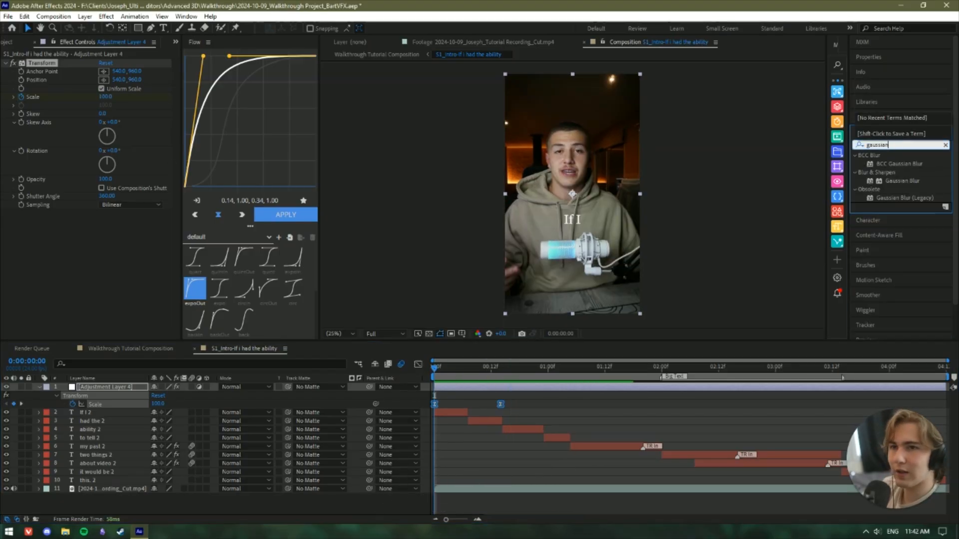
{"action": "type", "text": "sian"}
{"action": "left_click_drag", "start_coordinate": [899, 181], "coordinate": [106, 222]}
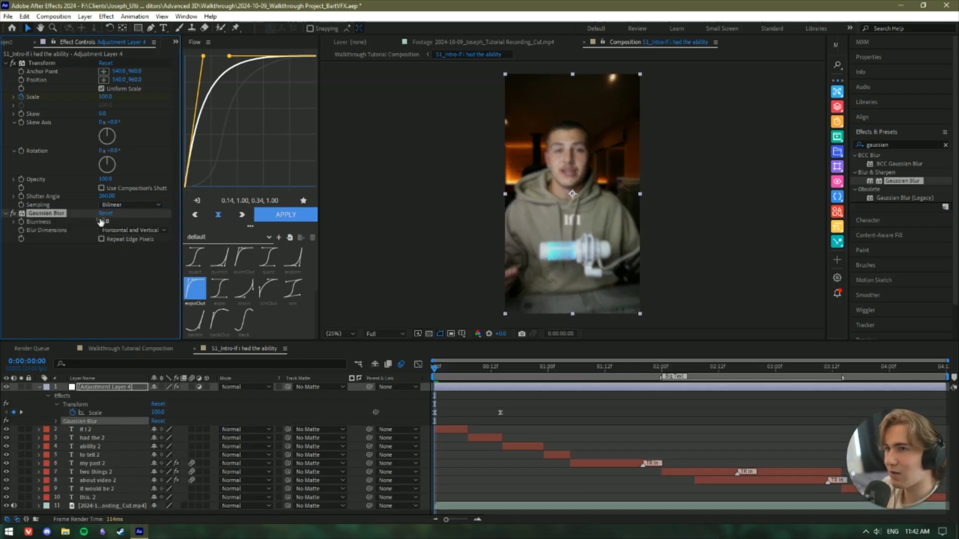
{"action": "left_click", "coordinate": [21, 222]}
- Reveal the keyframes and set Blurriness to 0 at 0:00:00:14
{"action": "left_click", "coordinate": [21, 413]}
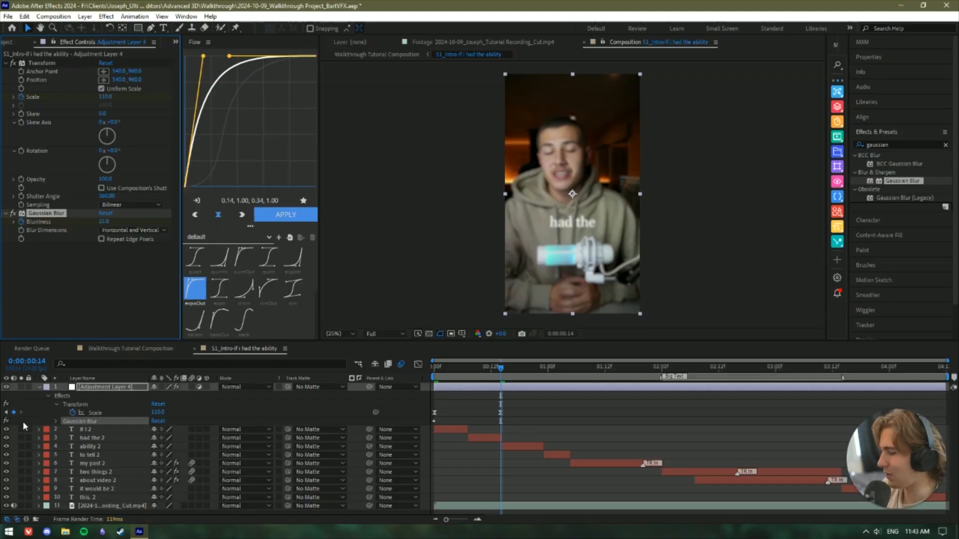
{"action": "key", "text": "u"}
{"action": "key", "text": "u"}
{"action": "left_click", "coordinate": [14, 421]}
{"action": "key", "text": "j"}
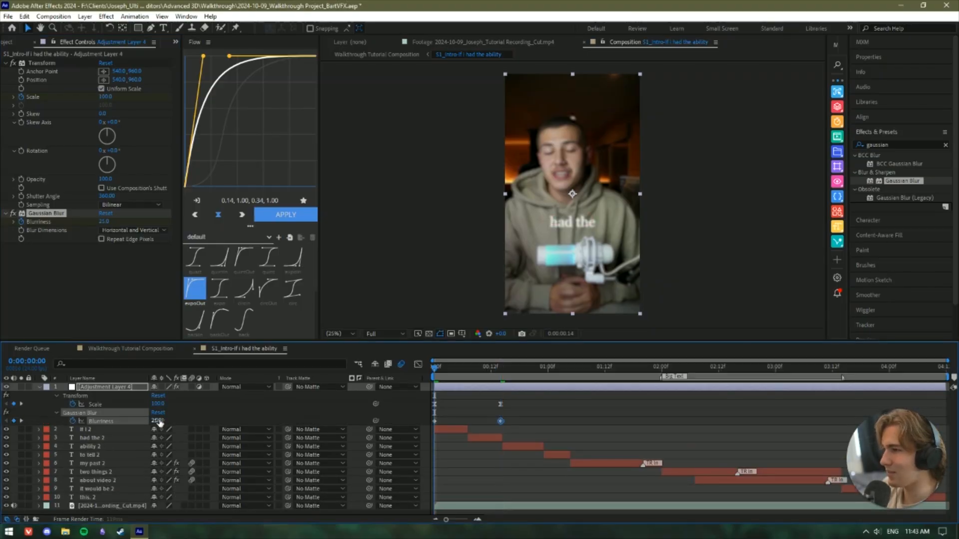
{"action": "key", "text": "k"}
{"action": "left_click_drag", "start_coordinate": [158, 421], "coordinate": [143, 421]}
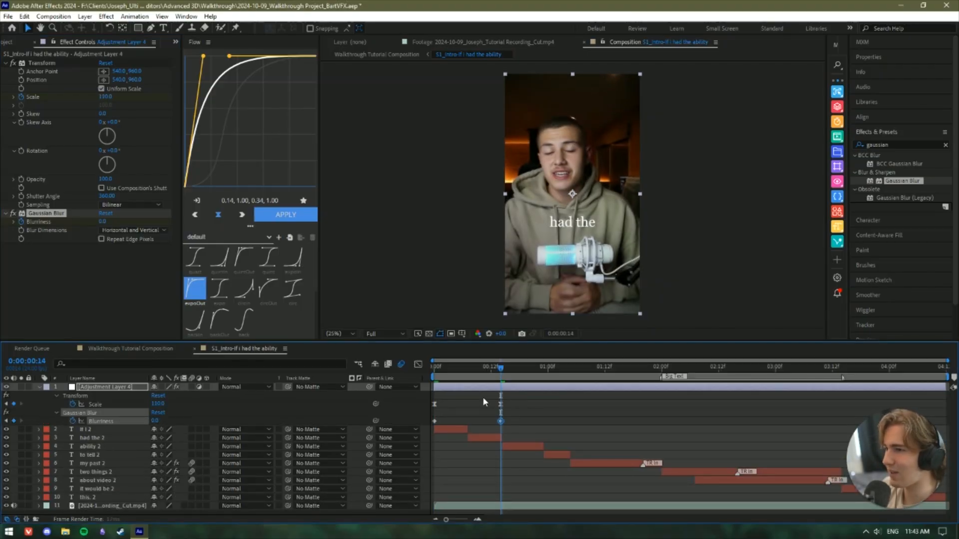
- Select the Scale and Blurriness keyframes and apply the same expoOut easing curve to them
{"action": "left_click_drag", "start_coordinate": [525, 398], "coordinate": [375, 428]}
{"action": "left_click", "coordinate": [289, 215]}
{"action": "key", "text": "j"}
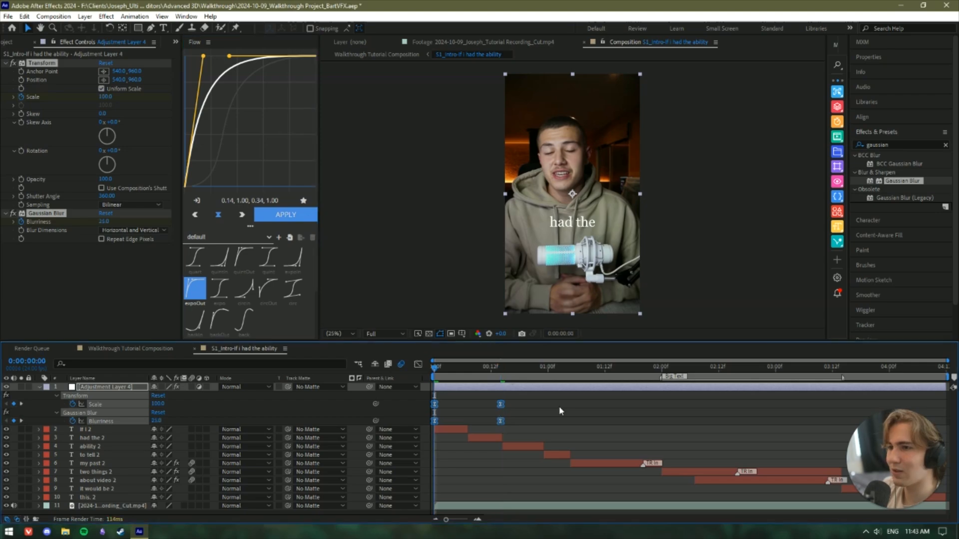
- Play back and scrub through the animated intro
{"action": "left_click", "coordinate": [559, 407]}
{"action": "key", "text": "space"}
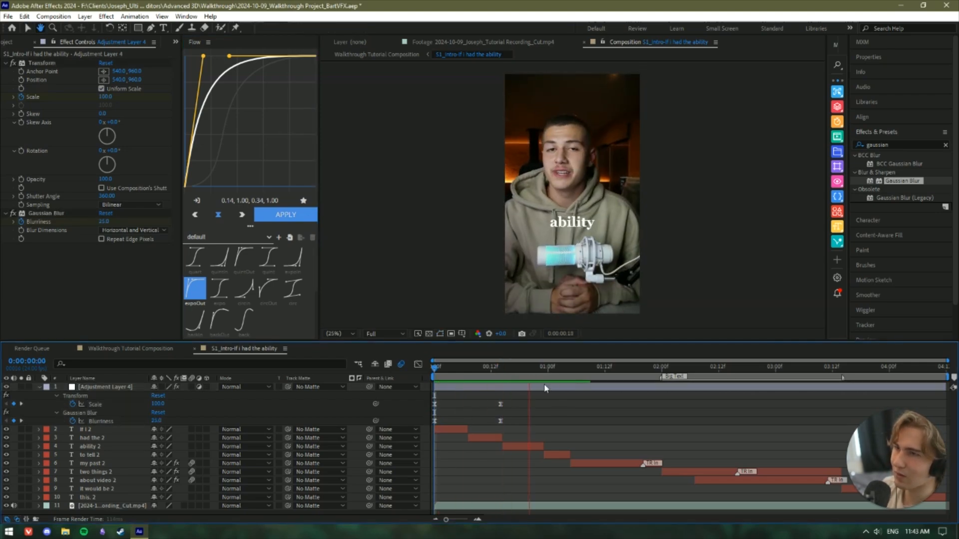
{"action": "key", "text": "j"}
{"action": "left_click_drag", "start_coordinate": [481, 367], "coordinate": [628, 405]}
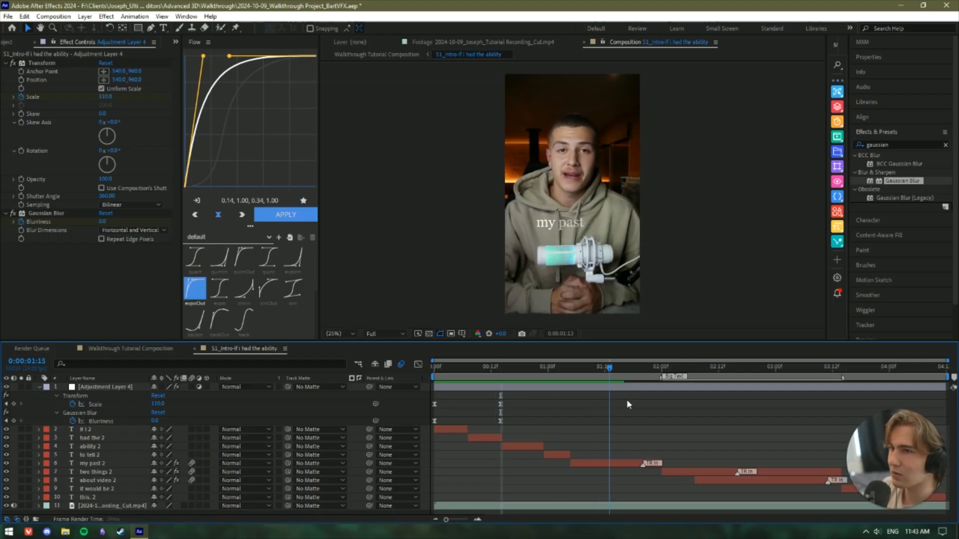
- Add a Scale keyframe at 0:00:01:06
{"action": "left_click_drag", "start_coordinate": [702, 407], "coordinate": [568, 414]}
{"action": "left_click", "coordinate": [568, 388]}
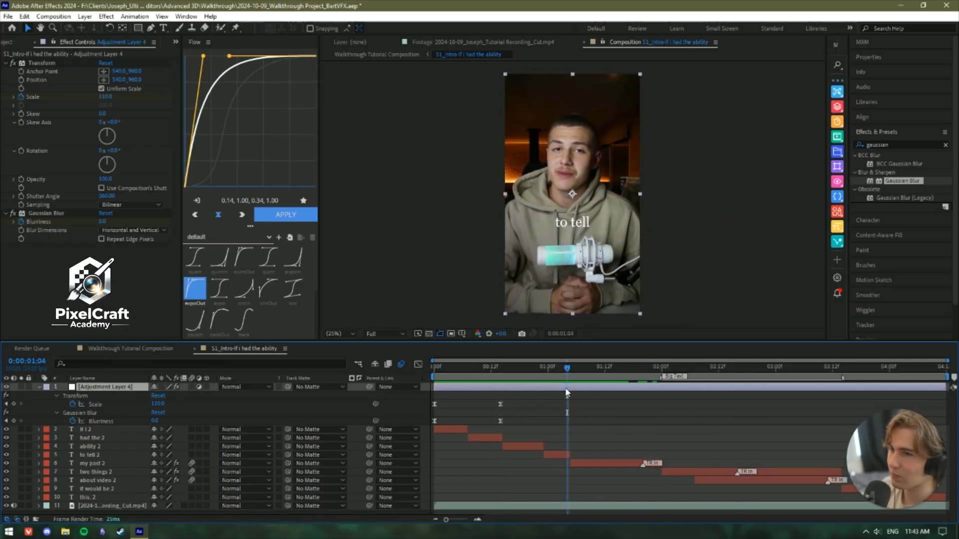
{"action": "left_click_drag", "start_coordinate": [569, 368], "coordinate": [576, 368]}
{"action": "left_click", "coordinate": [14, 403]}
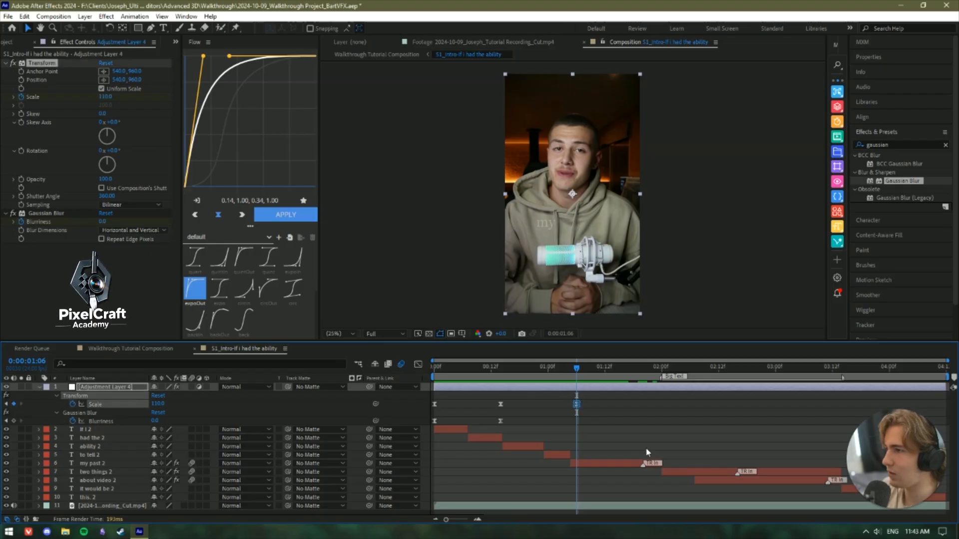
- Move the new Scale keyframe to 0:00:01:22
{"action": "key", "text": "space"}
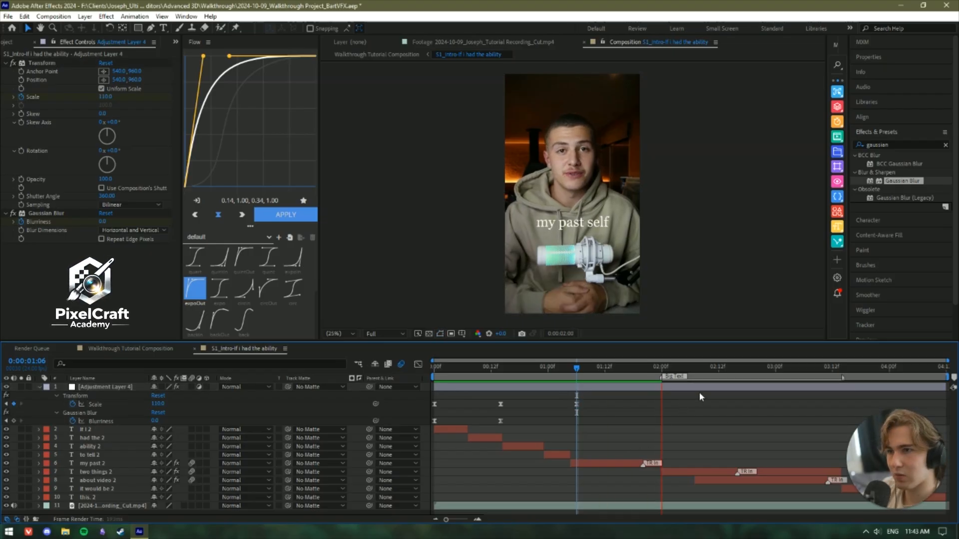
{"action": "key", "text": "space"}
{"action": "left_click_drag", "start_coordinate": [660, 368], "coordinate": [652, 398]}
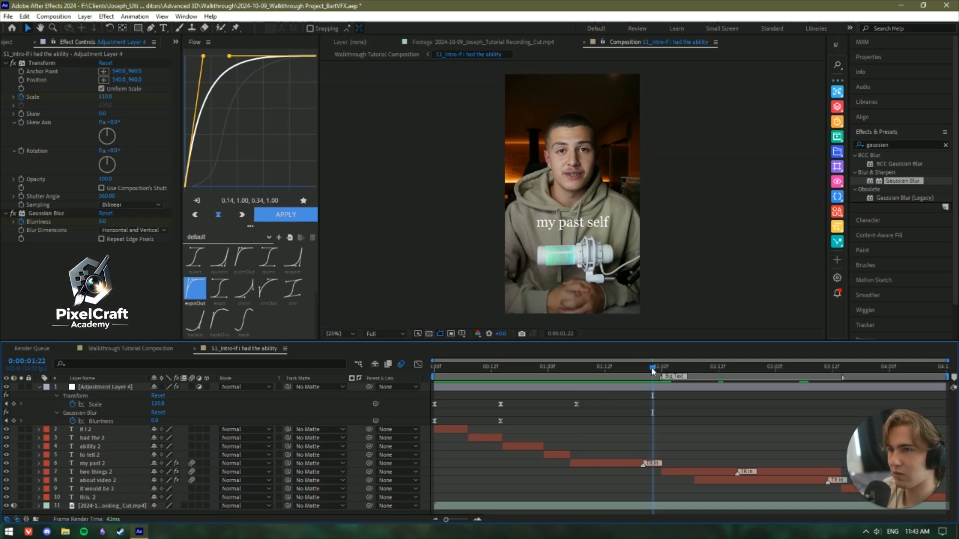
{"action": "left_click_drag", "start_coordinate": [577, 403], "coordinate": [653, 404]}
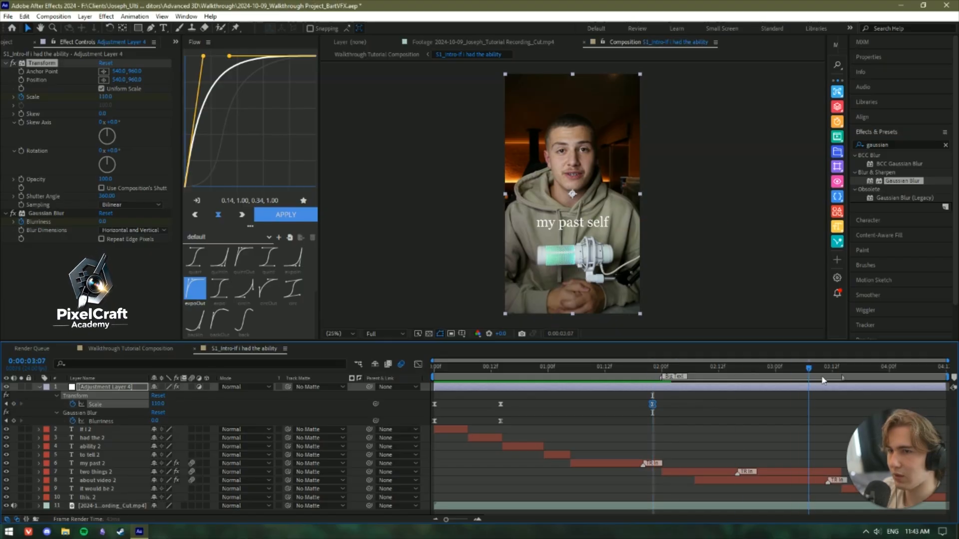
- Set Scale to 100 at 0:00:01:22
{"action": "mouse_move", "coordinate": [823, 380]}
{"action": "left_mouse_down"}
{"action": "mouse_move", "coordinate": [839, 382]}
{"action": "mouse_move", "coordinate": [830, 384]}
{"action": "left_mouse_up"}
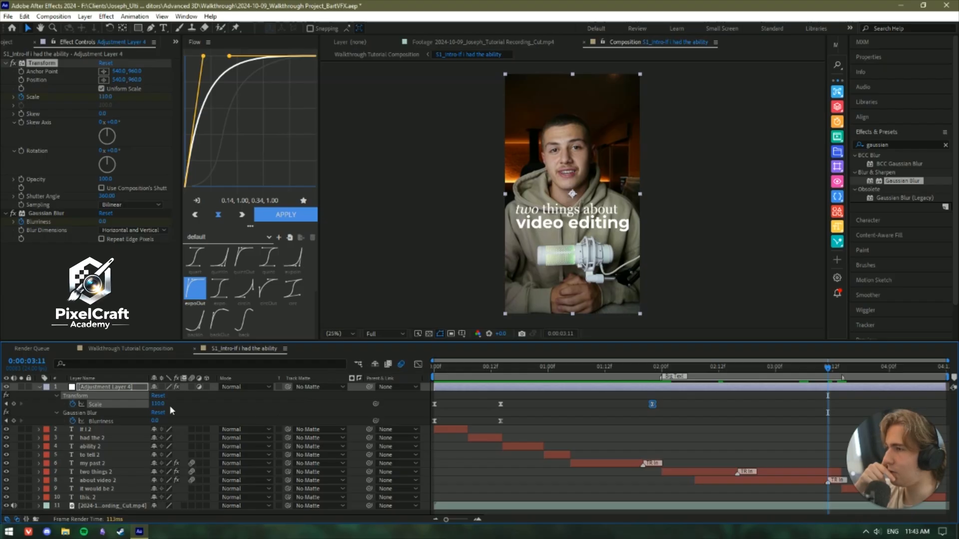
{"action": "left_click", "coordinate": [510, 368]}
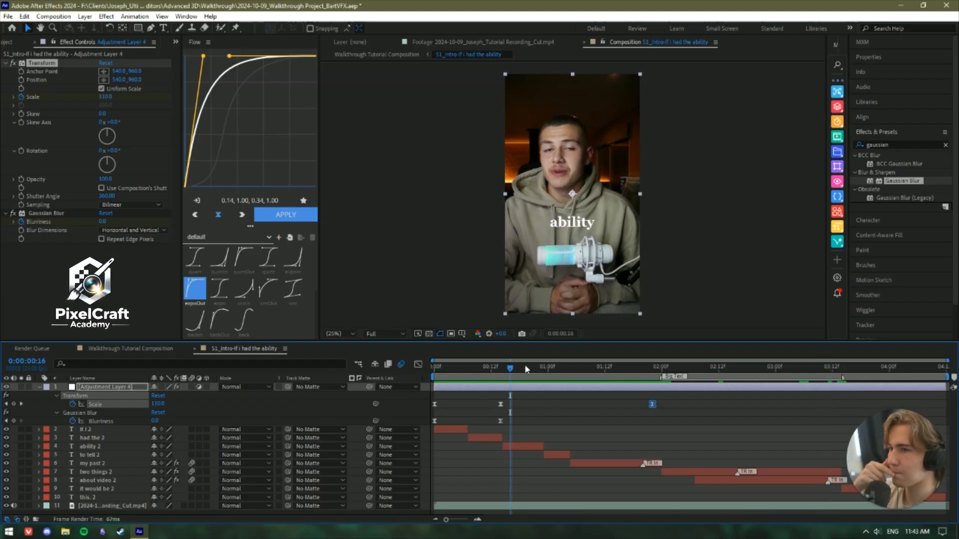
{"action": "left_click", "coordinate": [501, 404]}
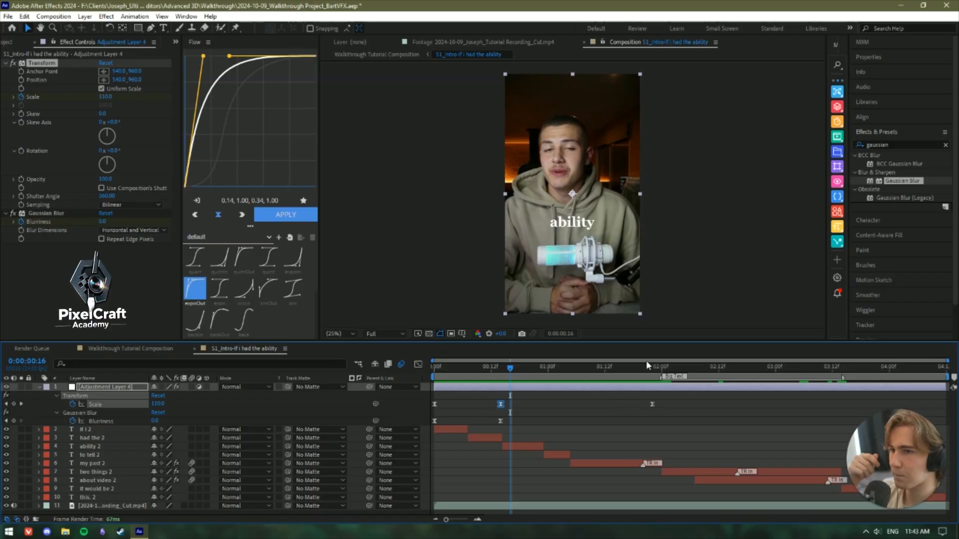
{"action": "left_click", "coordinate": [656, 368]}
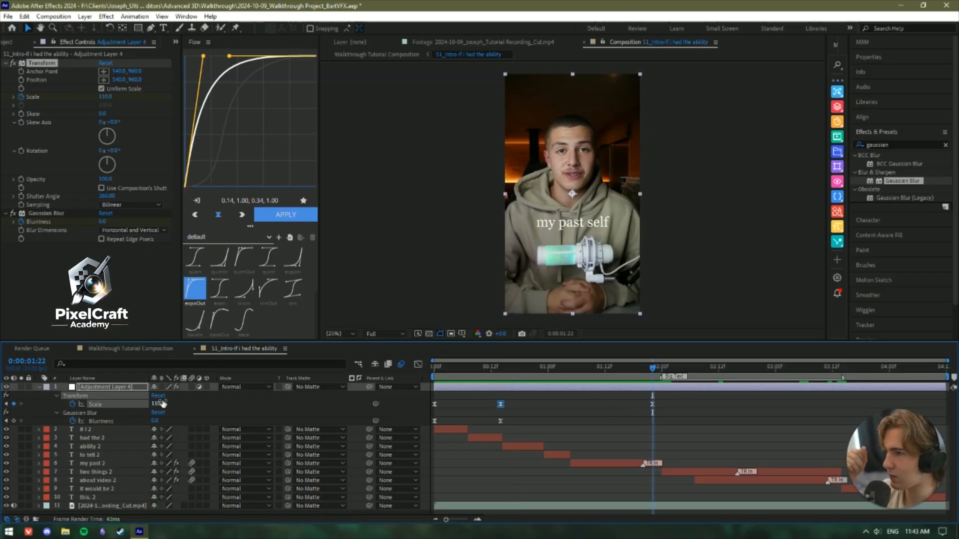
{"action": "key", "text": "Return"}
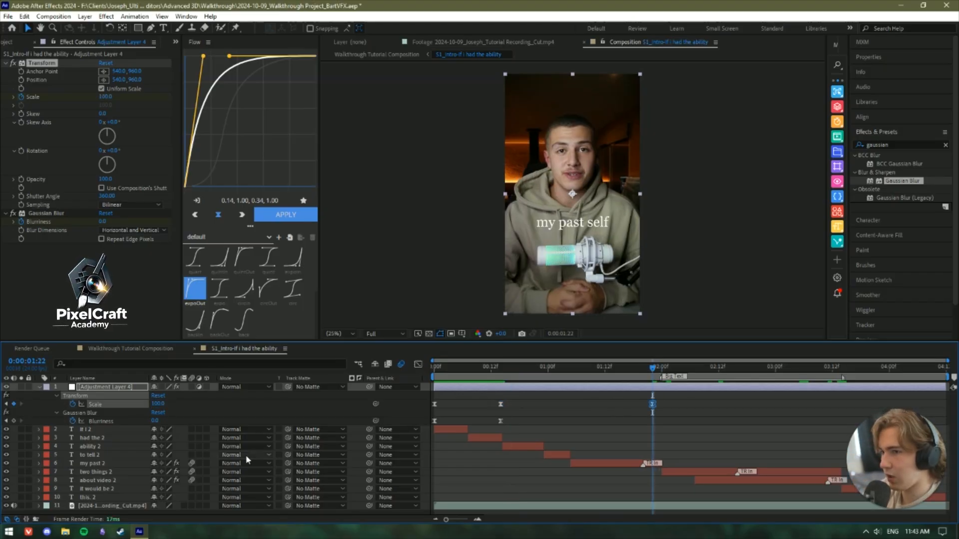
- In the graph editor, lengthen the Scale curve's bezier handles to make the zoom ease stronger
{"action": "left_click", "coordinate": [422, 364]}
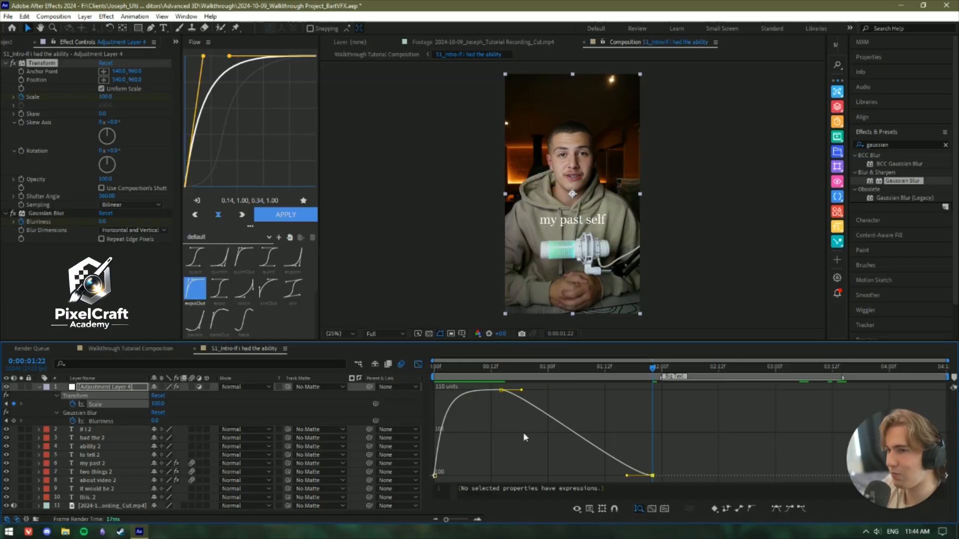
{"action": "left_click_drag", "start_coordinate": [520, 391], "coordinate": [589, 390]}
{"action": "left_click_drag", "start_coordinate": [628, 475], "coordinate": [566, 475]}
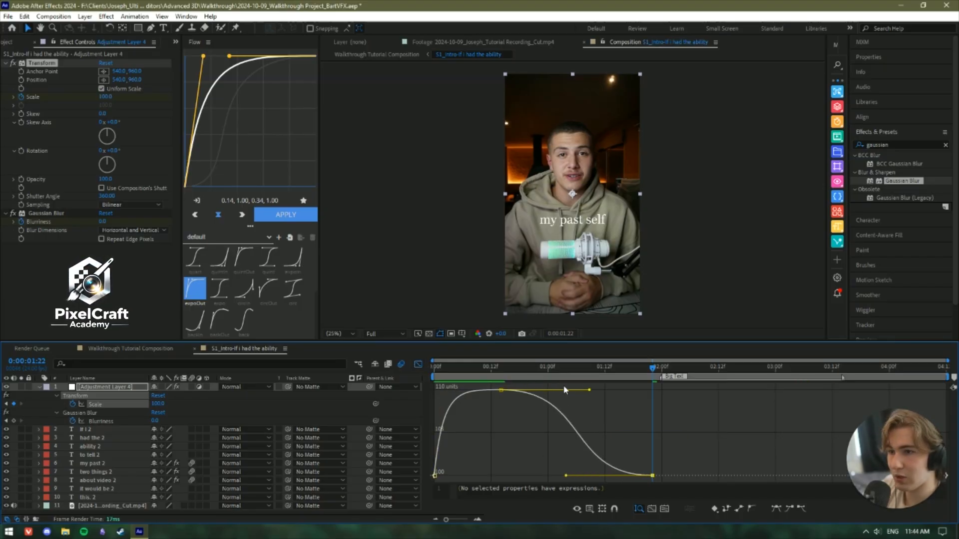
- Stretch both Scale curve handles further for a sharper ease into the 100 value
{"action": "left_click", "coordinate": [548, 368]}
{"action": "left_click_drag", "start_coordinate": [549, 374], "coordinate": [648, 367]}
{"action": "key", "text": "space"}
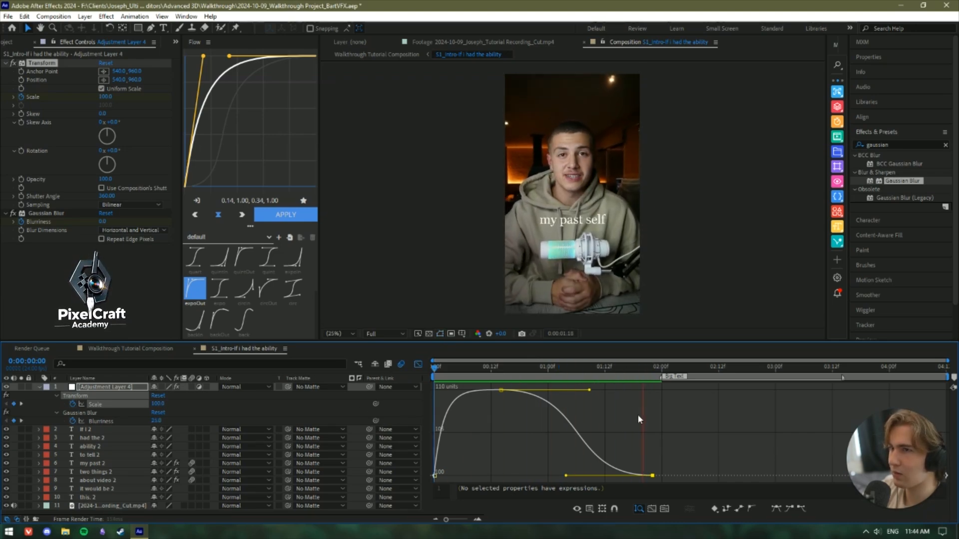
{"action": "left_click_drag", "start_coordinate": [623, 368], "coordinate": [633, 390]}
{"action": "left_click_drag", "start_coordinate": [566, 476], "coordinate": [527, 477]}
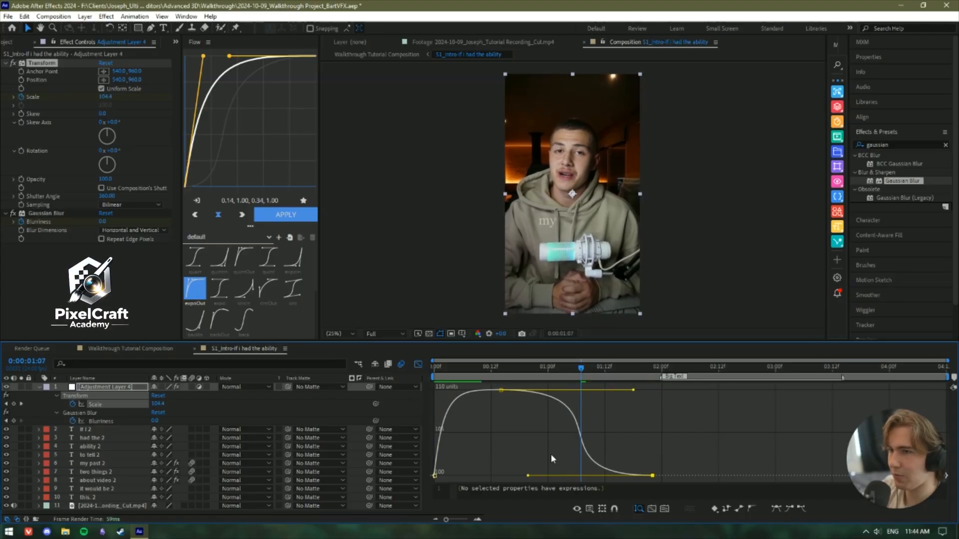
- Play back the intro to review the eased zoom
{"action": "left_click_drag", "start_coordinate": [581, 369], "coordinate": [514, 374]}
{"action": "key", "text": "space"}
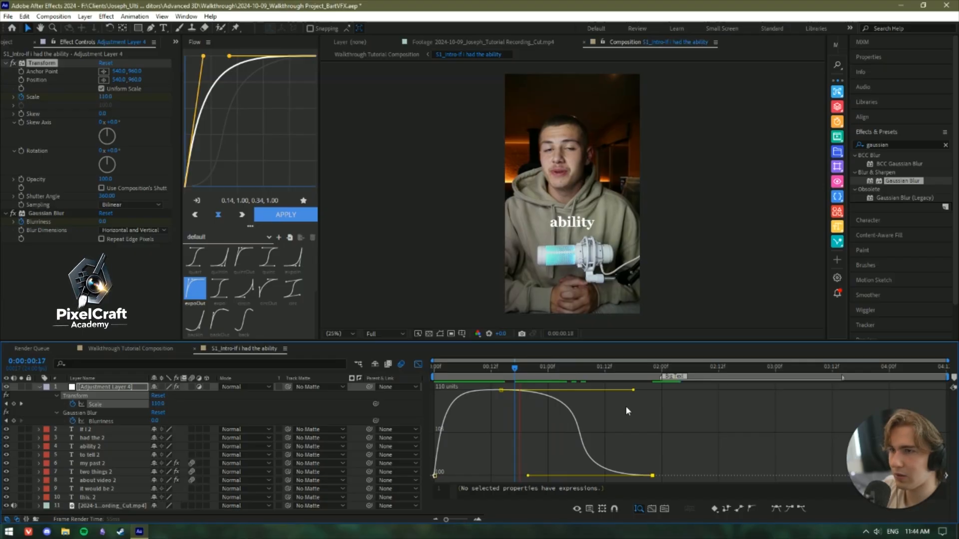
{"action": "left_click_drag", "start_coordinate": [636, 365], "coordinate": [361, 363]}
{"action": "key", "text": "space"}
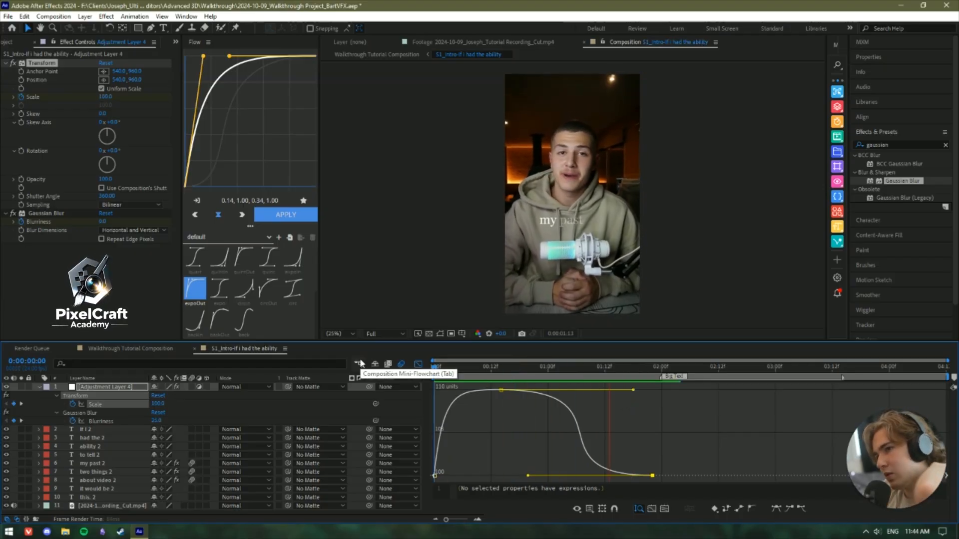
{"action": "key", "text": "space"}
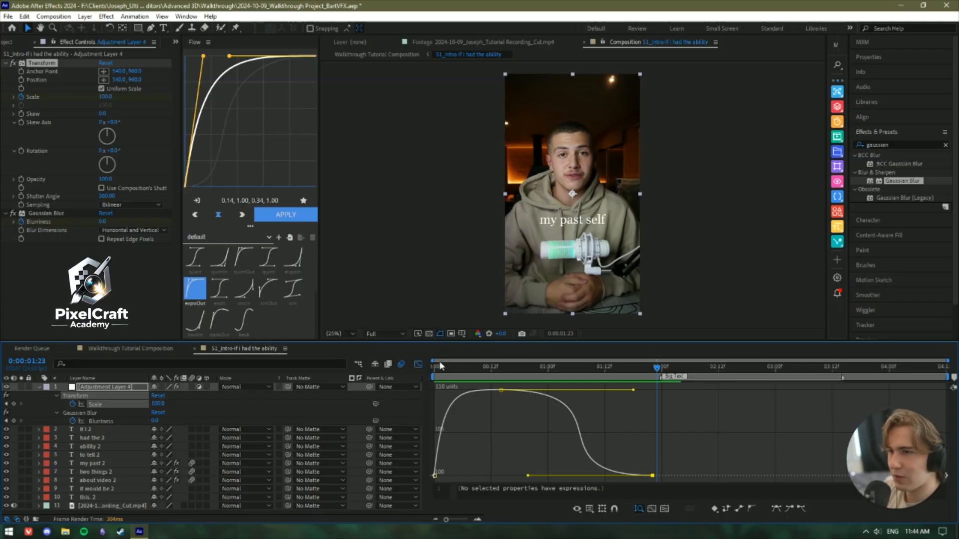
- In the graph editor, move the 100 Scale keyframe later to about 0:00:03:04
{"action": "left_click", "coordinate": [418, 364]}
{"action": "left_click_drag", "start_coordinate": [657, 367], "coordinate": [581, 366]}
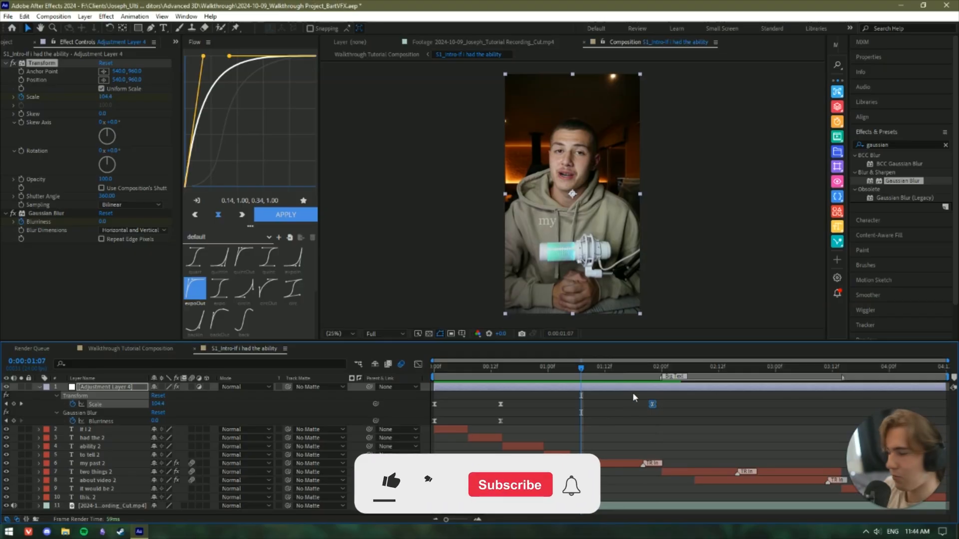
{"action": "left_click", "coordinate": [418, 364]}
{"action": "left_click_drag", "start_coordinate": [652, 476], "coordinate": [794, 476]}
{"action": "left_click", "coordinate": [703, 426]}
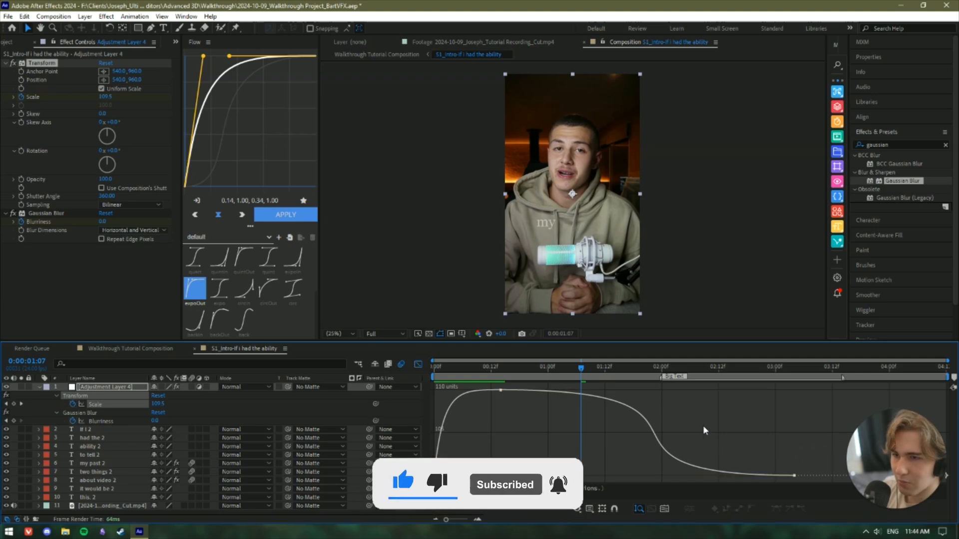
- Add a Scale keyframe near the composition's end at 0:00:04:07
{"action": "left_click_drag", "start_coordinate": [602, 368], "coordinate": [364, 383]}
{"action": "key", "text": "space"}
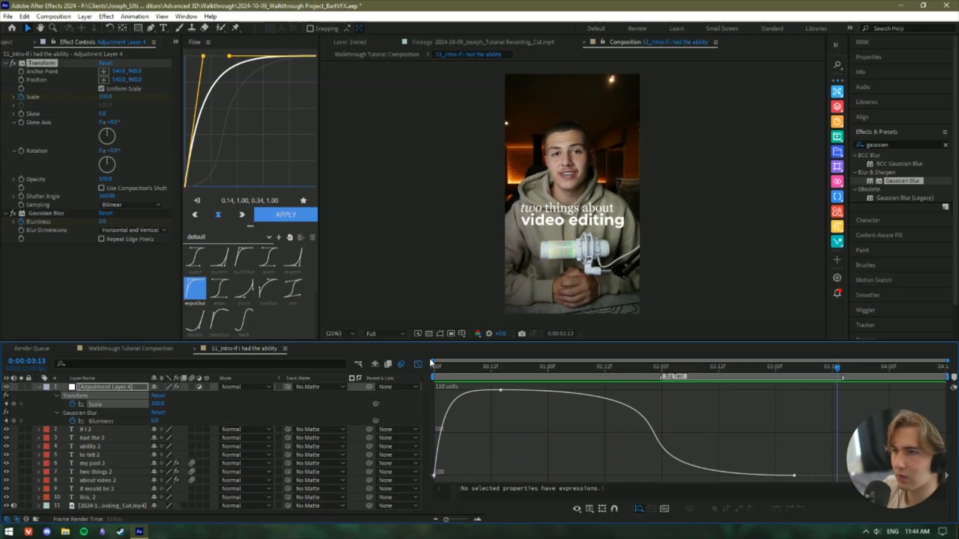
{"action": "left_click", "coordinate": [418, 364]}
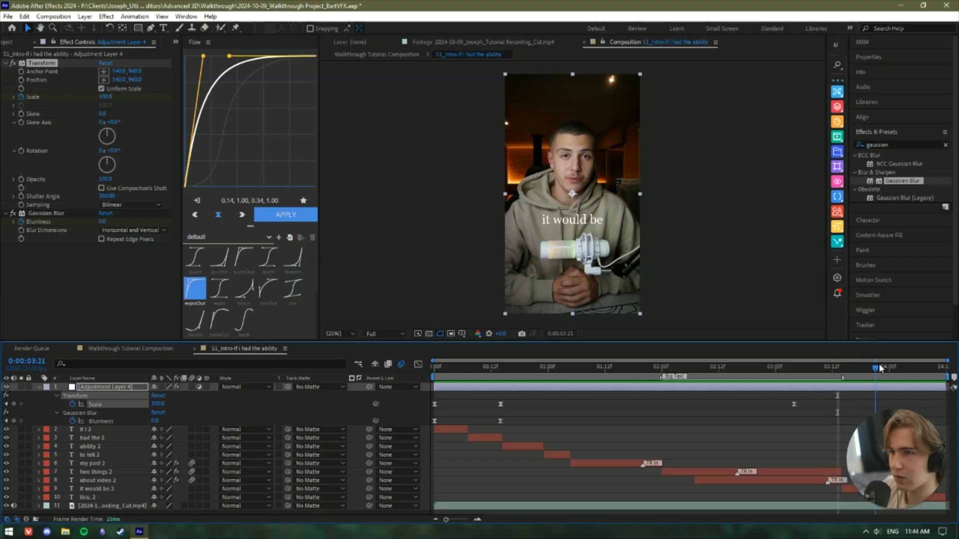
{"action": "left_click_drag", "start_coordinate": [773, 367], "coordinate": [806, 361]}
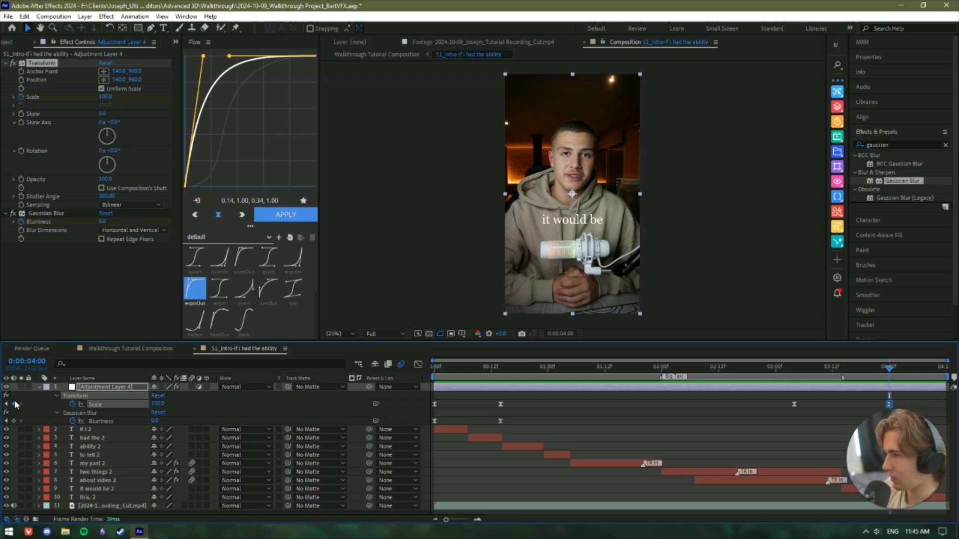
{"action": "left_click", "coordinate": [917, 459]}
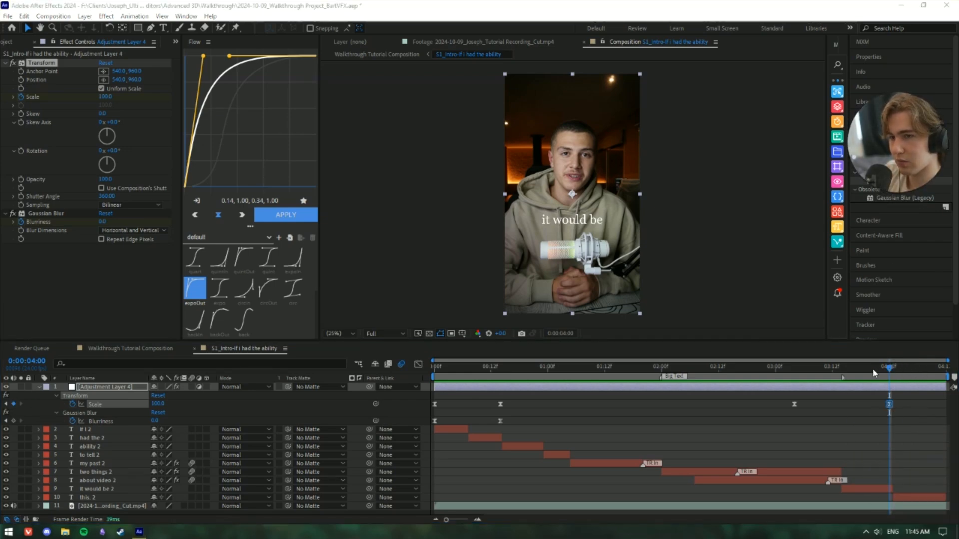
{"action": "left_click_drag", "start_coordinate": [885, 370], "coordinate": [922, 377]}
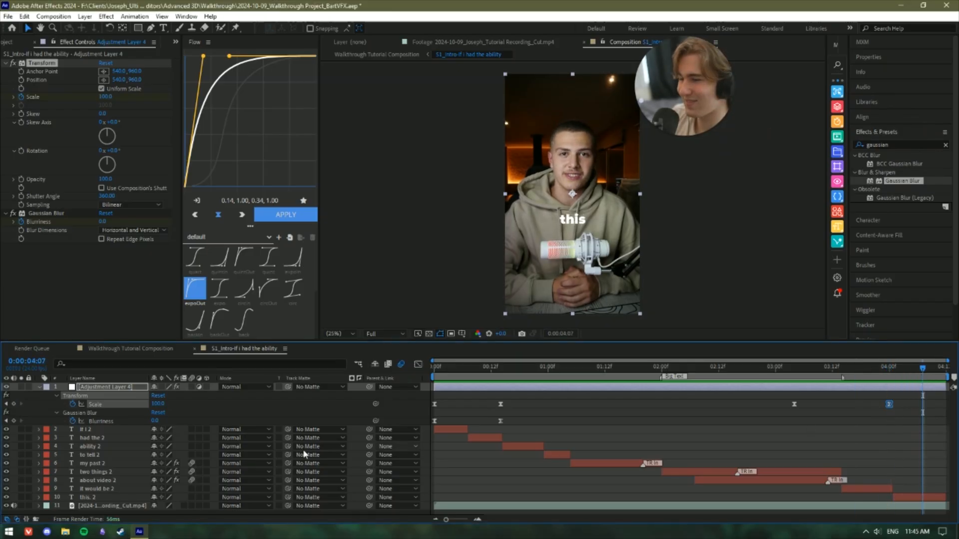
{"action": "left_click", "coordinate": [13, 404]}
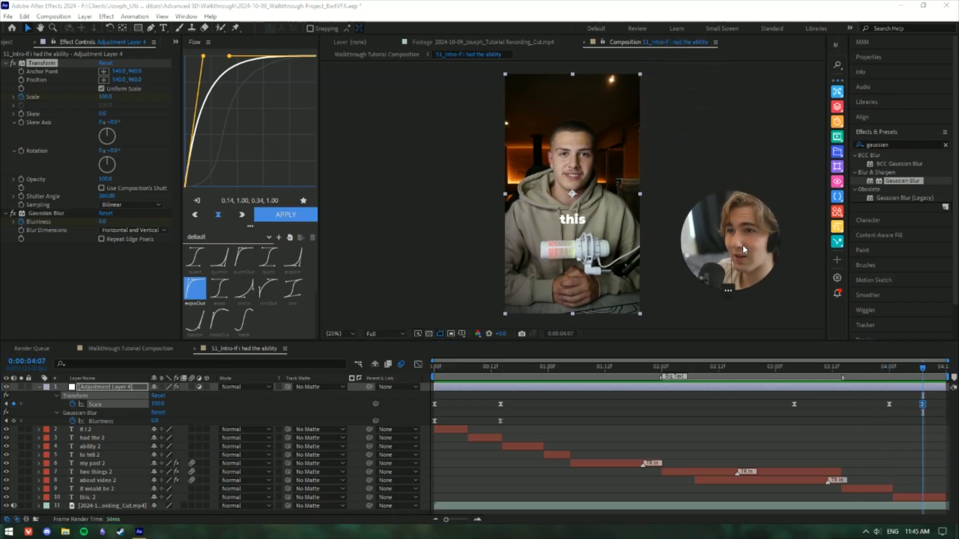
- Set Scale to 120 at 0:00:04:10
{"action": "left_click_drag", "start_coordinate": [927, 374], "coordinate": [936, 404]}
{"action": "type", "text": "1"}
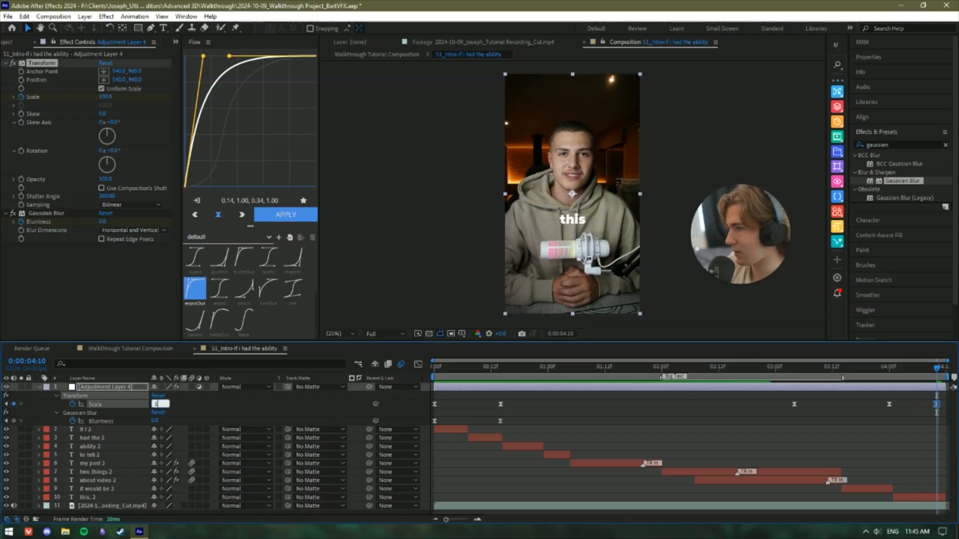
{"action": "type", "text": "20"}
{"action": "key", "text": "Return"}
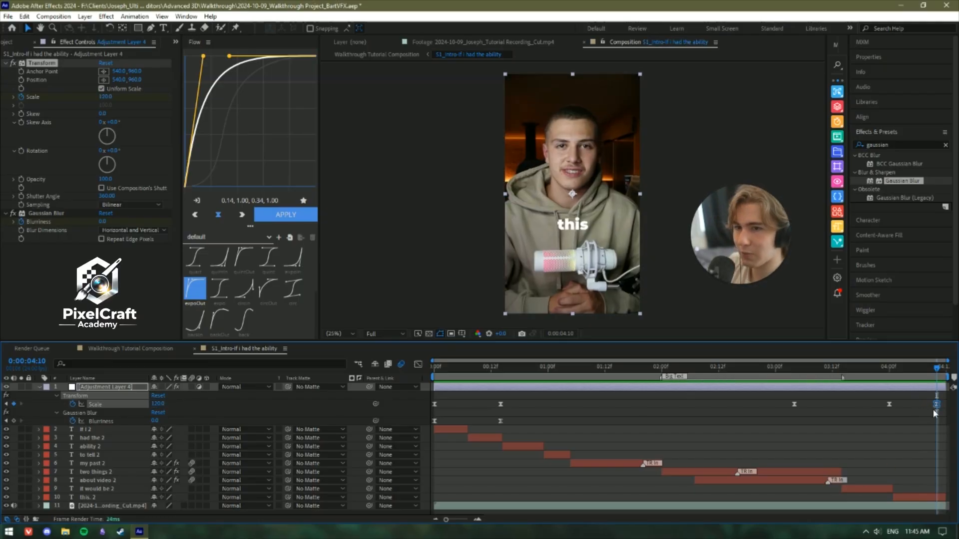
- Select the two final Scale keyframes and apply the smooth Flow ease preset (0.50, 0.00, 0.00, 1.00)
{"action": "left_click_drag", "start_coordinate": [942, 398], "coordinate": [878, 416]}
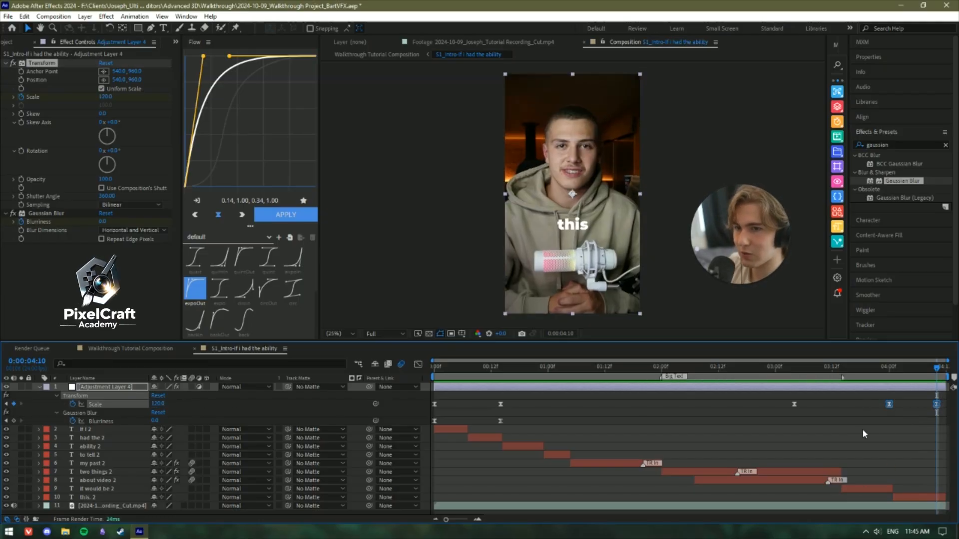
{"action": "left_click", "coordinate": [227, 236]}
{"action": "left_click", "coordinate": [220, 253]}
{"action": "left_click", "coordinate": [219, 257]}
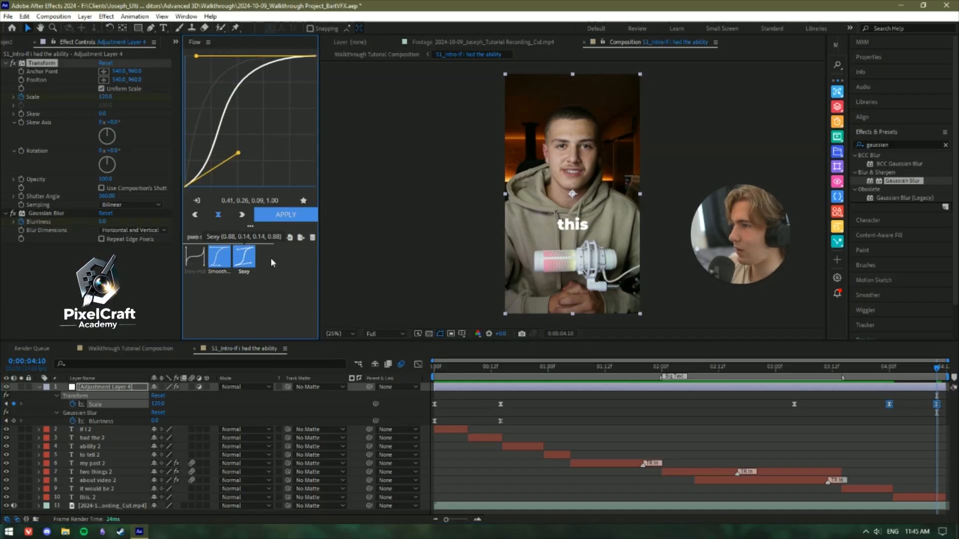
{"action": "left_click", "coordinate": [889, 449]}
- Preview the outro and shift the two final Scale keyframes slightly earlier
{"action": "left_click_drag", "start_coordinate": [914, 368], "coordinate": [825, 368]}
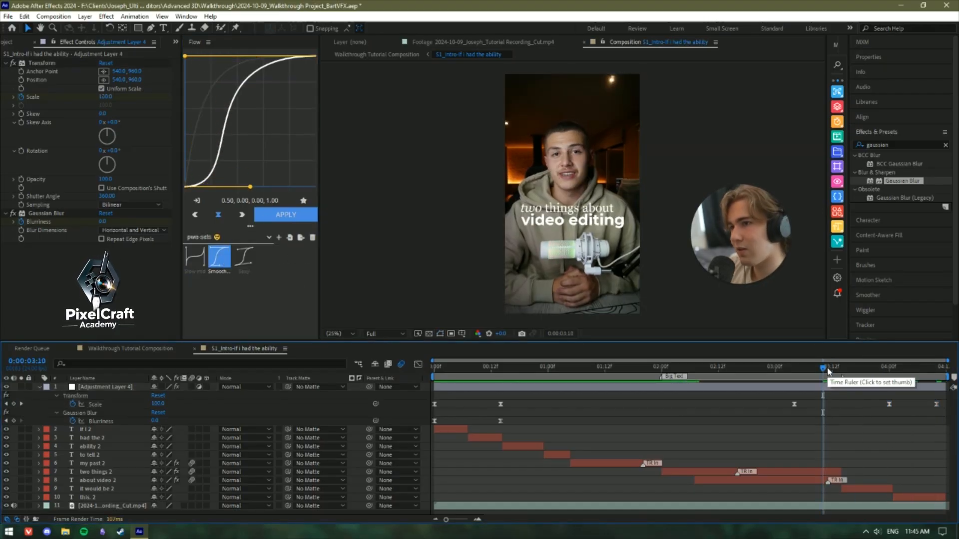
{"action": "key", "text": "space"}
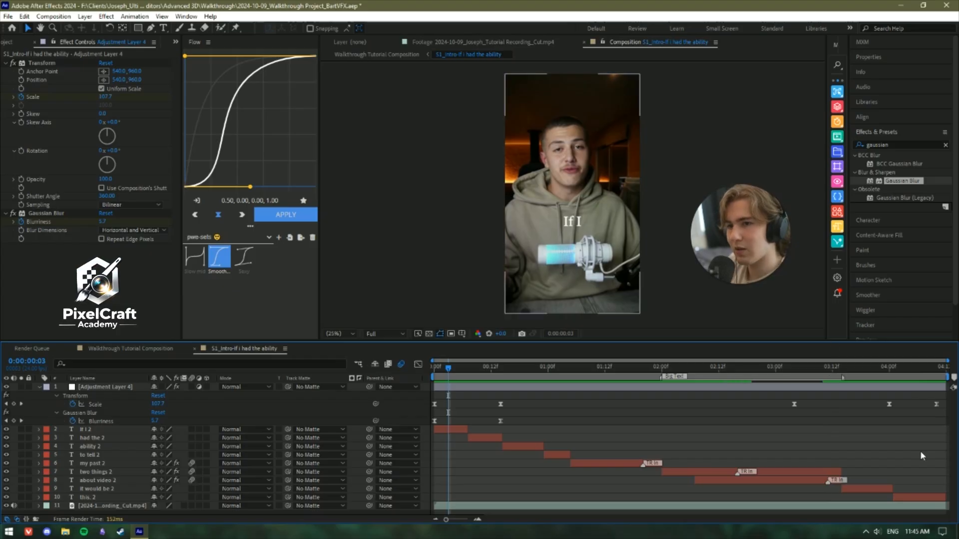
{"action": "mouse_move", "coordinate": [883, 395]}
{"action": "left_mouse_down"}
{"action": "mouse_move", "coordinate": [943, 413]}
{"action": "mouse_move", "coordinate": [875, 404]}
{"action": "left_mouse_up"}
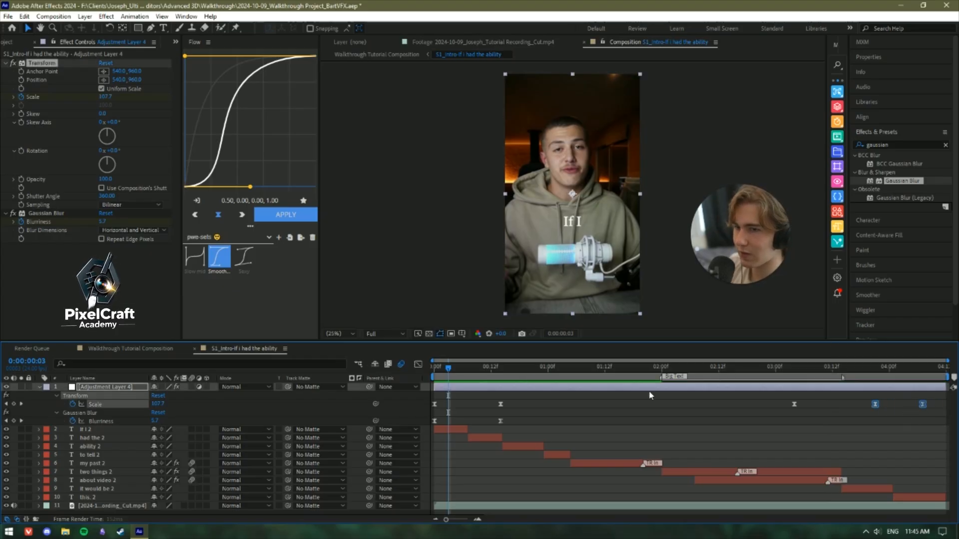
- Inspect the Scale curve in the graph editor and play back the outro
{"action": "left_click", "coordinate": [418, 364]}
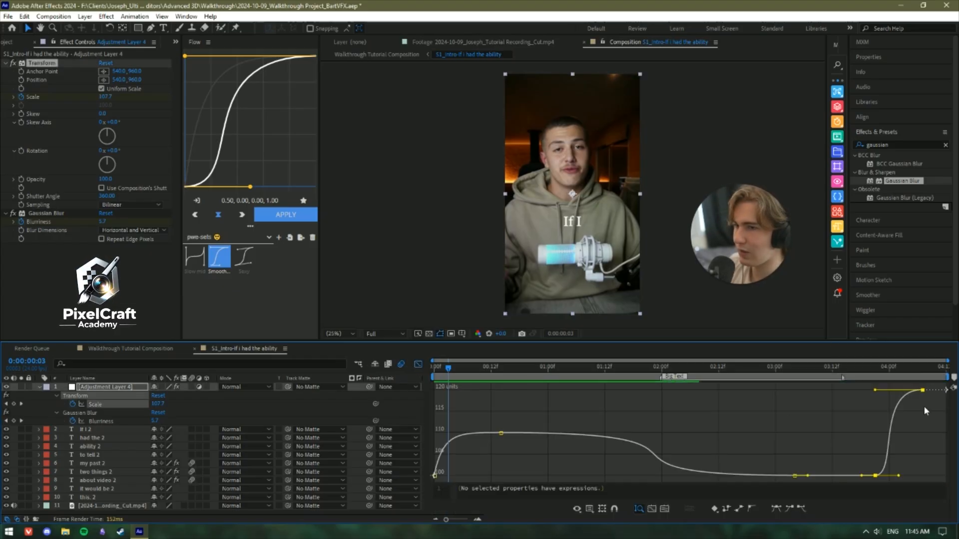
{"action": "left_click", "coordinate": [894, 367]}
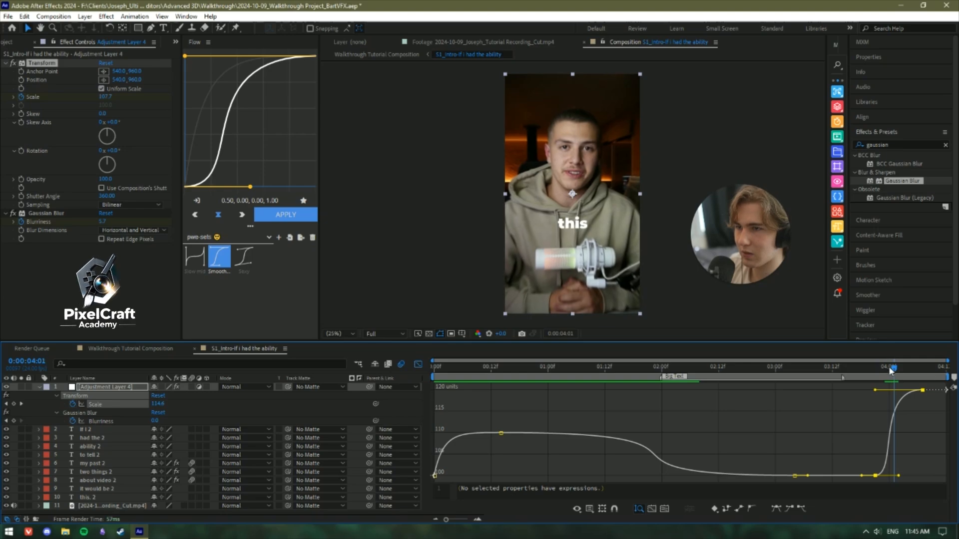
{"action": "mouse_move", "coordinate": [894, 372]}
{"action": "left_mouse_down"}
{"action": "mouse_move", "coordinate": [872, 369]}
{"action": "mouse_move", "coordinate": [880, 371]}
{"action": "left_mouse_up"}
{"action": "key", "text": "space"}
{"action": "left_click", "coordinate": [417, 364]}
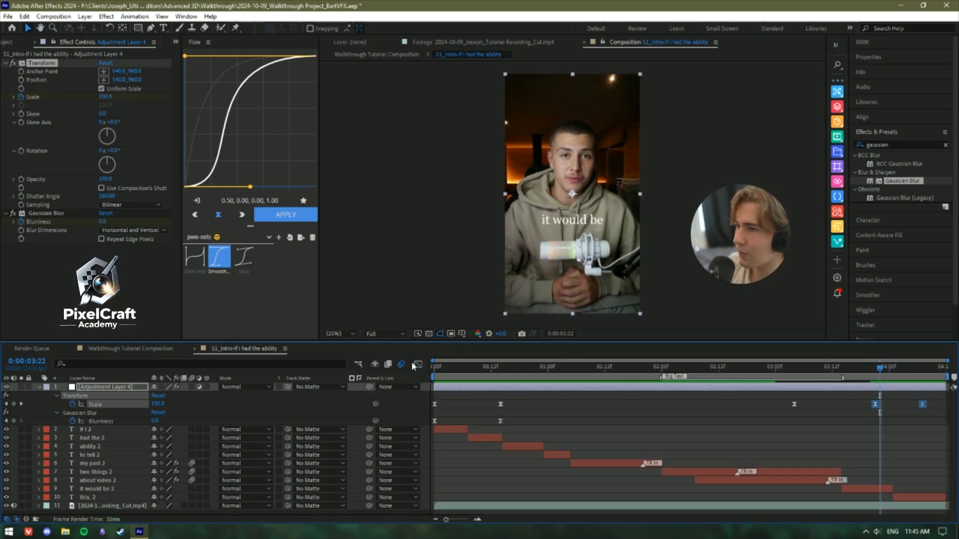
{"action": "key", "text": "space"}
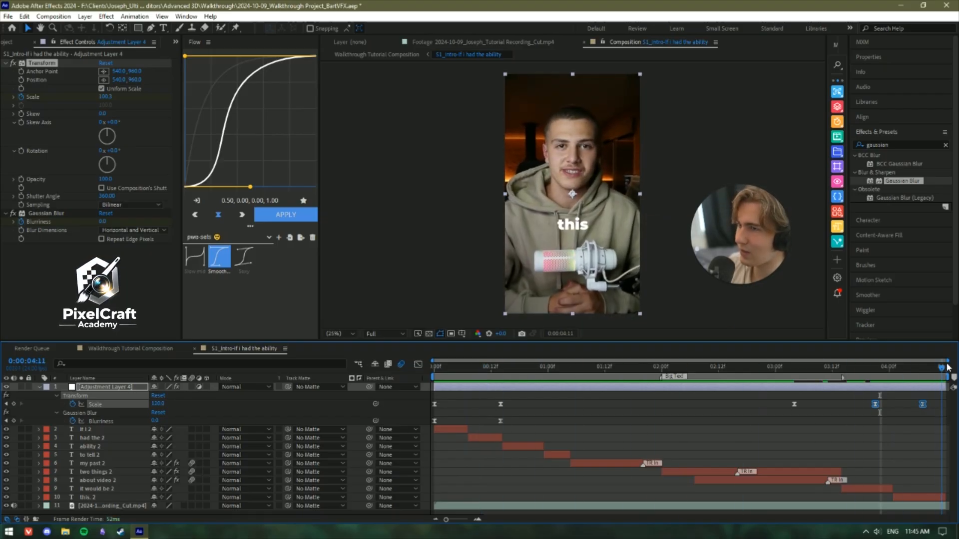
- Play the composition from the start to review the full effect
{"action": "left_click", "coordinate": [141, 351]}
{"action": "left_click_drag", "start_coordinate": [499, 367], "coordinate": [448, 367]}
{"action": "left_click", "coordinate": [257, 350]}
{"action": "key", "text": "Home"}
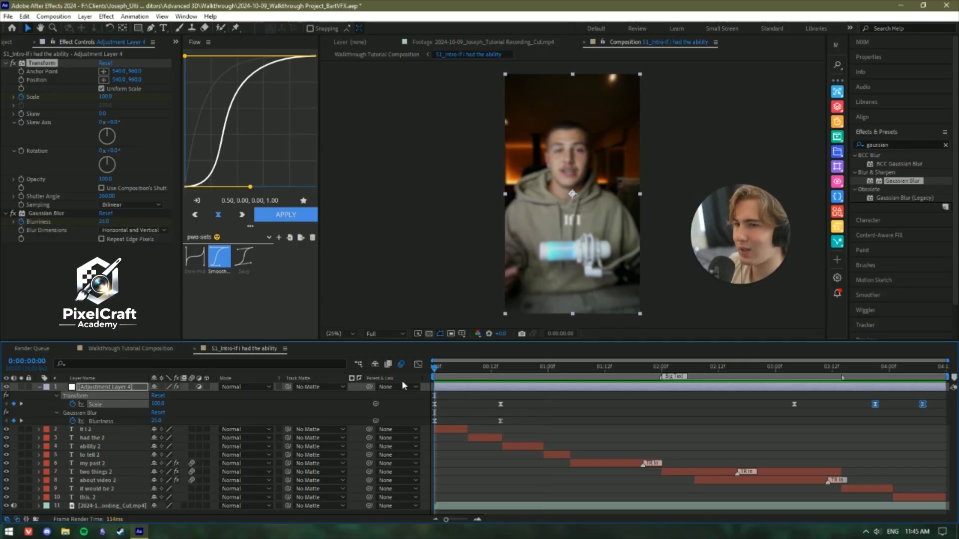
{"action": "key", "text": "space"}
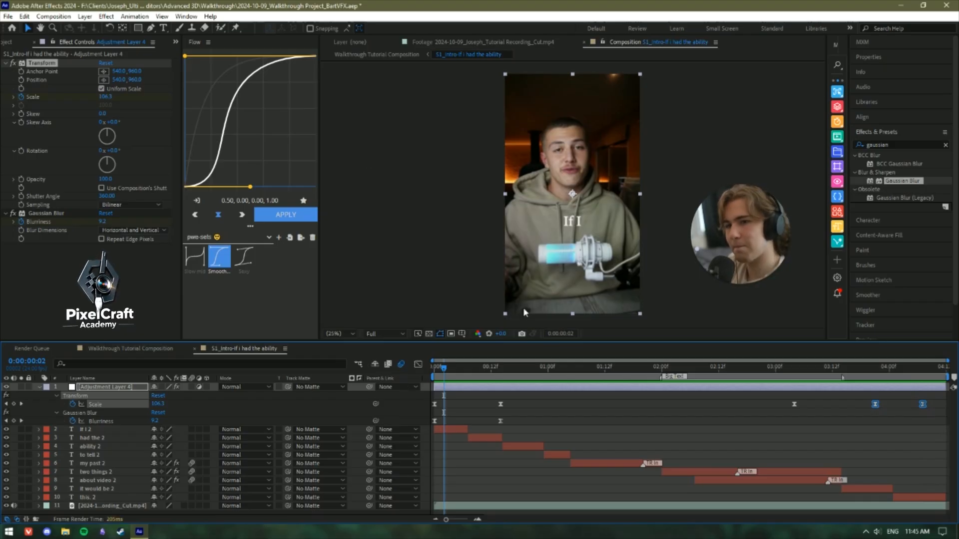
- Move the second-to-last Scale keyframe to 0:00:03:14 and reapply the Flow ease
{"action": "left_click_drag", "start_coordinate": [875, 368], "coordinate": [848, 406]}
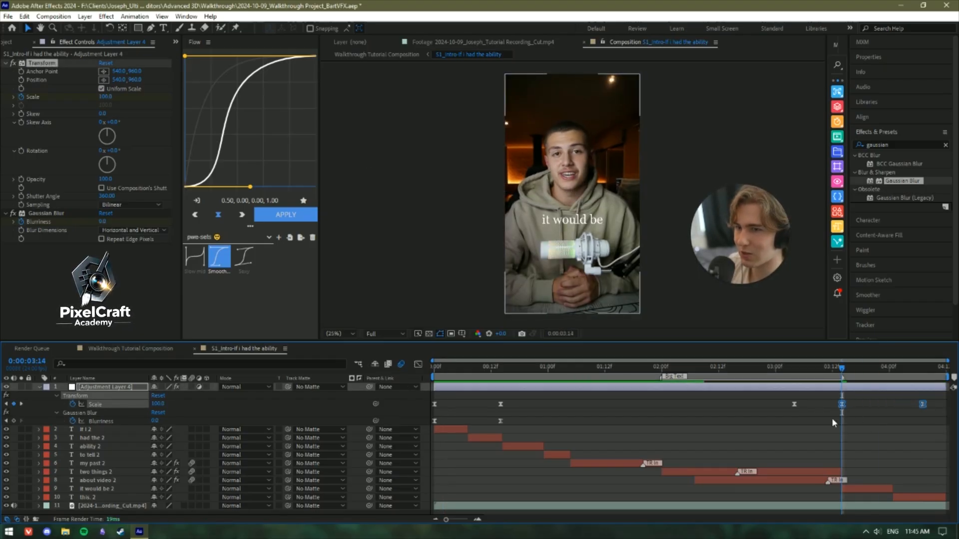
{"action": "left_click", "coordinate": [269, 202]}
{"action": "left_click", "coordinate": [234, 223]}
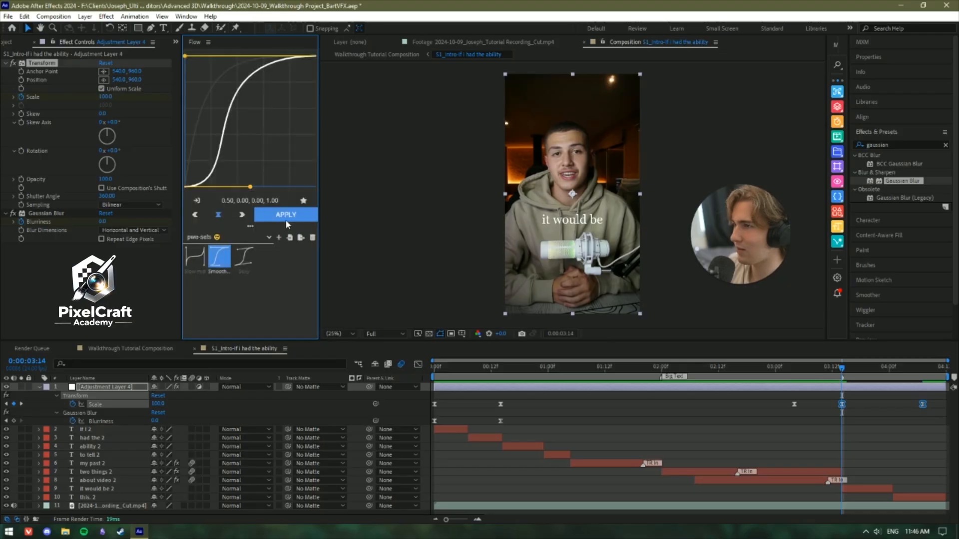
- Shift the final Scale keyframe slightly later toward the composition's end
{"action": "left_click", "coordinate": [930, 410]}
{"action": "key", "text": "space"}
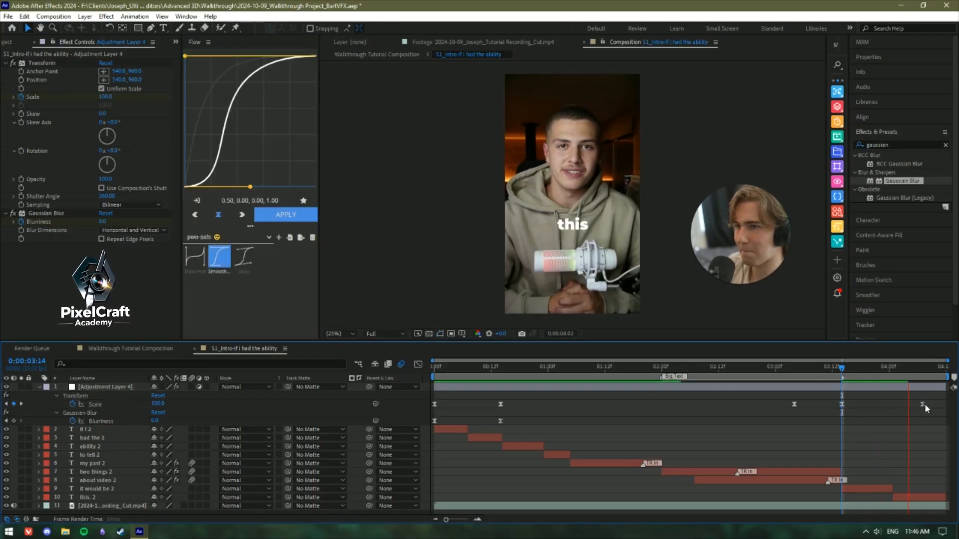
{"action": "left_click", "coordinate": [924, 403]}
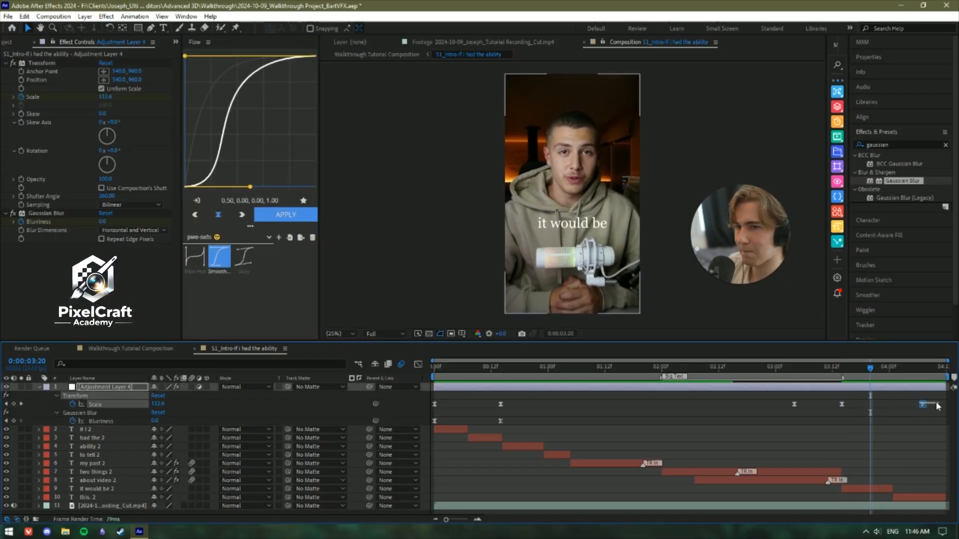
{"action": "left_click_drag", "start_coordinate": [936, 405], "coordinate": [941, 403]}
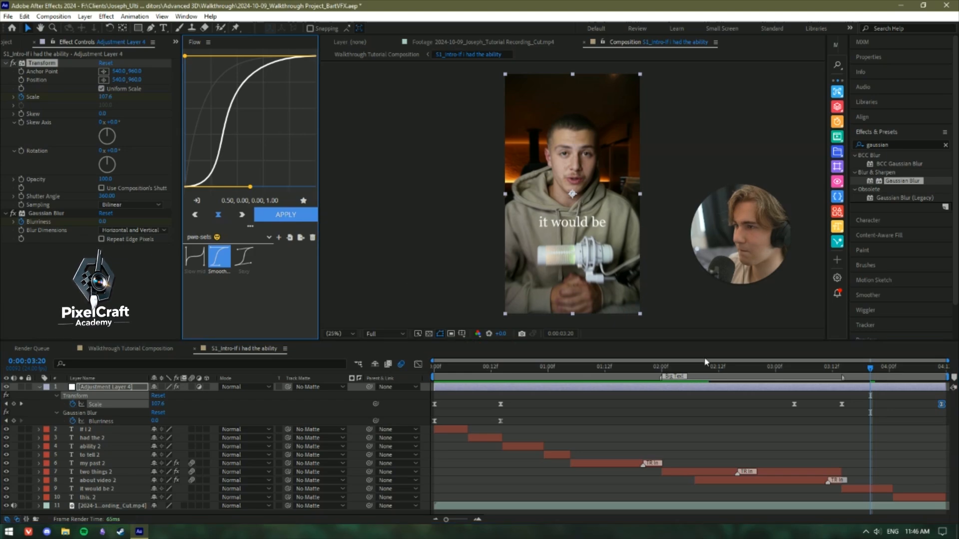
- Play the composition from the start to review the intro and outro zoom
{"action": "key", "text": "Home"}
{"action": "key", "text": "space"}
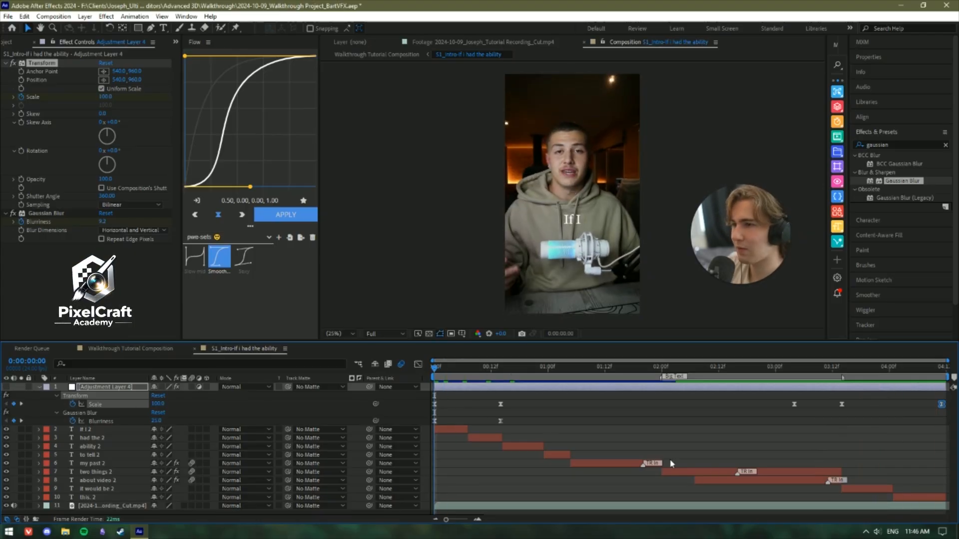
{"action": "left_click", "coordinate": [683, 439]}
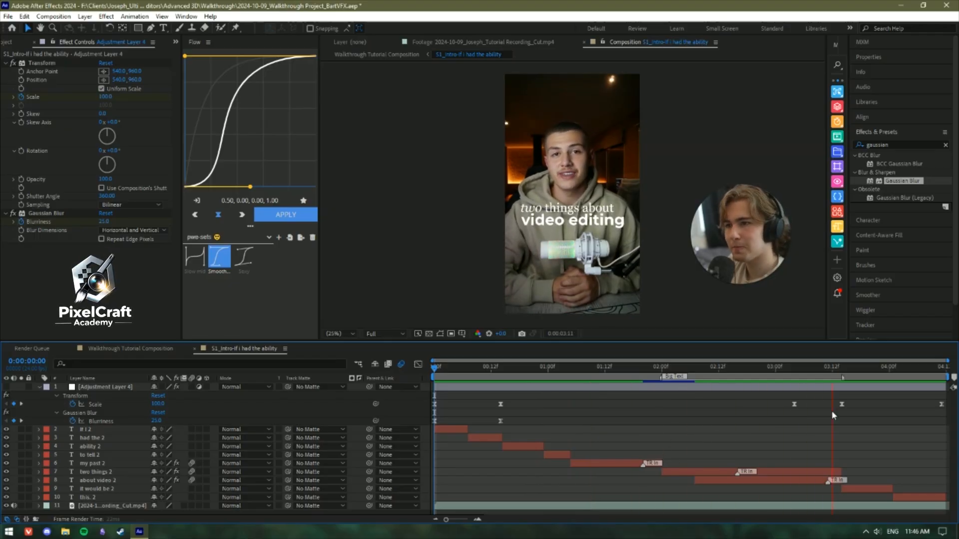
- Scrub the playhead through the end of the intro composition to check the zoom-out
{"action": "left_click", "coordinate": [892, 371]}
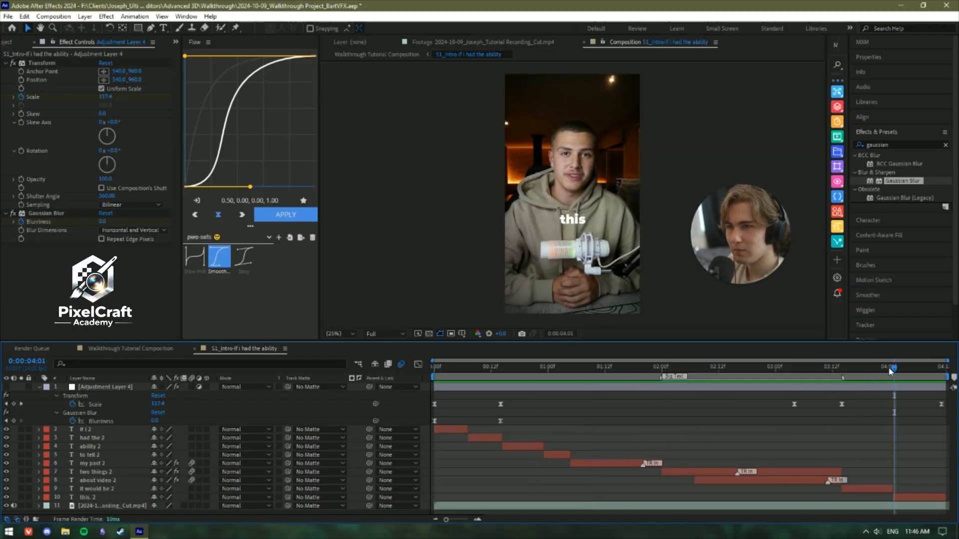
{"action": "left_click", "coordinate": [7, 395]}
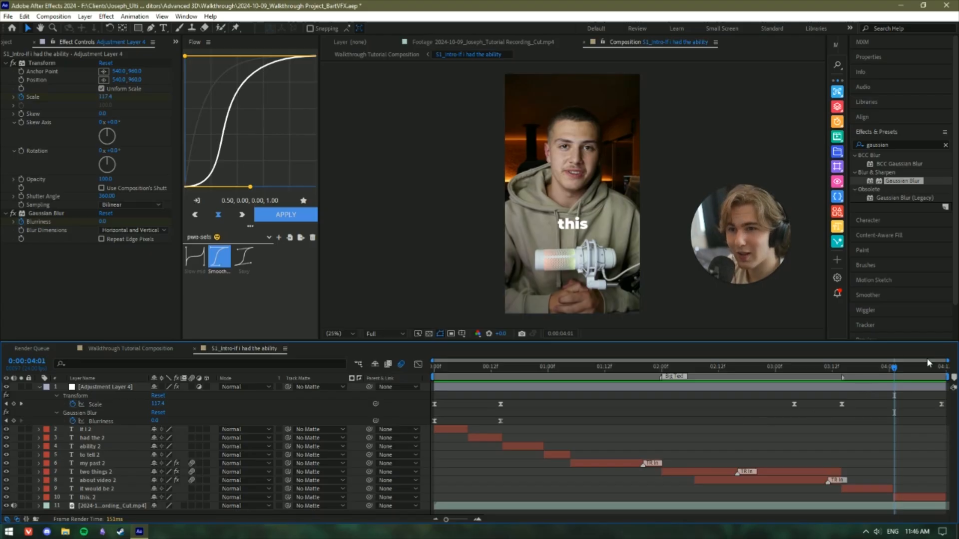
{"action": "left_click_drag", "start_coordinate": [931, 369], "coordinate": [937, 372]}
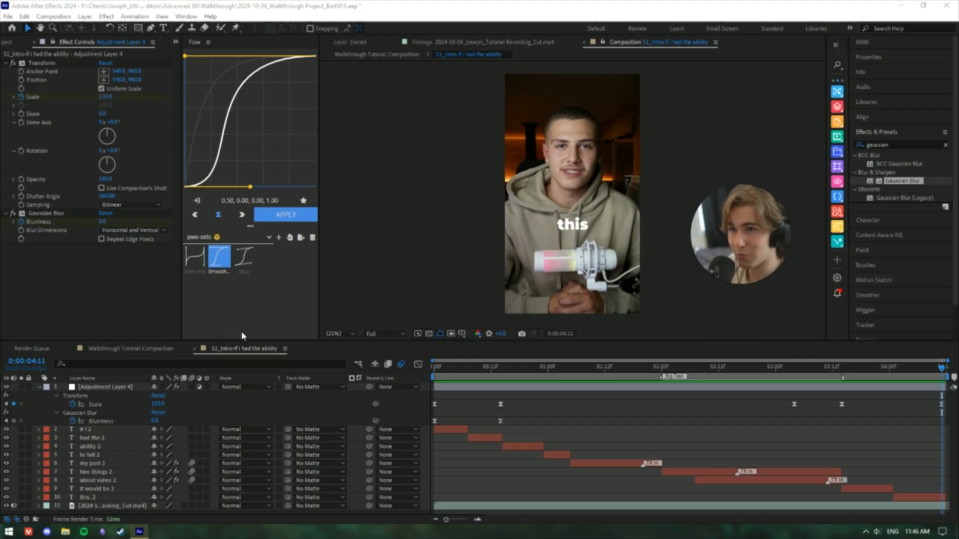
- Search the effects library for shake
{"action": "scroll", "coordinate": [234, 347], "scroll_direction": "up", "scroll_amount": 1}
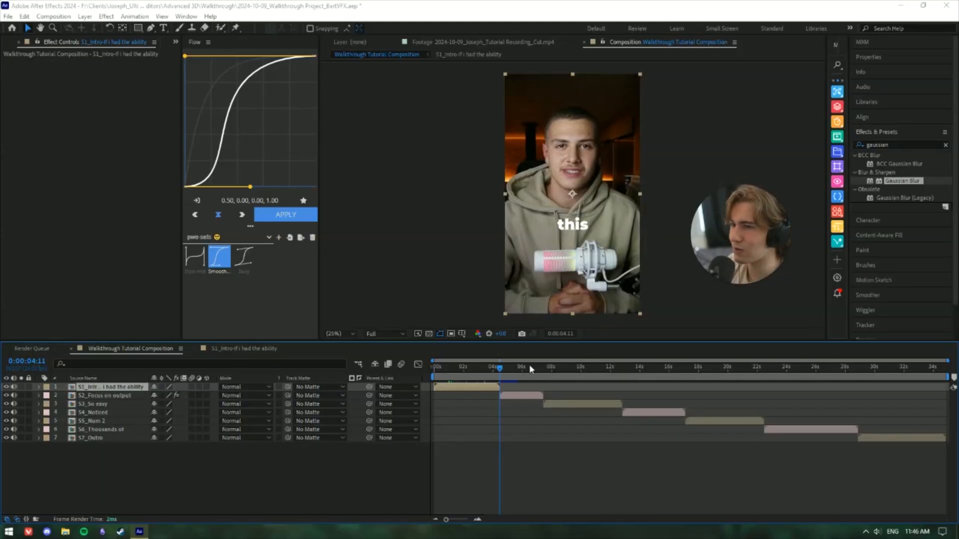
{"action": "left_click_drag", "start_coordinate": [530, 368], "coordinate": [544, 388]}
{"action": "left_click", "coordinate": [546, 406]}
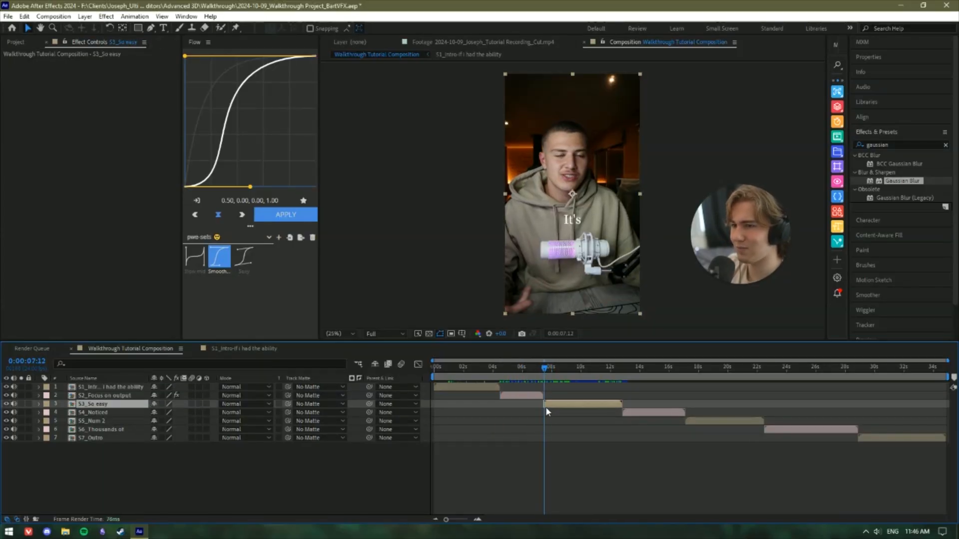
{"action": "double_click", "coordinate": [477, 384]}
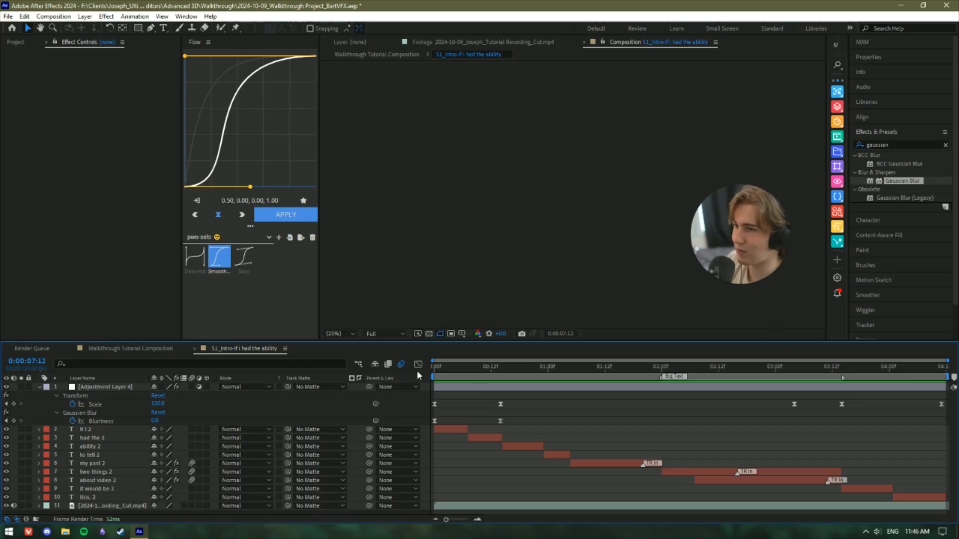
{"action": "key", "text": "Home"}
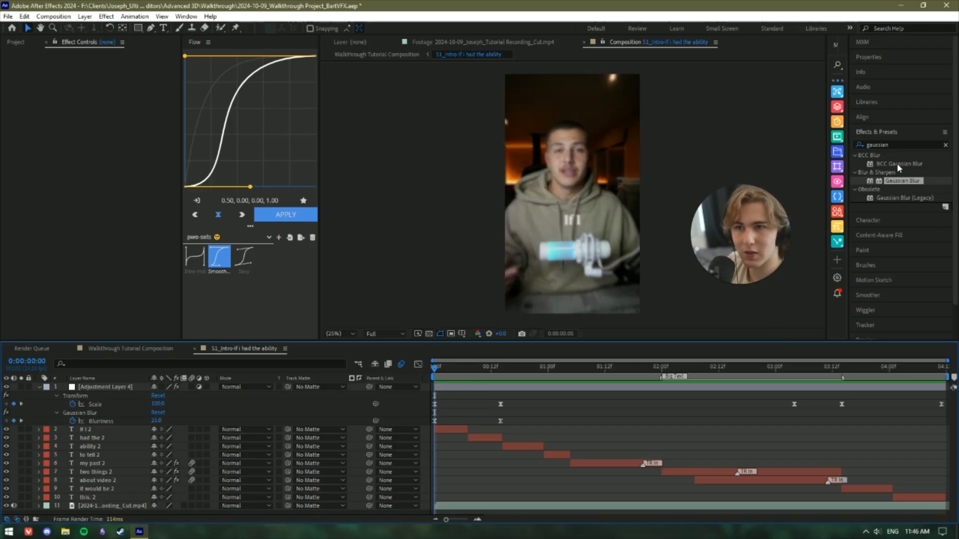
{"action": "left_click", "coordinate": [879, 145]}
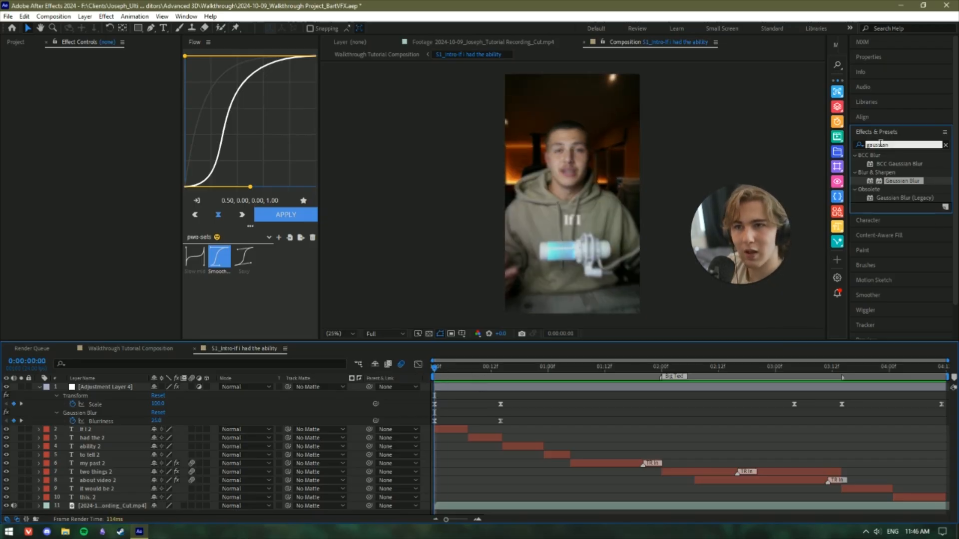
{"action": "type", "text": "shake"}
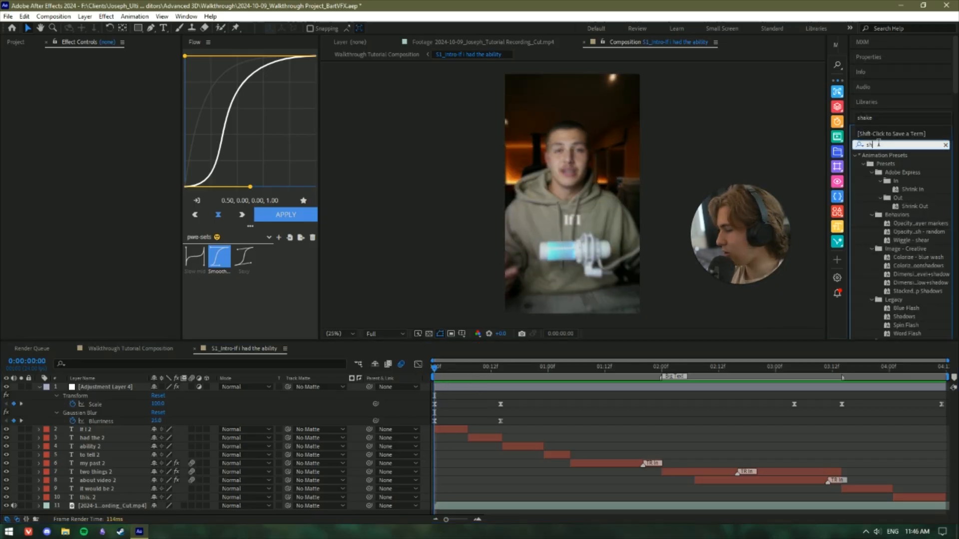
- Copy the S_Shake effect from the S2_Focus on output layer and paste it onto Adjustment Layer 4 in the intro composition
{"action": "left_click", "coordinate": [148, 348]}
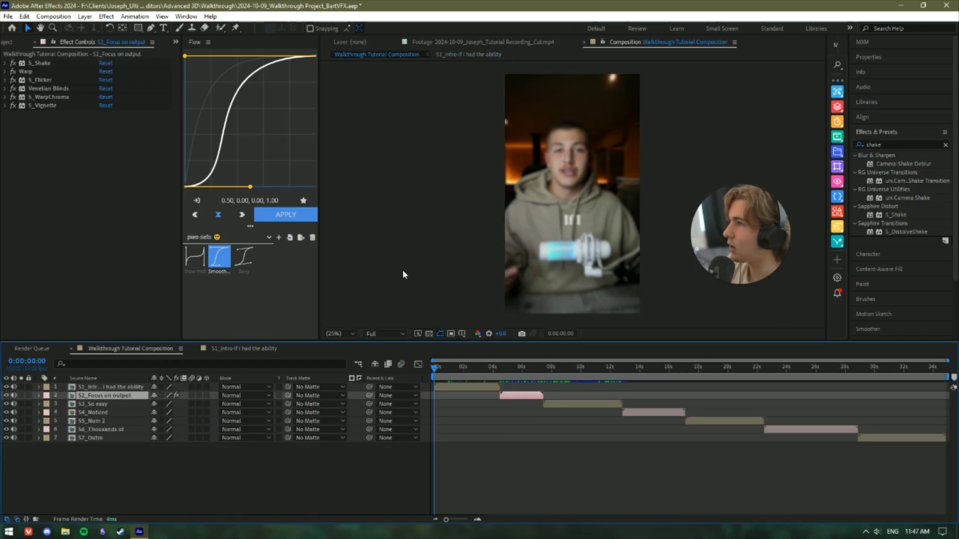
{"action": "left_click", "coordinate": [45, 63]}
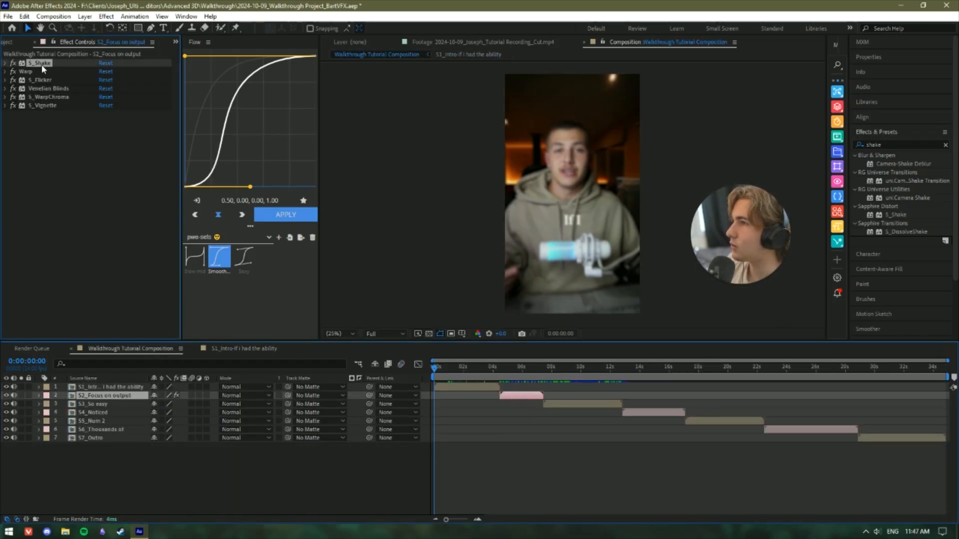
{"action": "double_click", "coordinate": [452, 385]}
{"action": "double_click", "coordinate": [451, 388]}
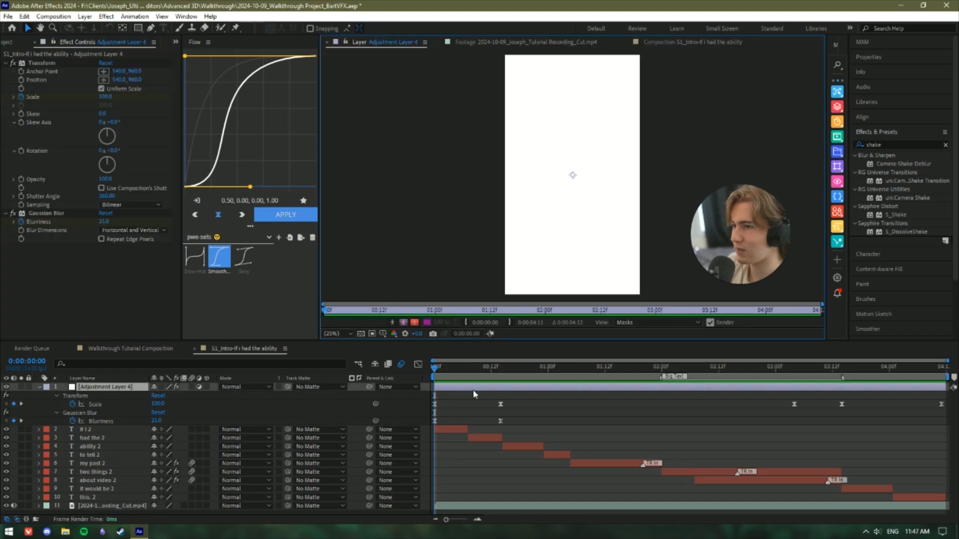
{"action": "left_click", "coordinate": [448, 42]}
{"action": "left_click", "coordinate": [669, 43]}
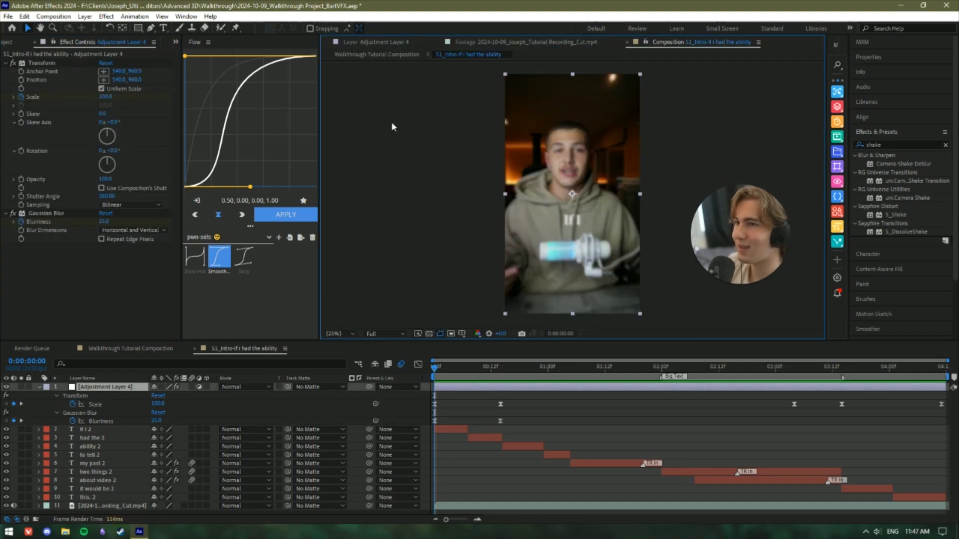
{"action": "left_click", "coordinate": [92, 261]}
{"action": "key", "text": "ctrl+v"}
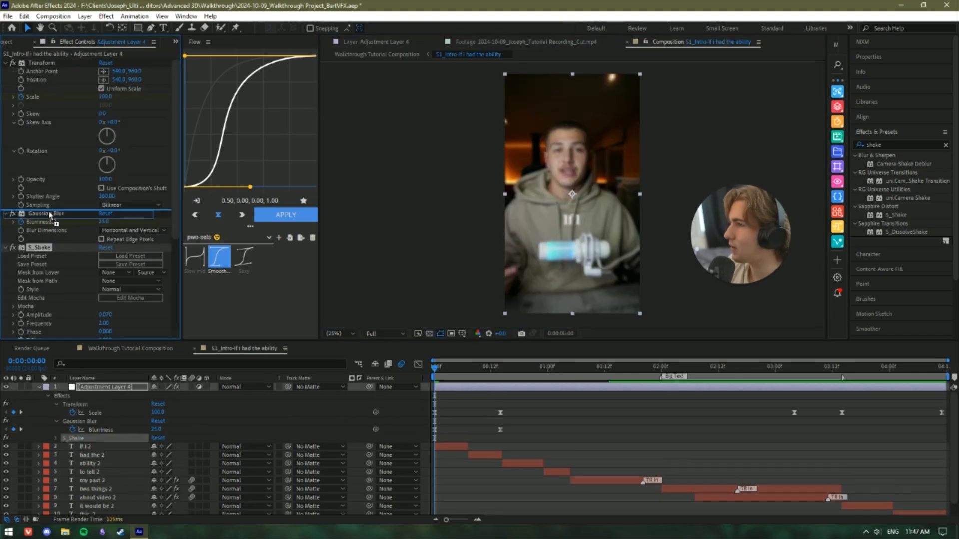
- Play the intro composition in a maximized viewer to review the shake with the zoom
{"action": "key", "text": "space"}
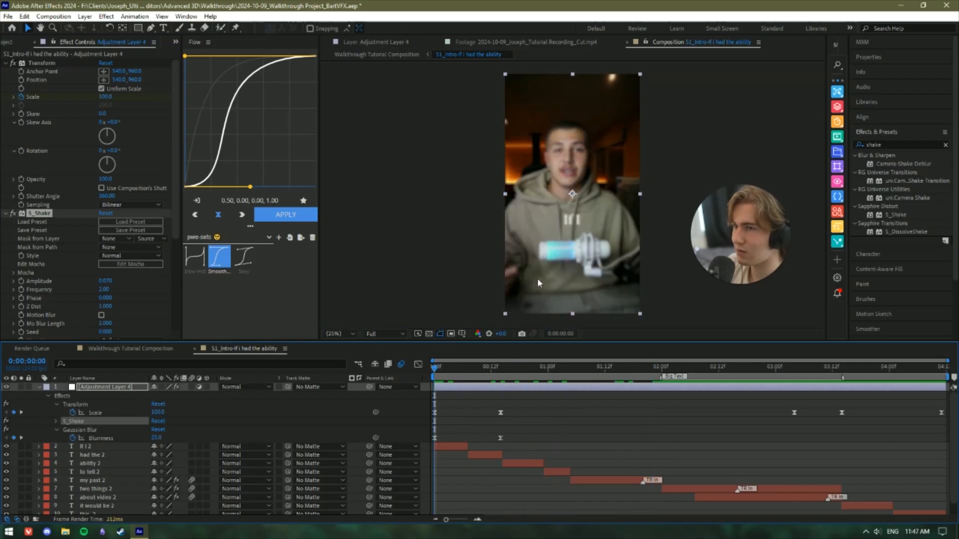
{"action": "key", "text": "grave"}
{"action": "key", "text": "space"}
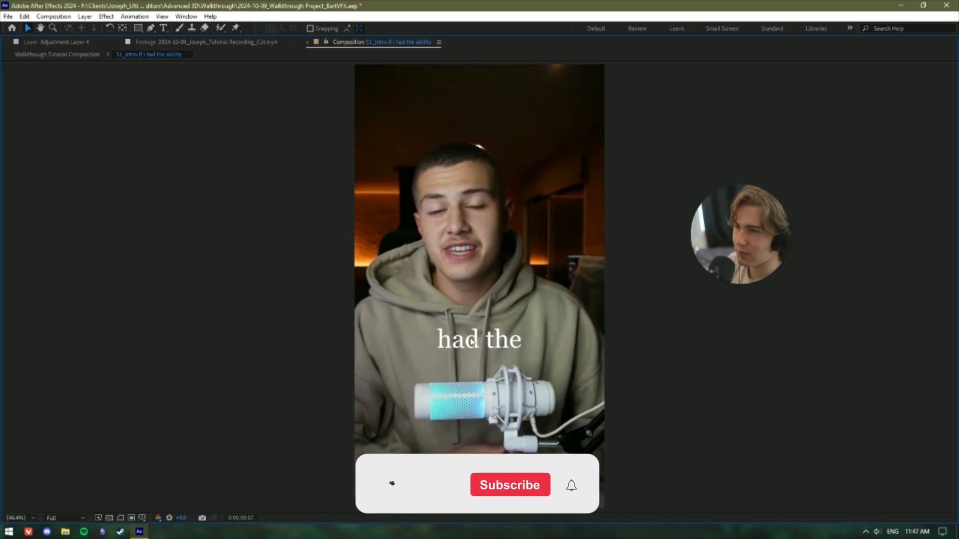
{"action": "key", "text": "grave"}
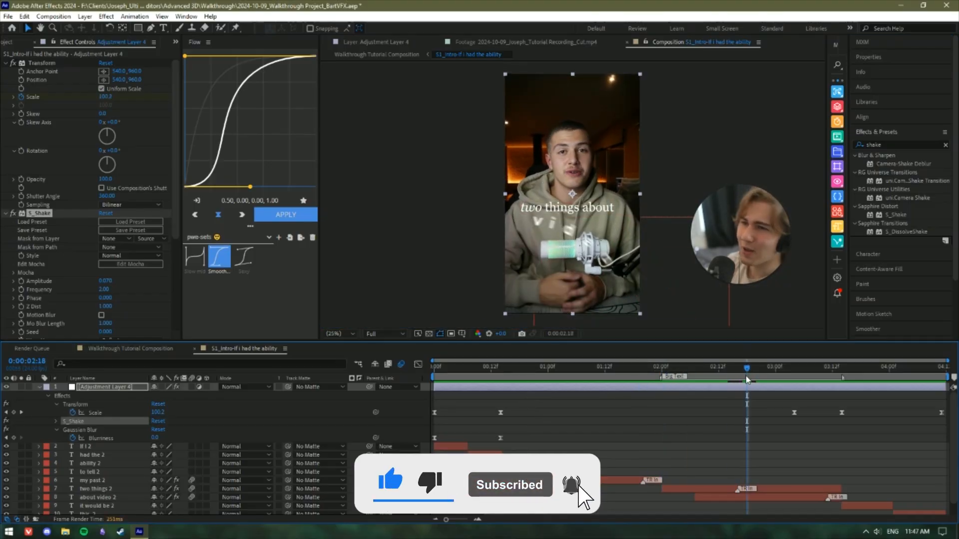
- Change the fill colour of the "about video 2" text layer to an orange sampled from the footage with the eyedropper
{"action": "left_click", "coordinate": [757, 487]}
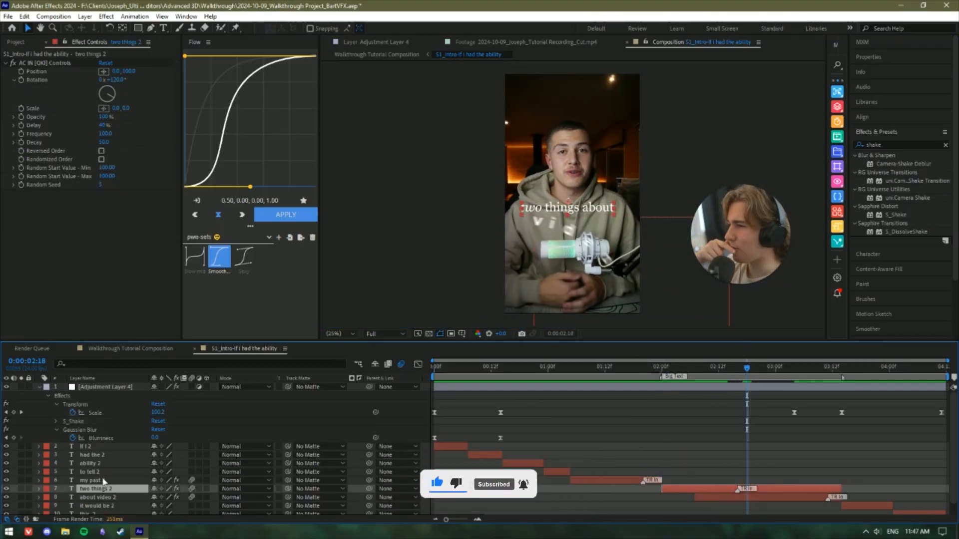
{"action": "left_click", "coordinate": [113, 497]}
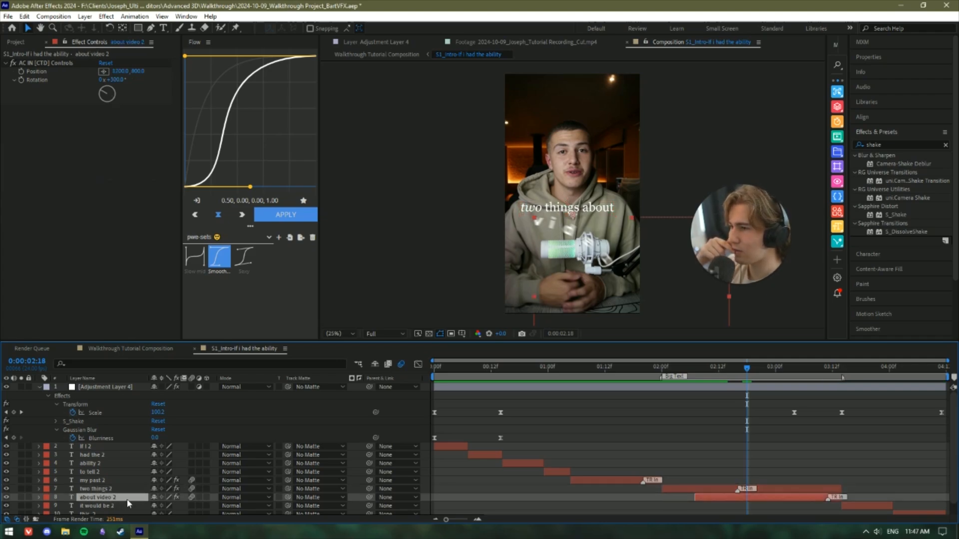
{"action": "left_click_drag", "start_coordinate": [746, 369], "coordinate": [766, 370]}
{"action": "key", "text": "ctrl+t"}
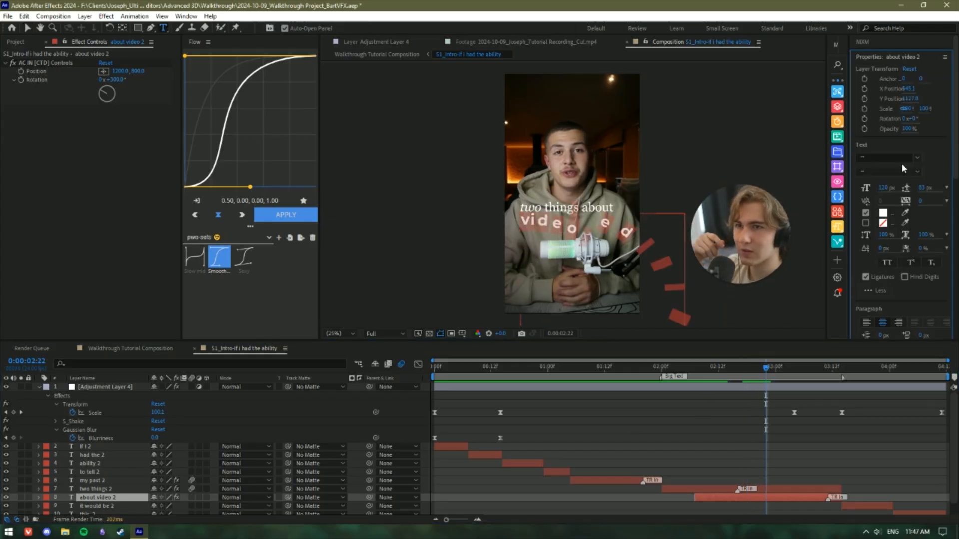
{"action": "left_click", "coordinate": [882, 213]}
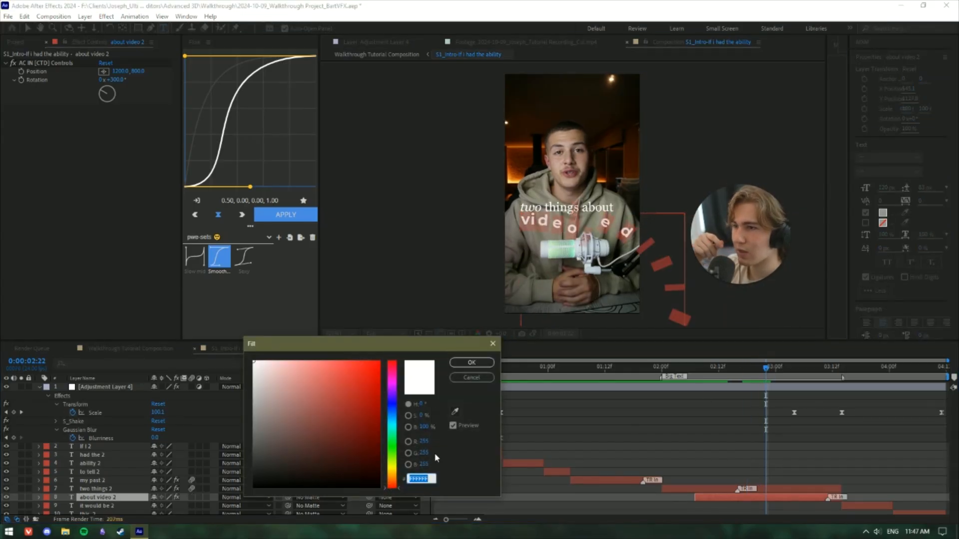
{"action": "left_click", "coordinate": [454, 411]}
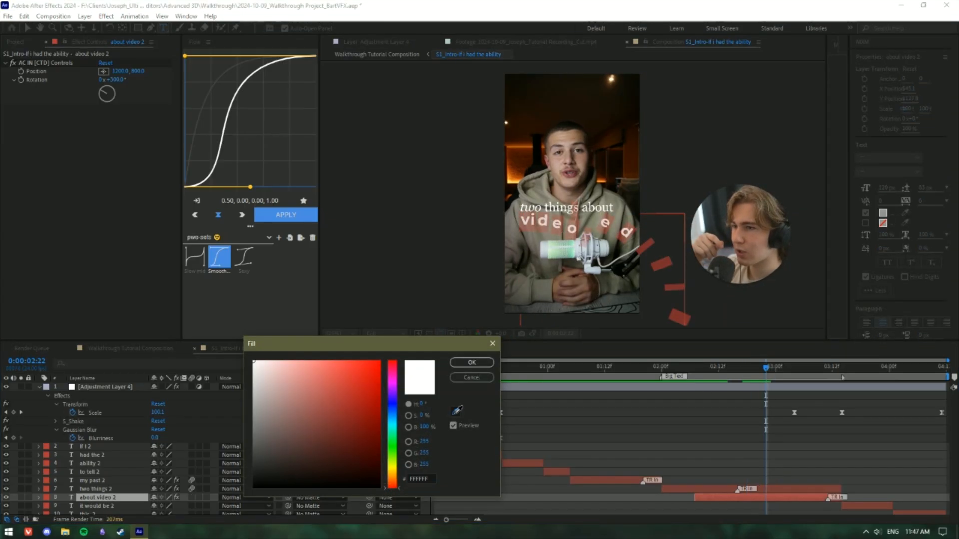
{"action": "left_click", "coordinate": [511, 179]}
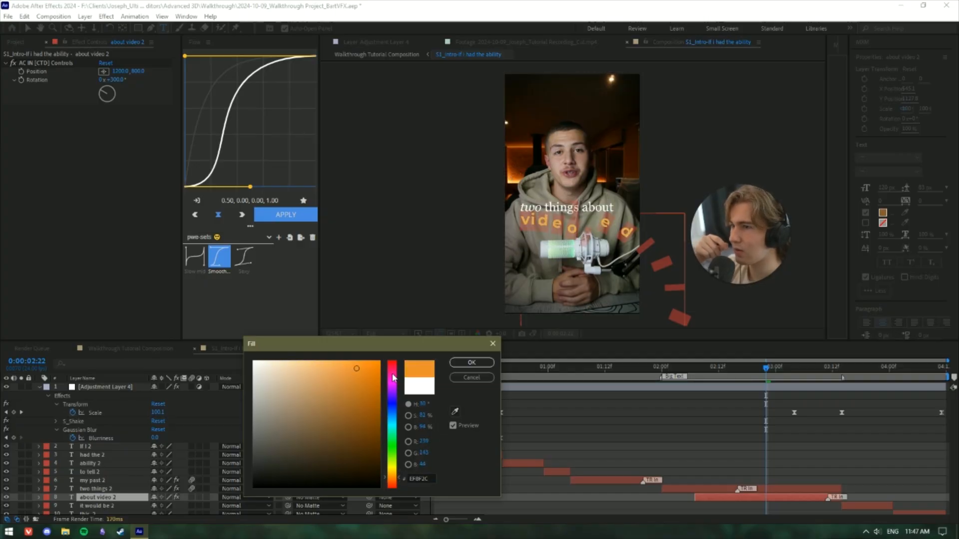
{"action": "left_click", "coordinate": [472, 362]}
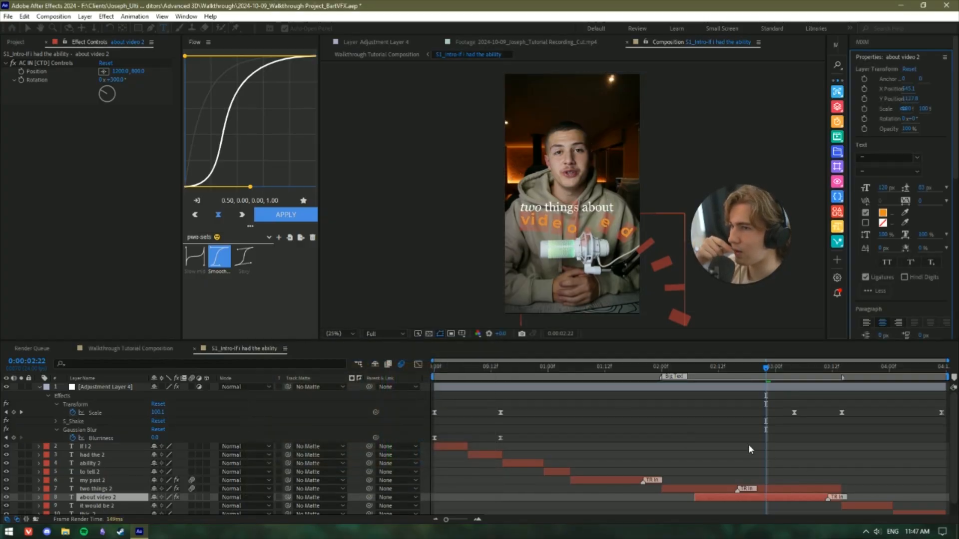
{"action": "left_click", "coordinate": [733, 466]}
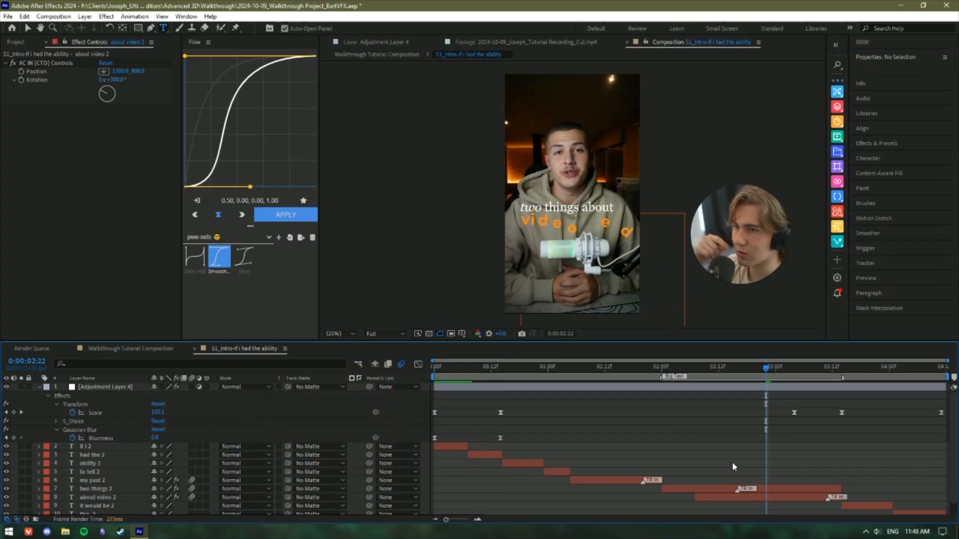
- Apply Deep Glow to the "about video 2" text layer and set its Exposure to 0.65
{"action": "left_click", "coordinate": [883, 144]}
{"action": "left_click", "coordinate": [888, 145]}
{"action": "type", "text": "deep"}
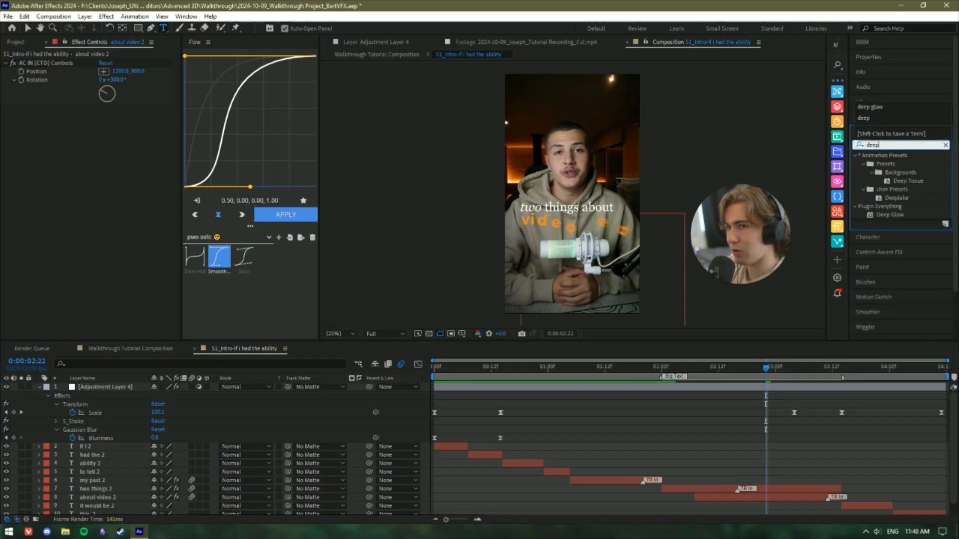
{"action": "left_click_drag", "start_coordinate": [875, 216], "coordinate": [745, 501]}
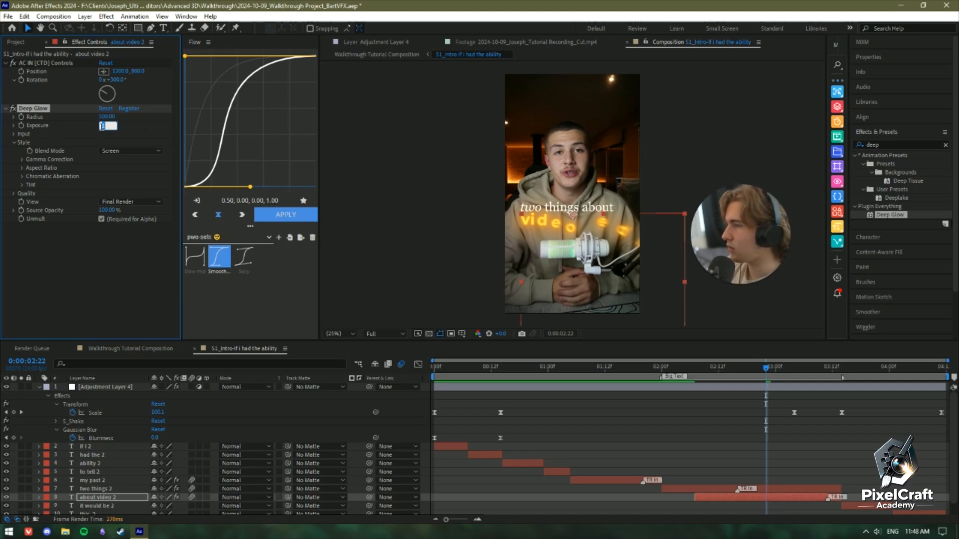
{"action": "type", "text": ".65"}
{"action": "key", "text": "Return"}
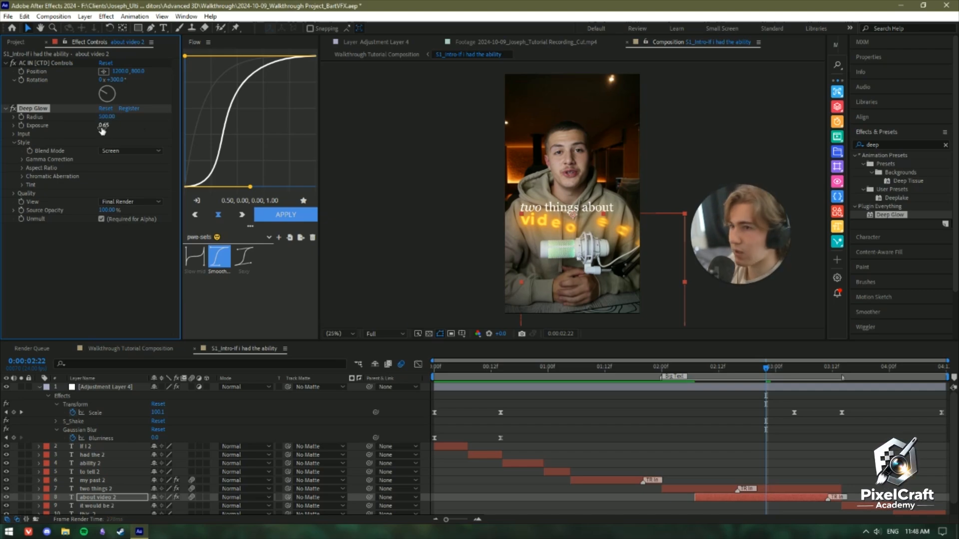
- Scrub and play the intro composition to review the glowing text
{"action": "left_click", "coordinate": [736, 443]}
{"action": "mouse_move", "coordinate": [730, 379]}
{"action": "left_mouse_down"}
{"action": "mouse_move", "coordinate": [690, 379]}
{"action": "mouse_move", "coordinate": [737, 380]}
{"action": "left_mouse_up"}
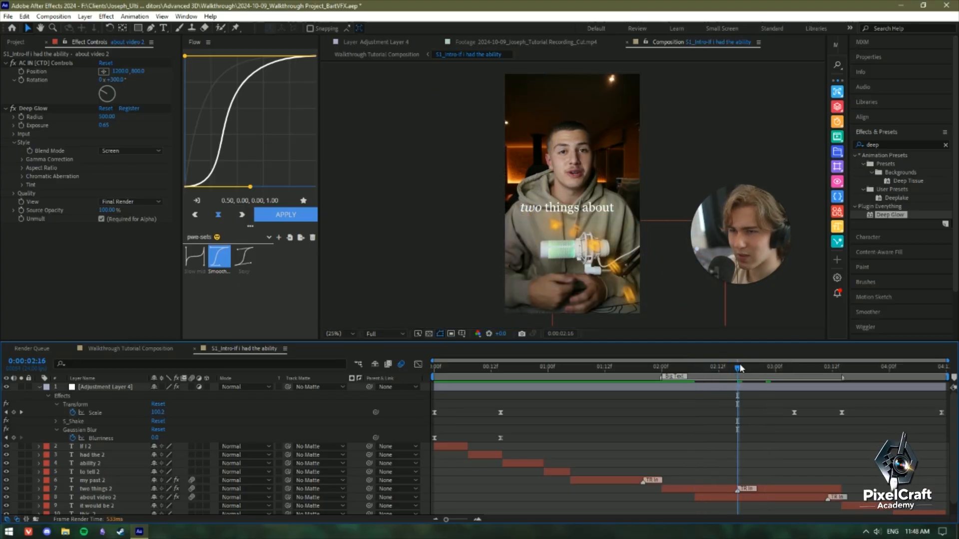
{"action": "left_click_drag", "start_coordinate": [750, 365], "coordinate": [841, 379]}
{"action": "key", "text": "space"}
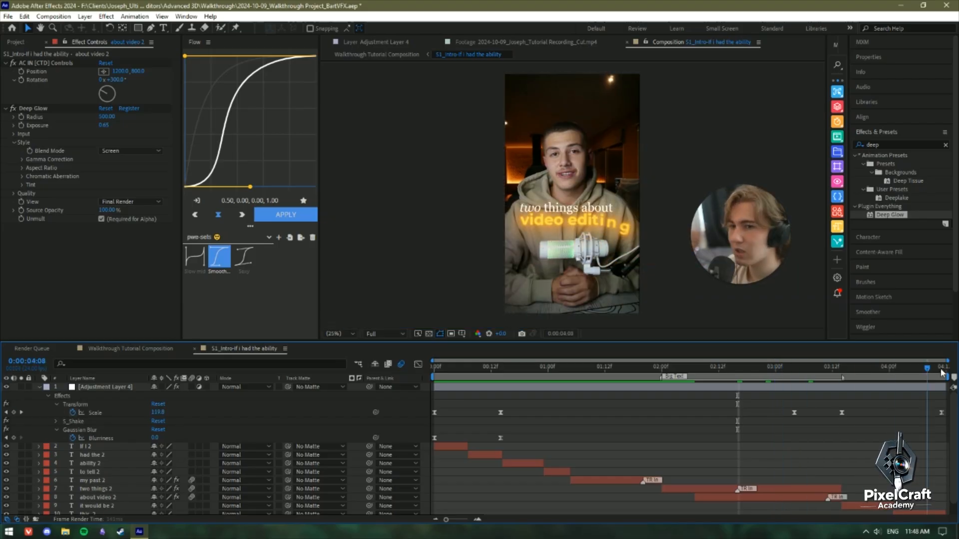
{"action": "left_click", "coordinate": [440, 387]}
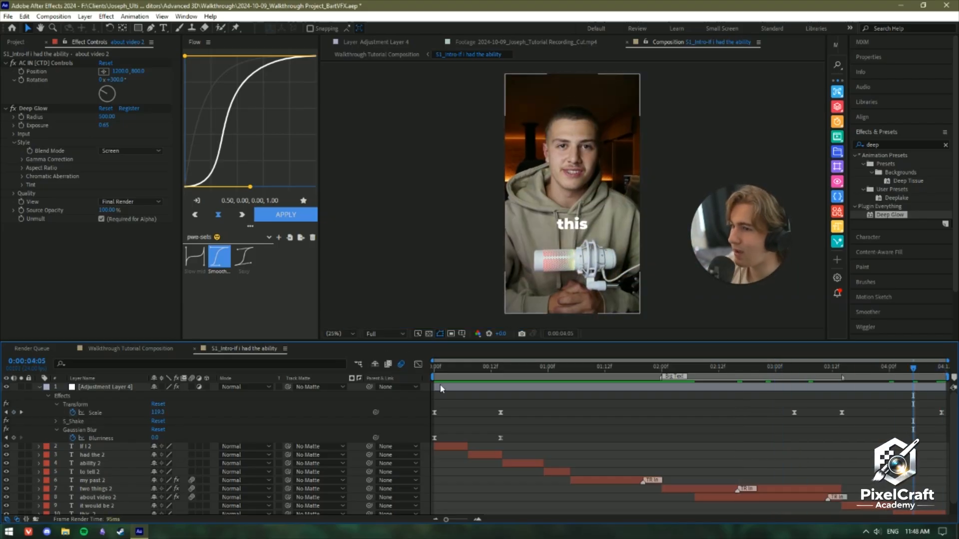
- Open the S3_So easy composition and paste the adjustment layer at its start, revealing its keyframes
{"action": "left_click", "coordinate": [159, 349]}
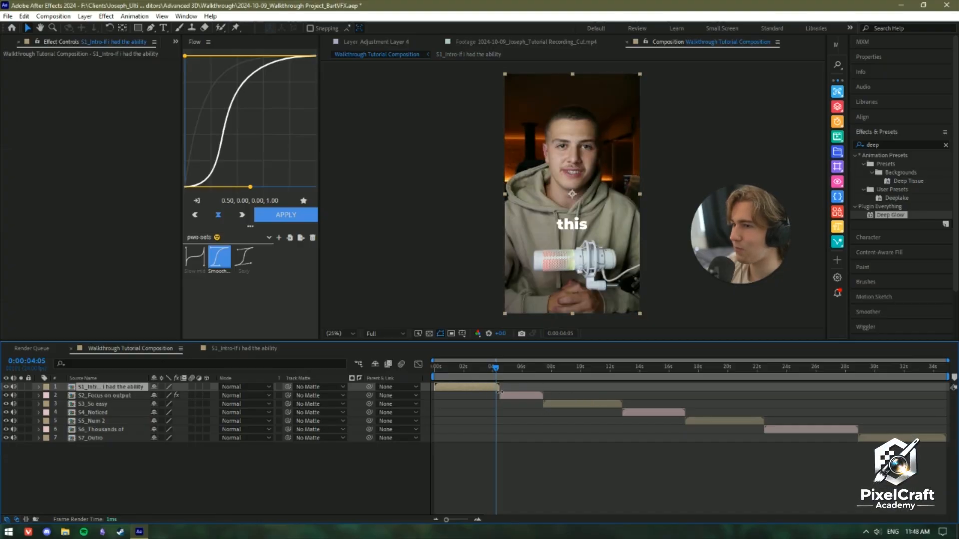
{"action": "left_click", "coordinate": [558, 401]}
{"action": "double_click", "coordinate": [558, 402]}
{"action": "left_click_drag", "start_coordinate": [574, 368], "coordinate": [545, 367]}
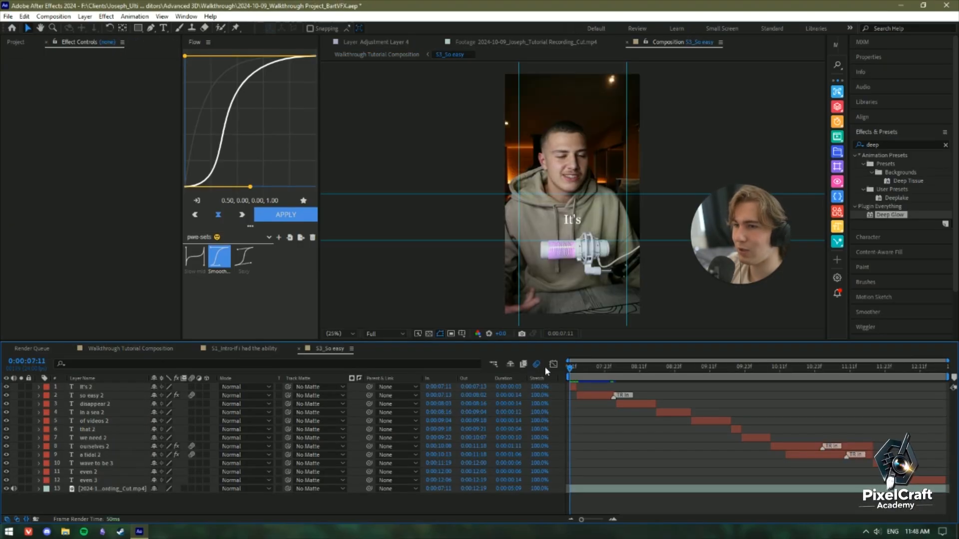
{"action": "key", "text": "ctrl+v"}
{"action": "key", "text": "u"}
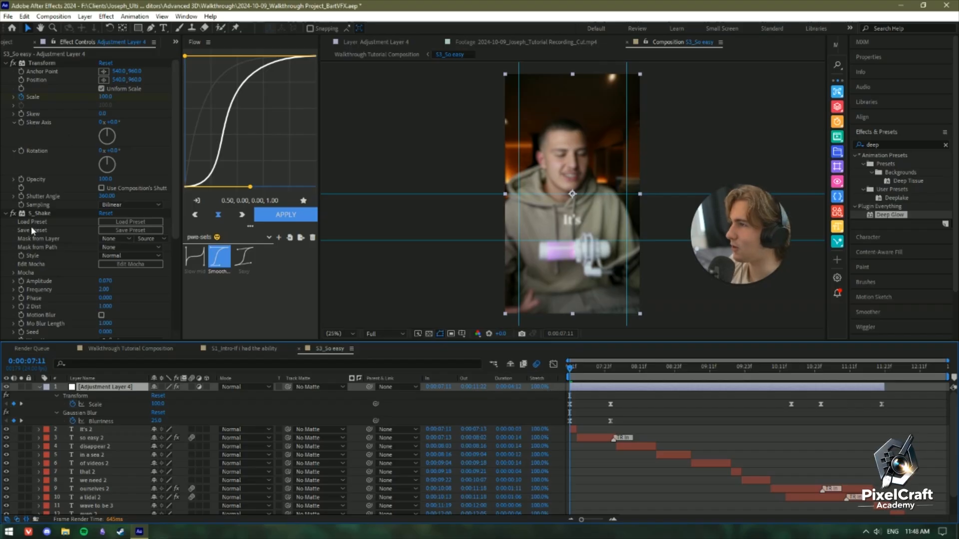
- Delete the Gaussian Blur effect from the pasted adjustment layer
{"action": "left_click", "coordinate": [5, 214]}
{"action": "left_click", "coordinate": [13, 213]}
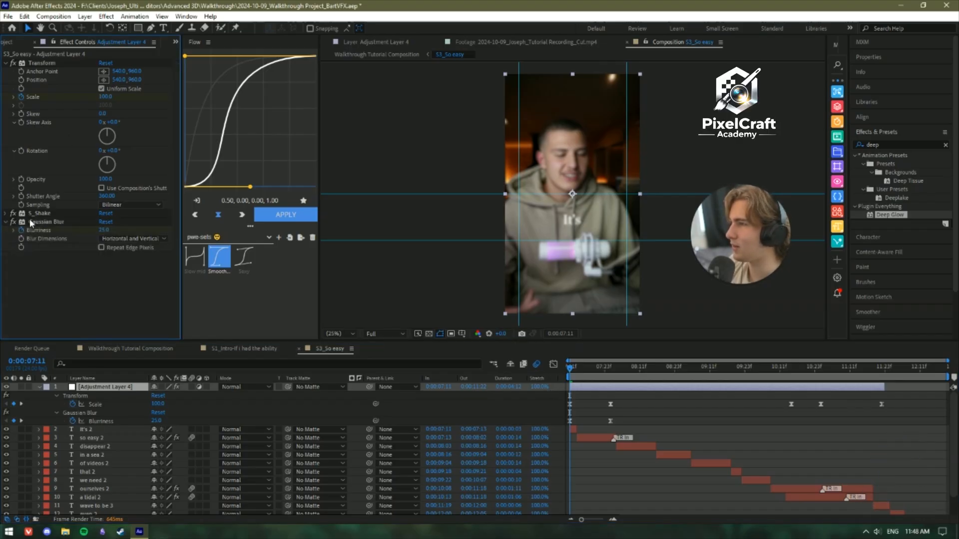
{"action": "left_click", "coordinate": [46, 222]}
{"action": "key", "text": "Delete"}
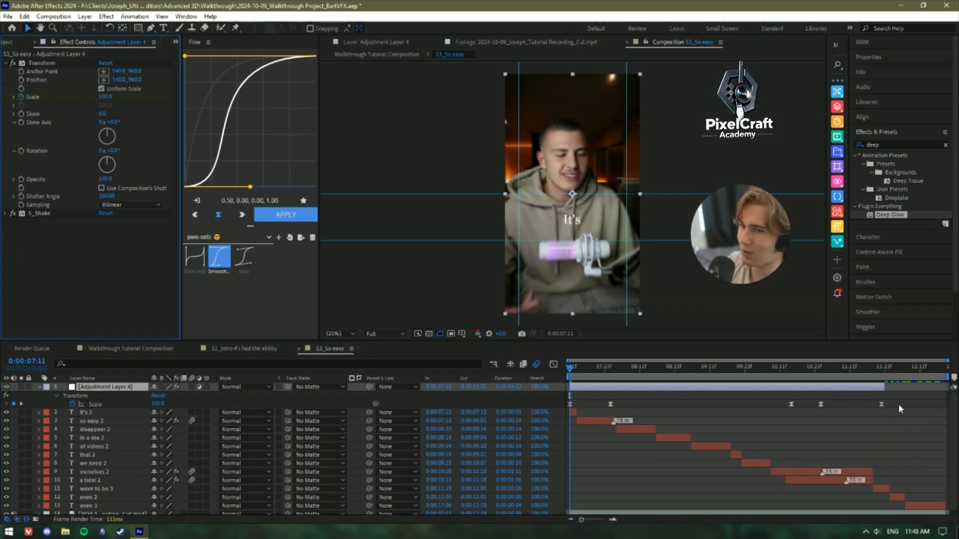
- Delete all the pasted Scale keyframes from the adjustment layer
{"action": "left_click_drag", "start_coordinate": [909, 401], "coordinate": [540, 411]}
{"action": "key", "text": "k"}
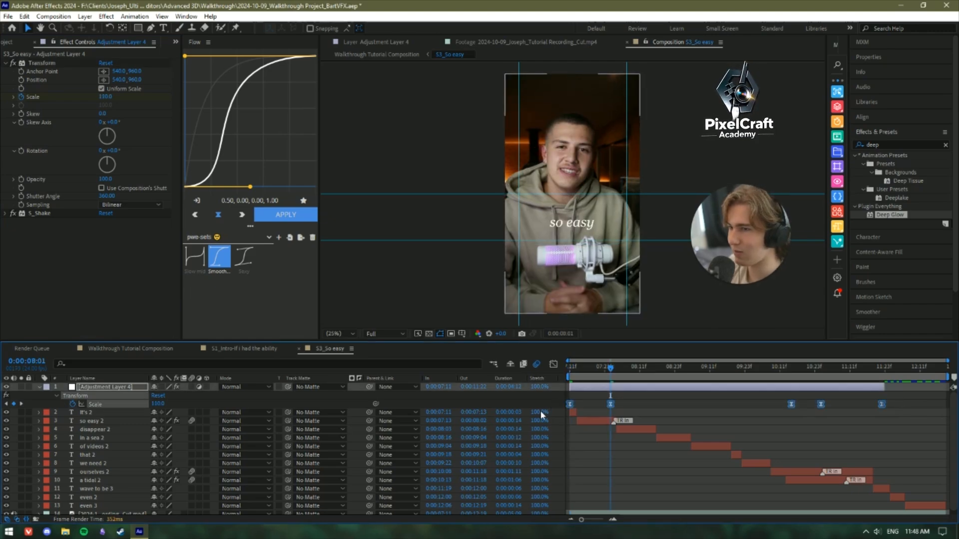
{"action": "key", "text": "Delete"}
{"action": "key", "text": "Home"}
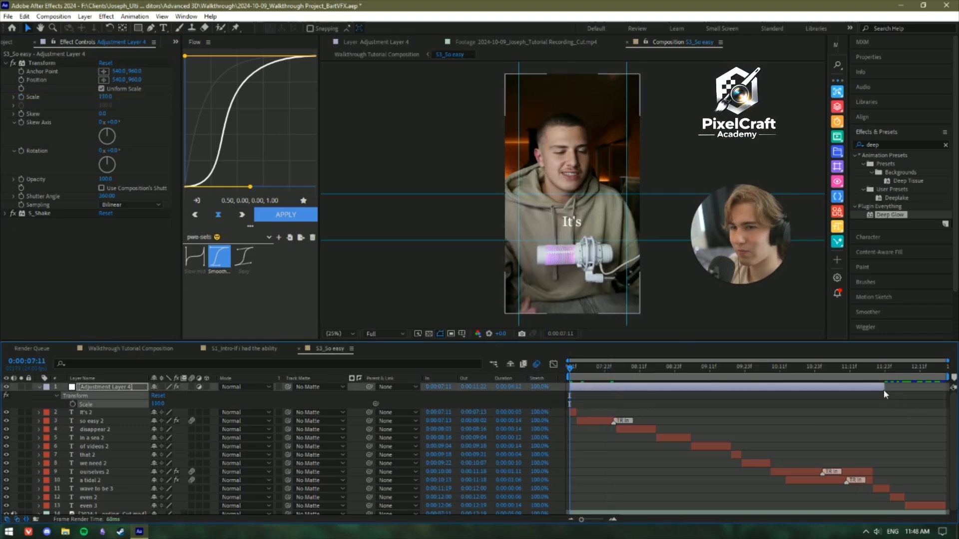
- Extend the adjustment layer's end to the end of the composition and preview the start of the scene
{"action": "left_click_drag", "start_coordinate": [883, 389], "coordinate": [947, 389]}
{"action": "left_click", "coordinate": [915, 399]}
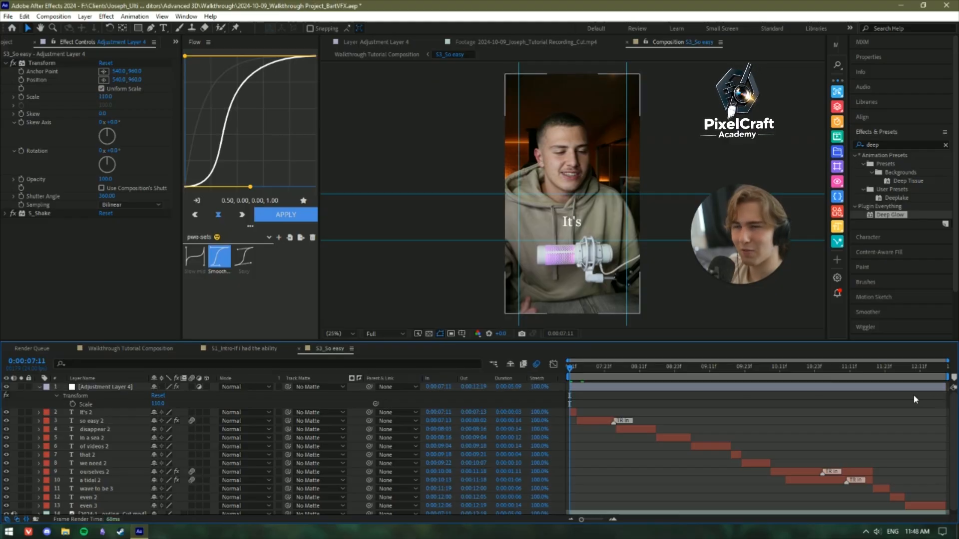
{"action": "left_click_drag", "start_coordinate": [571, 369], "coordinate": [483, 385]}
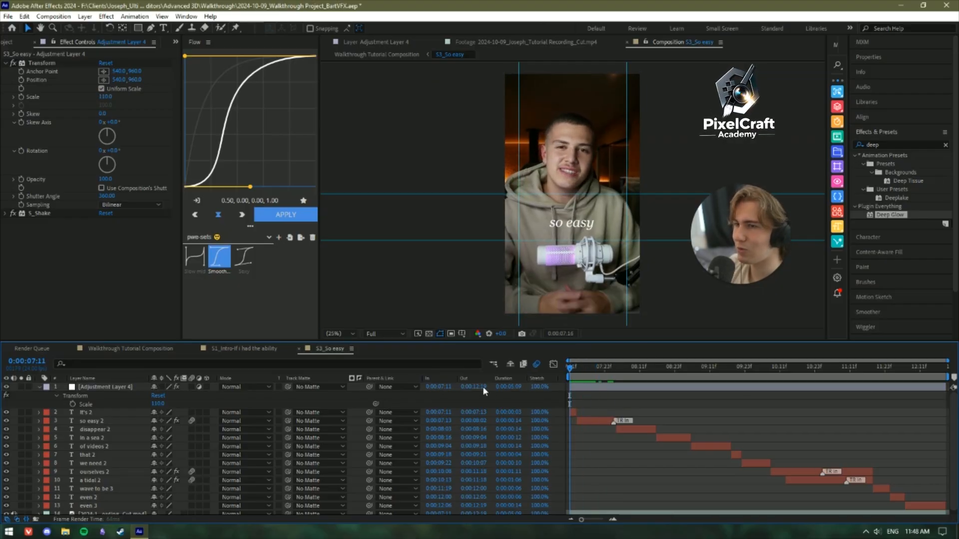
{"action": "key", "text": "space"}
{"action": "left_click_drag", "start_coordinate": [592, 370], "coordinate": [631, 379]}
{"action": "left_click", "coordinate": [631, 388]}
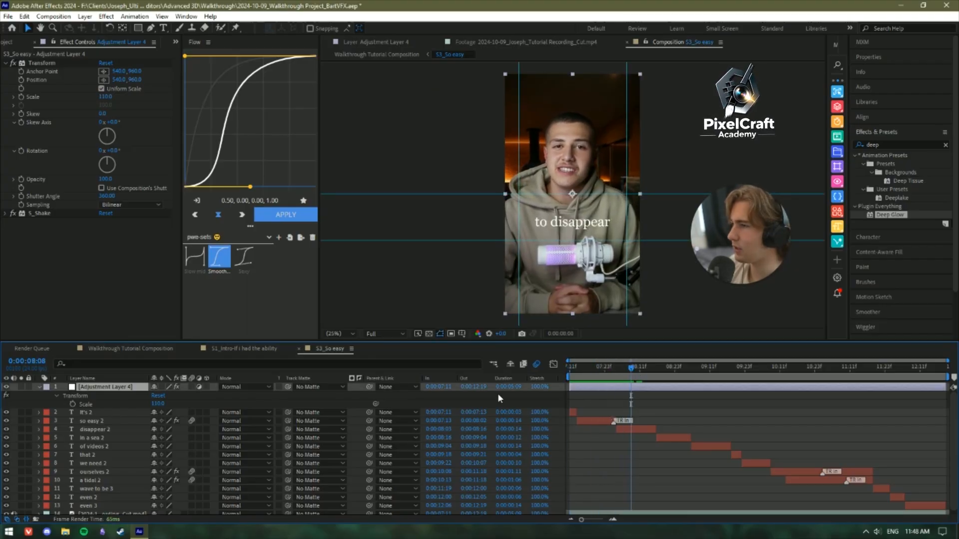
- Copy the zoom Scale keyframes from the S1_Intro composition and paste them into S3_So easy at 0:00:08:05
{"action": "left_click", "coordinate": [131, 349]}
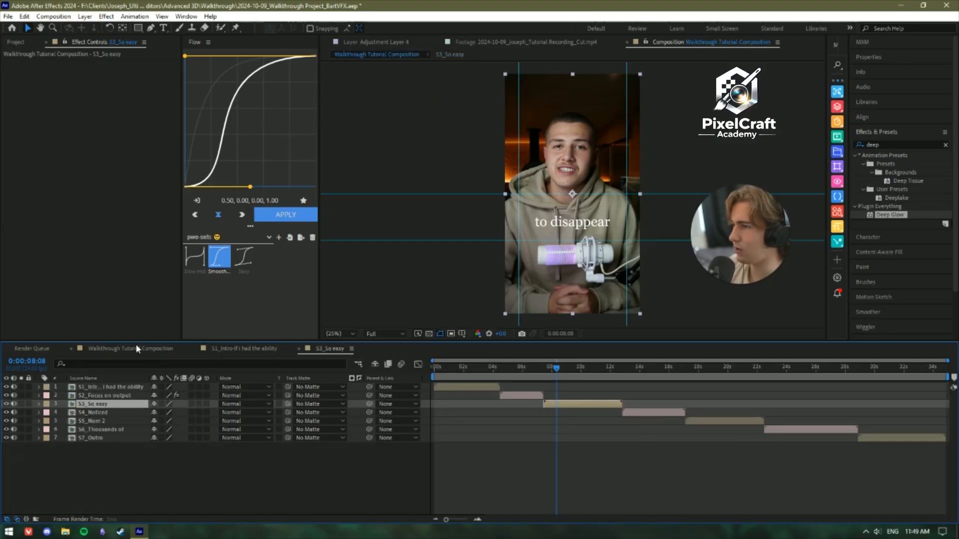
{"action": "double_click", "coordinate": [113, 389]}
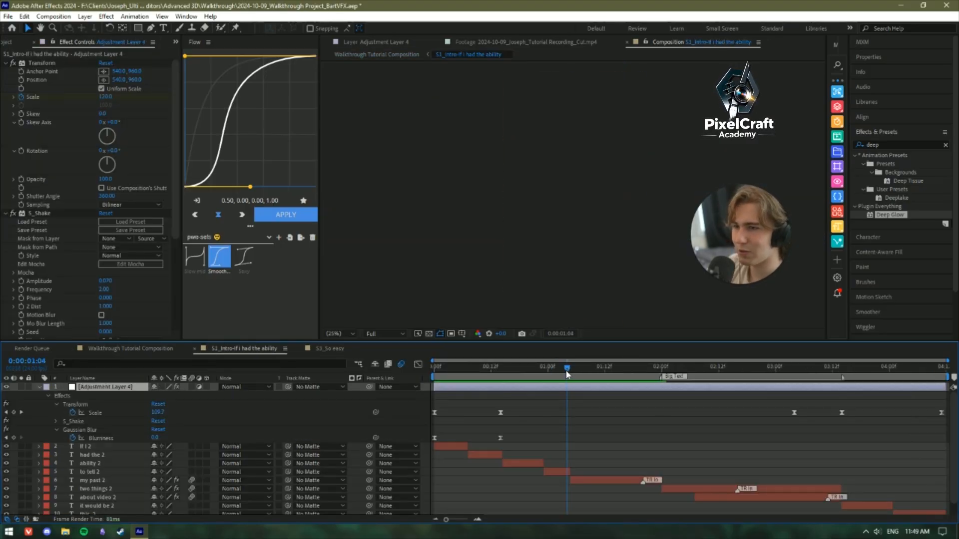
{"action": "left_click_drag", "start_coordinate": [567, 374], "coordinate": [852, 393]}
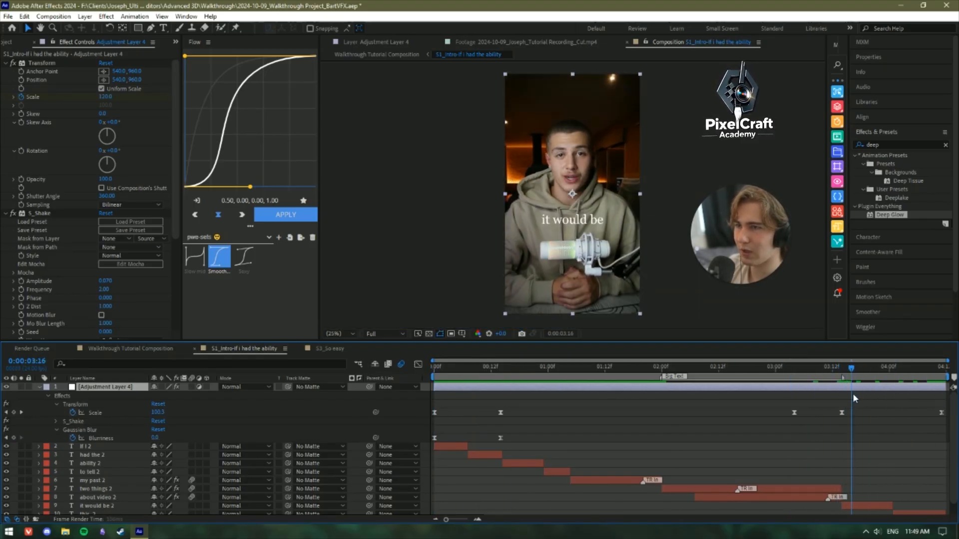
{"action": "left_click", "coordinate": [928, 440]}
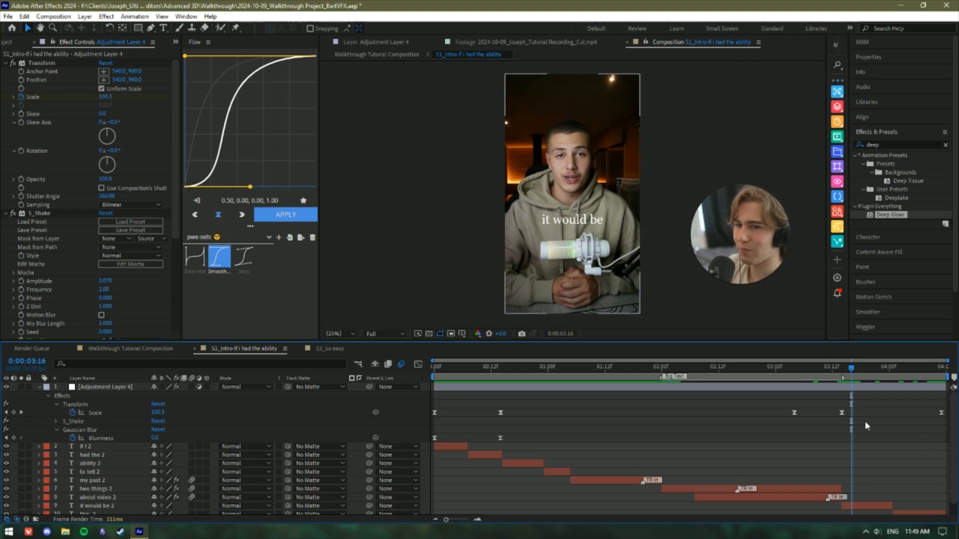
{"action": "left_click", "coordinate": [327, 349]}
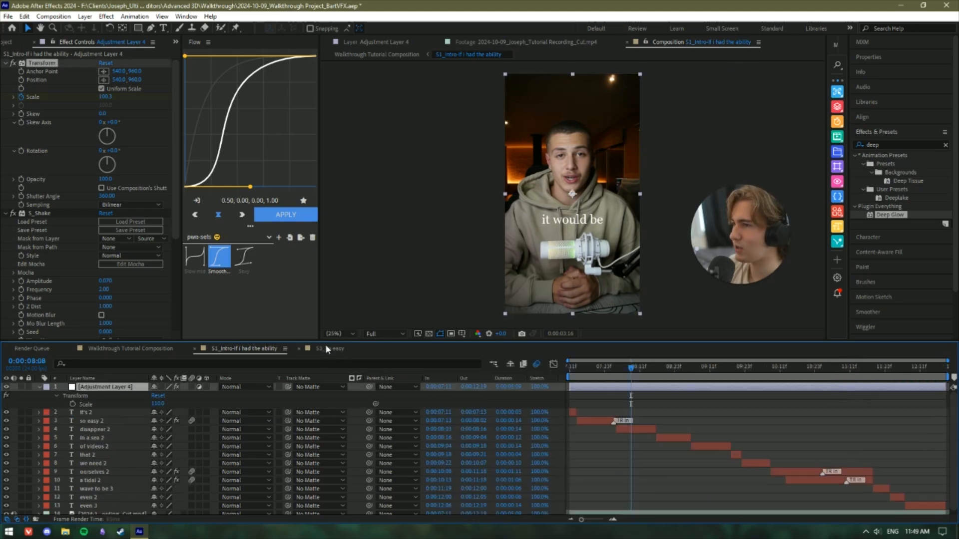
{"action": "left_click_drag", "start_coordinate": [615, 369], "coordinate": [630, 369]}
{"action": "key", "text": "space"}
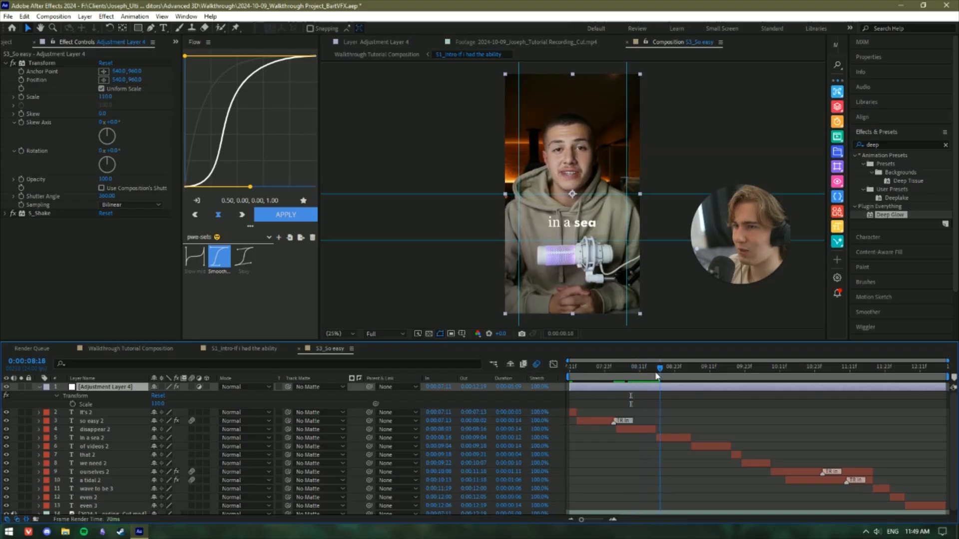
{"action": "key", "text": "space"}
{"action": "key", "text": "ctrl+v"}
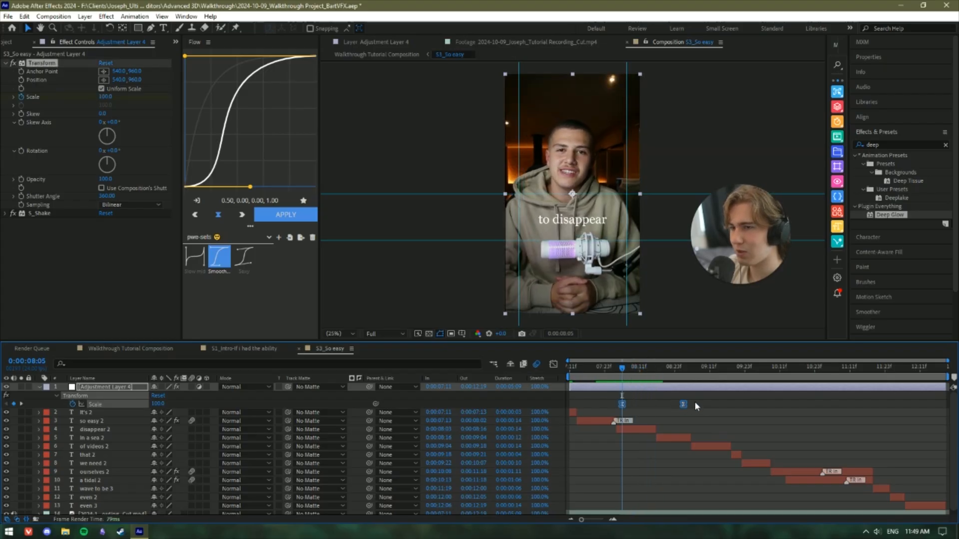
- Move the second pasted keyframe closer to the first and apply the Flow easing curve to both
{"action": "left_click", "coordinate": [687, 406]}
{"action": "left_click", "coordinate": [672, 404]}
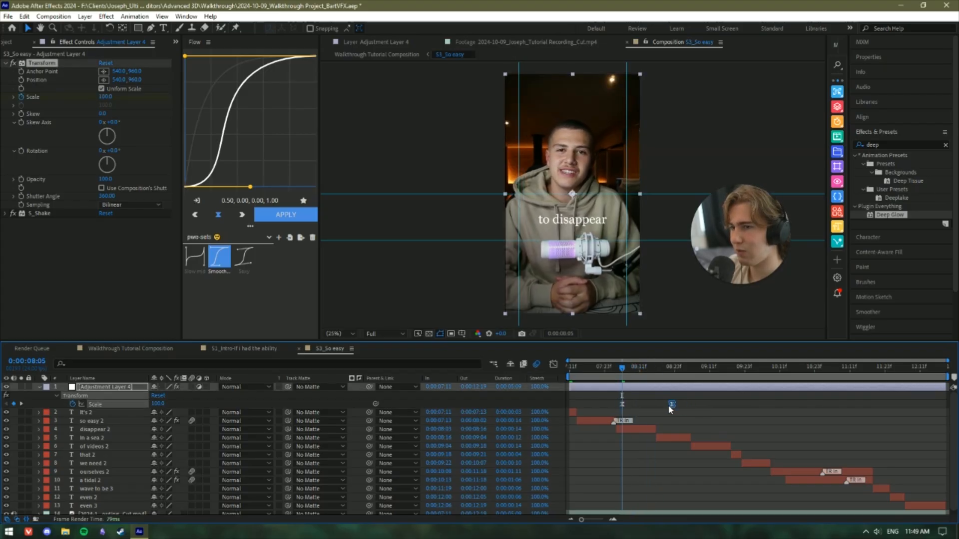
{"action": "left_click_drag", "start_coordinate": [691, 404], "coordinate": [518, 394]}
{"action": "left_click", "coordinate": [300, 218]}
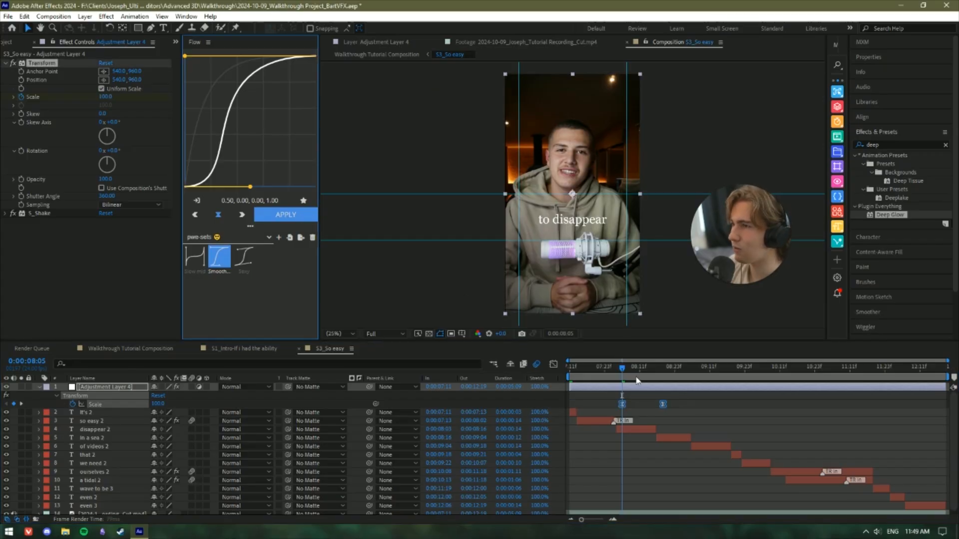
- Shift the pair of zoom keyframes earlier, near the layer's start, and play back the zoom
{"action": "left_click_drag", "start_coordinate": [626, 406], "coordinate": [604, 400]}
{"action": "key", "text": "space"}
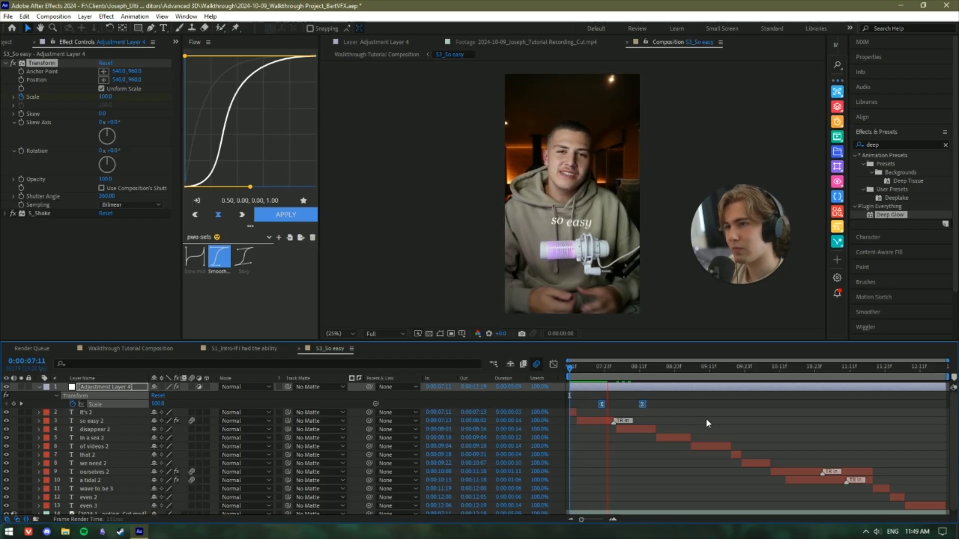
{"action": "left_click_drag", "start_coordinate": [636, 370], "coordinate": [544, 368]}
{"action": "key", "text": "space"}
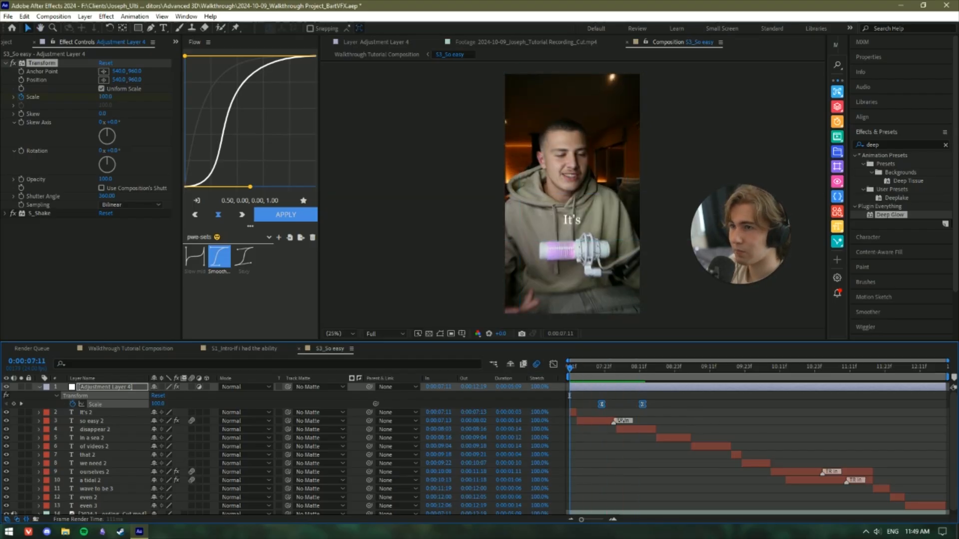
{"action": "key", "text": "space"}
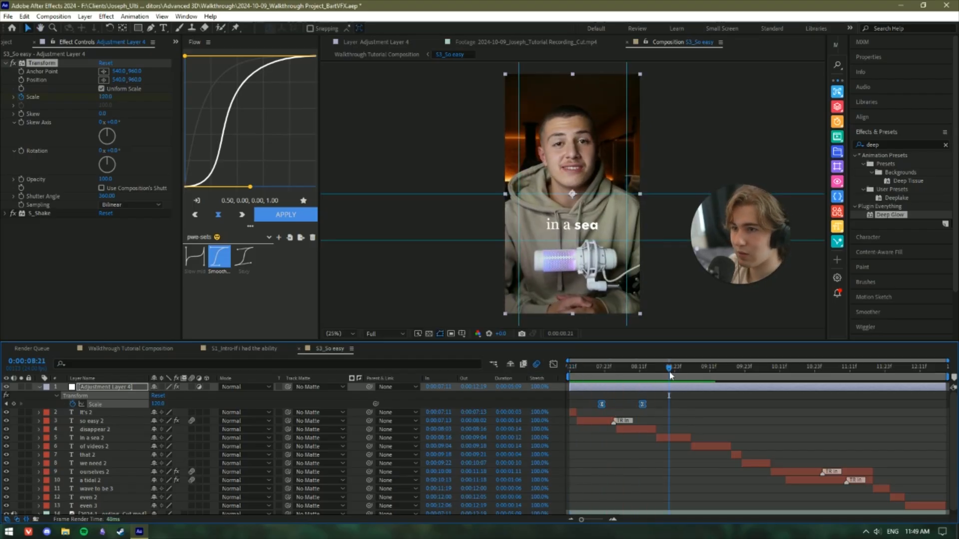
{"action": "mouse_move", "coordinate": [675, 370]}
{"action": "left_mouse_down"}
{"action": "mouse_move", "coordinate": [652, 368]}
{"action": "mouse_move", "coordinate": [686, 363]}
{"action": "left_mouse_up"}
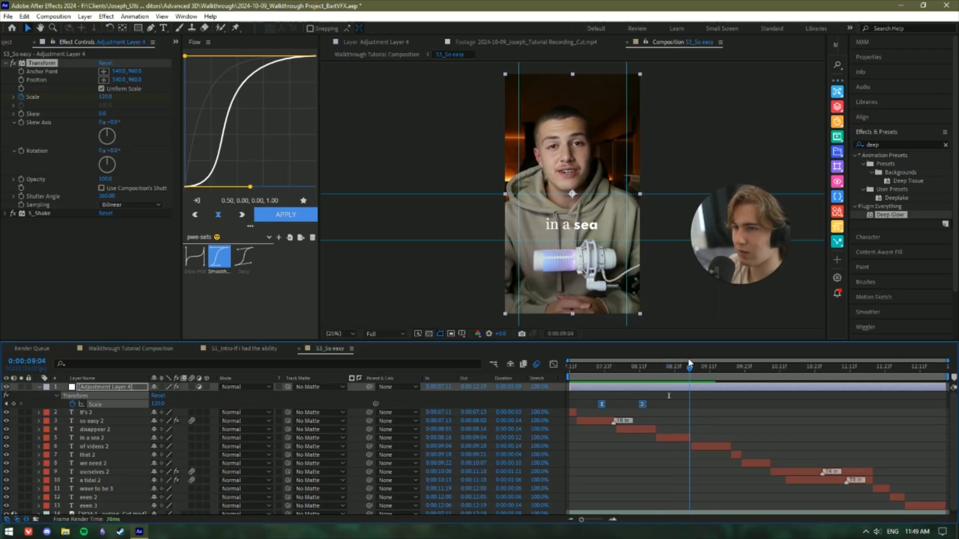
- Paste the zoom keyframes again at 0:00:09:04 and time-reverse them so the scene zooms back out
{"action": "left_click", "coordinate": [651, 405]}
{"action": "key", "text": "ctrl+v"}
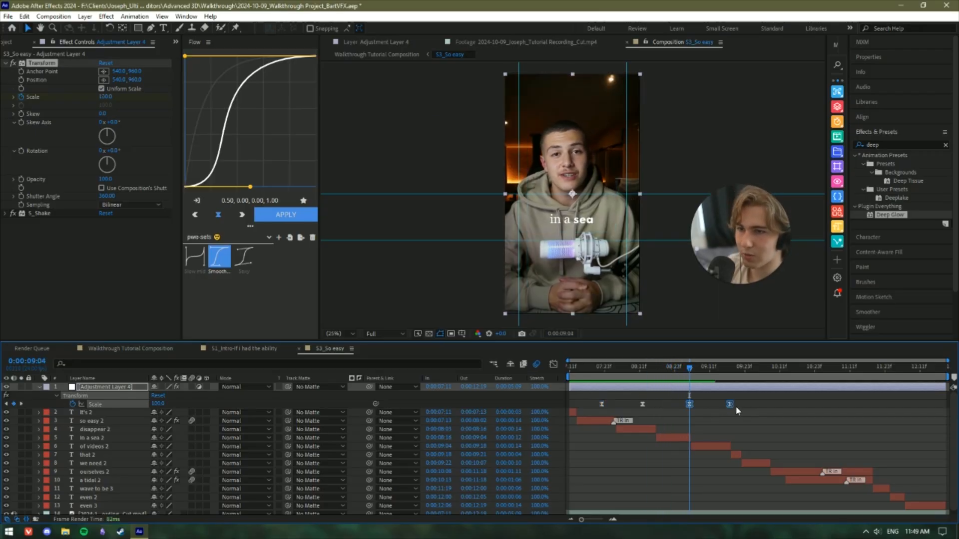
{"action": "right_click", "coordinate": [730, 405]}
{"action": "mouse_move", "coordinate": [769, 394]}
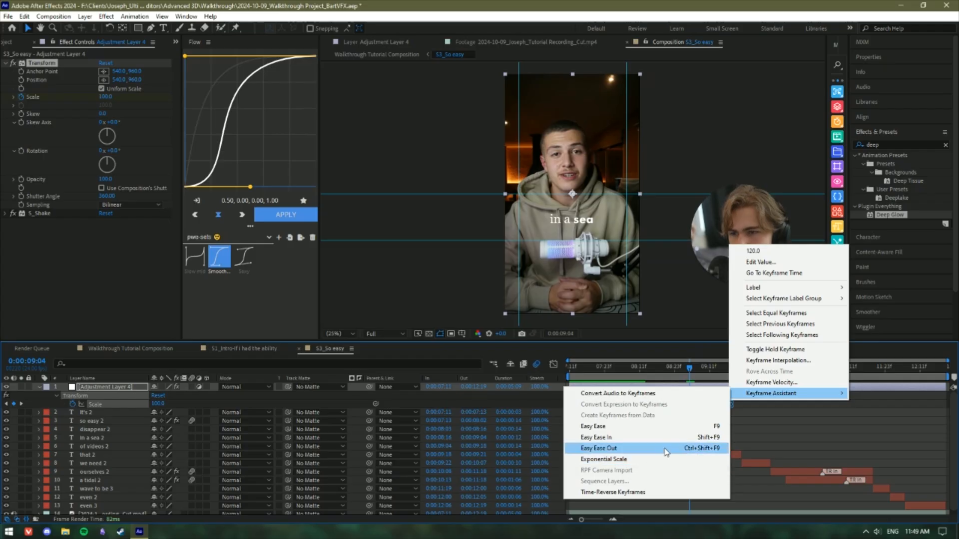
{"action": "left_click", "coordinate": [669, 428]}
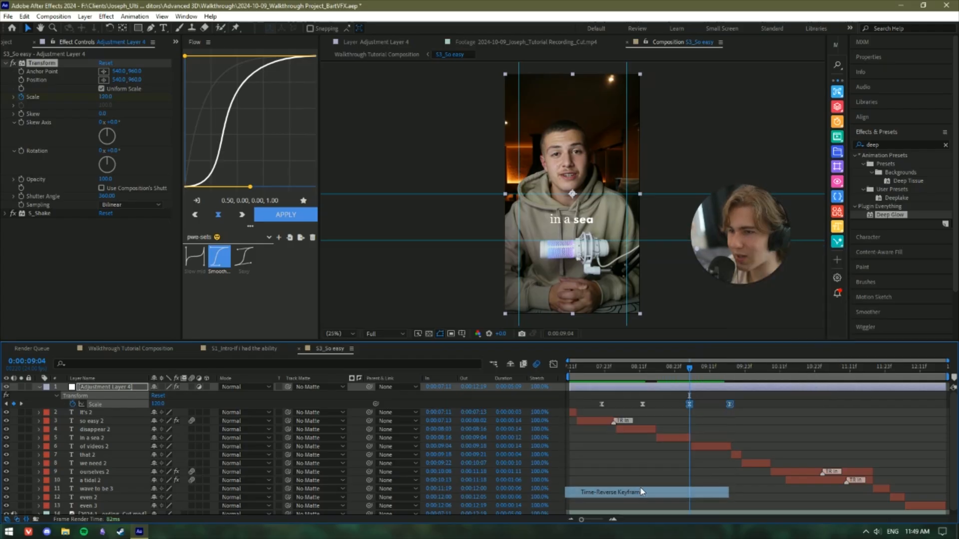
- Apply the Flow easing curve to the reversed keyframes and play back the zoom sequence
{"action": "left_click", "coordinate": [271, 214]}
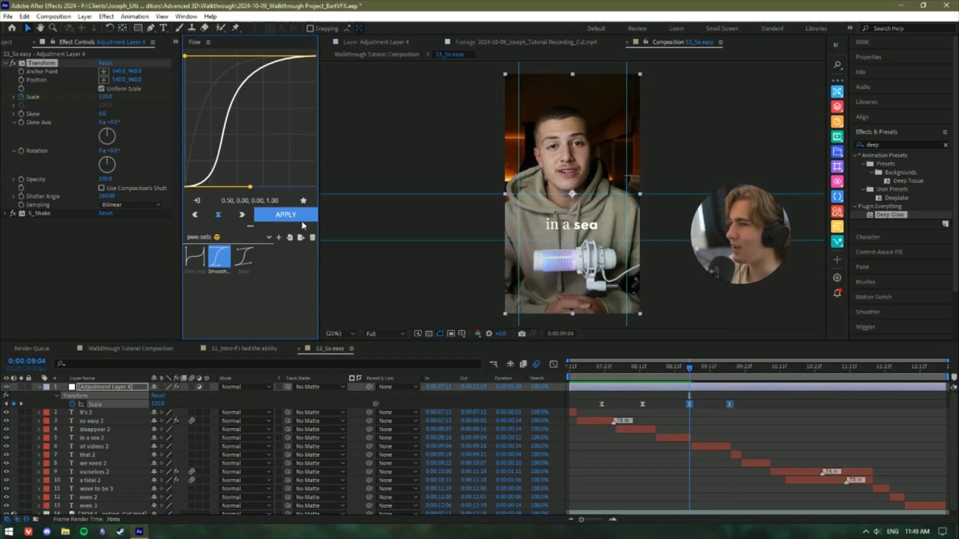
{"action": "key", "text": "space"}
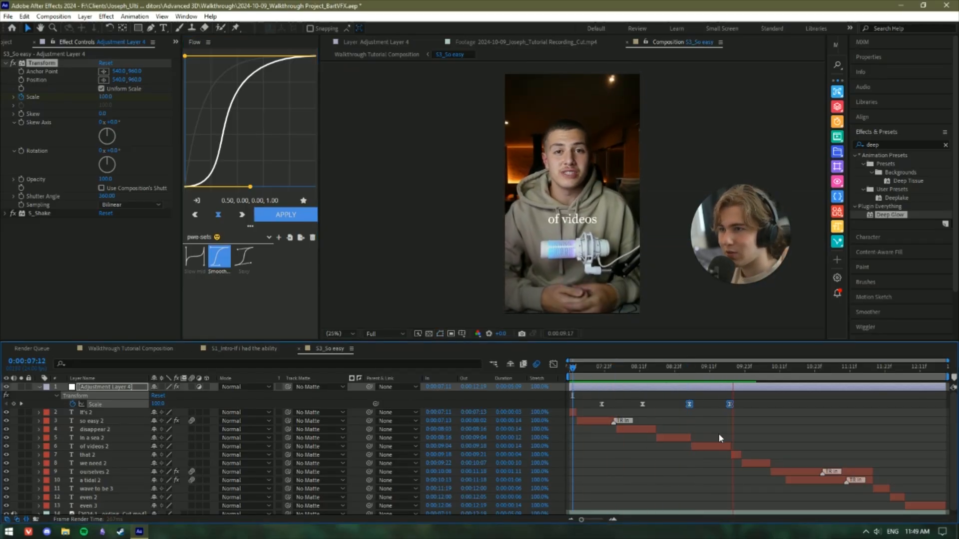
{"action": "key", "text": "space"}
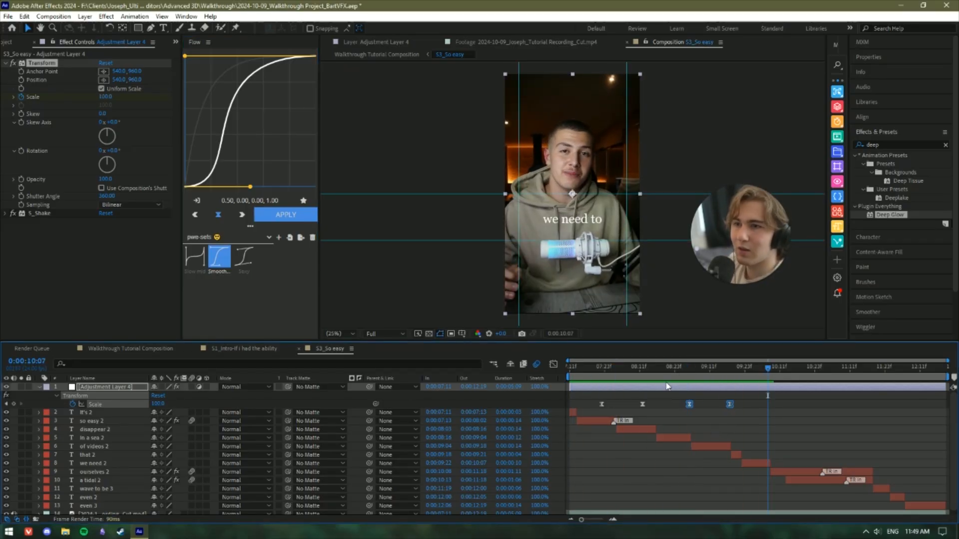
{"action": "left_click_drag", "start_coordinate": [721, 375], "coordinate": [776, 378]}
{"action": "key", "text": "space"}
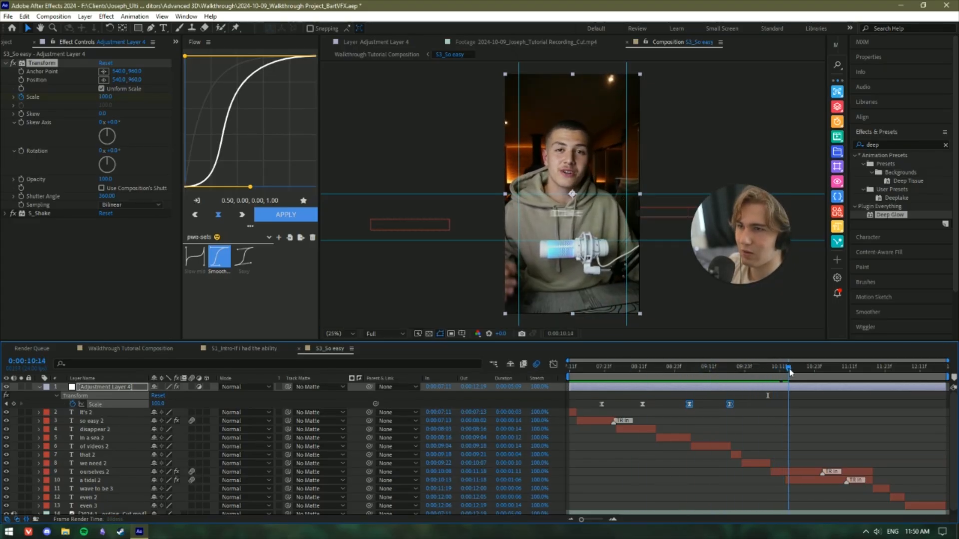
{"action": "left_click", "coordinate": [662, 379]}
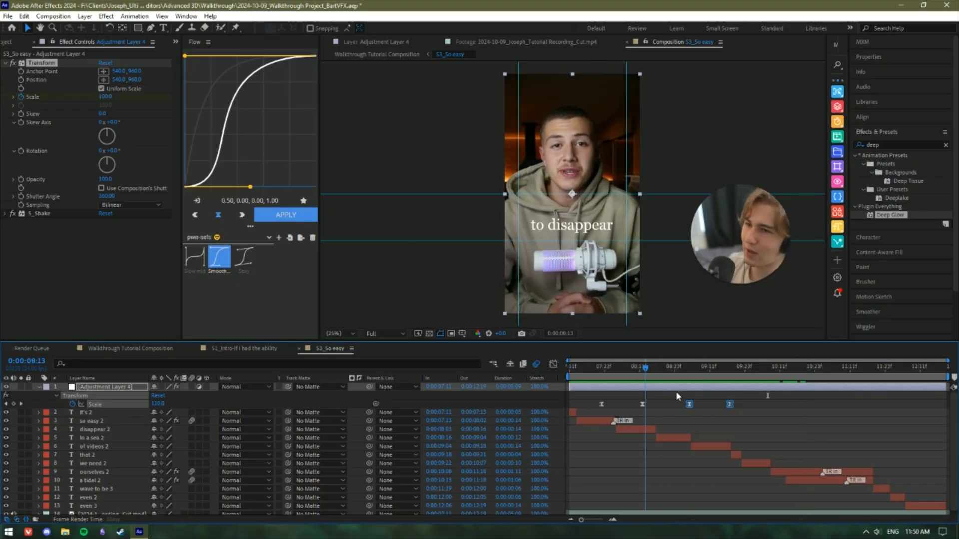
{"action": "left_click_drag", "start_coordinate": [645, 370], "coordinate": [536, 368]}
{"action": "key", "text": "space"}
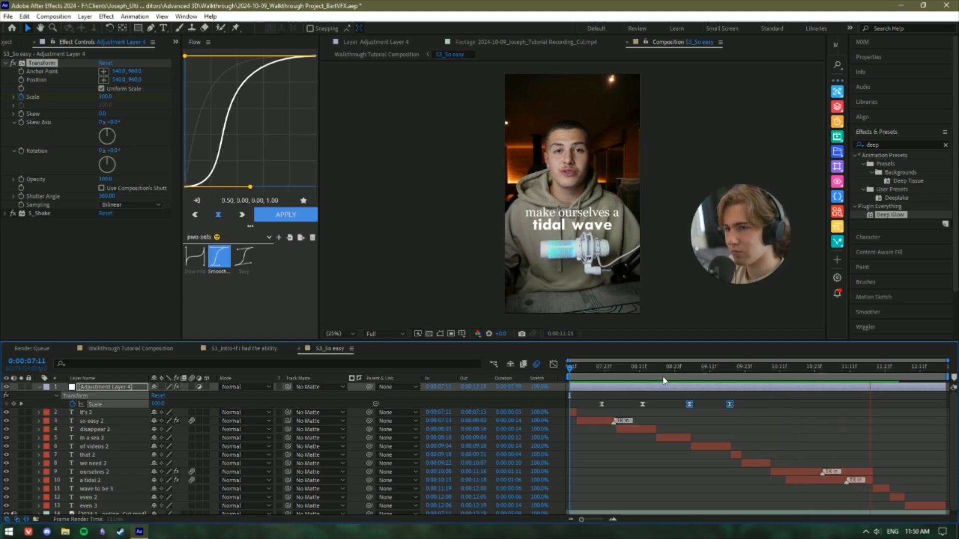
- Add a Scale keyframe of 110 at 0:00:11:11 on the adjustment layer
{"action": "left_click_drag", "start_coordinate": [809, 377], "coordinate": [856, 377]}
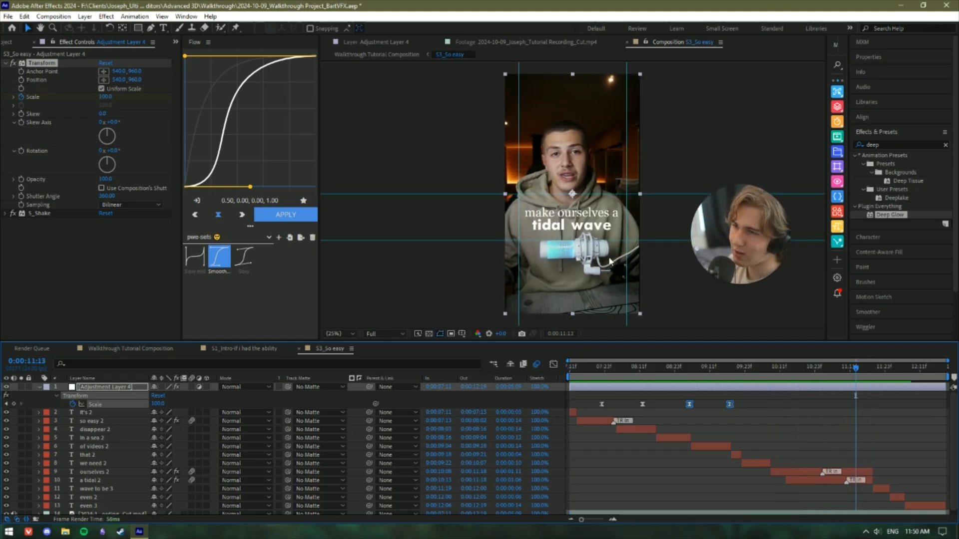
{"action": "left_click", "coordinate": [833, 435]}
{"action": "left_click_drag", "start_coordinate": [864, 377], "coordinate": [766, 384]}
{"action": "left_click", "coordinate": [884, 387]}
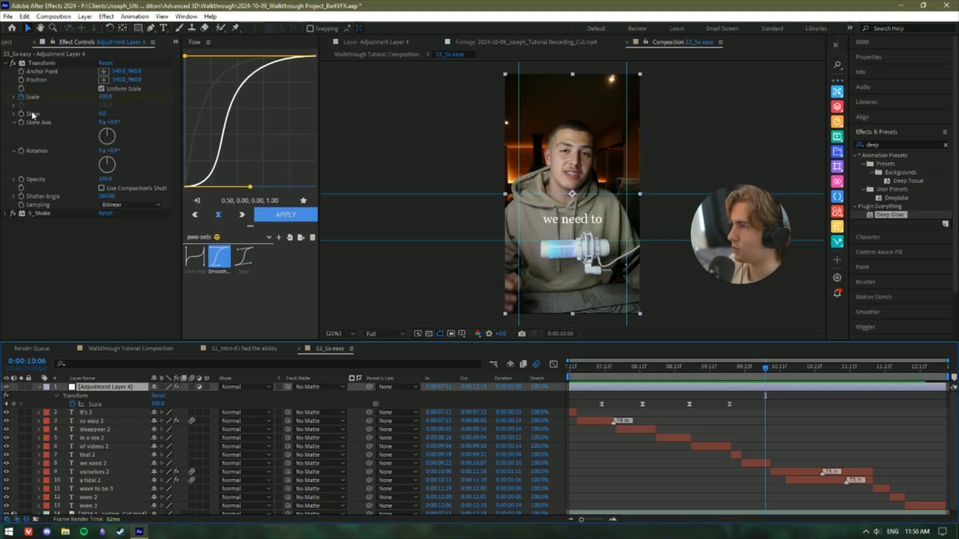
{"action": "left_click", "coordinate": [75, 395]}
{"action": "key", "text": "space"}
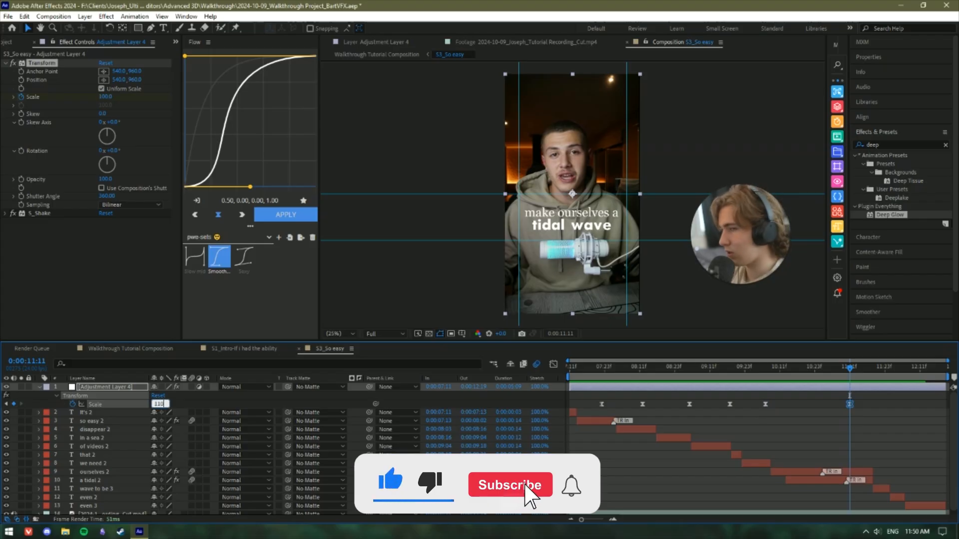
{"action": "key", "text": "Return"}
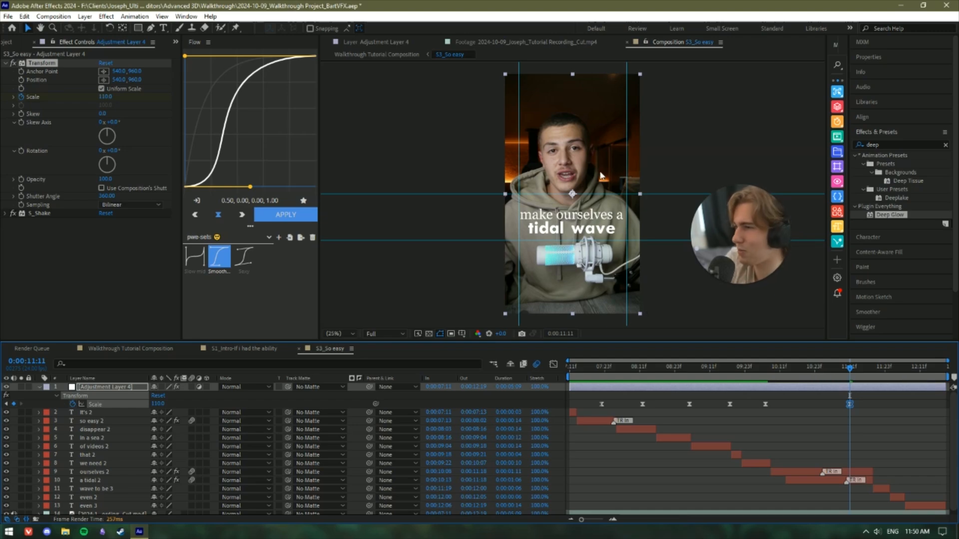
- Select the last two Scale keyframes and apply the Sexy easing preset in Flow
{"action": "left_click_drag", "start_coordinate": [864, 409], "coordinate": [760, 402]}
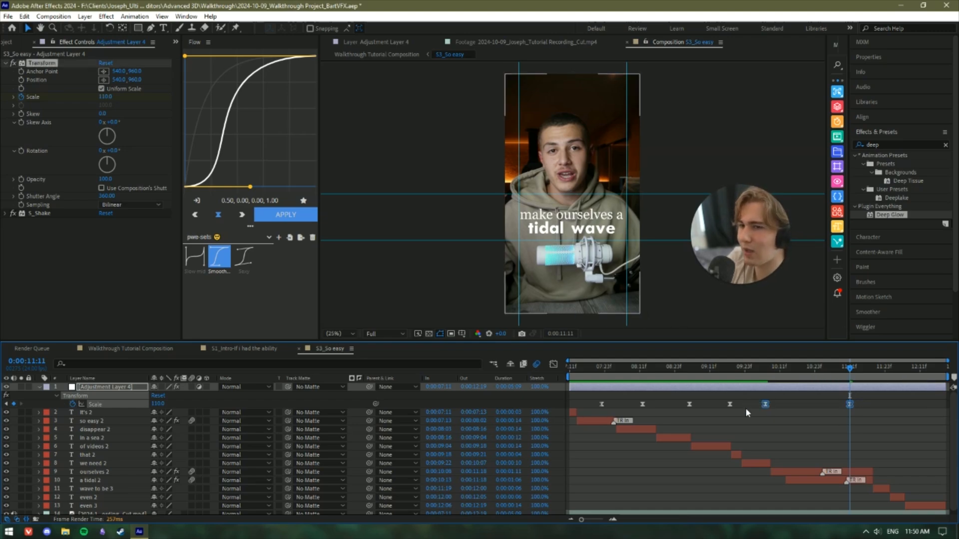
{"action": "left_click", "coordinate": [235, 237]}
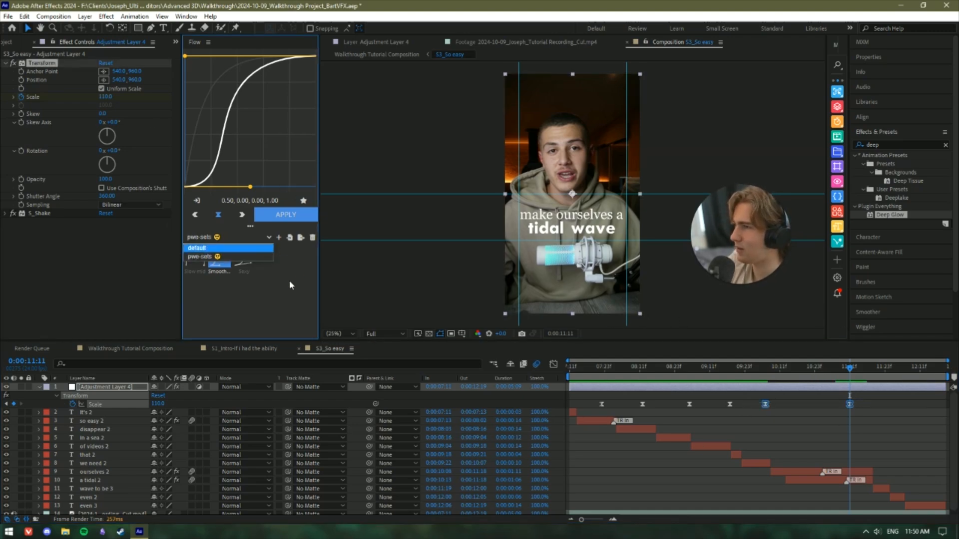
{"action": "left_click", "coordinate": [242, 249]}
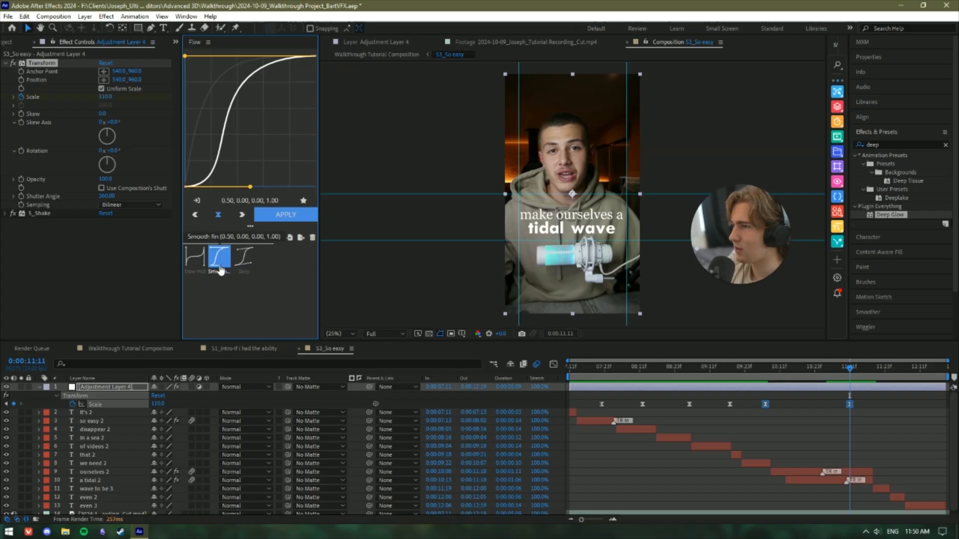
{"action": "left_click", "coordinate": [247, 259]}
{"action": "left_click", "coordinate": [870, 430]}
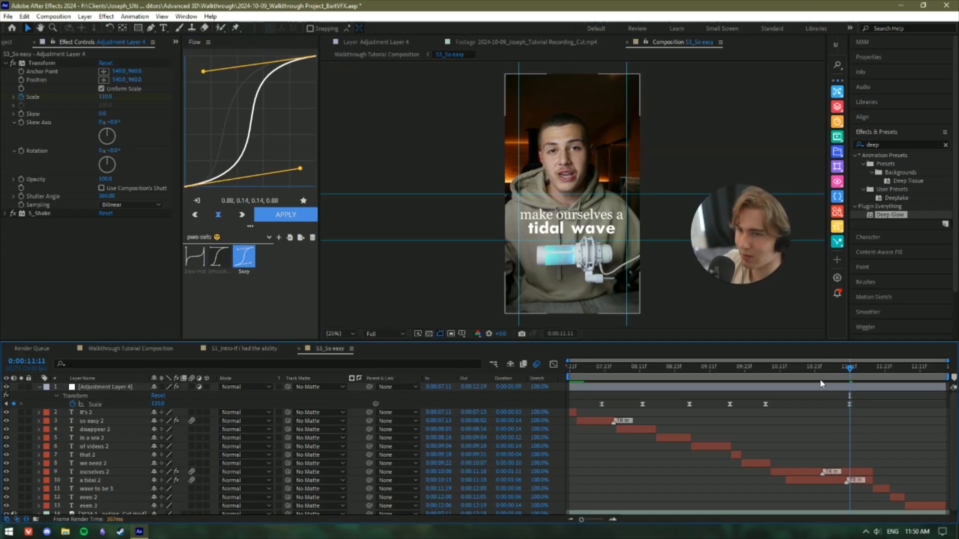
- Play back the zoom section of the scene composition from a point on the timeline to review the easing
{"action": "left_click", "coordinate": [750, 367]}
{"action": "key", "text": "space"}
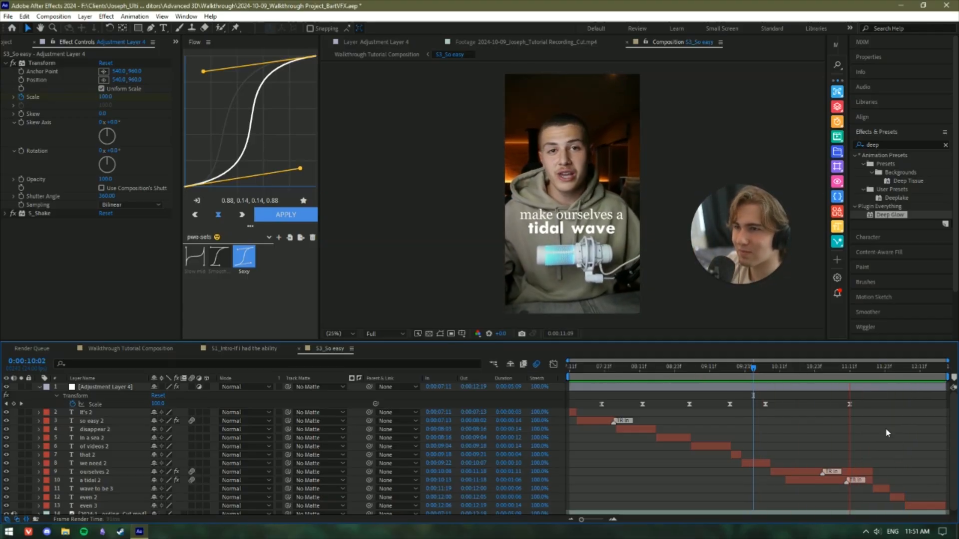
{"action": "key", "text": "space"}
- Select the middle Scale keyframes on the adjustment layer and apply the Smooth easing preset in Flow
{"action": "left_click", "coordinate": [793, 368]}
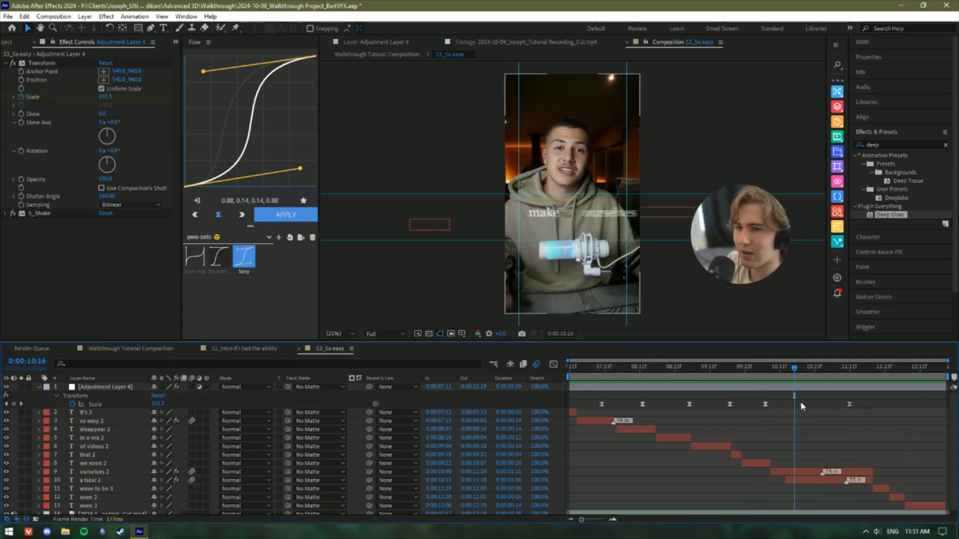
{"action": "left_click_drag", "start_coordinate": [870, 392], "coordinate": [681, 416]}
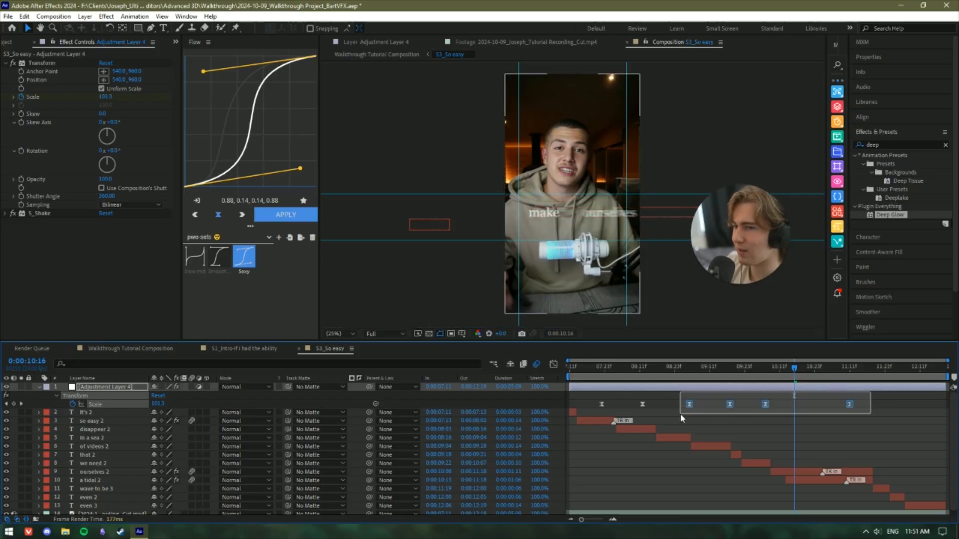
{"action": "left_click_drag", "start_coordinate": [742, 415], "coordinate": [742, 415]}
{"action": "left_click", "coordinate": [219, 256]}
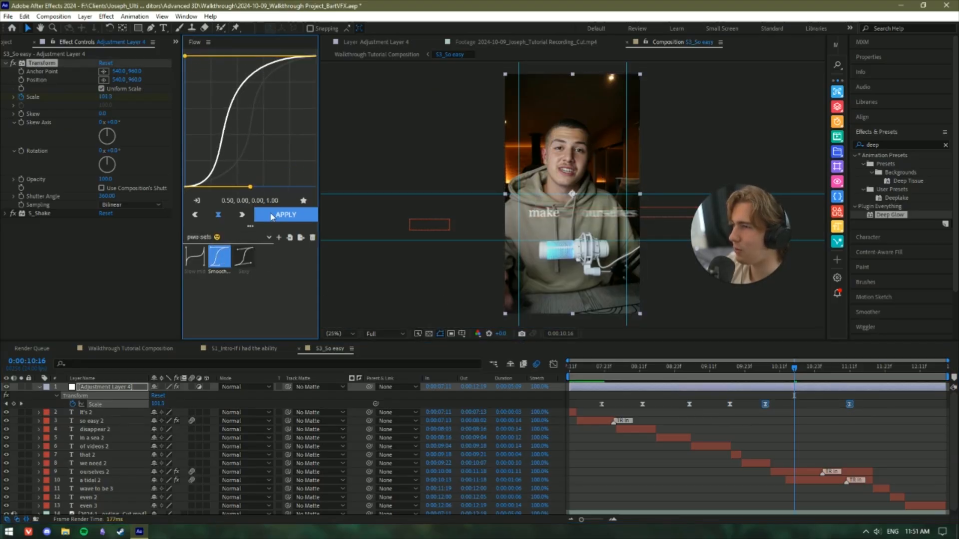
- Preview the scene and step through the Scale keyframes to check the zoom timing
{"action": "left_click", "coordinate": [757, 378]}
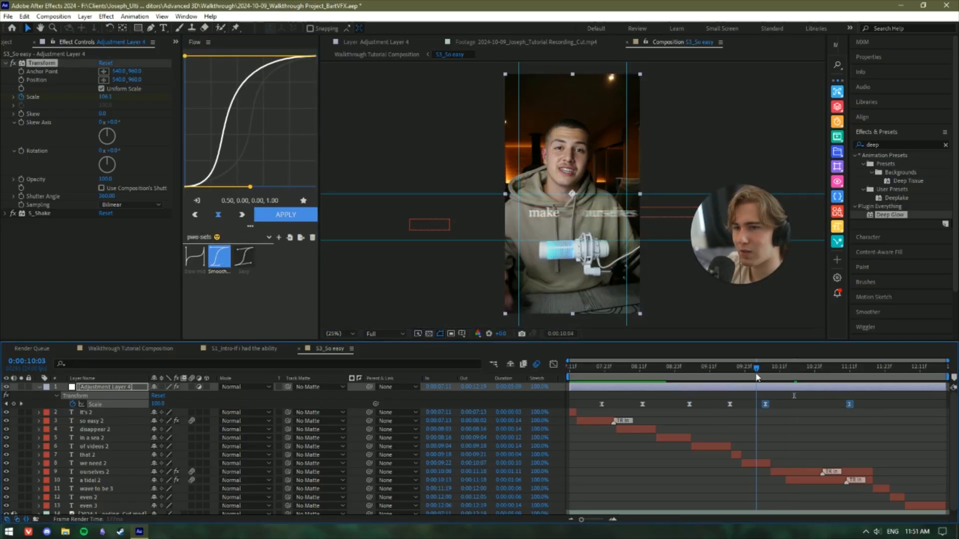
{"action": "left_click", "coordinate": [803, 427]}
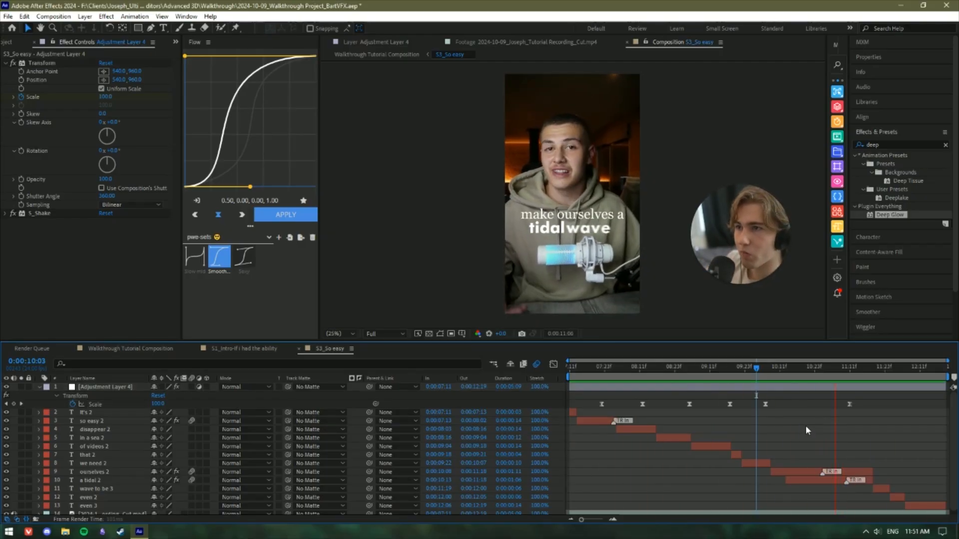
{"action": "key", "text": "space"}
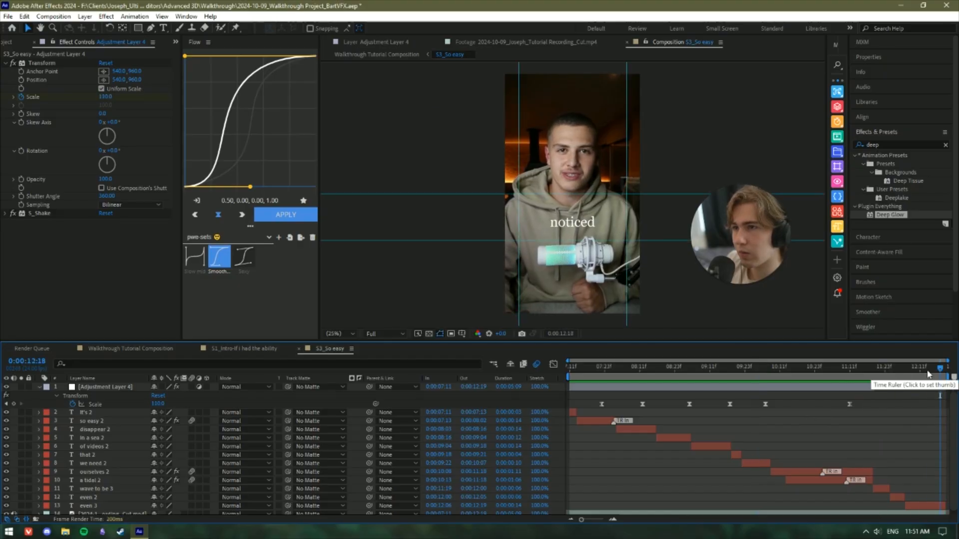
{"action": "left_click_drag", "start_coordinate": [929, 370], "coordinate": [824, 377]}
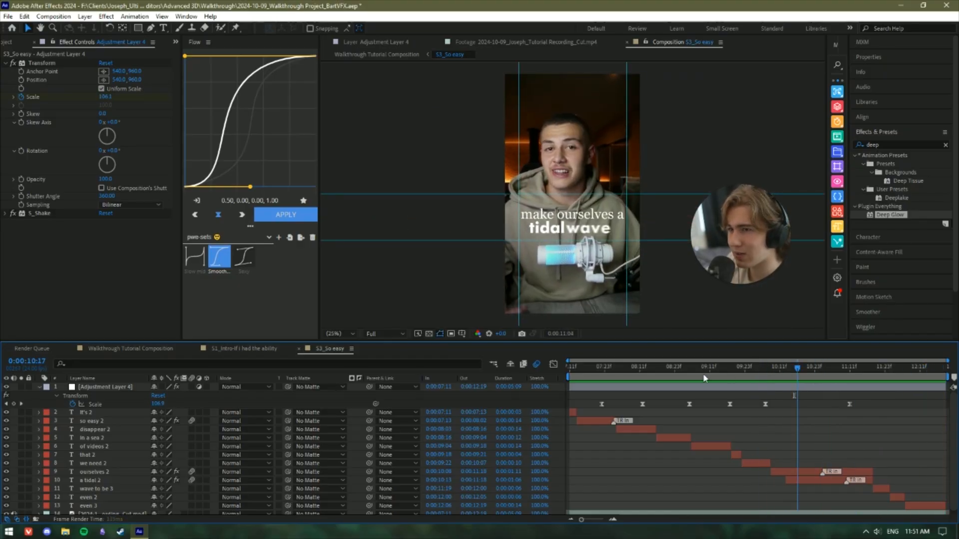
{"action": "left_click_drag", "start_coordinate": [704, 379], "coordinate": [727, 386]}
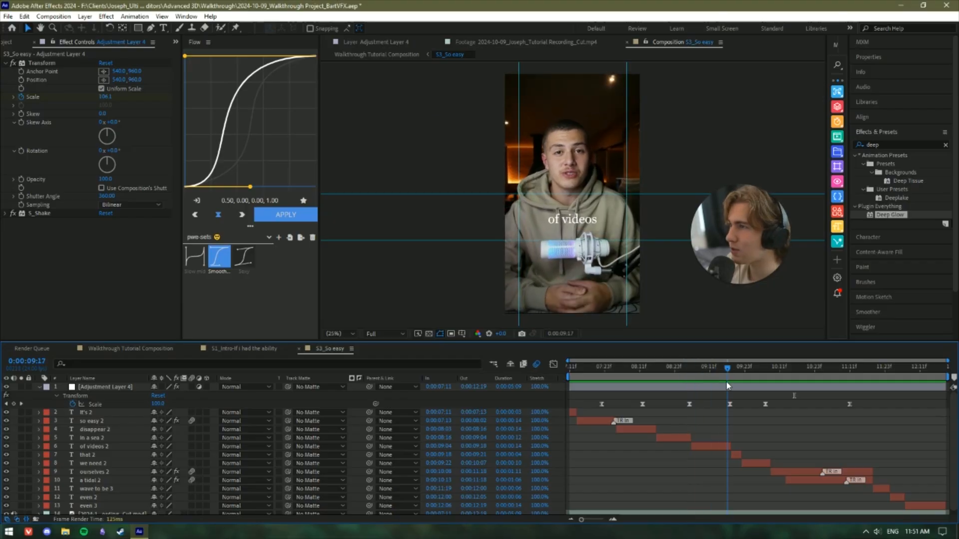
{"action": "key", "text": "j"}
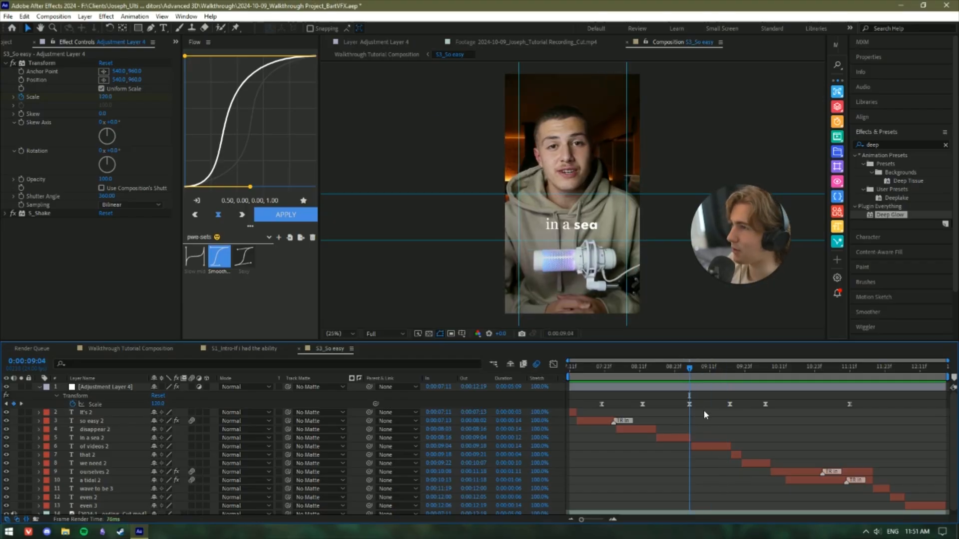
{"action": "left_click", "coordinate": [44, 97]}
{"action": "key", "text": "k"}
{"action": "key", "text": "k"}
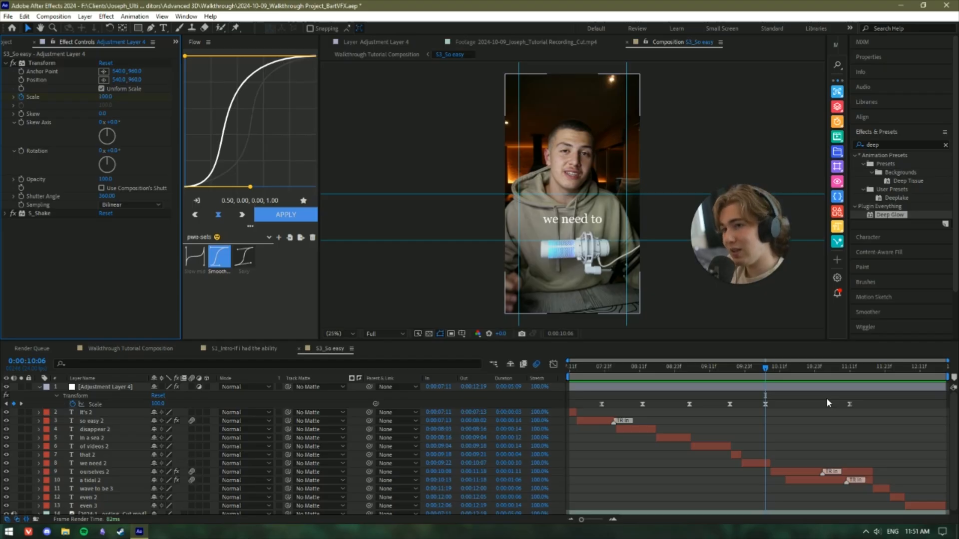
{"action": "key", "text": "k"}
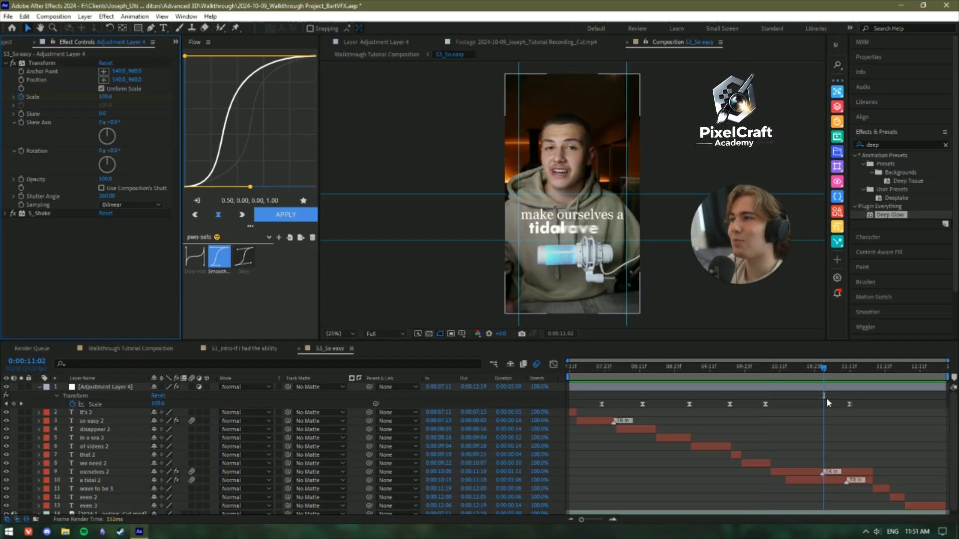
{"action": "key", "text": "j"}
{"action": "key", "text": "j"}
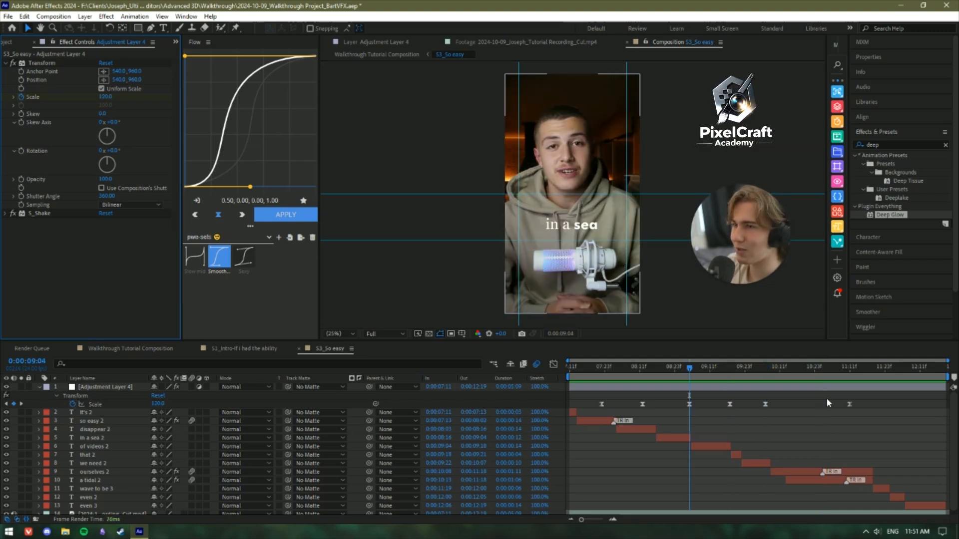
{"action": "key", "text": "k"}
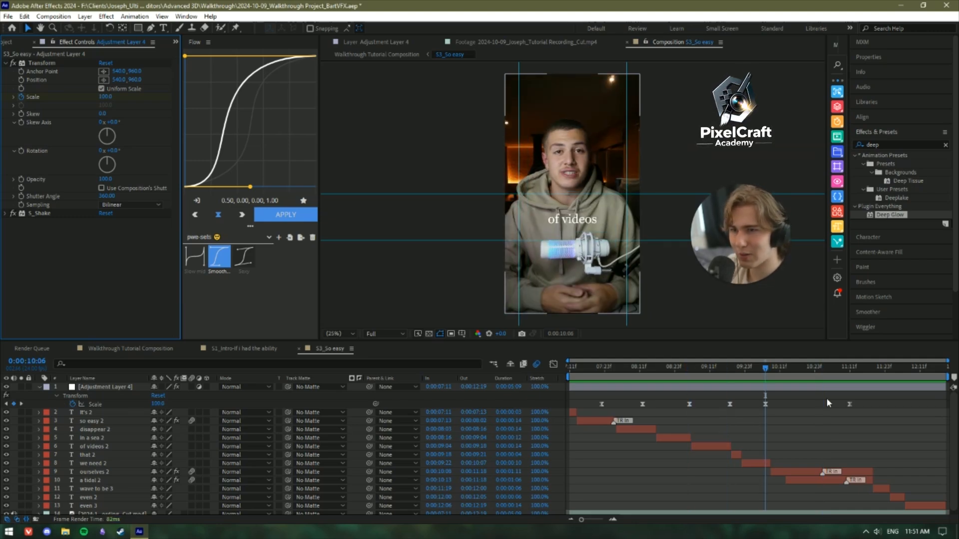
{"action": "left_click", "coordinate": [826, 397]}
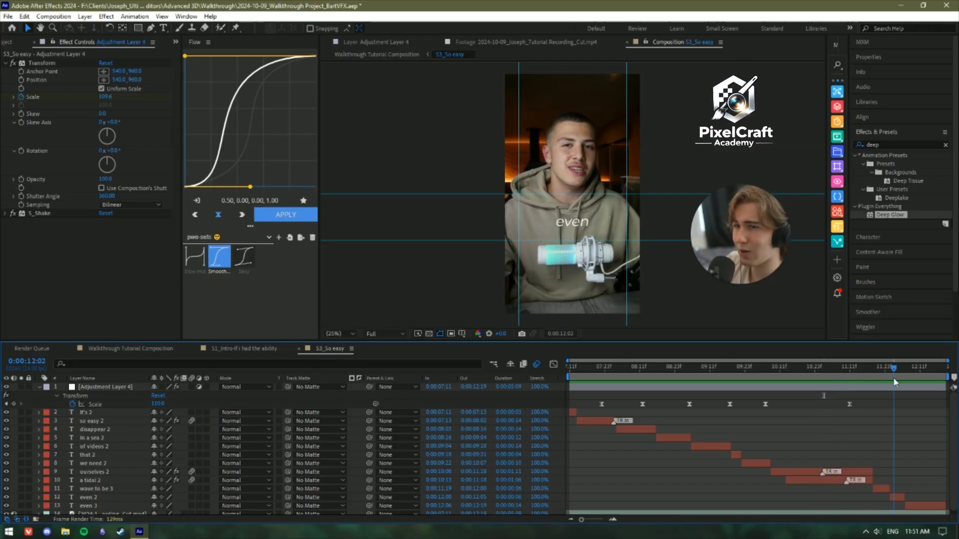
- Open the S4_Noticed composition and turn on visibility for the 'then what's 2' and 'the point? 2' text layers
{"action": "left_click", "coordinate": [299, 348]}
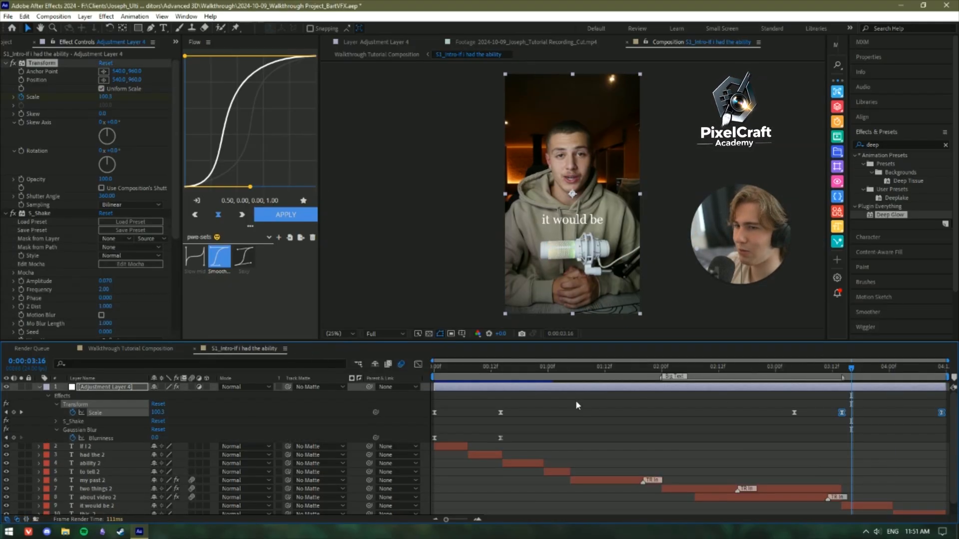
{"action": "left_click", "coordinate": [159, 349]}
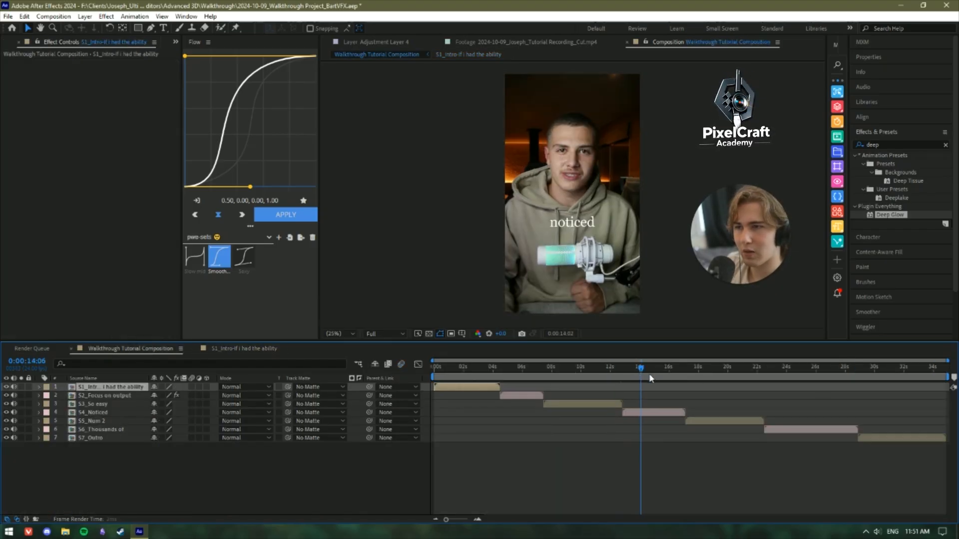
{"action": "double_click", "coordinate": [653, 419]}
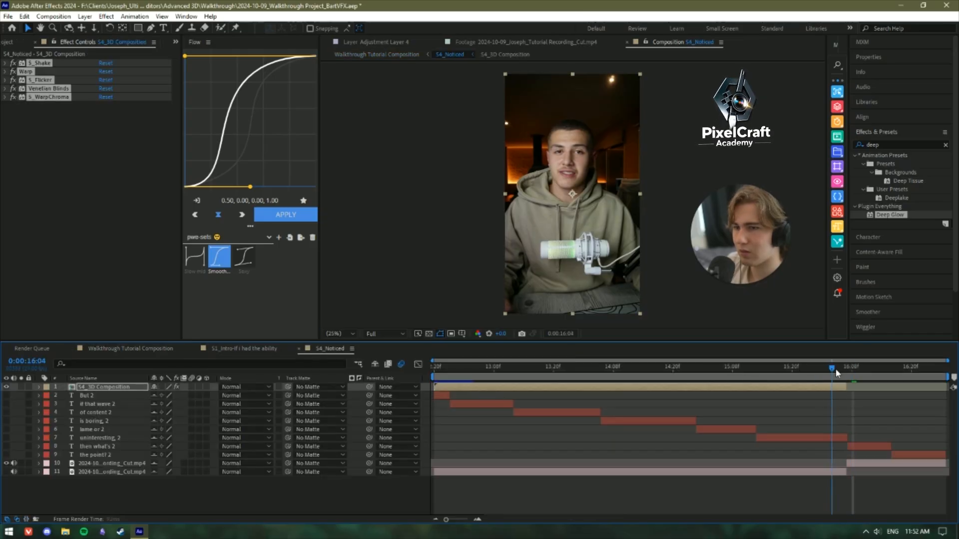
{"action": "left_click_drag", "start_coordinate": [837, 373], "coordinate": [866, 373]}
{"action": "left_click", "coordinate": [879, 446]}
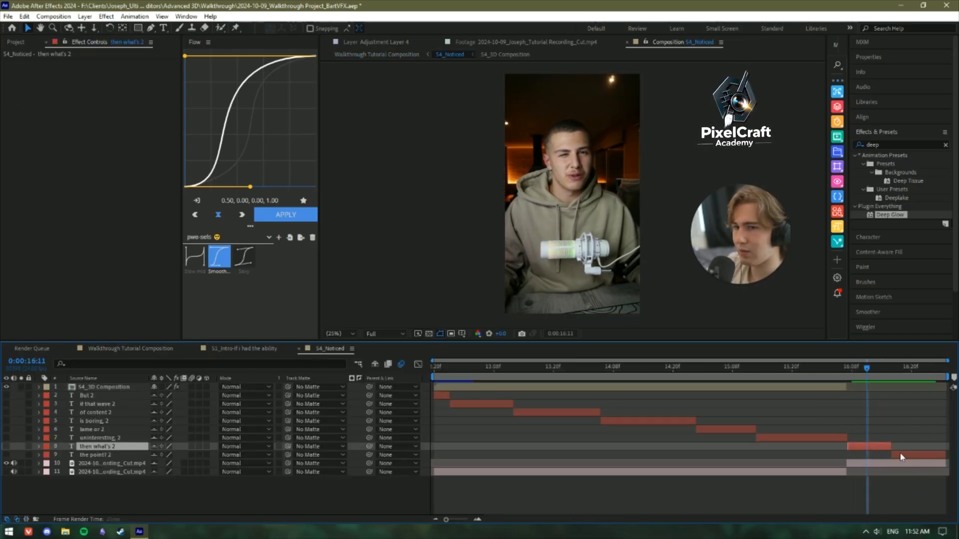
{"action": "left_click", "coordinate": [902, 457], "text": "shift"}
{"action": "left_click_drag", "start_coordinate": [6, 446], "coordinate": [8, 455]}
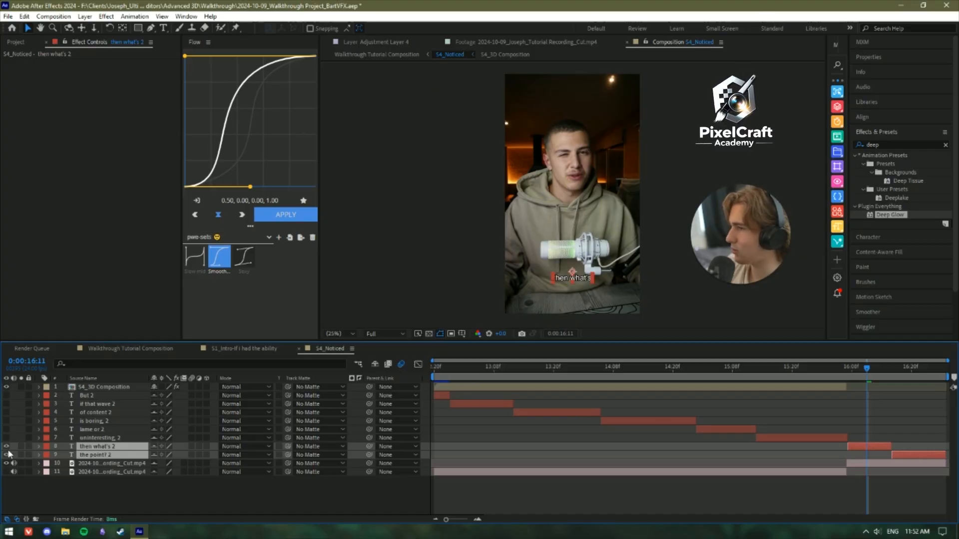
{"action": "left_click", "coordinate": [584, 280]}
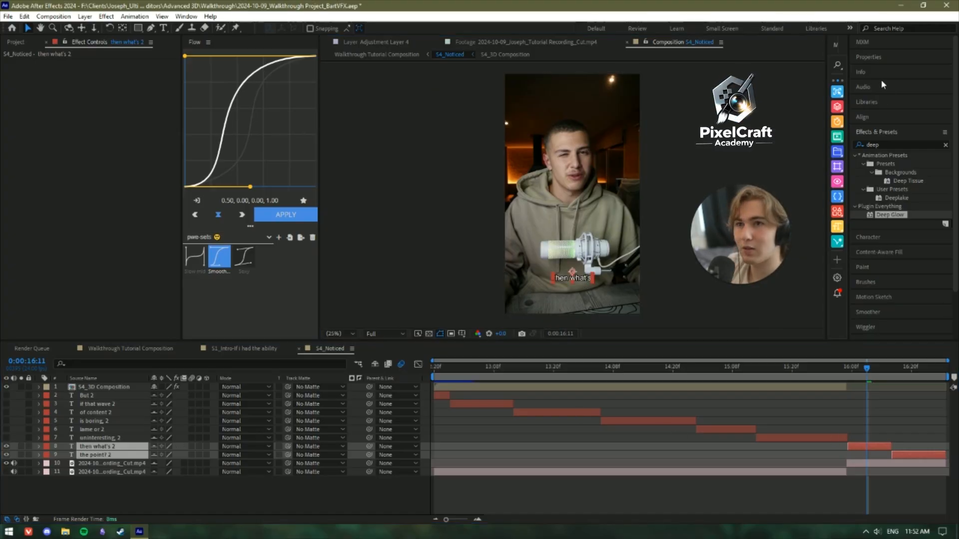
- Set the selected text layers' font to Georgia at 100 px in the Character panel
{"action": "left_click", "coordinate": [894, 132]}
{"action": "left_click", "coordinate": [890, 148]}
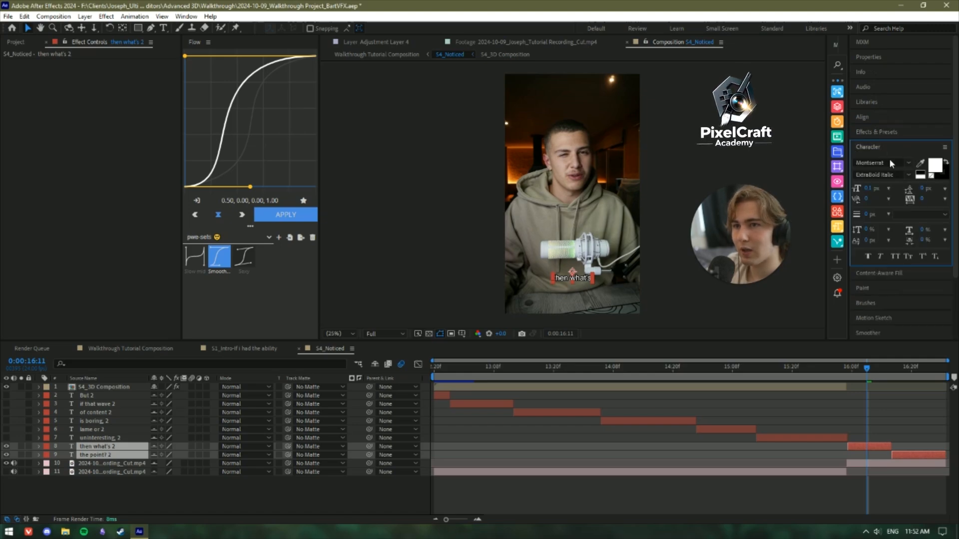
{"action": "left_click", "coordinate": [871, 189]}
{"action": "type", "text": "100"}
{"action": "key", "text": "Return"}
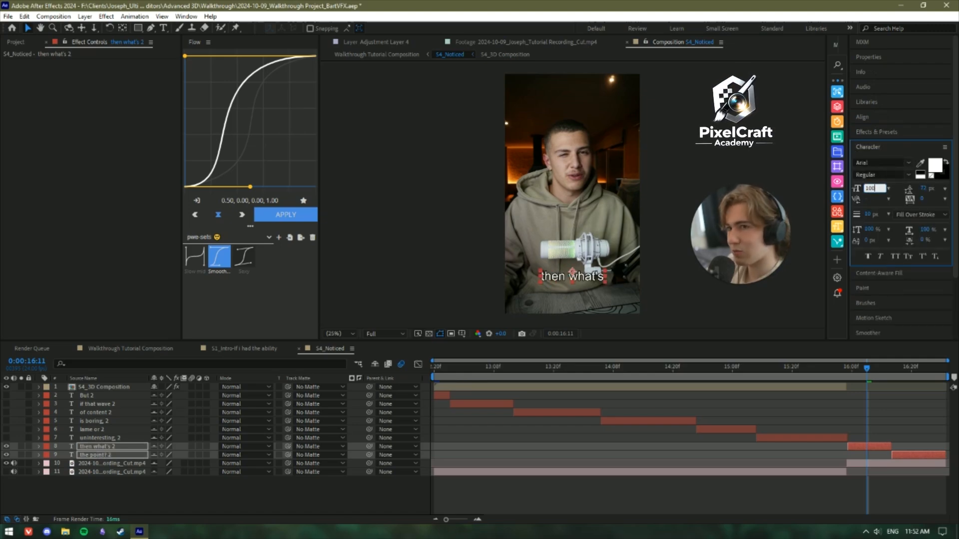
{"action": "left_click", "coordinate": [873, 162]}
{"action": "type", "text": "georgia"}
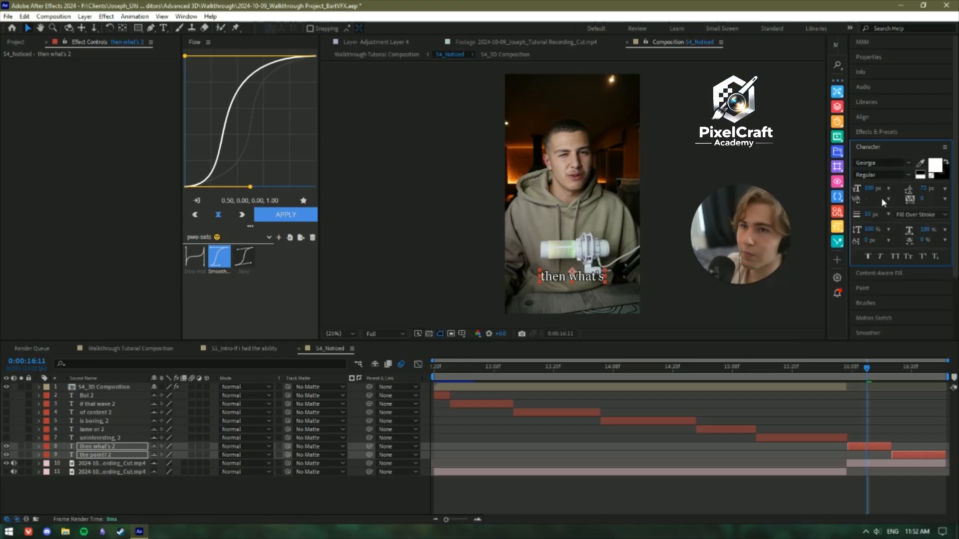
{"action": "key", "text": "Return"}
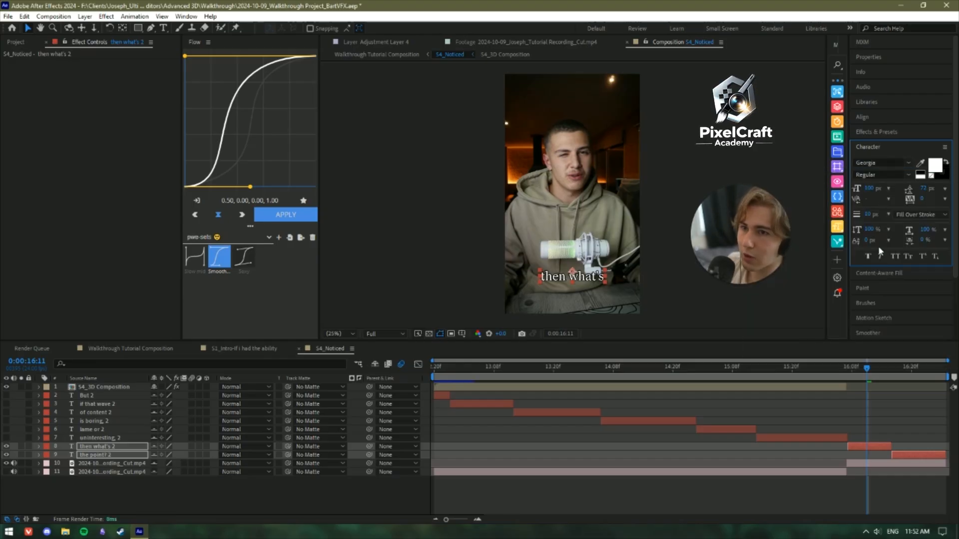
{"action": "double_click", "coordinate": [944, 177]}
{"action": "key", "text": "Escape"}
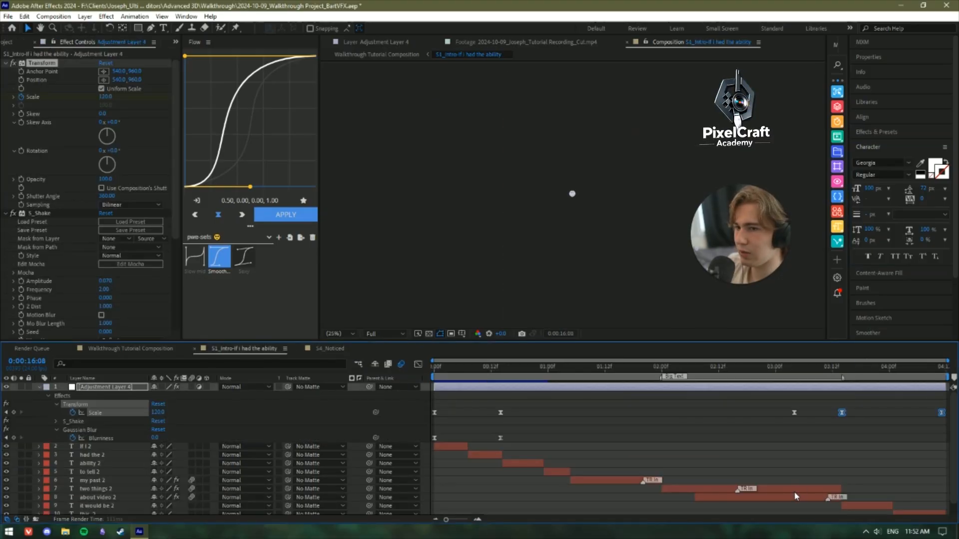
- In the intro composition, reveal the 'it would be 2' text layer's position and select its Y Position value
{"action": "left_click", "coordinate": [880, 507]}
{"action": "left_click", "coordinate": [894, 371]}
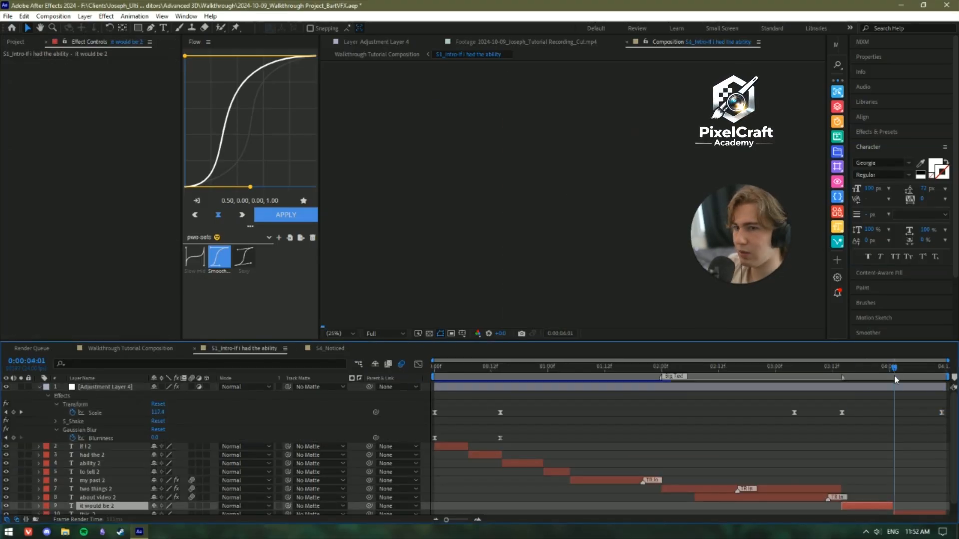
{"action": "scroll", "coordinate": [875, 492], "scroll_direction": "down", "scroll_amount": 1}
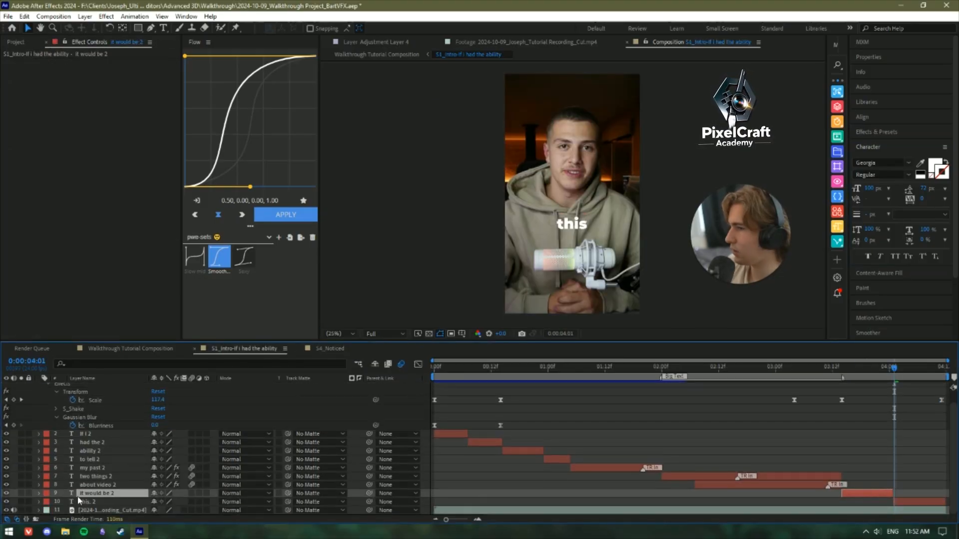
{"action": "left_click", "coordinate": [40, 493]}
{"action": "key", "text": "p"}
{"action": "left_click", "coordinate": [95, 511]}
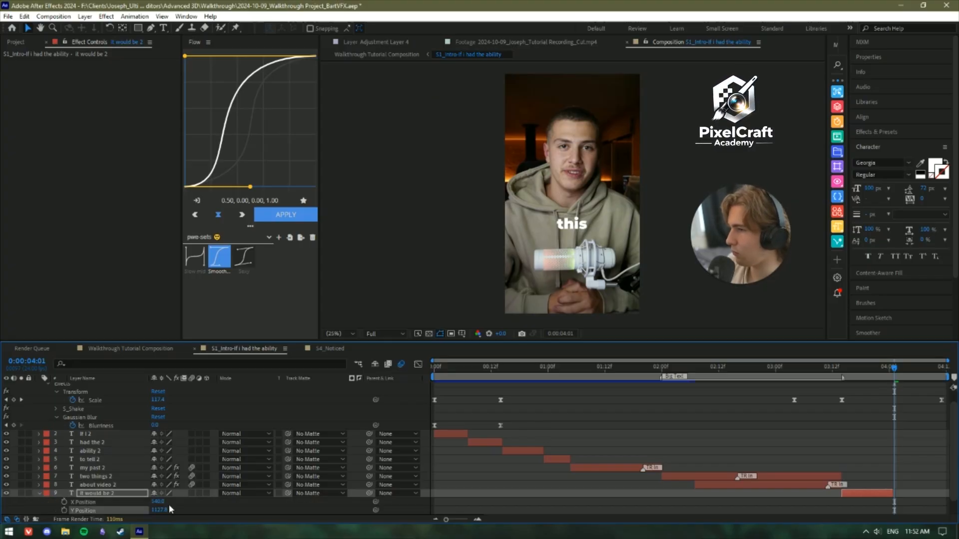
- Try to paste the copied position into S4_Noticed, dismiss the error, and save the project
{"action": "left_click", "coordinate": [334, 348]}
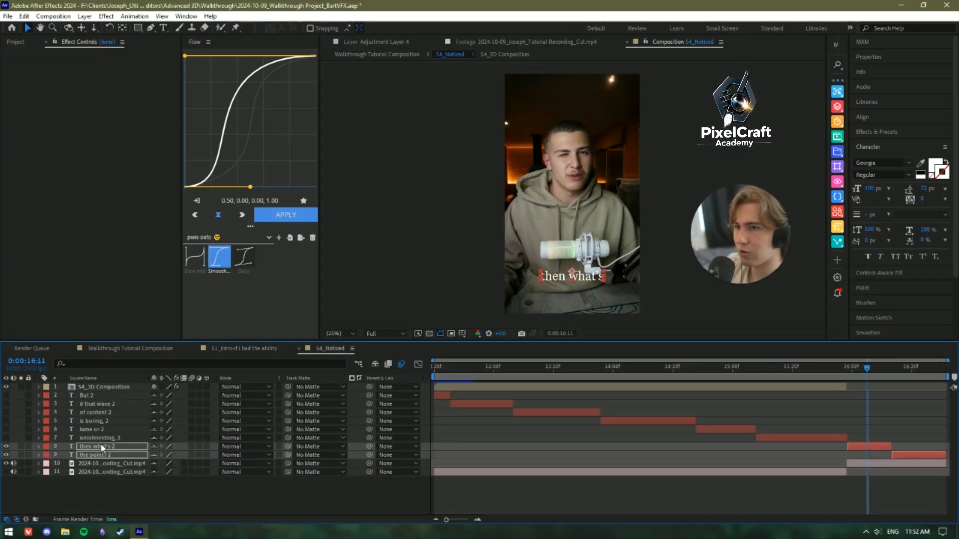
{"action": "key", "text": "ctrl+v"}
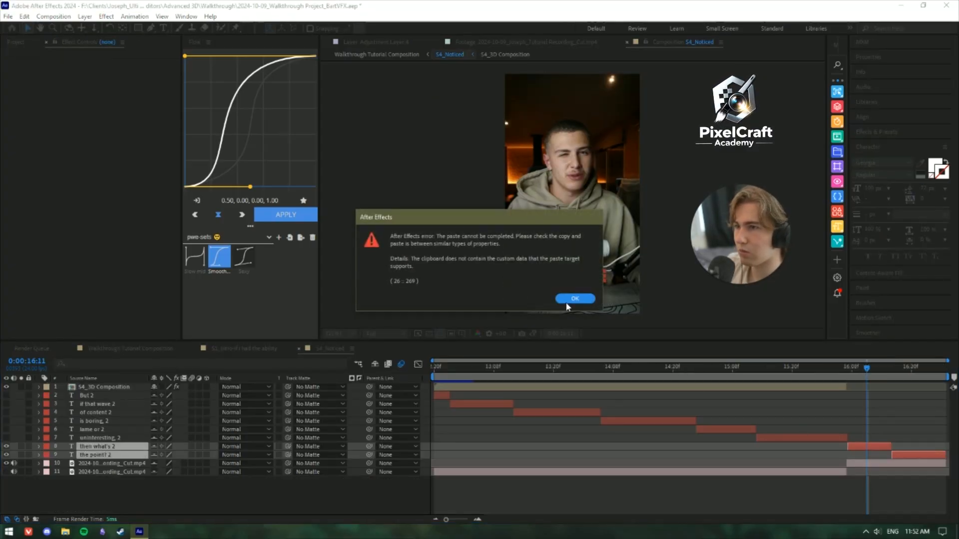
{"action": "left_click", "coordinate": [574, 299]}
{"action": "key", "text": "ctrl+s"}
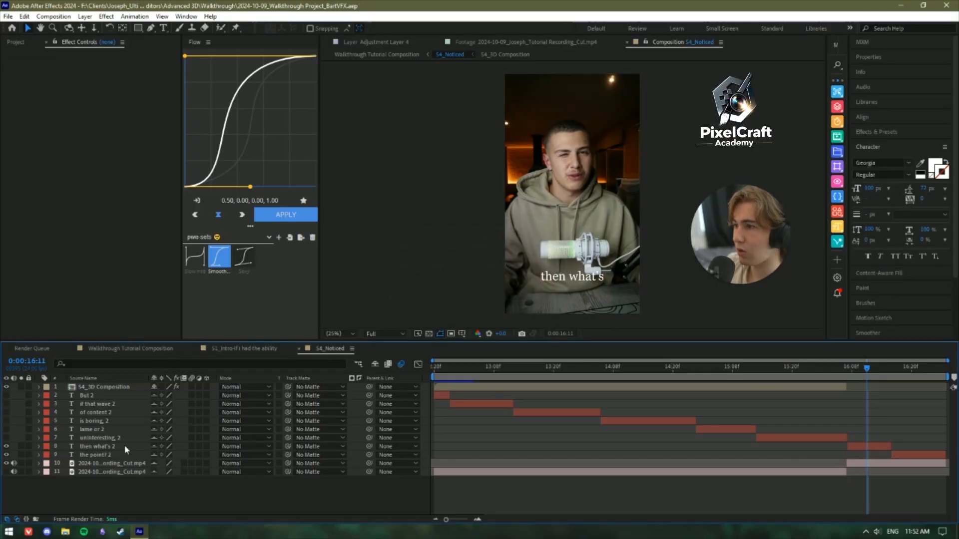
- Paste the copied Y Position onto the 'then what's 2' text layer's Y Position
{"action": "left_click", "coordinate": [105, 447]}
{"action": "key", "text": "p"}
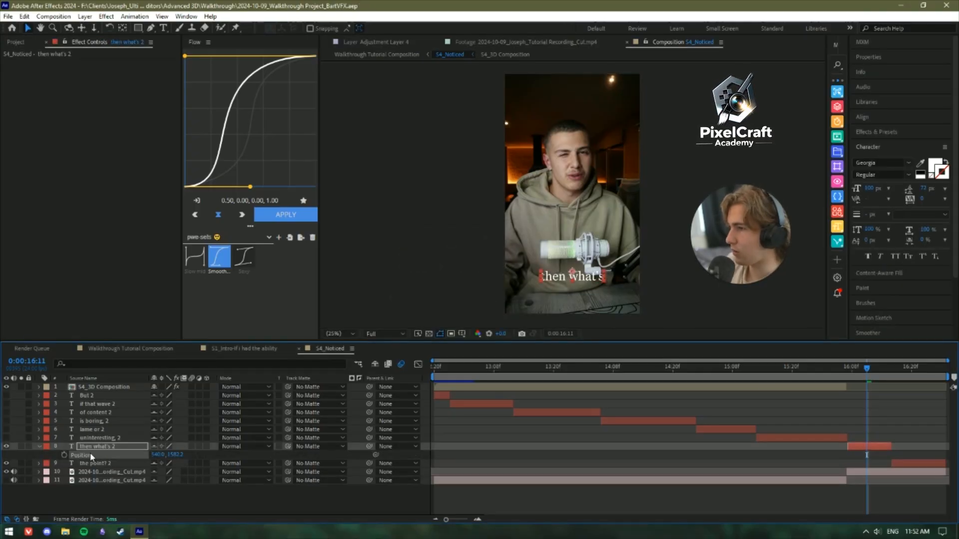
{"action": "left_click", "coordinate": [90, 453]}
{"action": "key", "text": "ctrl+v"}
{"action": "left_click", "coordinate": [587, 298]}
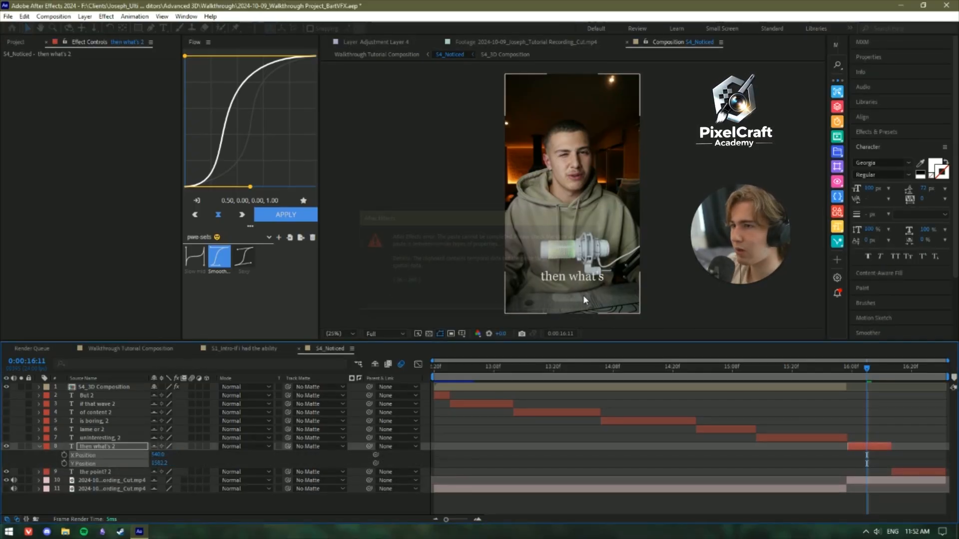
{"action": "left_click", "coordinate": [120, 463]}
{"action": "key", "text": "ctrl+v"}
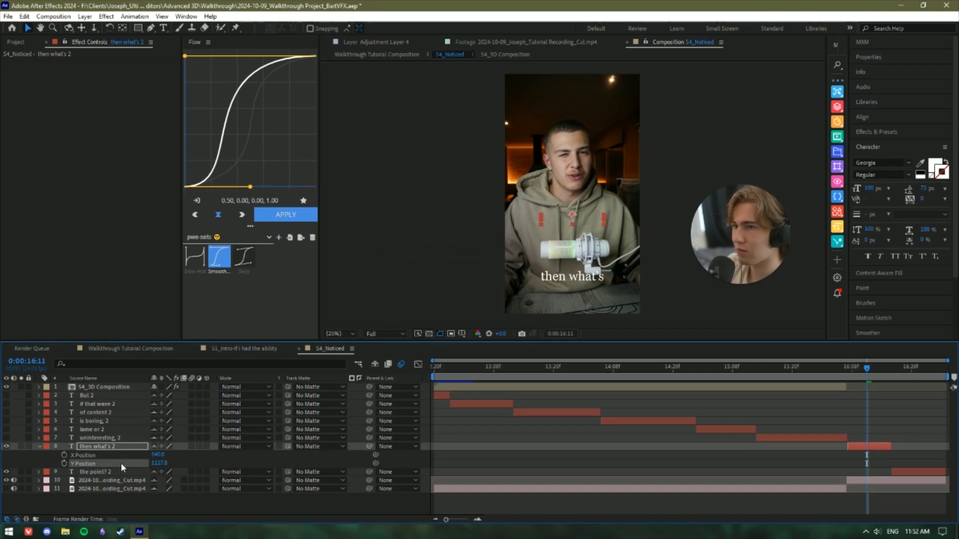
- Separate the 'the point? 2' layer's position dimensions and paste the copied Y Position onto it
{"action": "left_click", "coordinate": [80, 472]}
{"action": "right_click", "coordinate": [88, 465]}
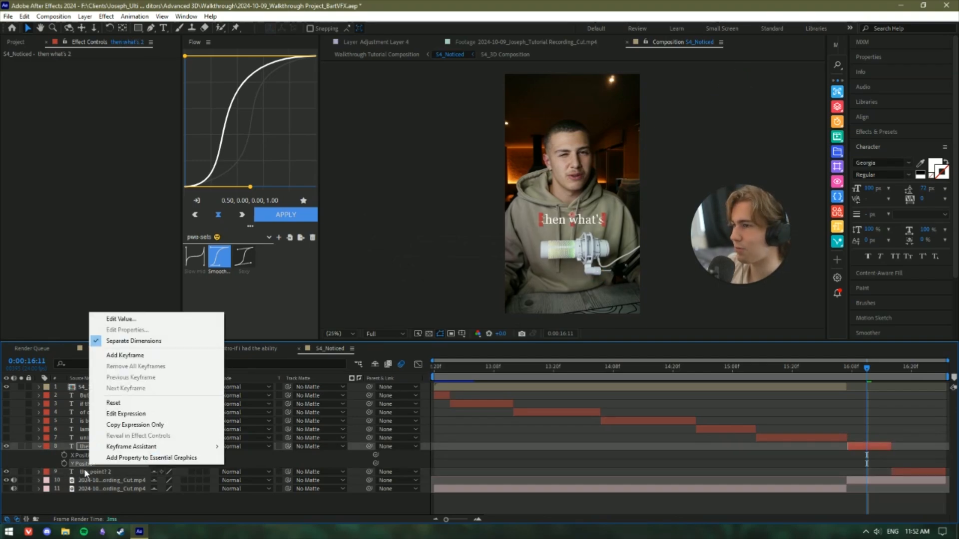
{"action": "right_click", "coordinate": [84, 470]}
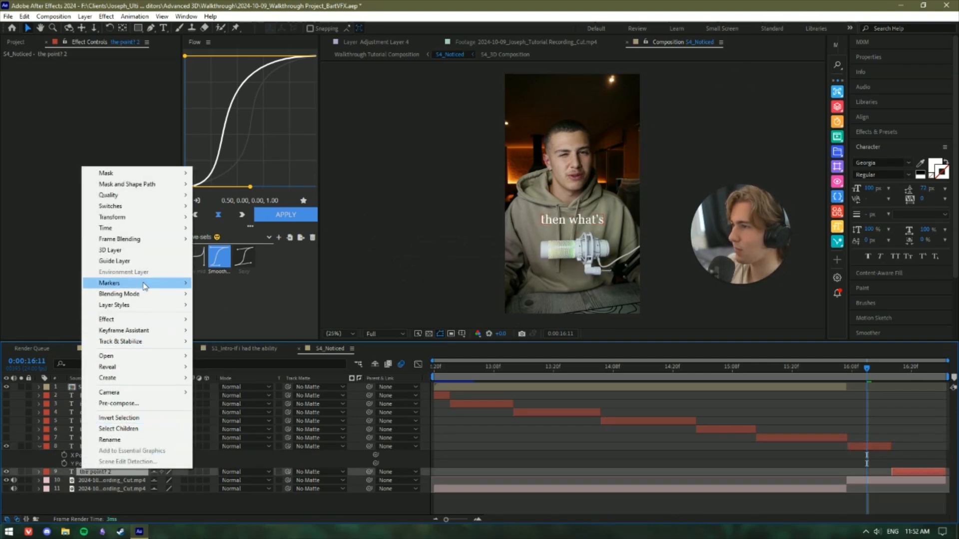
{"action": "left_click", "coordinate": [39, 472]}
{"action": "right_click", "coordinate": [87, 487]}
{"action": "left_click", "coordinate": [72, 479]}
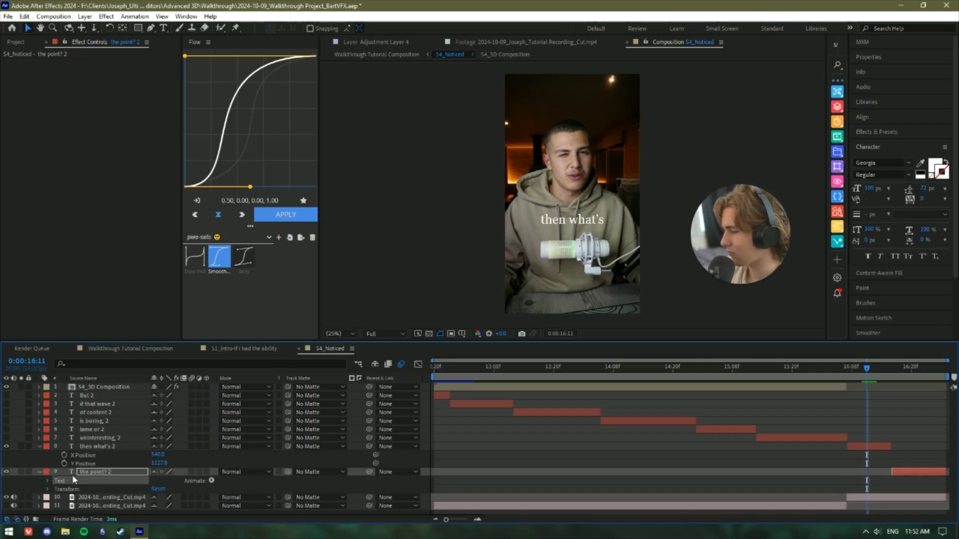
{"action": "key", "text": "p"}
{"action": "right_click", "coordinate": [72, 474]}
{"action": "right_click", "coordinate": [78, 480]}
{"action": "left_click", "coordinate": [129, 360]}
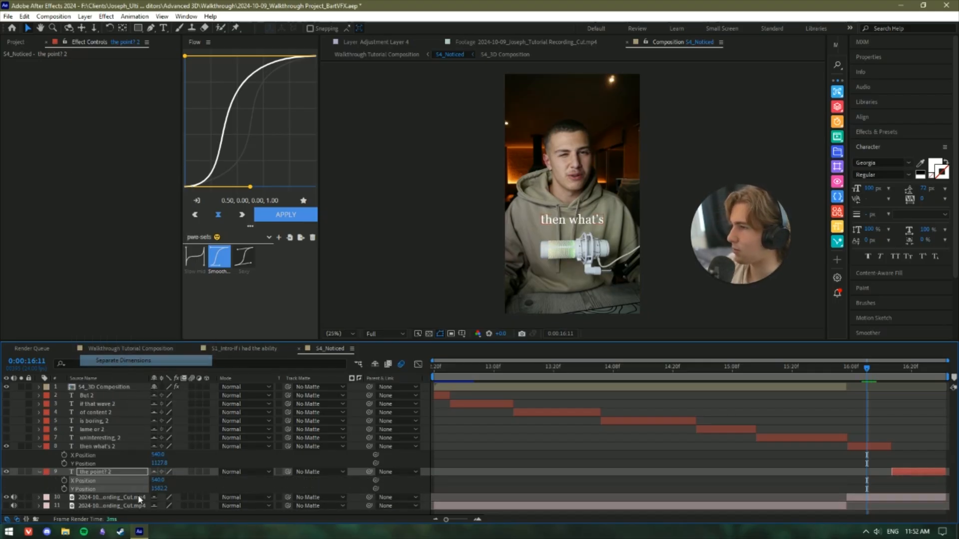
{"action": "left_click", "coordinate": [105, 489]}
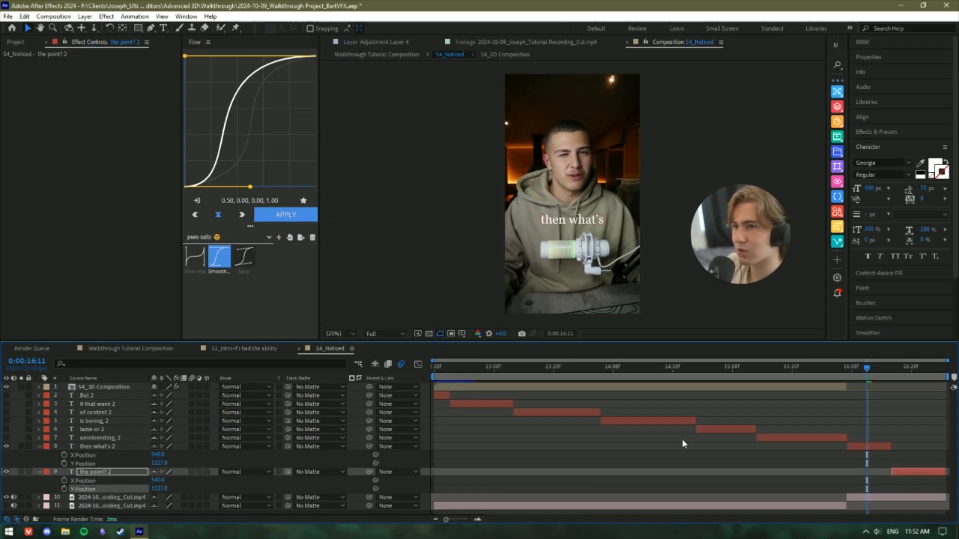
- Zoom into the timeline near 16:06 and adjust where the 'then what's 2' layer begins
{"action": "left_click_drag", "start_coordinate": [863, 379], "coordinate": [828, 375]}
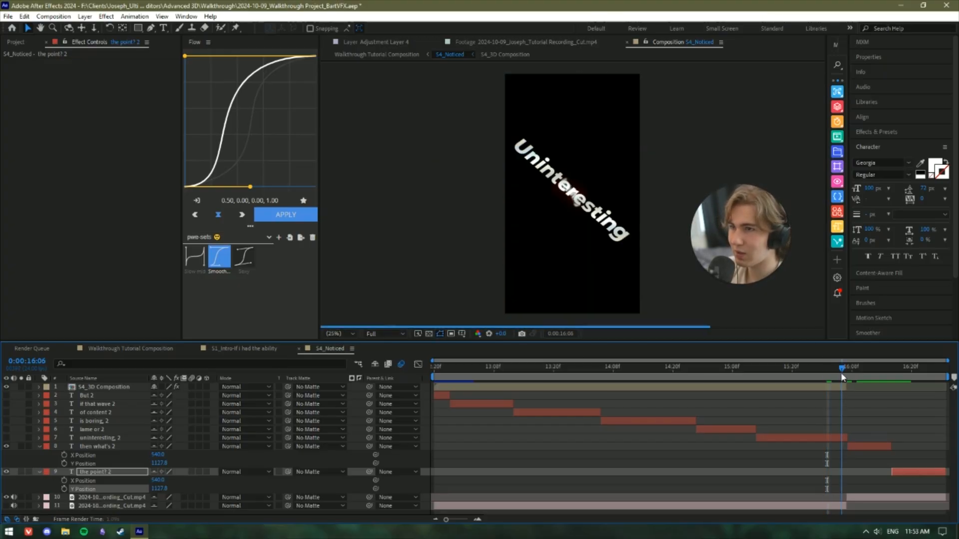
{"action": "left_click", "coordinate": [865, 382]}
{"action": "left_click_drag", "start_coordinate": [864, 377], "coordinate": [840, 403]}
{"action": "scroll", "coordinate": [838, 447], "scroll_direction": "up", "scroll_amount": 6}
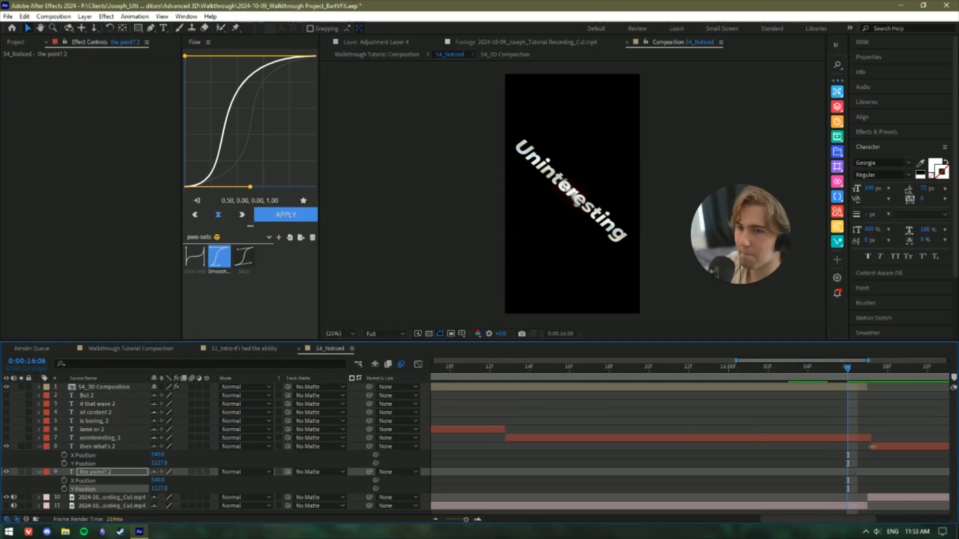
{"action": "left_click_drag", "start_coordinate": [819, 446], "coordinate": [803, 447]}
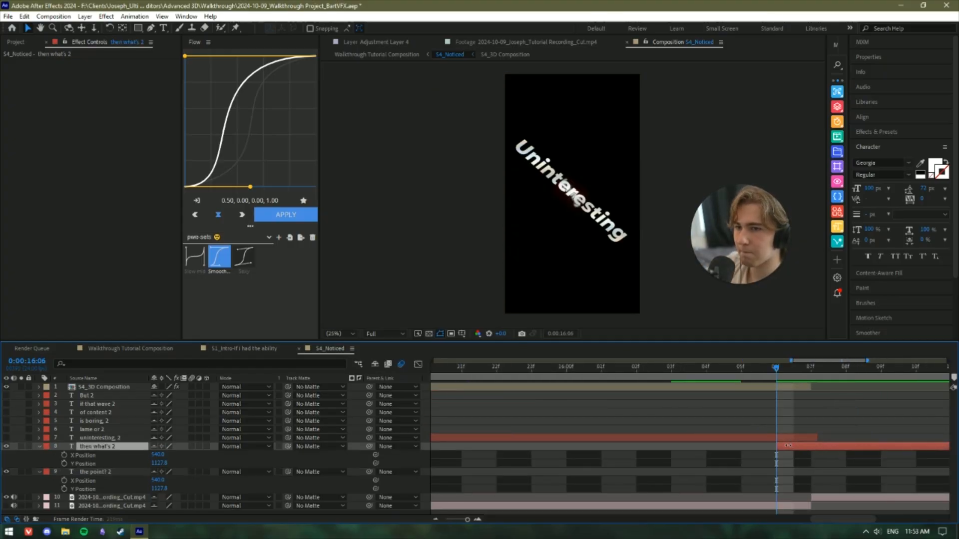
{"action": "left_click", "coordinate": [805, 369]}
{"action": "left_click", "coordinate": [792, 370]}
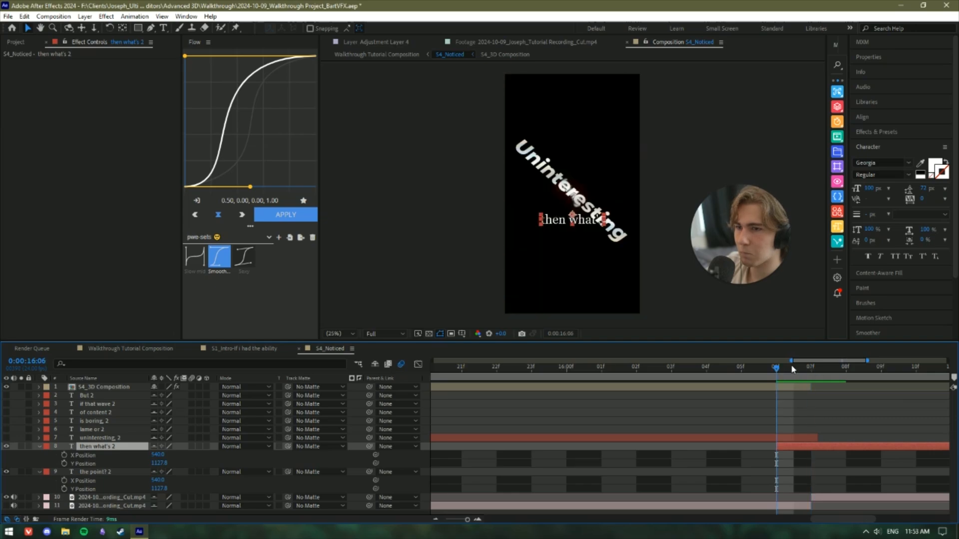
{"action": "mouse_move", "coordinate": [792, 369]}
{"action": "left_mouse_down"}
{"action": "mouse_move", "coordinate": [804, 371]}
{"action": "mouse_move", "coordinate": [788, 369]}
{"action": "left_mouse_up"}
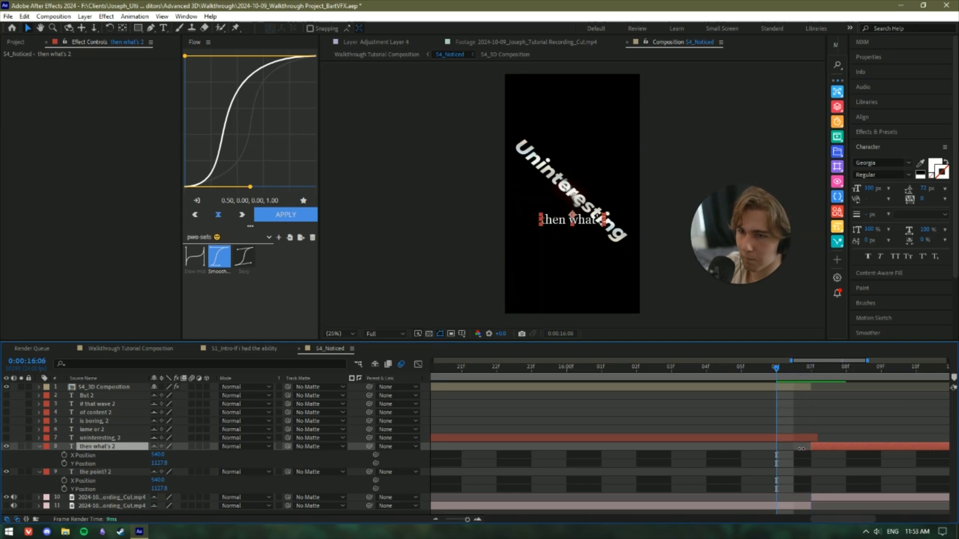
{"action": "left_click", "coordinate": [810, 368]}
{"action": "left_click_drag", "start_coordinate": [825, 373], "coordinate": [937, 369]}
{"action": "scroll", "coordinate": [819, 404], "scroll_direction": "down", "scroll_amount": 5}
{"action": "left_click", "coordinate": [892, 369]}
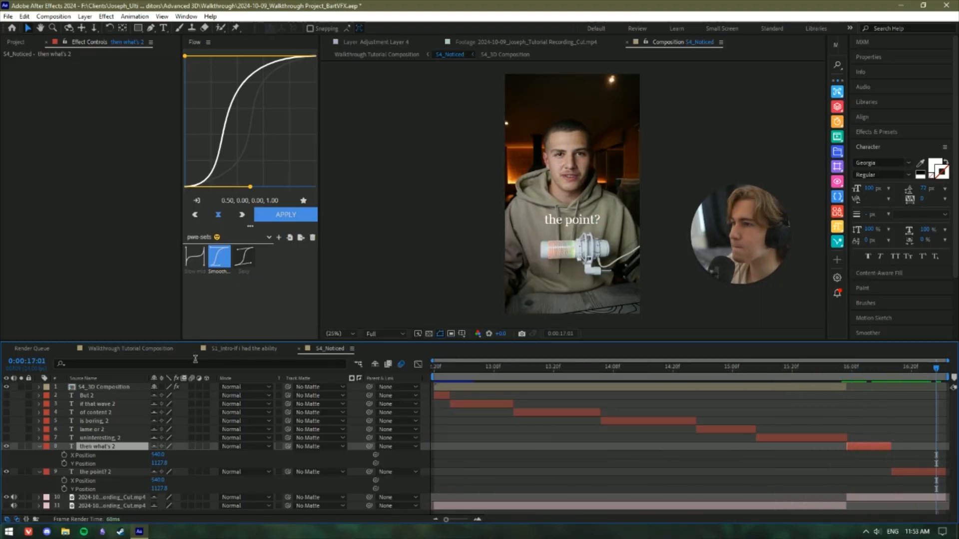
- Open S4_Noticed from the main composition and undo the last change
{"action": "left_click", "coordinate": [299, 349]}
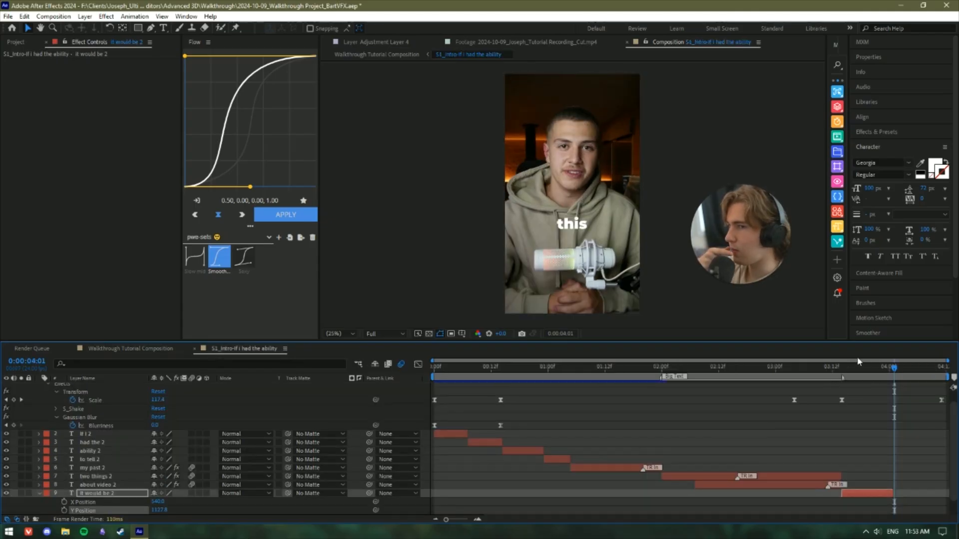
{"action": "left_click", "coordinate": [125, 349]}
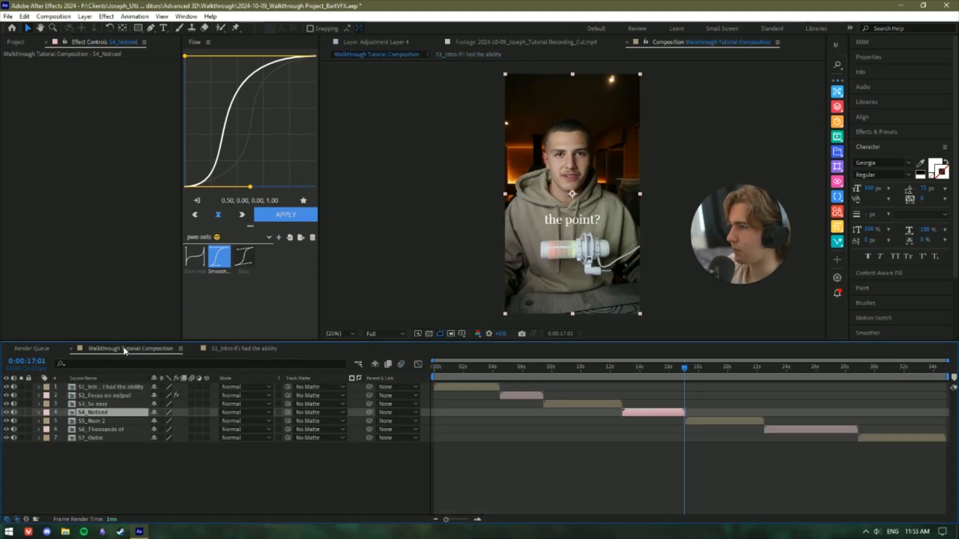
{"action": "double_click", "coordinate": [660, 413]}
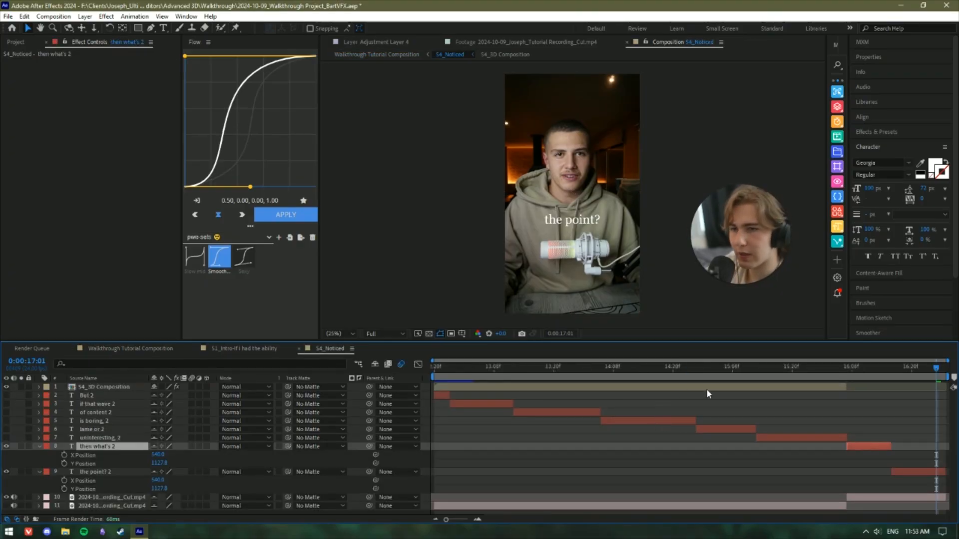
{"action": "key", "text": "ctrl+z"}
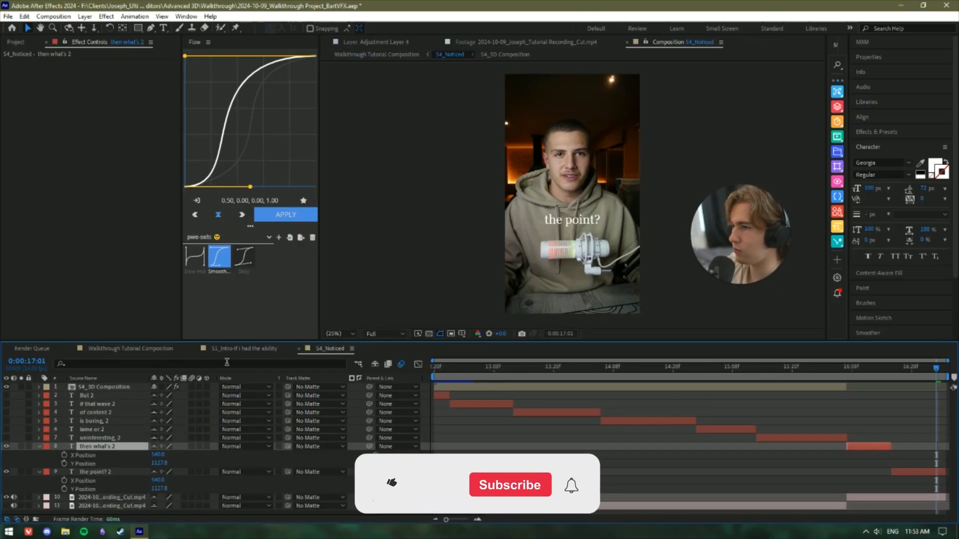
{"action": "left_click", "coordinate": [175, 349]}
{"action": "left_click", "coordinate": [269, 350]}
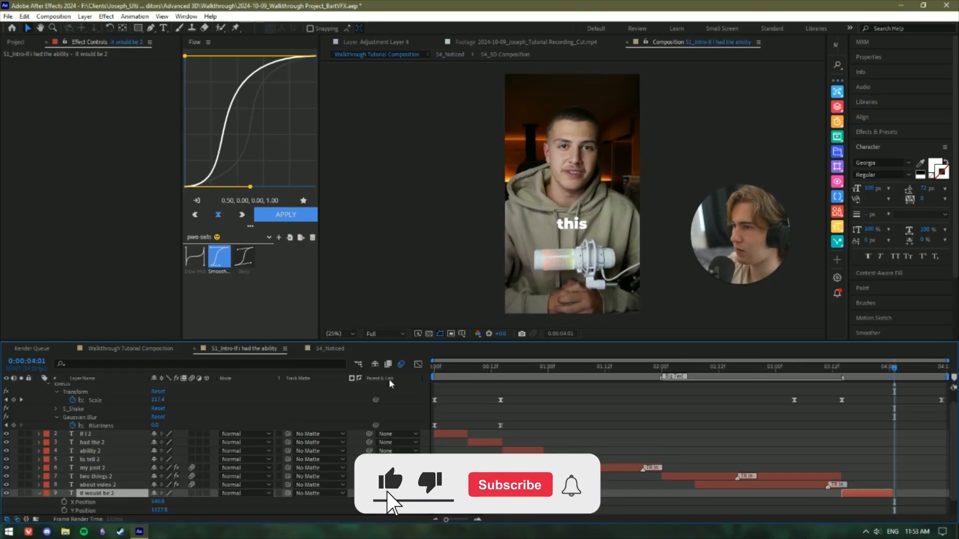
{"action": "scroll", "coordinate": [653, 401], "scroll_direction": "up", "scroll_amount": 1}
{"action": "left_click", "coordinate": [654, 387]}
{"action": "left_click", "coordinate": [344, 348]}
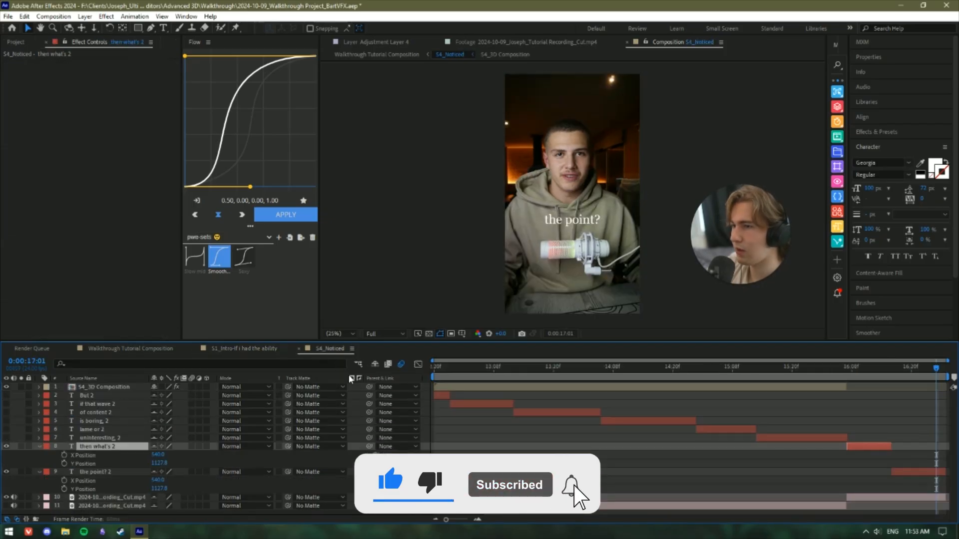
{"action": "key", "text": "ctrl+v"}
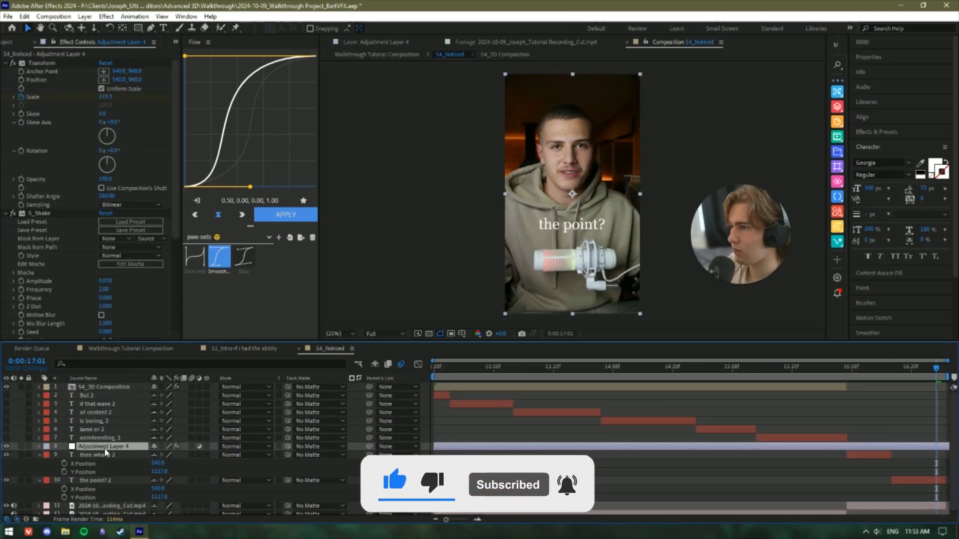
{"action": "scroll", "coordinate": [843, 442], "scroll_direction": "up", "scroll_amount": 2}
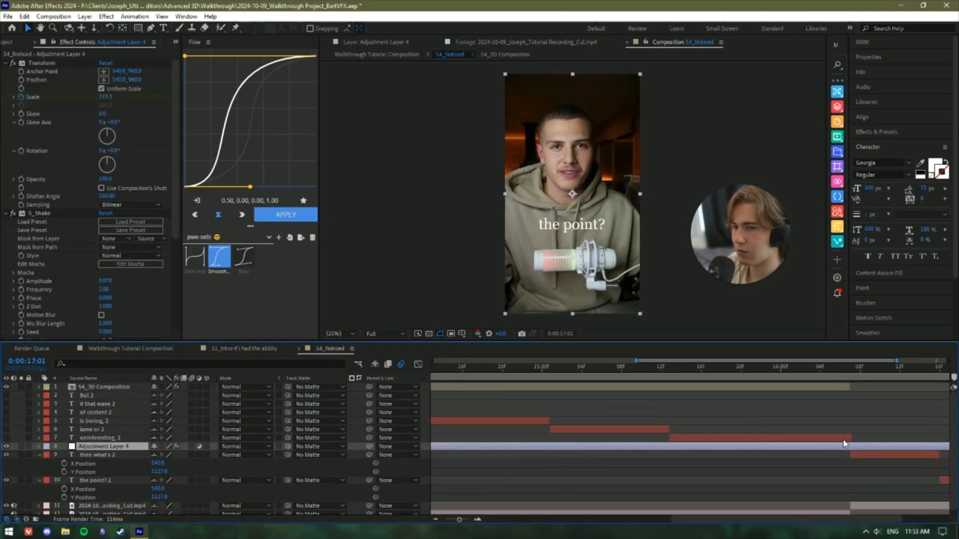
{"action": "left_click", "coordinate": [859, 374]}
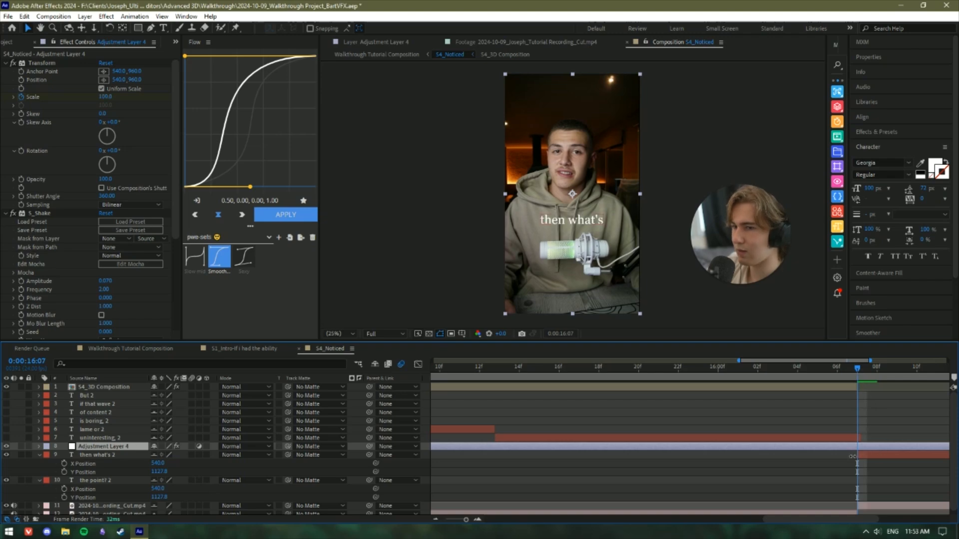
{"action": "key", "text": "u"}
{"action": "scroll", "coordinate": [852, 453], "scroll_direction": "down", "scroll_amount": 3}
{"action": "left_click_drag", "start_coordinate": [800, 457], "coordinate": [901, 466]}
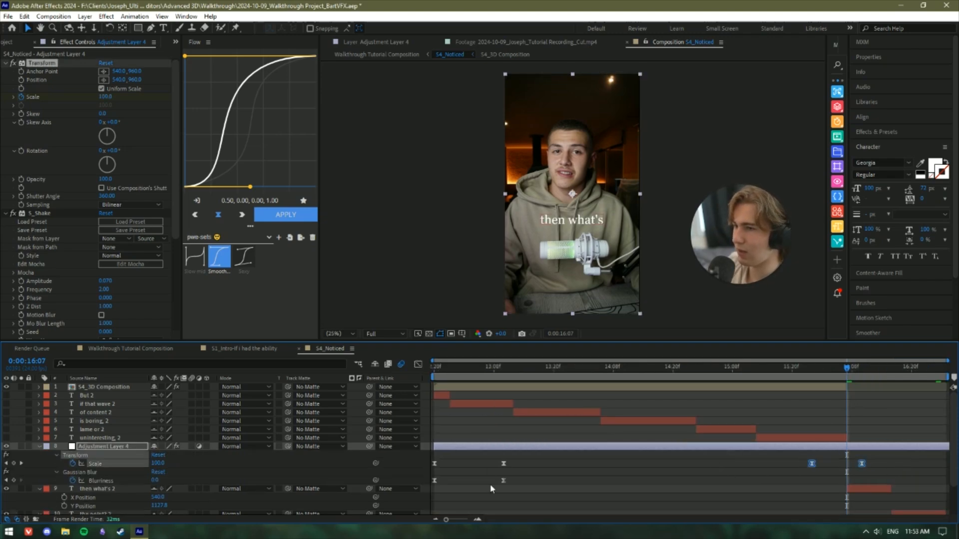
{"action": "left_click", "coordinate": [465, 448]}
{"action": "key", "text": "Delete"}
- Copy the adjustment layer from the S3_So easy composition and paste it into S4_Noticed
{"action": "left_click", "coordinate": [198, 348]}
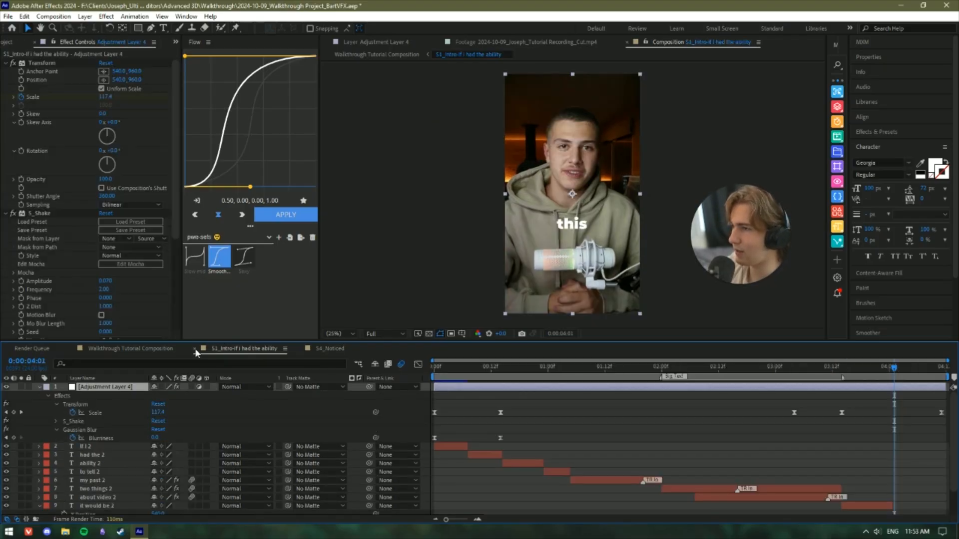
{"action": "left_click", "coordinate": [170, 348]}
{"action": "double_click", "coordinate": [575, 403]}
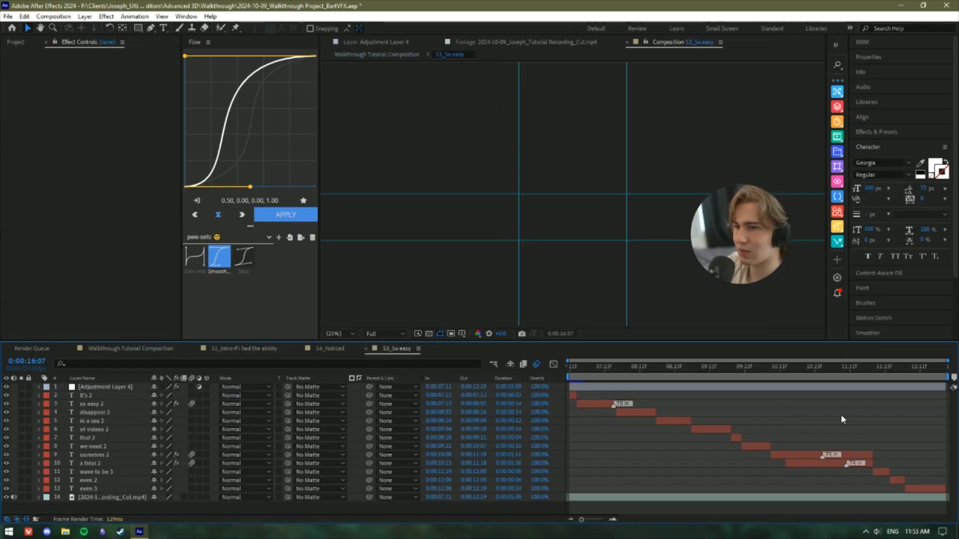
{"action": "left_click", "coordinate": [819, 391]}
{"action": "left_click", "coordinate": [333, 346]}
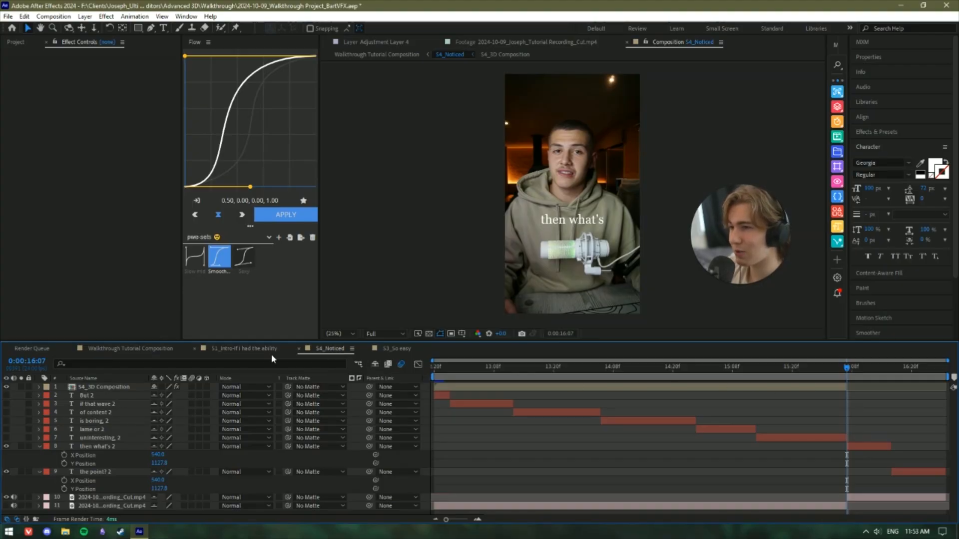
{"action": "key", "text": "ctrl+v"}
- Move the pasted adjustment layer above 'then what's 2' and slide it to start at that text's cut
{"action": "left_click_drag", "start_coordinate": [127, 392], "coordinate": [125, 450]}
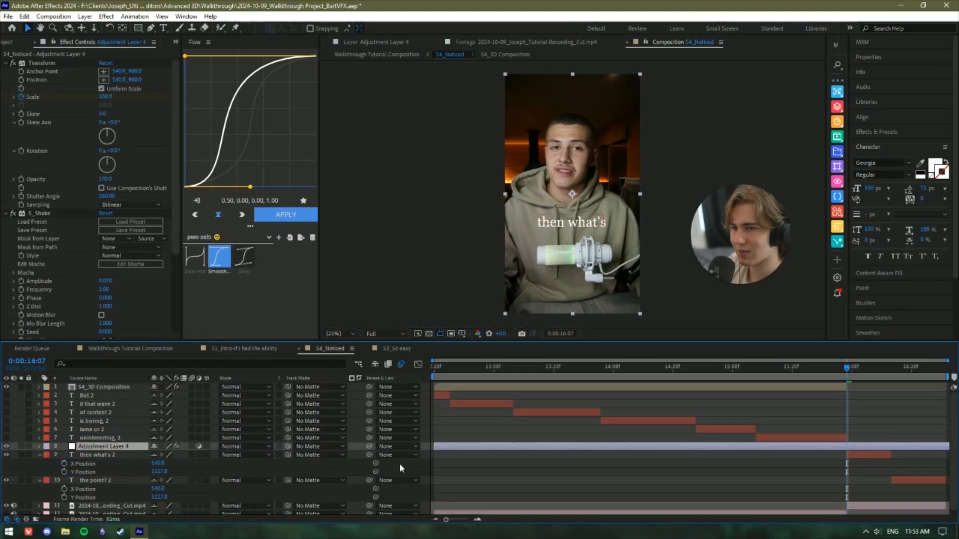
{"action": "key", "text": "u"}
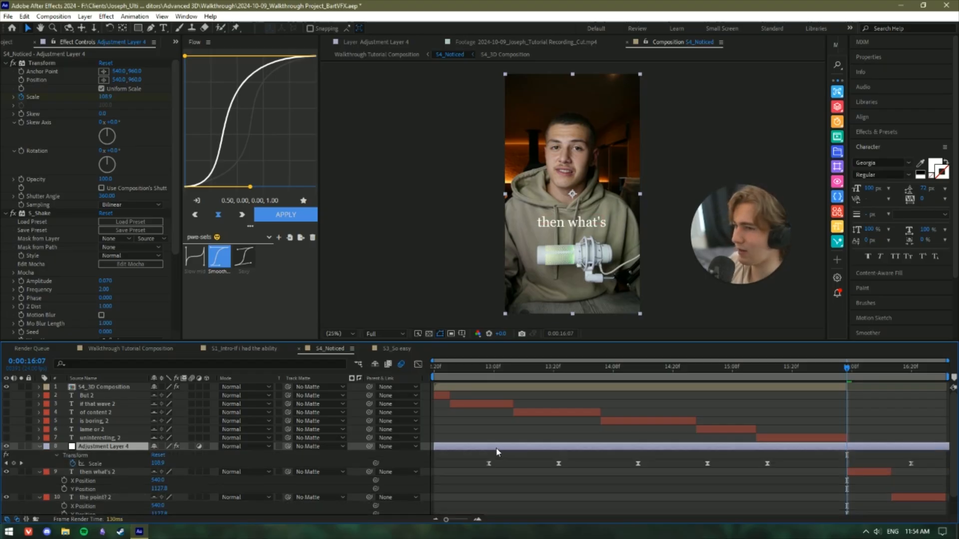
{"action": "left_click_drag", "start_coordinate": [490, 447], "coordinate": [851, 466]}
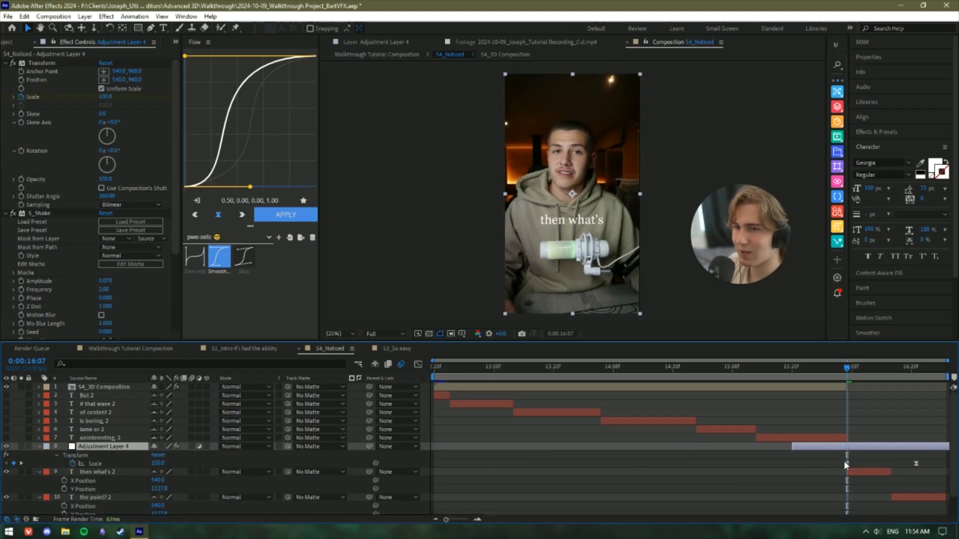
{"action": "key", "text": "equal"}
{"action": "left_click_drag", "start_coordinate": [625, 445], "coordinate": [841, 446]}
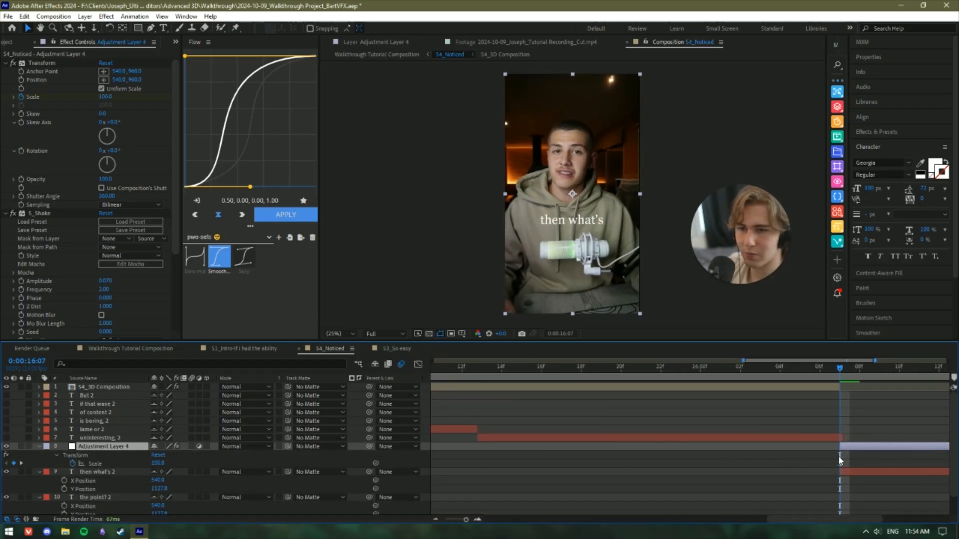
{"action": "key", "text": "minus"}
{"action": "left_click", "coordinate": [882, 420]}
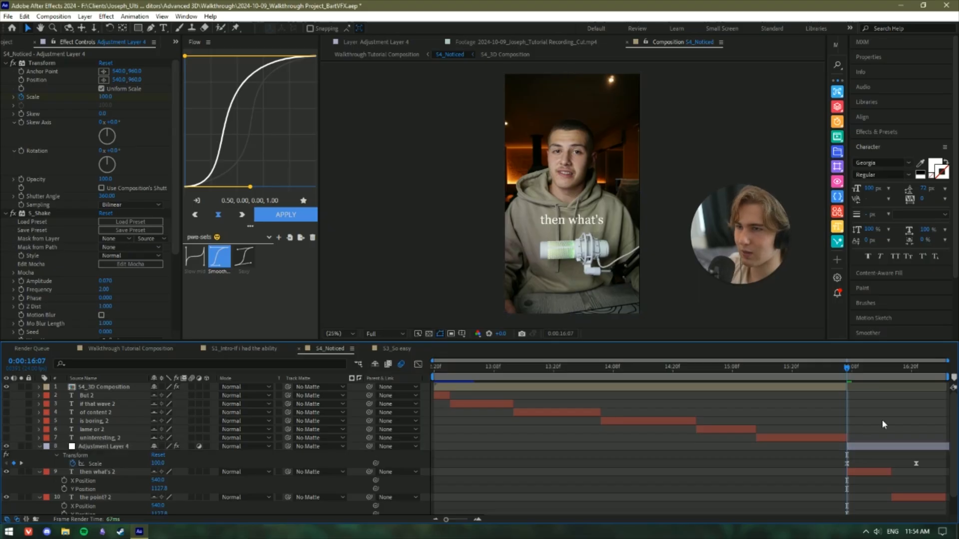
- Move the adjustment layer's last Scale keyframe to the layer's end and apply the Flow ease to its keyframes
{"action": "key", "text": "space"}
{"action": "scroll", "coordinate": [870, 424], "scroll_direction": "down", "scroll_amount": 1}
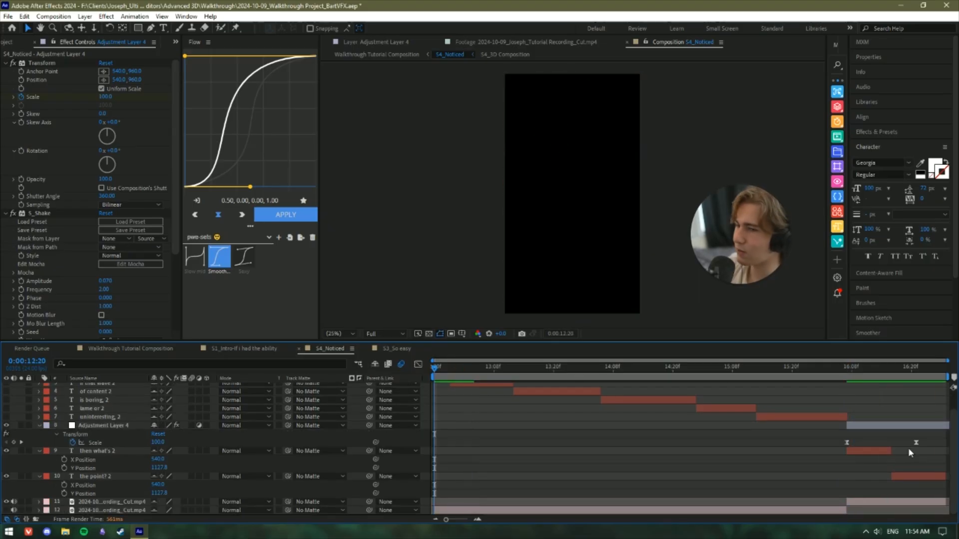
{"action": "left_click_drag", "start_coordinate": [913, 443], "coordinate": [929, 443]}
{"action": "left_click", "coordinate": [846, 443], "text": "shift"}
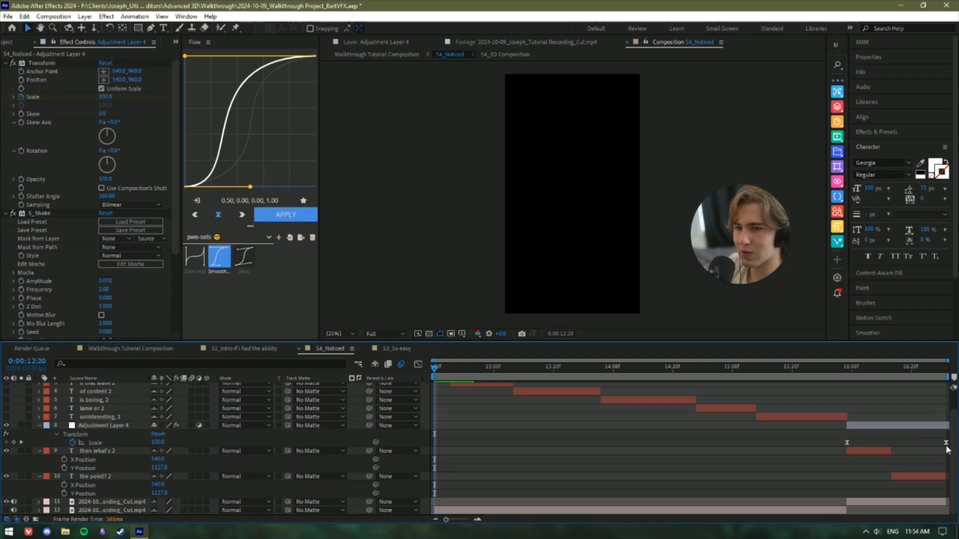
{"action": "left_click", "coordinate": [286, 215]}
{"action": "left_click", "coordinate": [831, 478]}
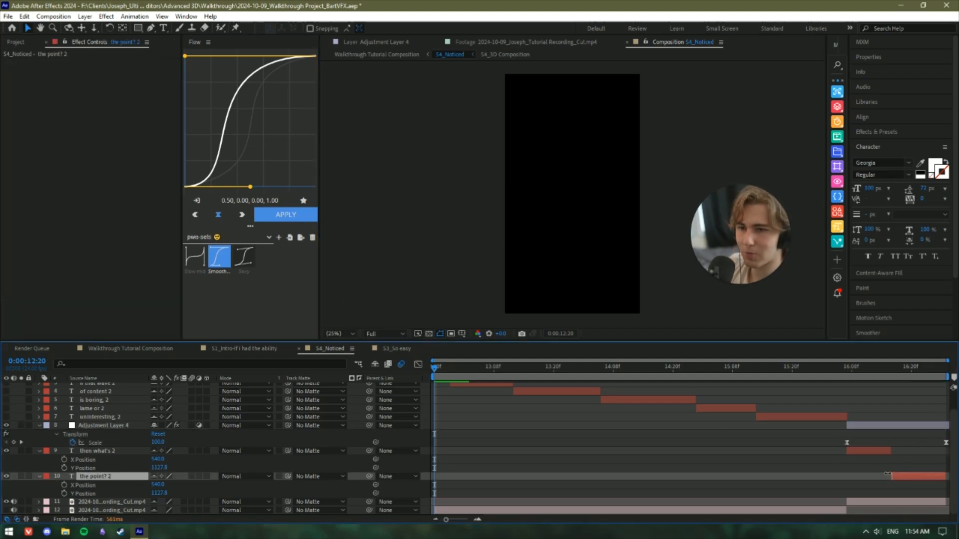
- Preview the Walkthrough Tutorial Composition across the S3 to S4 transition
{"action": "left_click", "coordinate": [232, 349]}
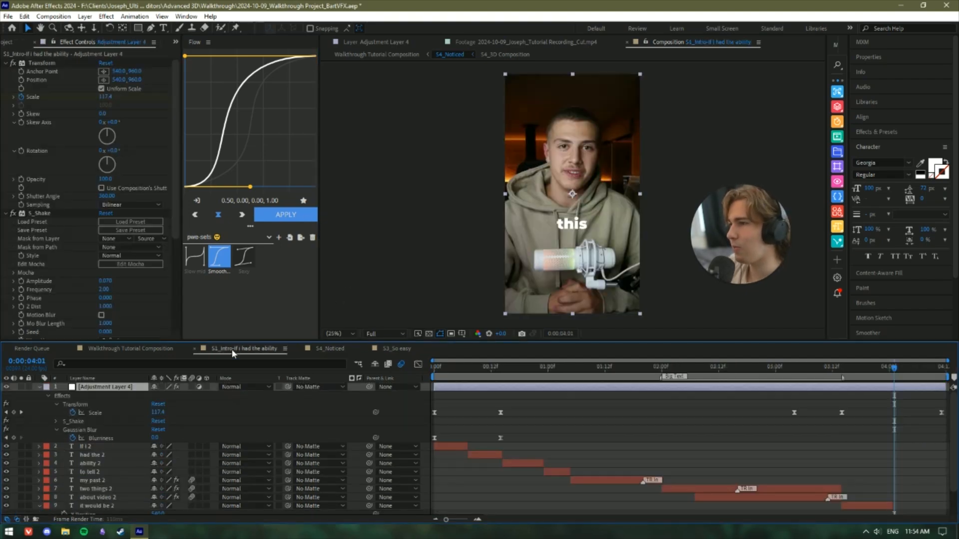
{"action": "left_click", "coordinate": [141, 347]}
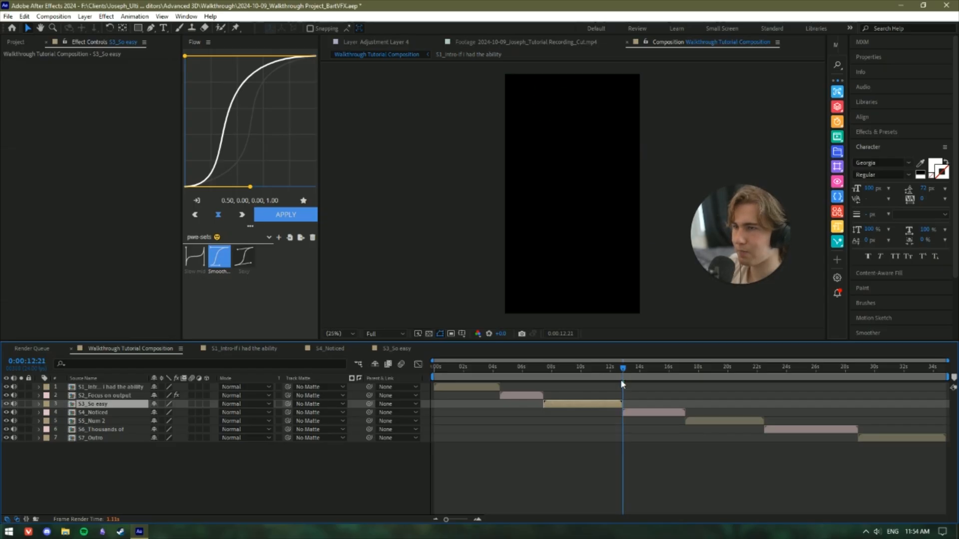
{"action": "scroll", "coordinate": [622, 381], "scroll_direction": "up", "scroll_amount": 3}
{"action": "left_click_drag", "start_coordinate": [631, 375], "coordinate": [911, 400]}
{"action": "scroll", "coordinate": [869, 412], "scroll_direction": "down", "scroll_amount": 3}
{"action": "key", "text": "space"}
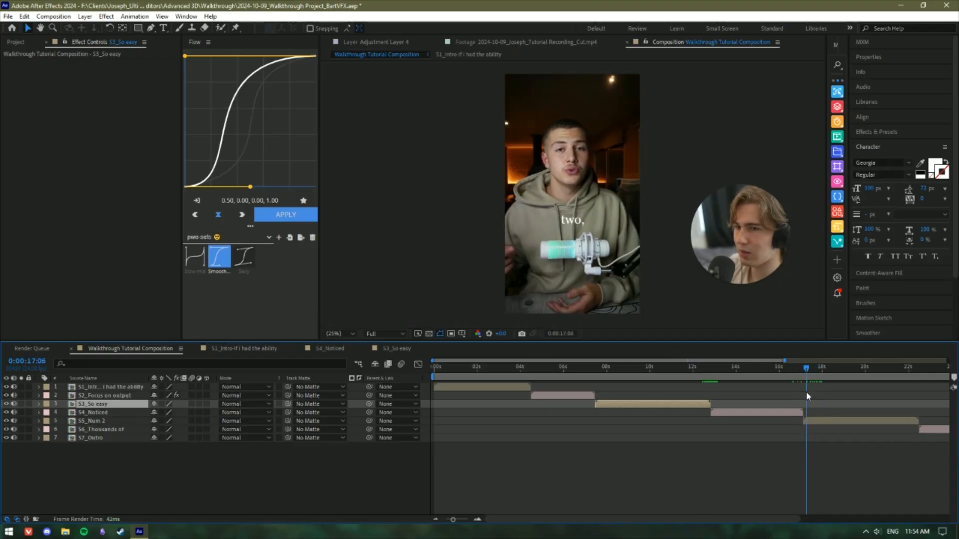
- Open the S5_Num 2 composition and paste the copied adjustment layer into it at its start
{"action": "double_click", "coordinate": [824, 421]}
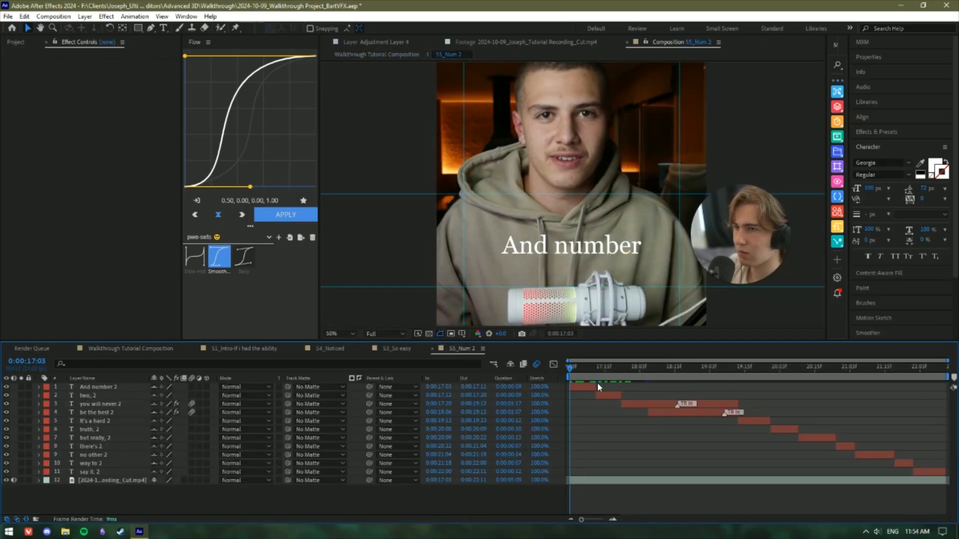
{"action": "key", "text": "space"}
{"action": "left_click", "coordinate": [341, 334]}
{"action": "left_click", "coordinate": [344, 343]}
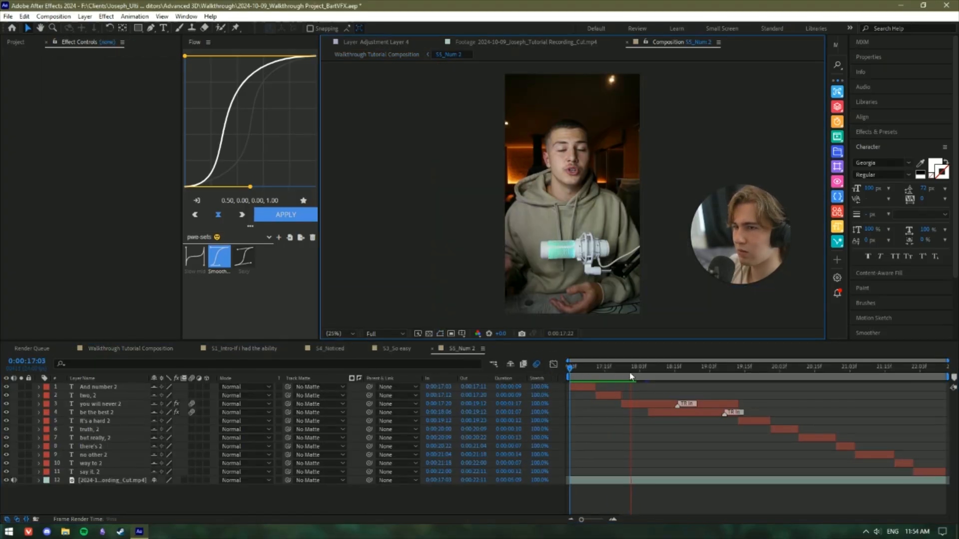
{"action": "left_click", "coordinate": [602, 368]}
{"action": "key", "text": "space"}
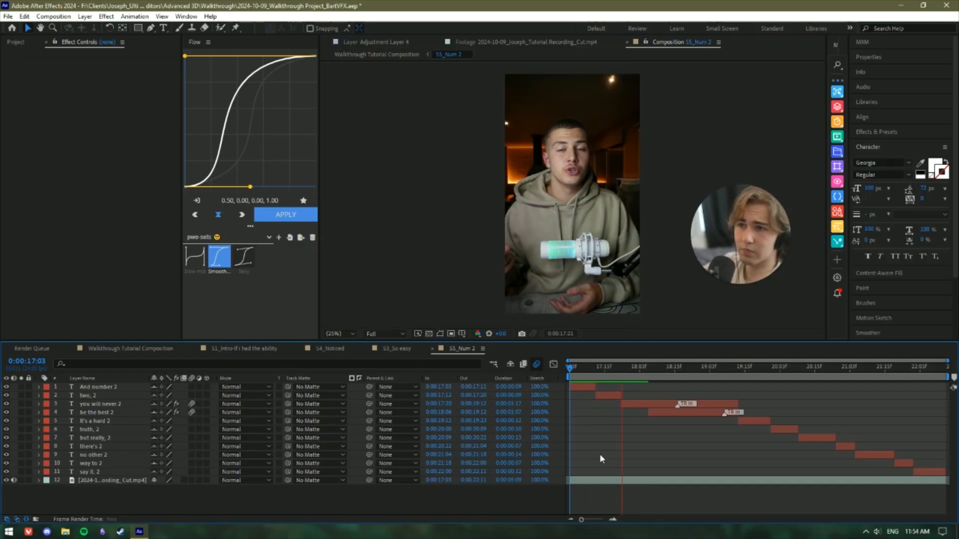
{"action": "key", "text": "space"}
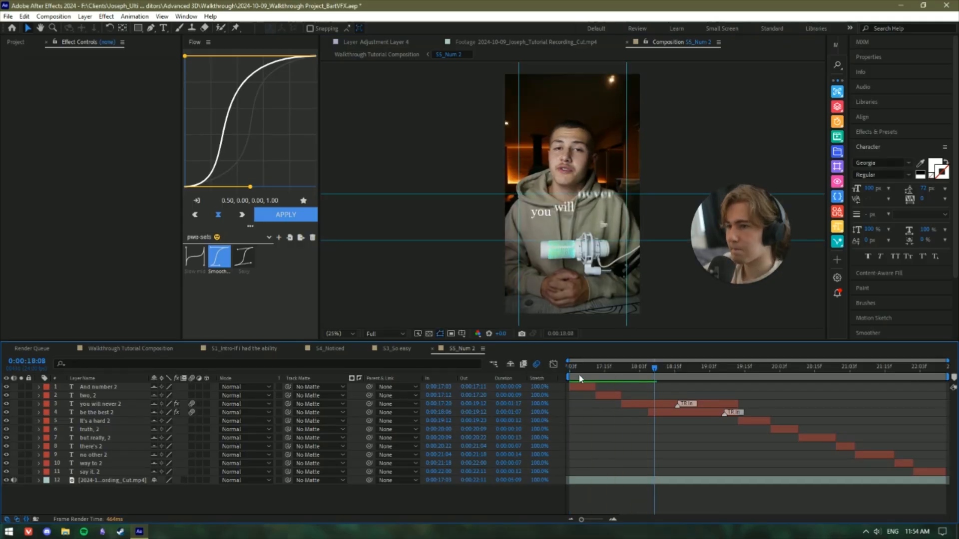
{"action": "key", "text": "ctrl+v"}
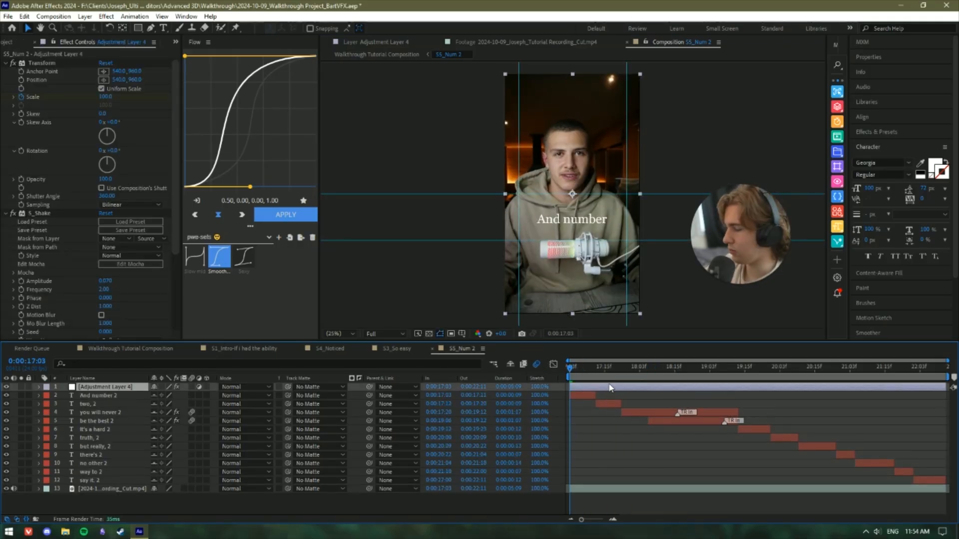
- Delete the surplus opening Scale keyframes of the adjustment layer and move the remaining one to the layer's start
{"action": "key", "text": "u"}
{"action": "left_click_drag", "start_coordinate": [658, 398], "coordinate": [586, 407]}
{"action": "key", "text": "Delete"}
{"action": "left_click_drag", "start_coordinate": [747, 403], "coordinate": [569, 404]}
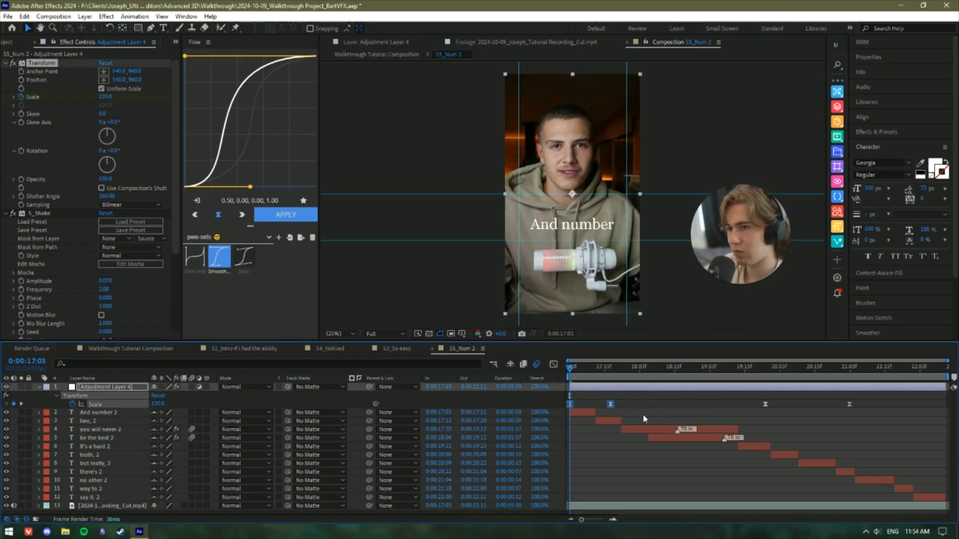
{"action": "left_click", "coordinate": [579, 381]}
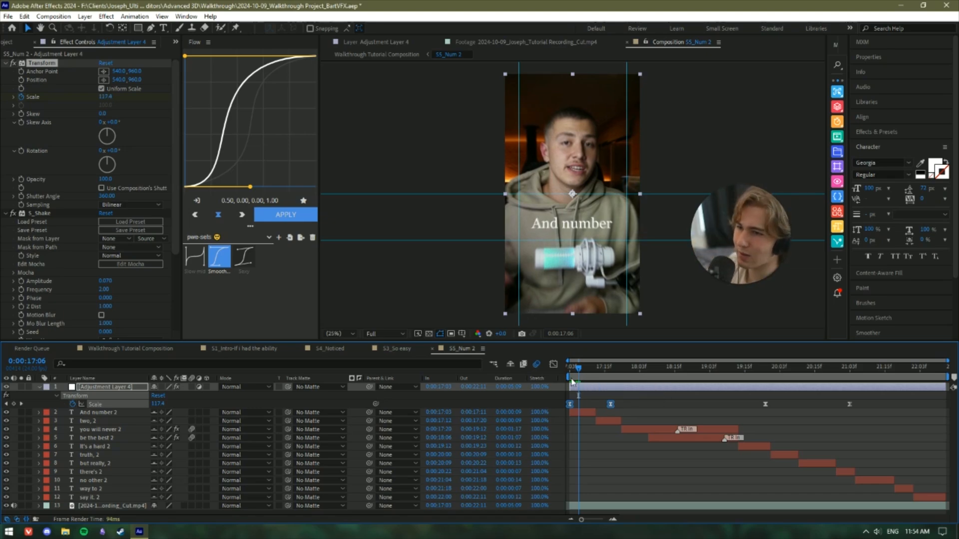
{"action": "key", "text": "space"}
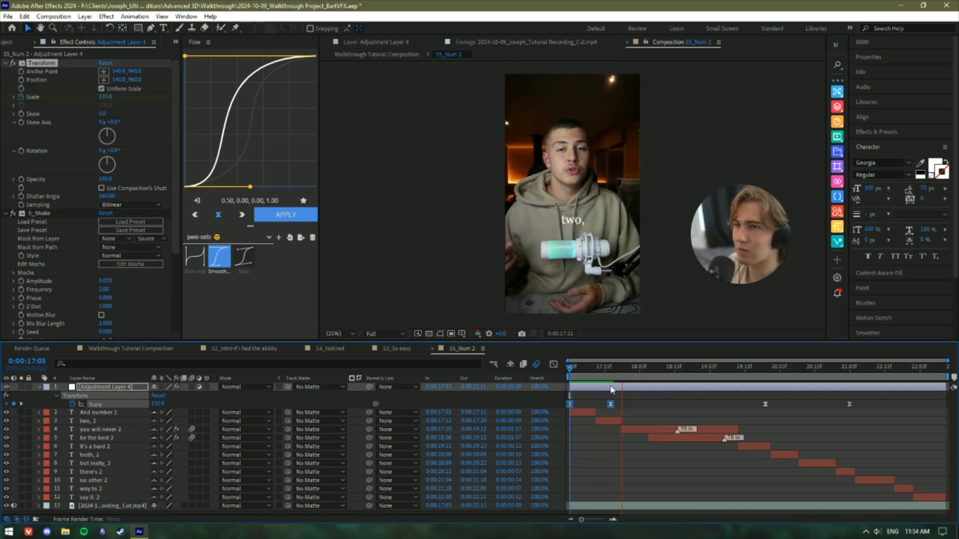
{"action": "key", "text": "space"}
- Apply the quartOut ease from Flow's default presets to the adjustment layer's Scale keyframes
{"action": "left_click", "coordinate": [553, 364]}
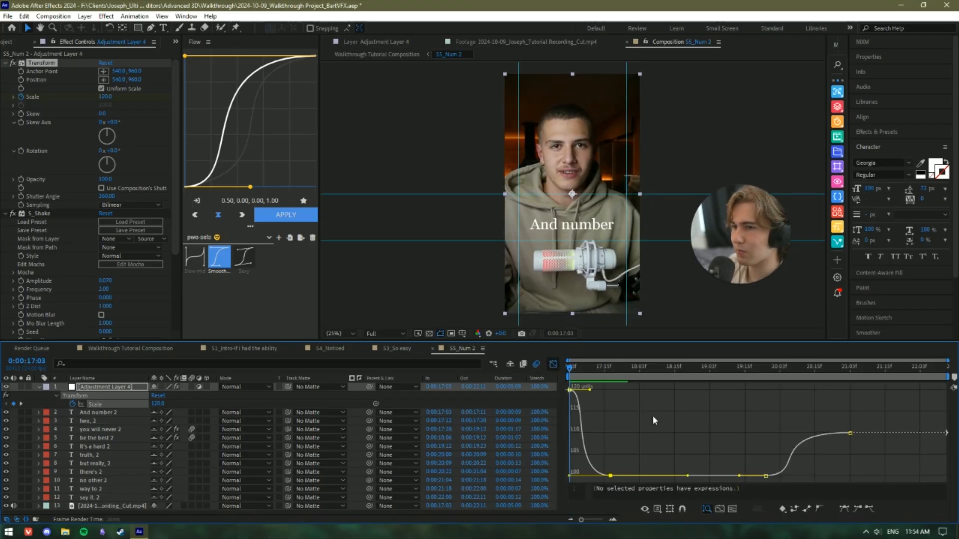
{"action": "left_click", "coordinate": [222, 257]}
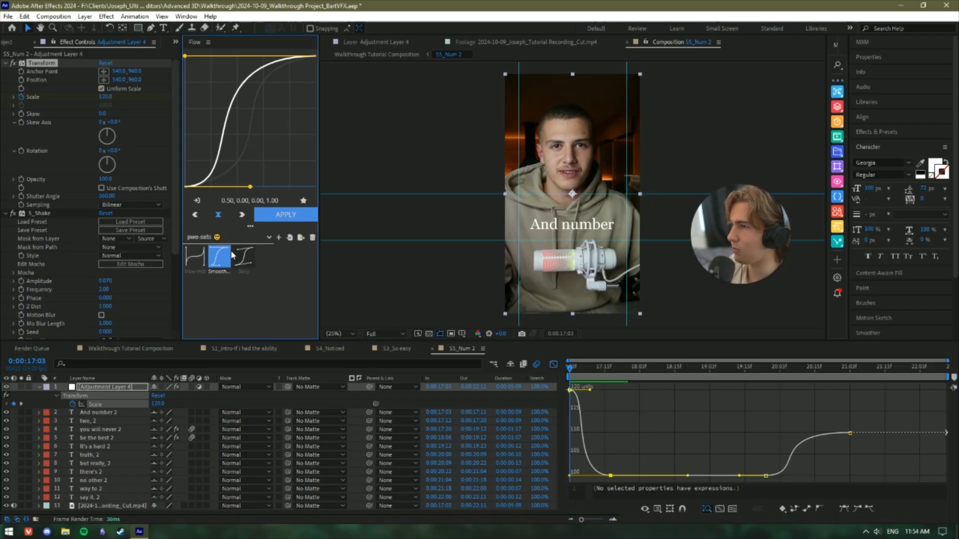
{"action": "left_click", "coordinate": [226, 239]}
{"action": "left_click", "coordinate": [210, 250]}
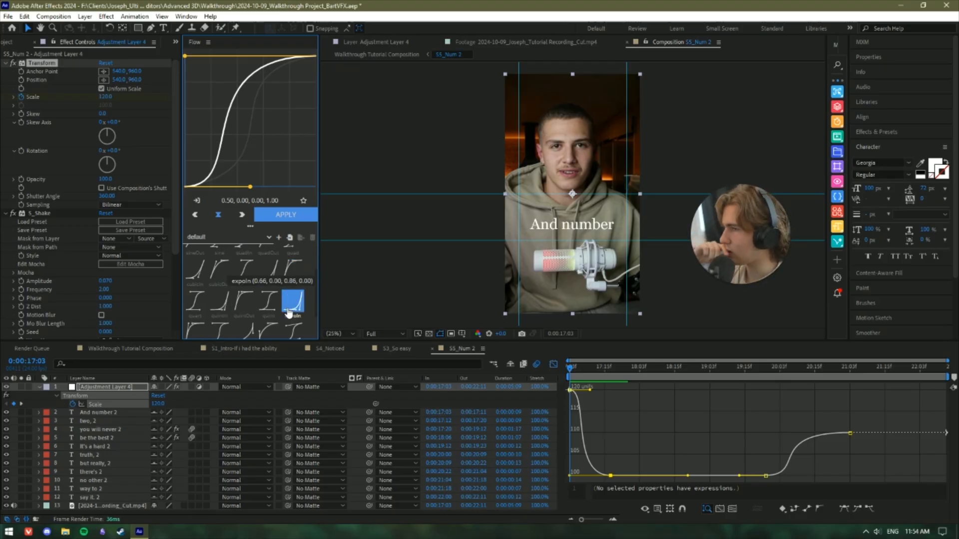
{"action": "scroll", "coordinate": [249, 310], "scroll_direction": "down", "scroll_amount": 1}
{"action": "scroll", "coordinate": [222, 299], "scroll_direction": "up", "scroll_amount": 3}
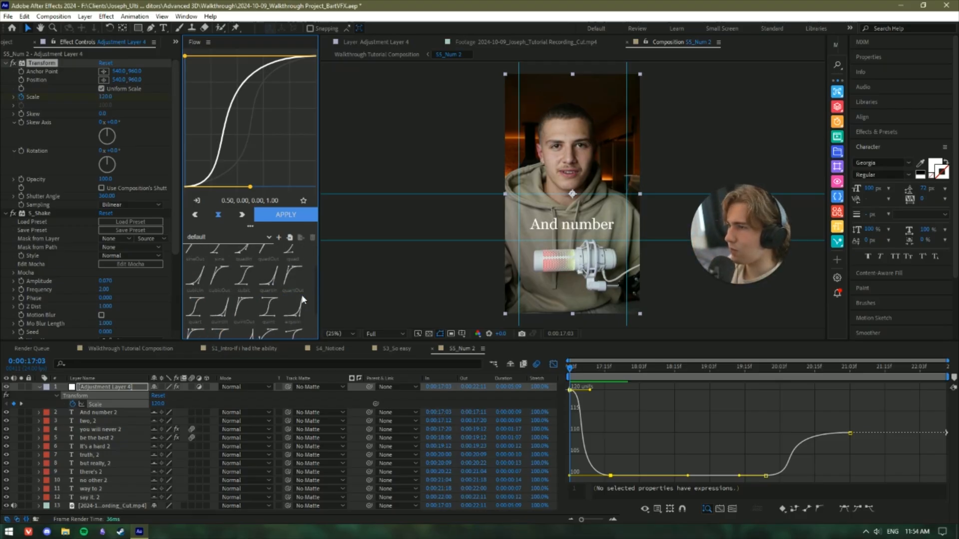
{"action": "left_click", "coordinate": [293, 319]}
{"action": "left_click", "coordinate": [286, 214]}
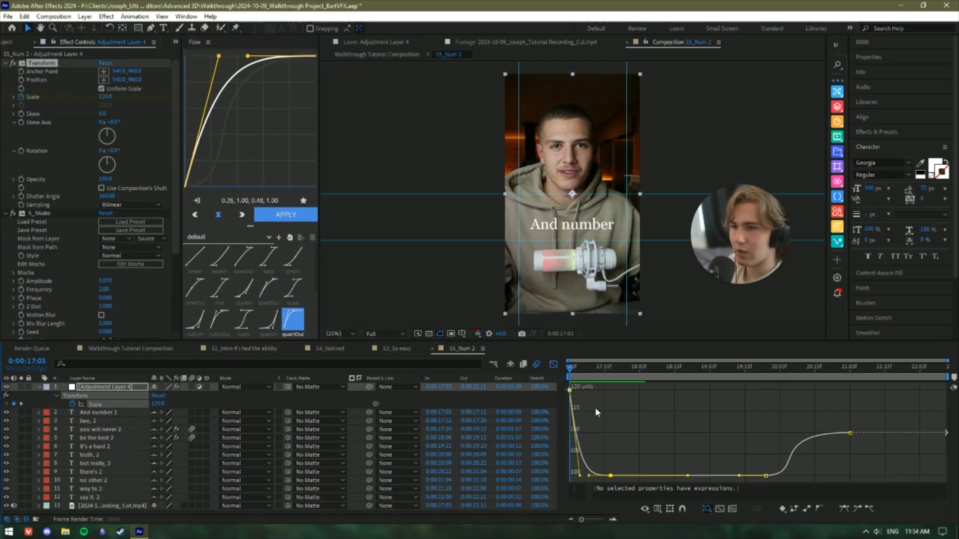
{"action": "left_click", "coordinate": [553, 364]}
{"action": "left_click", "coordinate": [567, 372]}
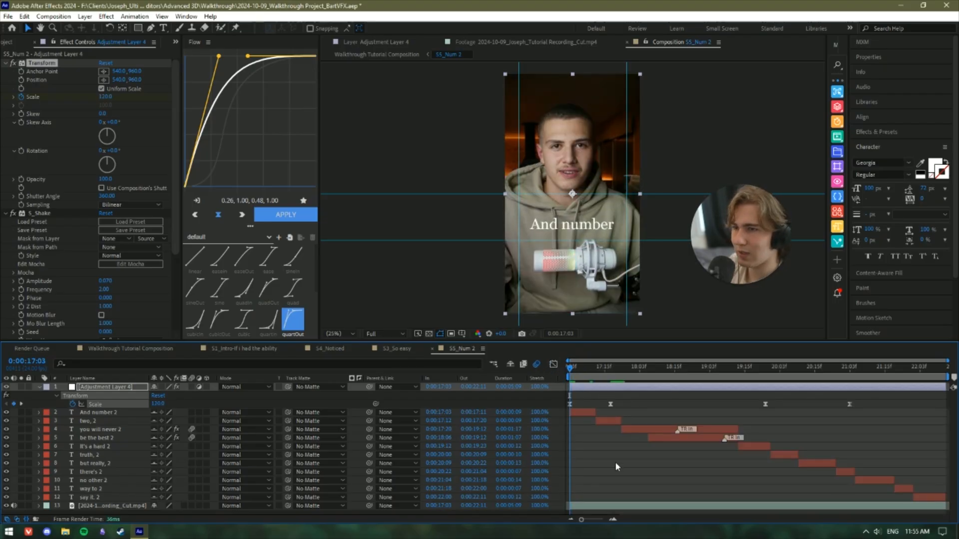
- Preview the opening zoom of the S5_Num 2 composition
{"action": "key", "text": "space"}
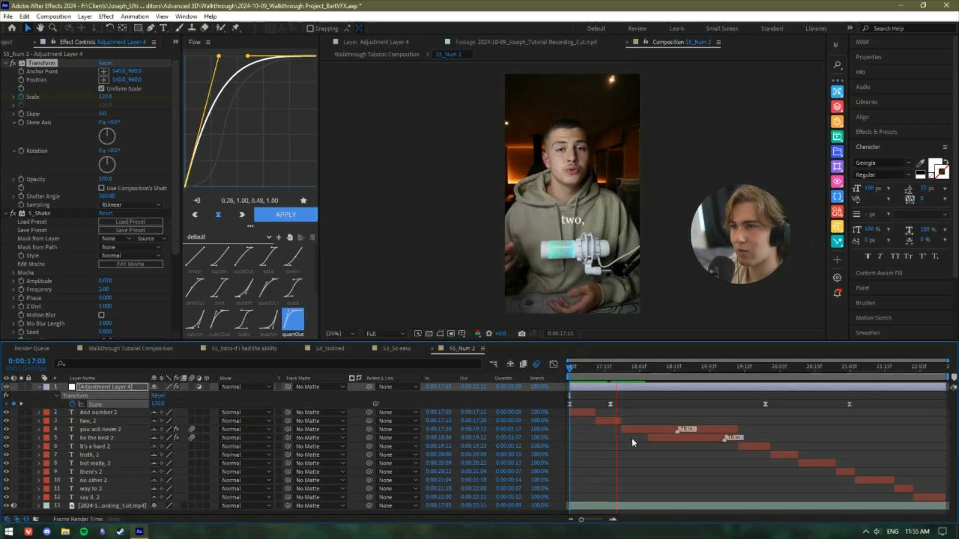
{"action": "left_click", "coordinate": [646, 368]}
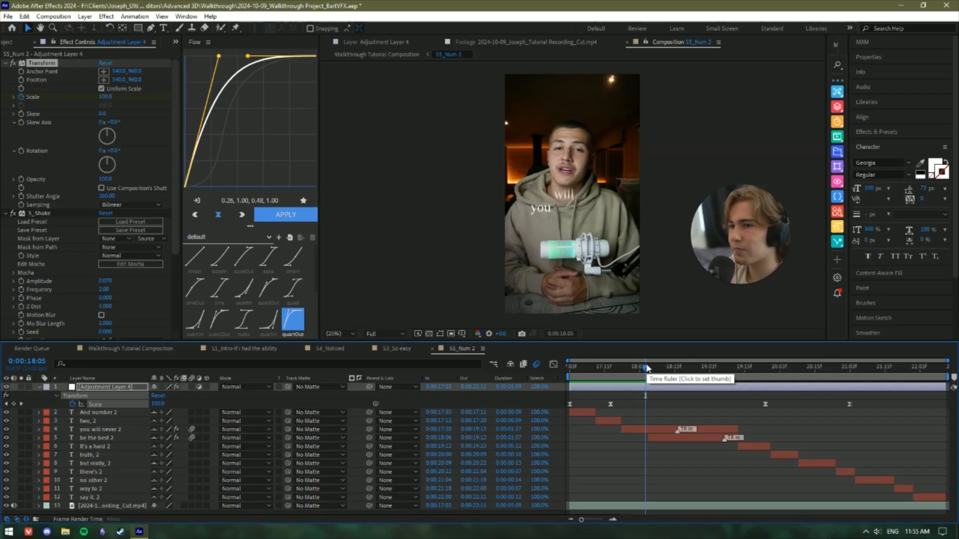
{"action": "key", "text": "space"}
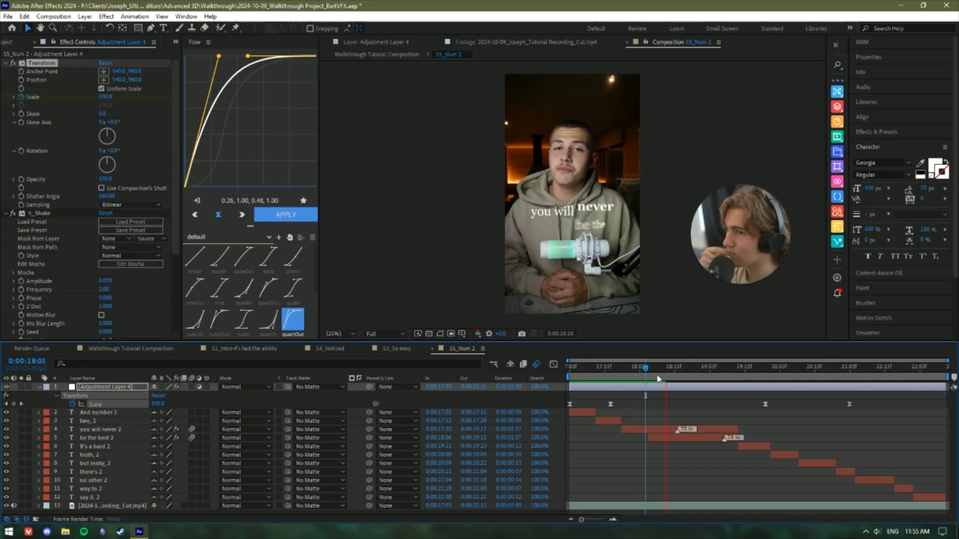
{"action": "left_click_drag", "start_coordinate": [658, 370], "coordinate": [631, 368]}
{"action": "key", "text": "space"}
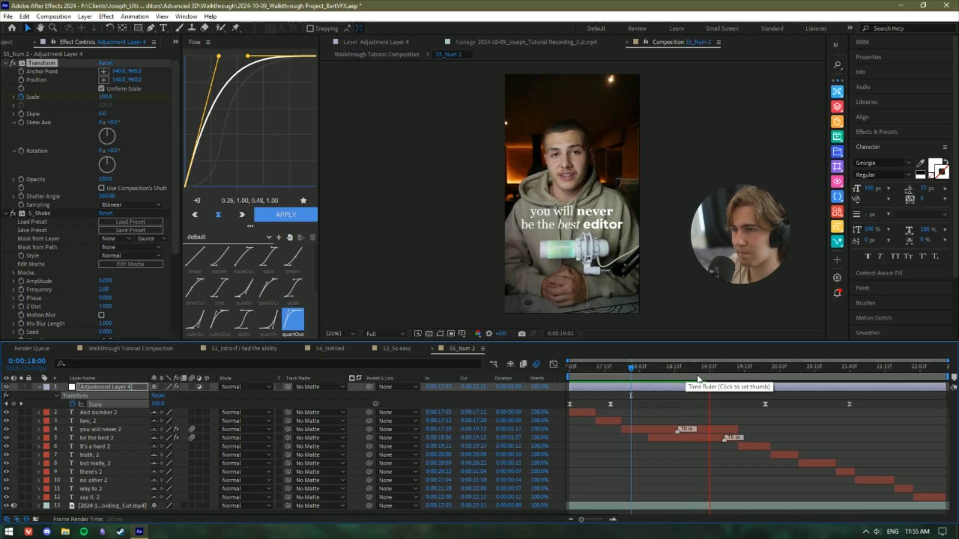
{"action": "key", "text": "space"}
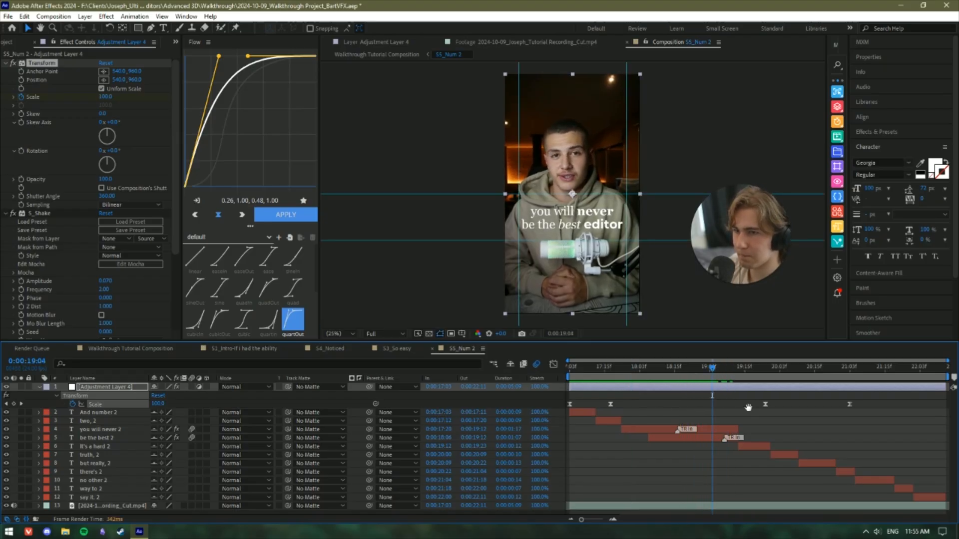
{"action": "key", "text": "space"}
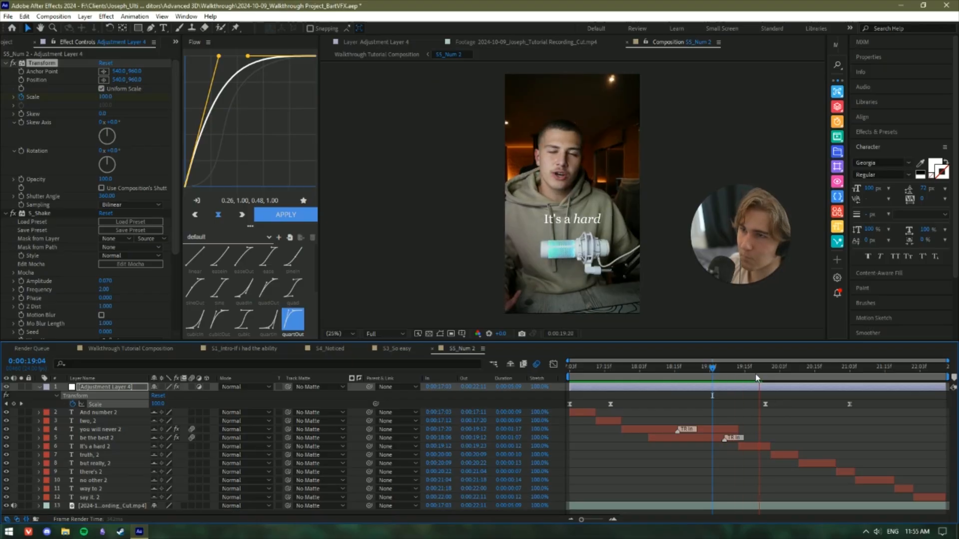
- Trim the end of the 'be the best 2' text layer back to 0:00:19:11
{"action": "left_click_drag", "start_coordinate": [746, 369], "coordinate": [736, 372]}
{"action": "scroll", "coordinate": [738, 389], "scroll_direction": "up", "scroll_amount": 2}
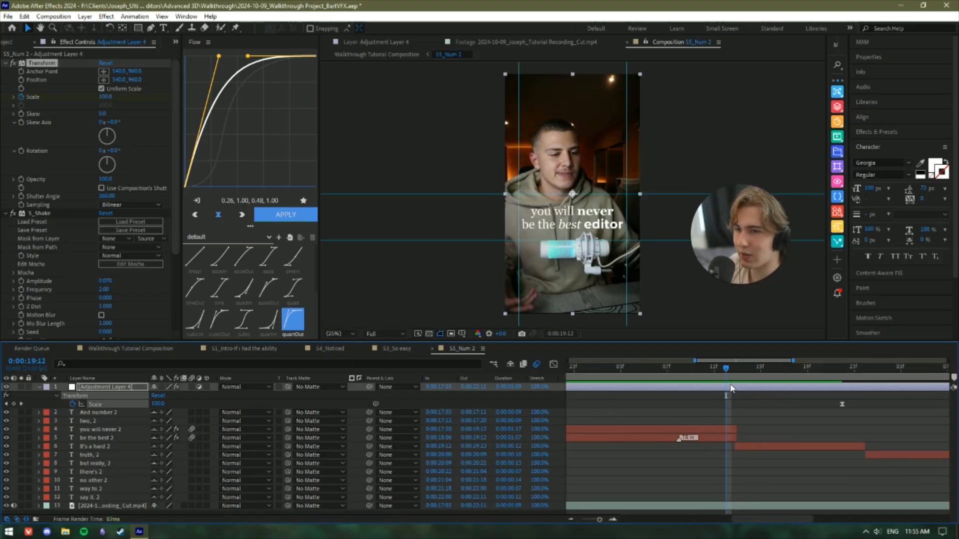
{"action": "left_click", "coordinate": [712, 368]}
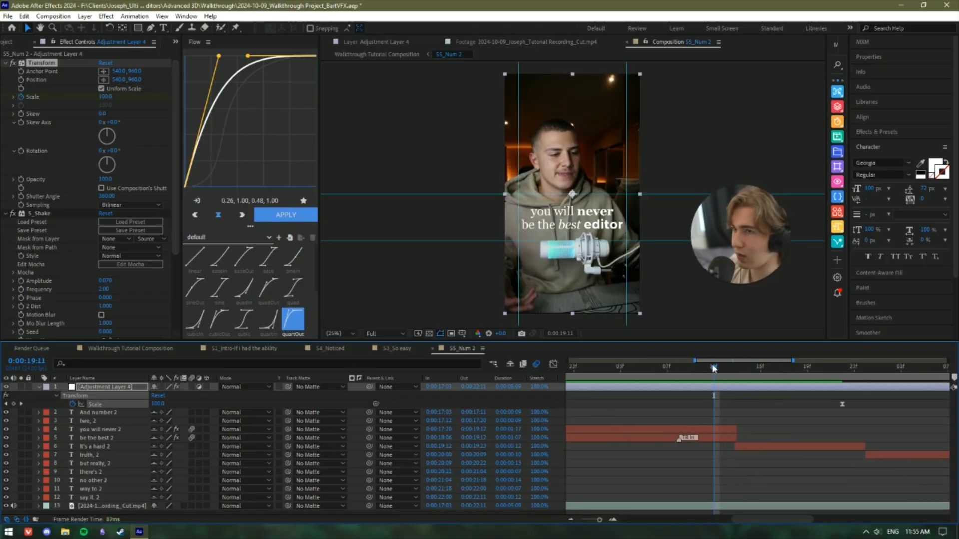
{"action": "left_click", "coordinate": [733, 431]}
{"action": "left_click_drag", "start_coordinate": [736, 439], "coordinate": [722, 442]}
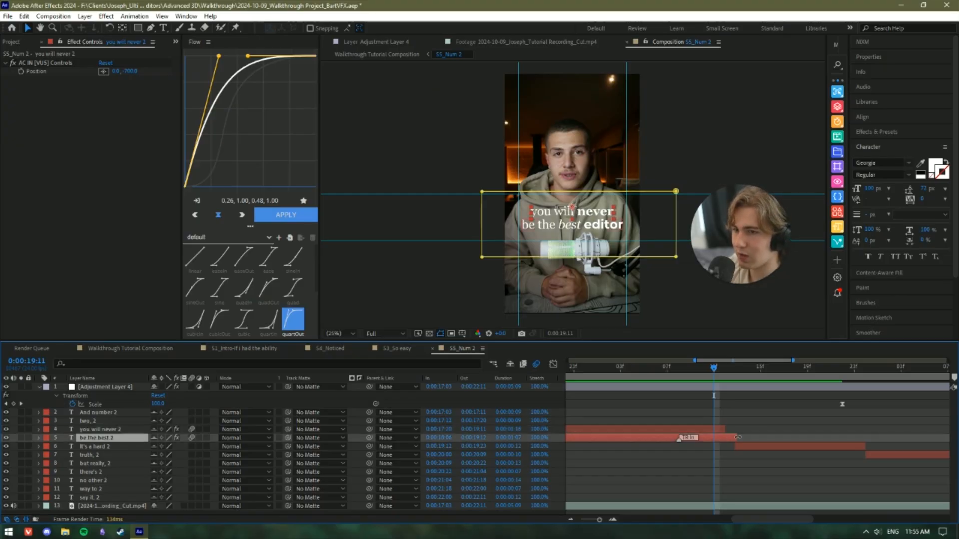
{"action": "key", "text": "Page_Down"}
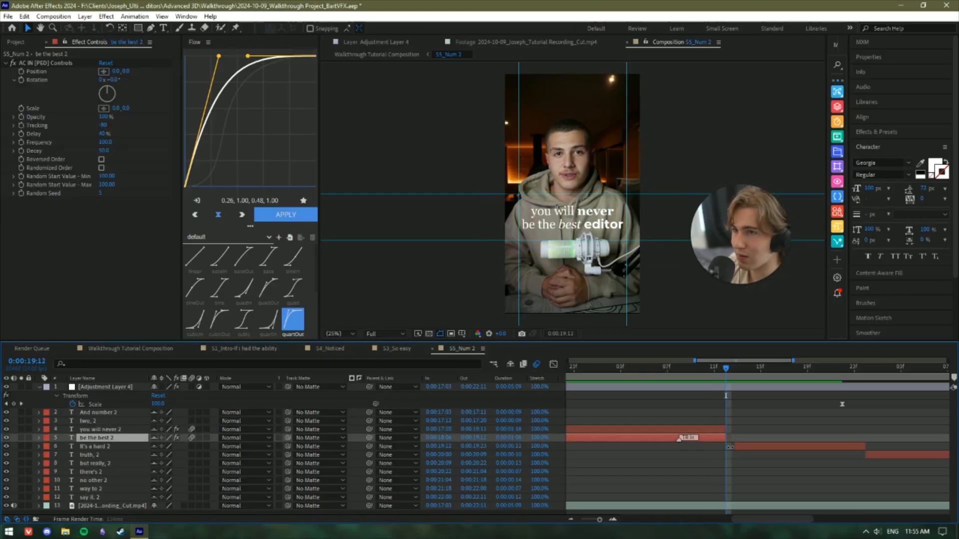
{"action": "left_click", "coordinate": [738, 449]}
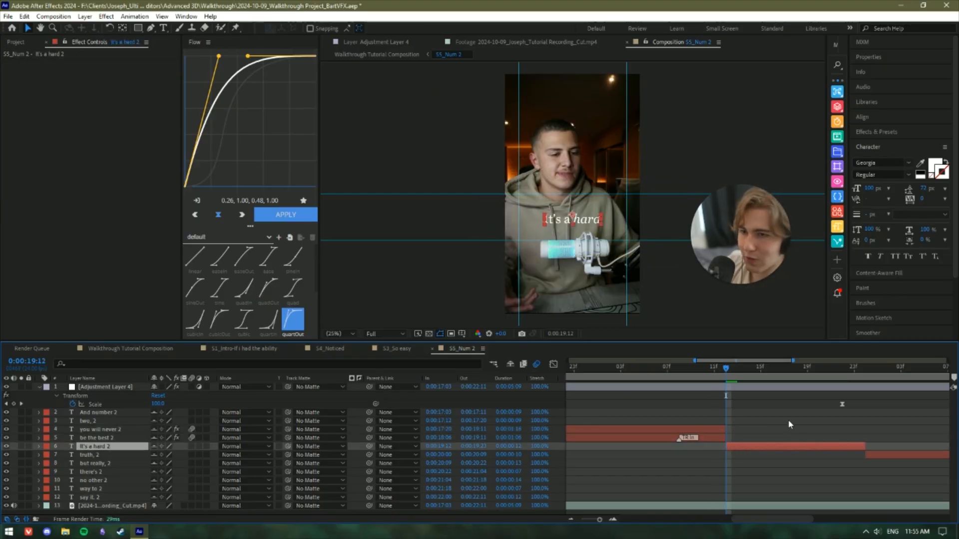
- Shift the adjustment layer's last two Scale keyframes earlier in the timeline
{"action": "key", "text": "semicolon"}
{"action": "left_click", "coordinate": [764, 405]}
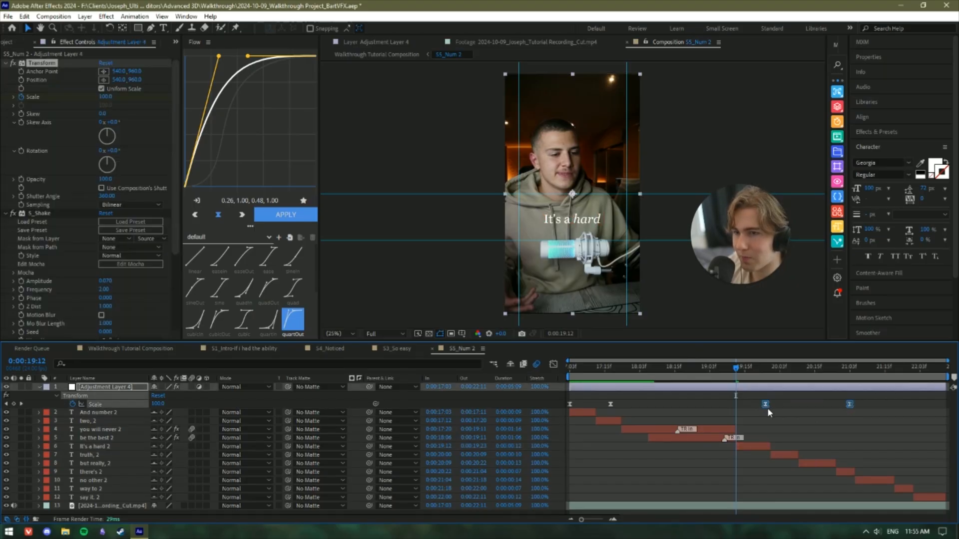
{"action": "left_click_drag", "start_coordinate": [747, 403], "coordinate": [856, 408]}
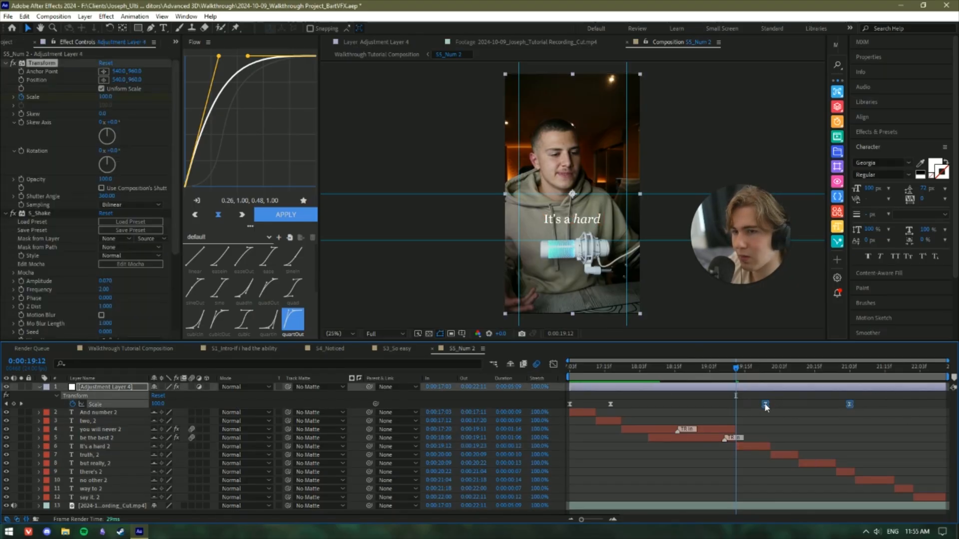
{"action": "left_click_drag", "start_coordinate": [704, 408], "coordinate": [707, 410]}
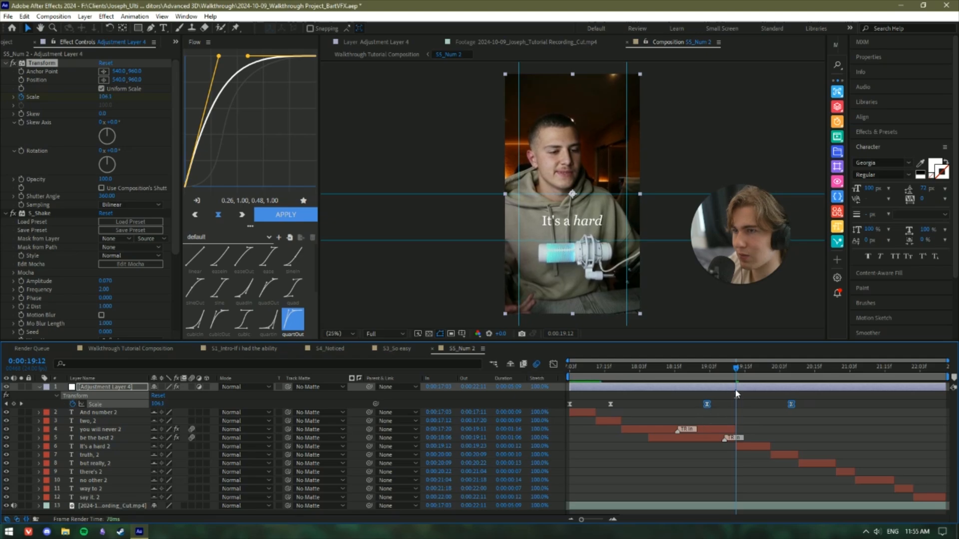
- Preview the edited S5_Num 2 zoom, then close its tab and return to the Walkthrough Tutorial Composition
{"action": "left_click", "coordinate": [712, 368]}
{"action": "left_click", "coordinate": [782, 427]}
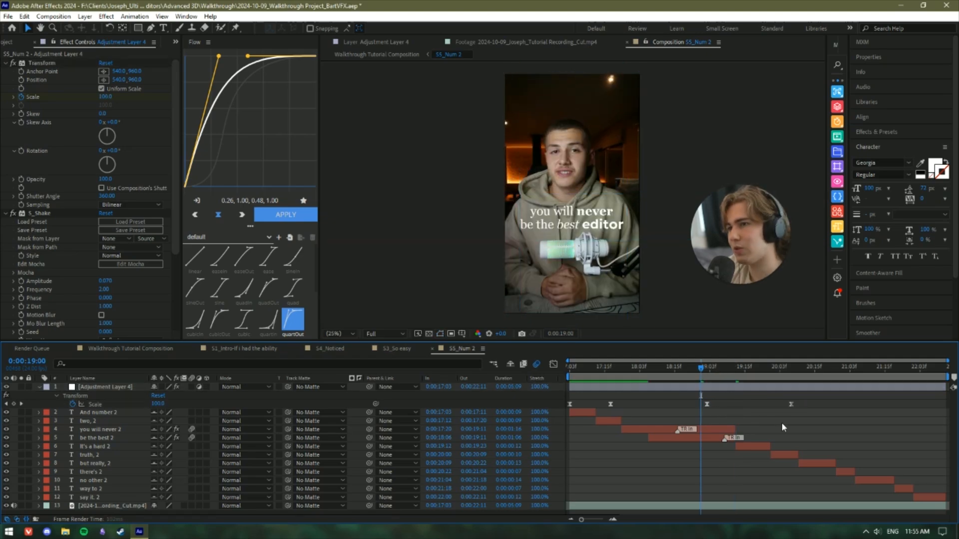
{"action": "key", "text": "space"}
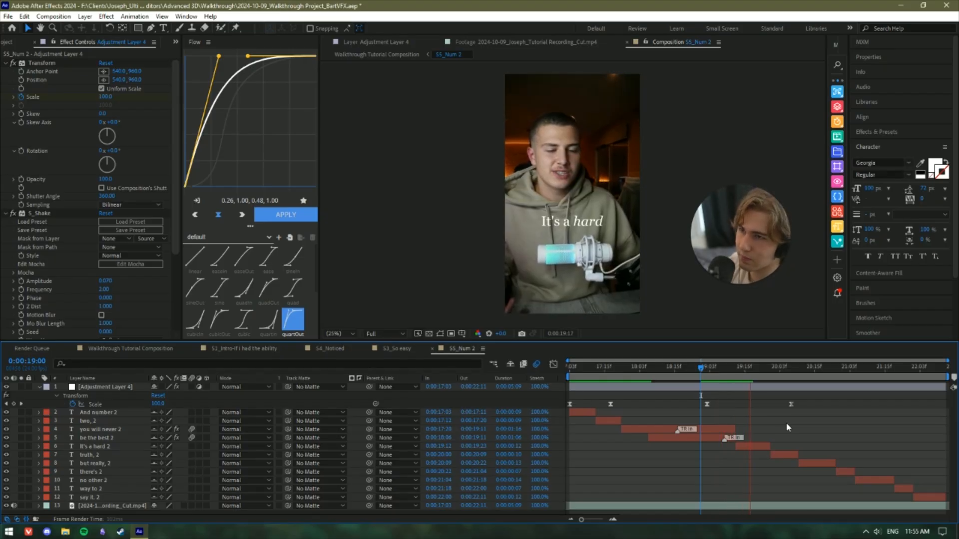
{"action": "left_click", "coordinate": [722, 374]}
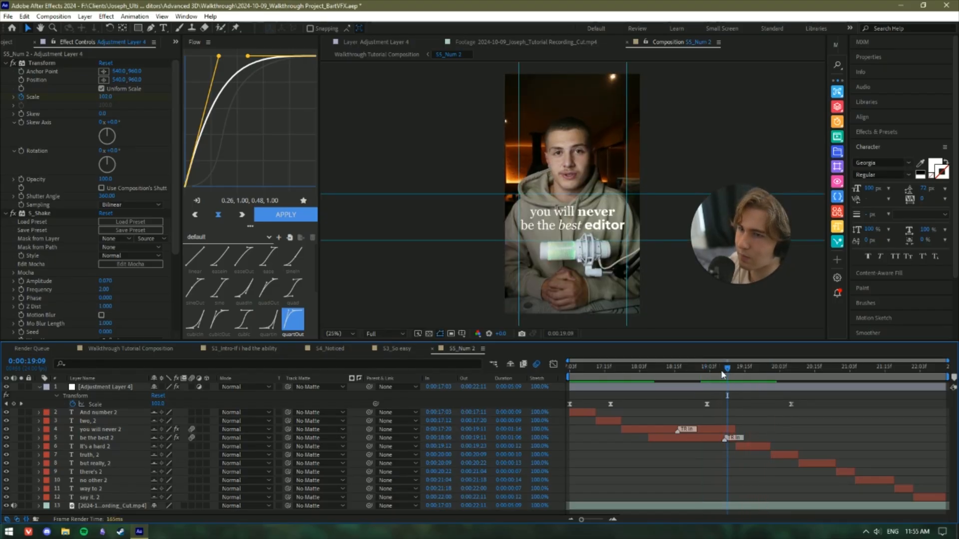
{"action": "key", "text": "space"}
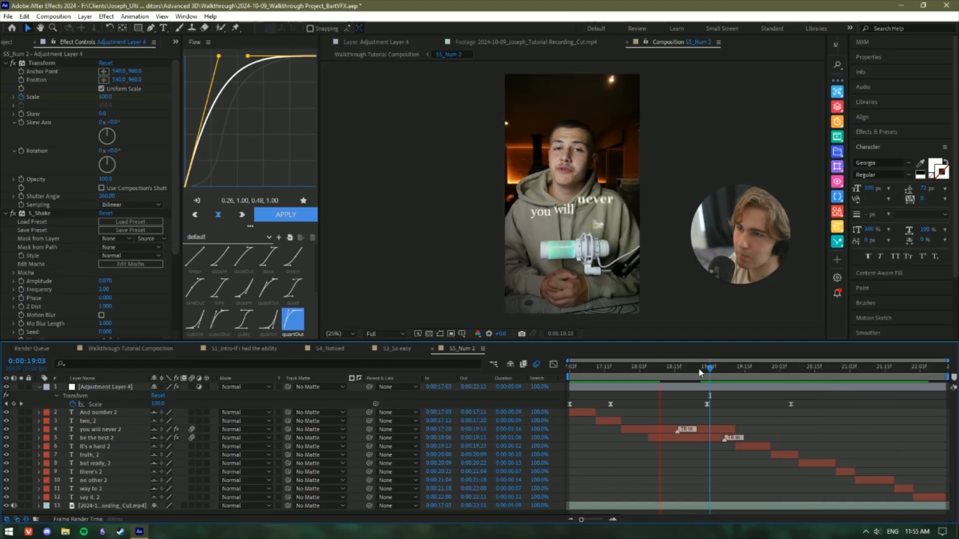
{"action": "left_click_drag", "start_coordinate": [699, 369], "coordinate": [508, 372]}
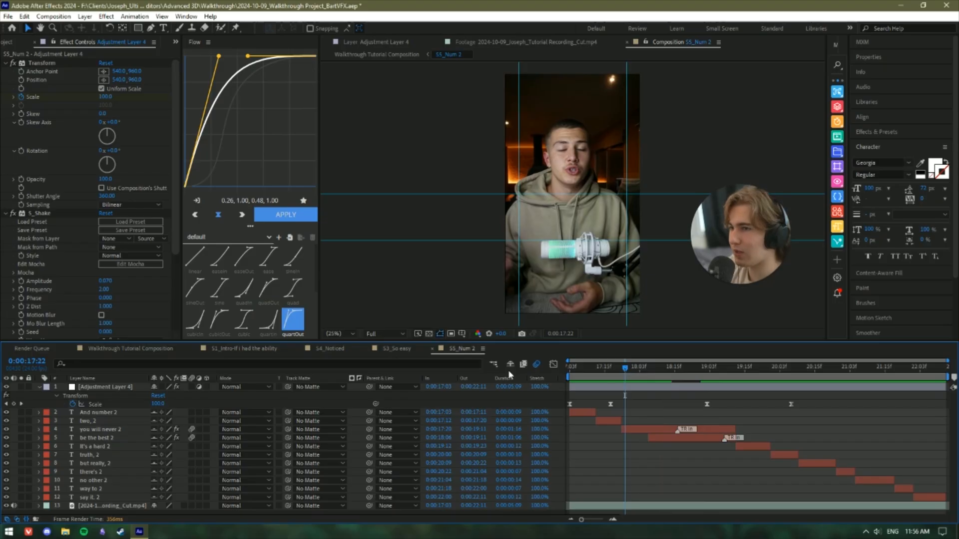
{"action": "left_click", "coordinate": [433, 349]}
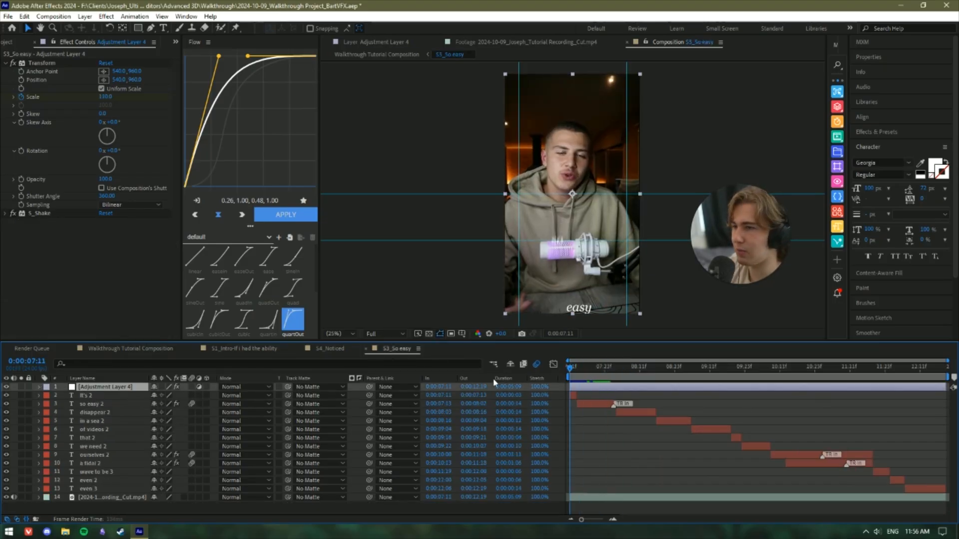
{"action": "left_click", "coordinate": [143, 349]}
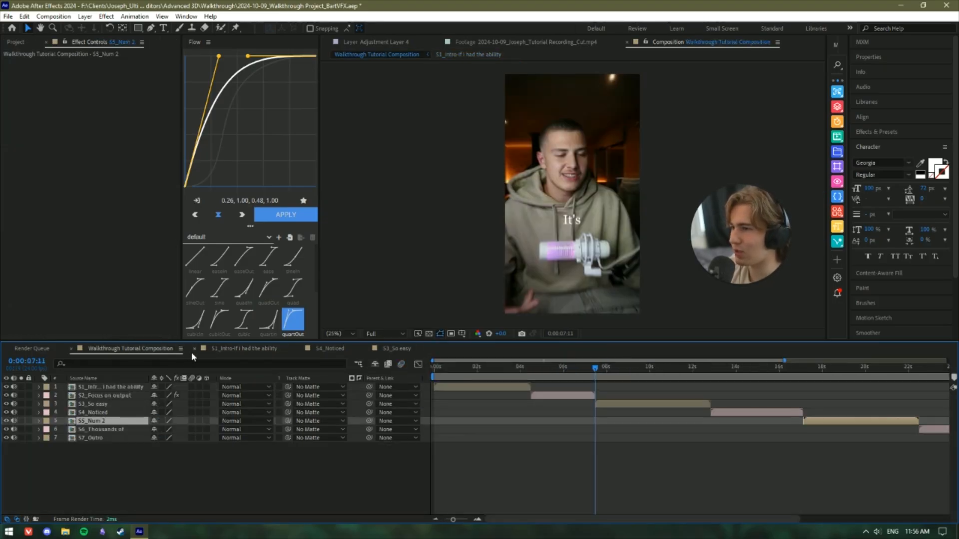
- Open the S6_Thousands of composition from the Walkthrough Tutorial Composition timeline
{"action": "left_click", "coordinate": [194, 349]}
{"action": "left_click", "coordinate": [194, 349]}
{"action": "left_click", "coordinate": [193, 349]}
{"action": "left_click_drag", "start_coordinate": [624, 361], "coordinate": [656, 366]}
{"action": "scroll", "coordinate": [700, 411], "scroll_direction": "down", "scroll_amount": 3}
{"action": "left_click_drag", "start_coordinate": [764, 374], "coordinate": [816, 378]}
{"action": "left_click", "coordinate": [809, 431]}
{"action": "double_click", "coordinate": [809, 430]}
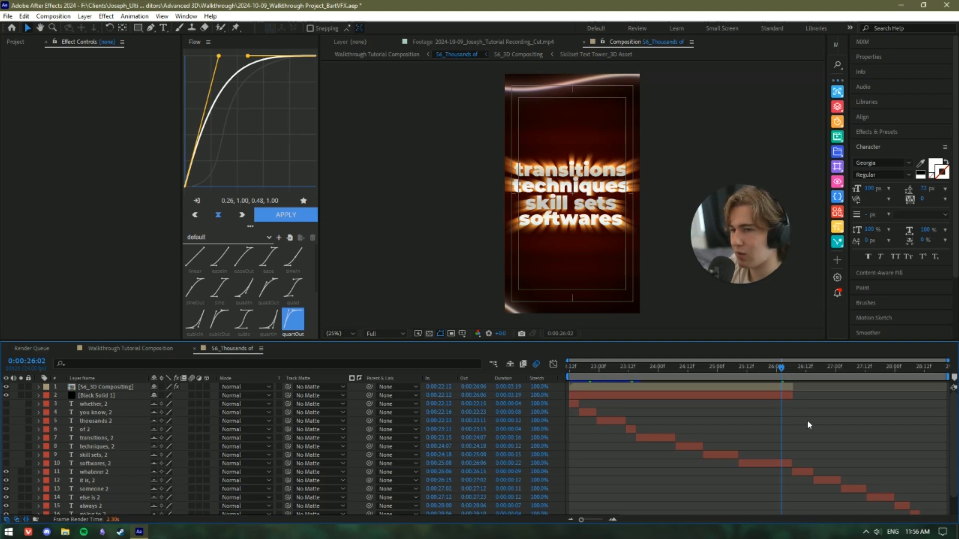
- Select the text layers from 'whatever 2' through 'know more. 2' in S6_Thousands of
{"action": "left_click", "coordinate": [89, 465]}
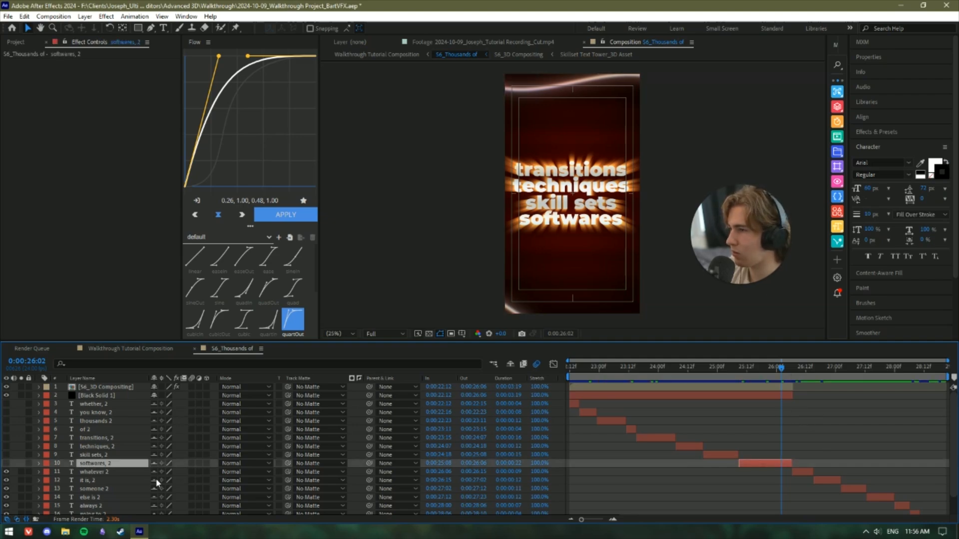
{"action": "left_click_drag", "start_coordinate": [154, 475], "coordinate": [151, 510]}
{"action": "left_click", "coordinate": [107, 473]}
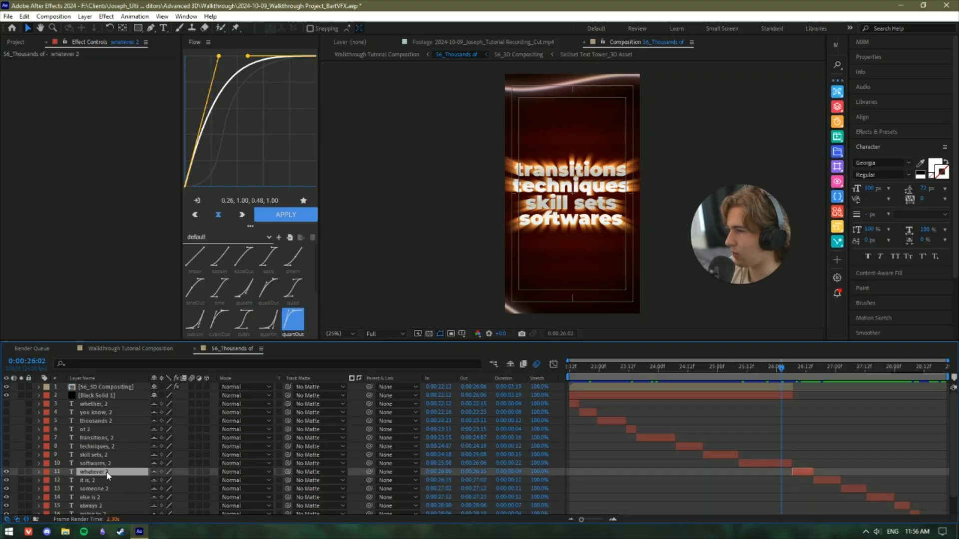
{"action": "scroll", "coordinate": [133, 509], "scroll_direction": "down", "scroll_amount": 2}
{"action": "left_click", "coordinate": [127, 512], "text": "shift"}
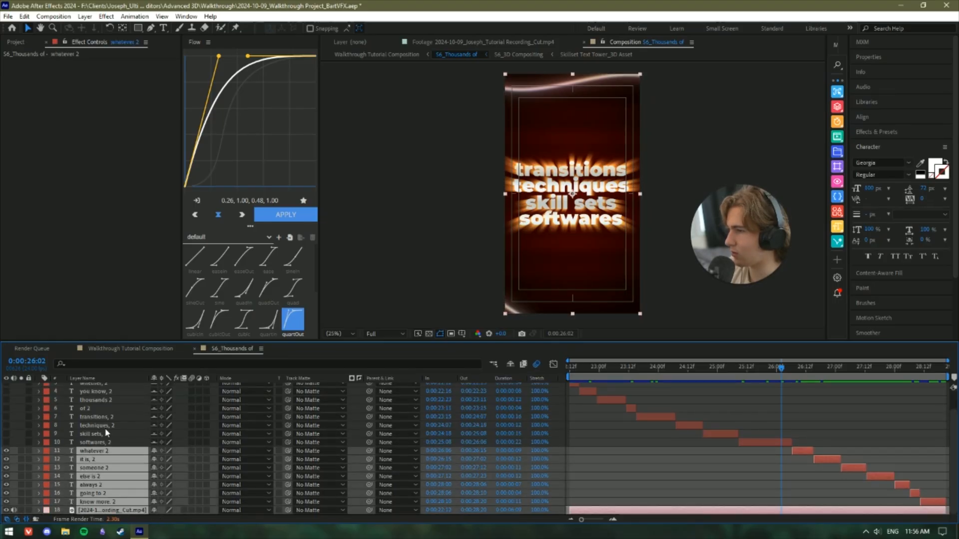
{"action": "left_click", "coordinate": [512, 364]}
{"action": "left_click", "coordinate": [131, 348]}
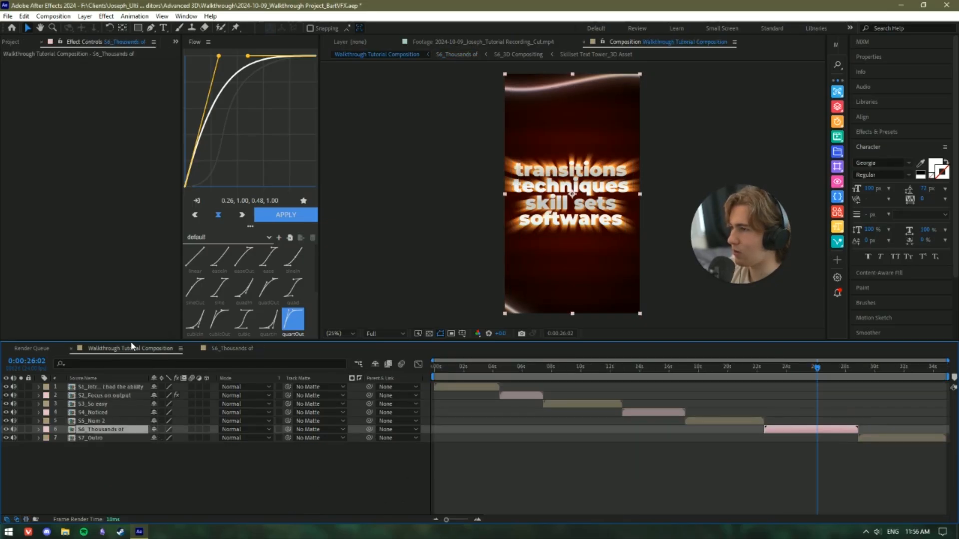
- Open the S2_Focus on output, S6_3D Compositing and S1_Intro compositions to inspect their layers, closing each afterwards
{"action": "double_click", "coordinate": [108, 391]}
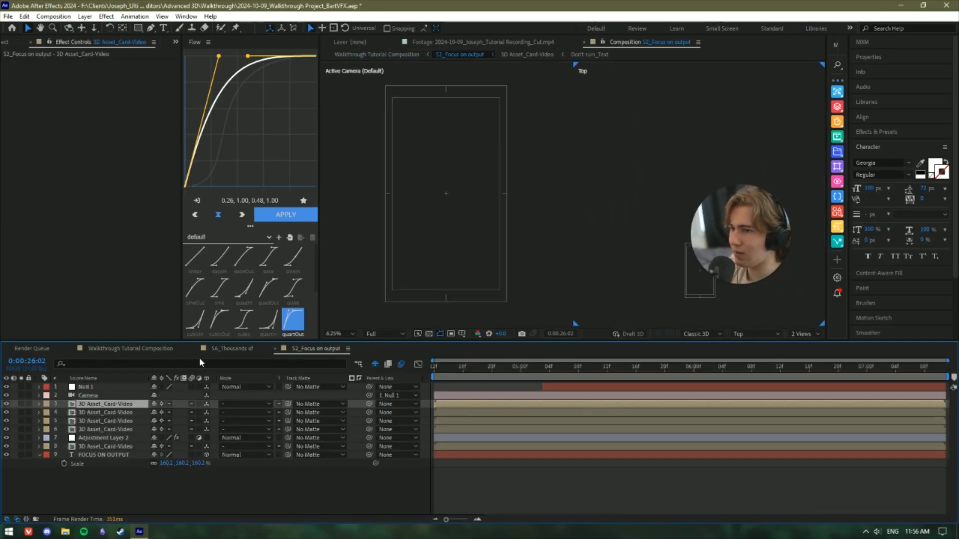
{"action": "key", "text": "ctrl+w"}
{"action": "double_click", "coordinate": [122, 388]}
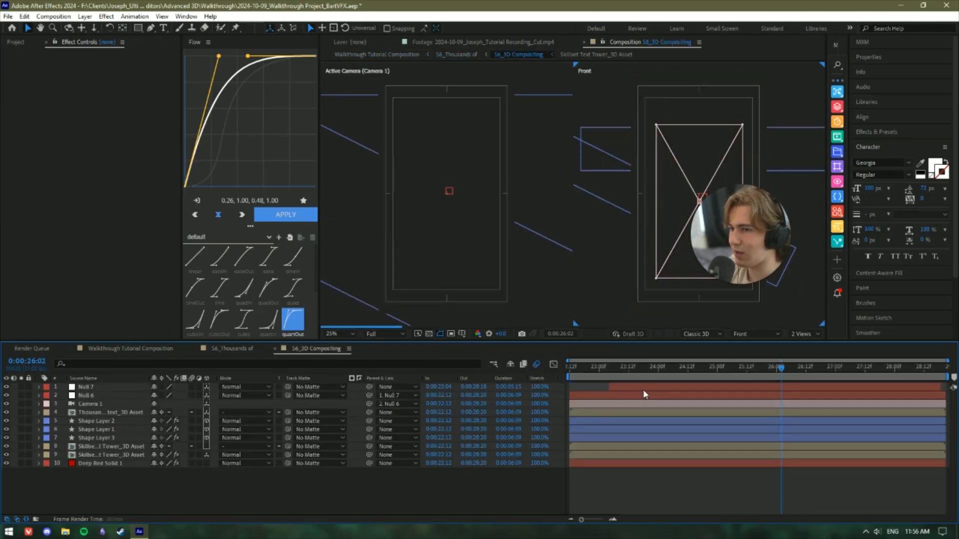
{"action": "left_click", "coordinate": [648, 403]}
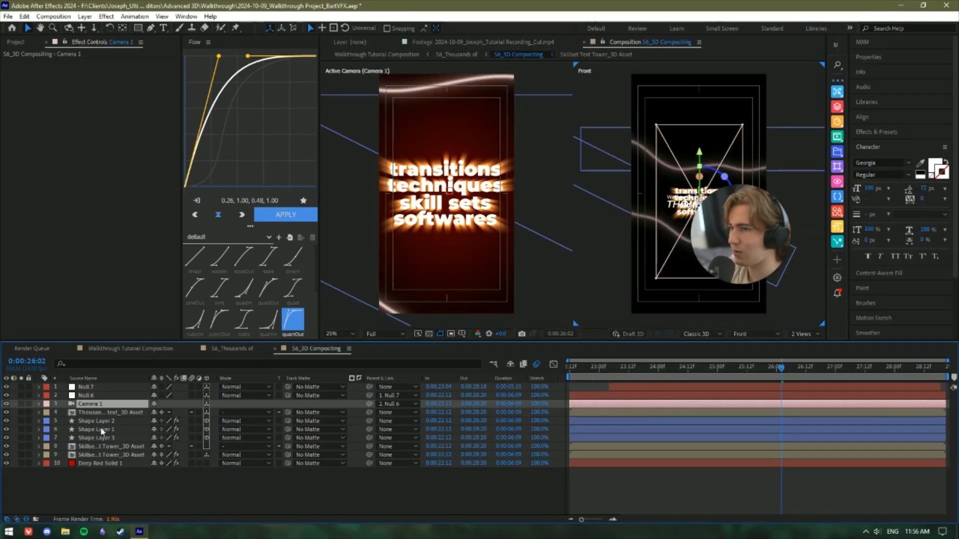
{"action": "key", "text": "ctrl+w"}
{"action": "left_click", "coordinate": [82, 349]}
{"action": "double_click", "coordinate": [118, 386]}
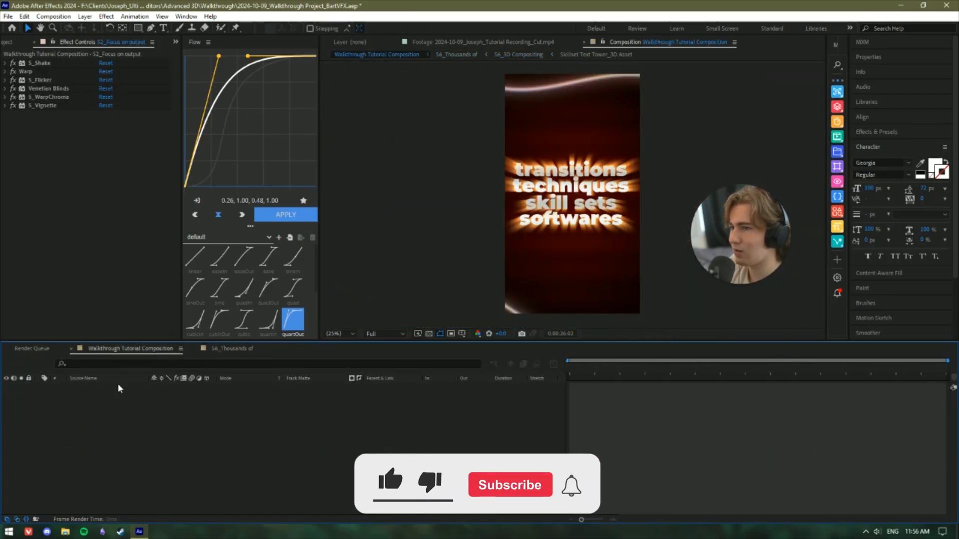
{"action": "left_click", "coordinate": [551, 389]}
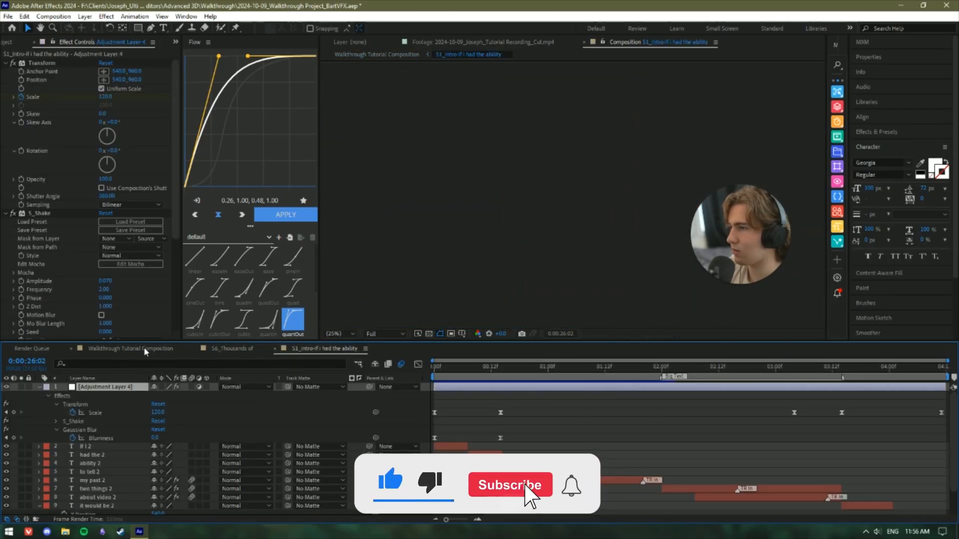
{"action": "key", "text": "ctrl+w"}
- Copy the adjustment layer from S3_So easy into S6_Thousands of, starting it at the 'whatever 2' text layer
{"action": "left_click", "coordinate": [100, 404]}
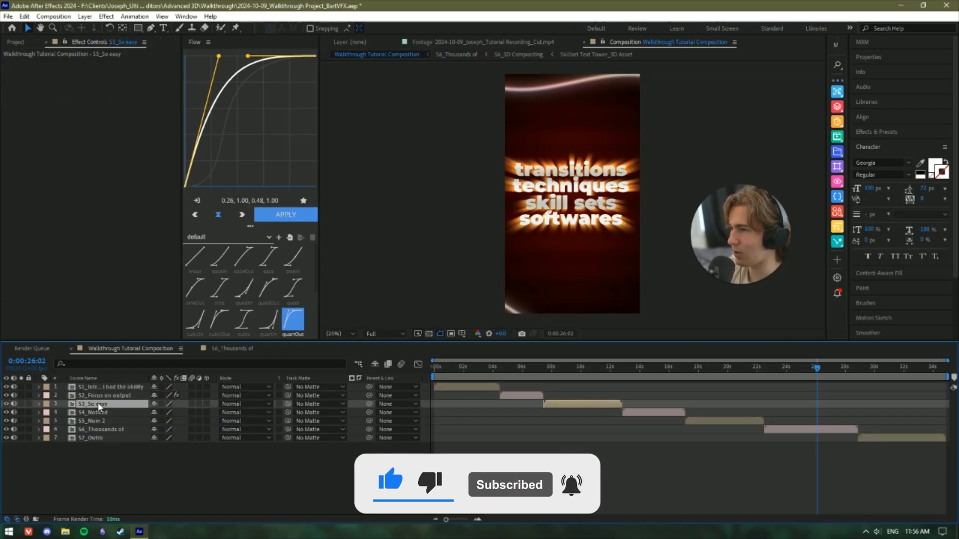
{"action": "double_click", "coordinate": [100, 405]}
{"action": "left_click", "coordinate": [637, 388]}
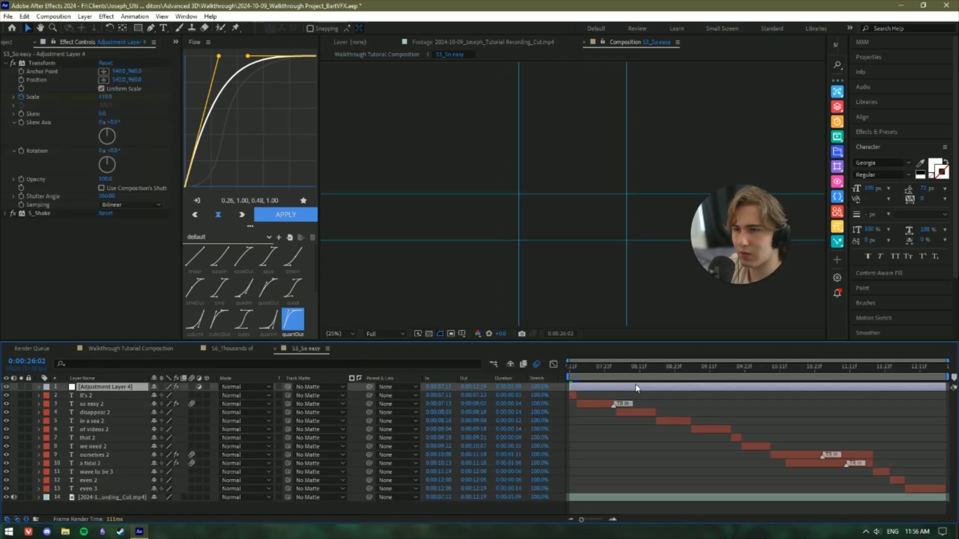
{"action": "left_click", "coordinate": [251, 346]}
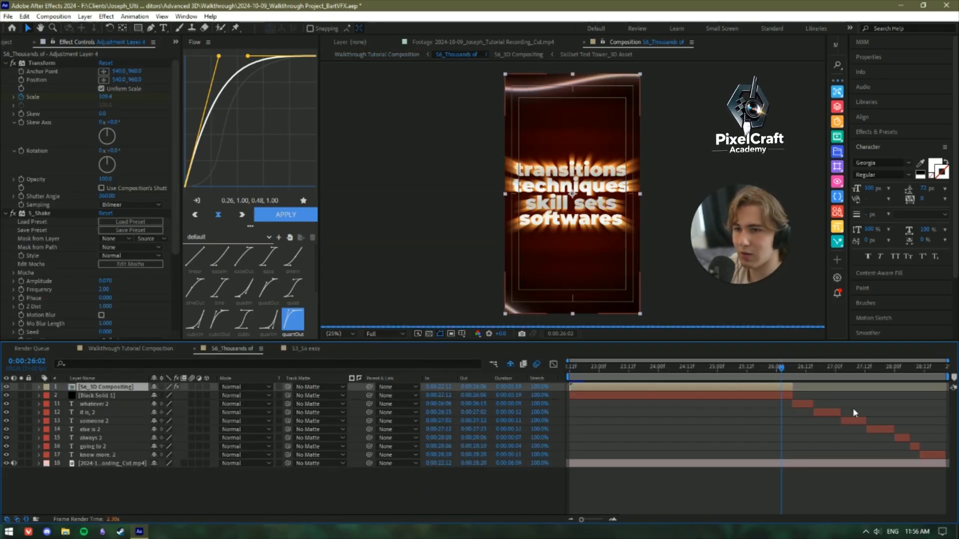
{"action": "left_click_drag", "start_coordinate": [584, 385], "coordinate": [801, 390]}
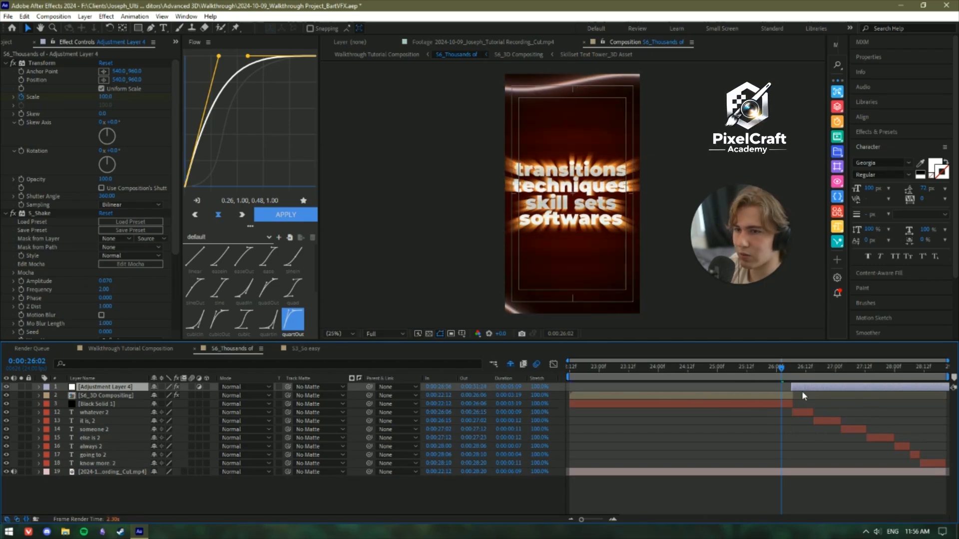
- Move the pasted adjustment layer down to sit directly above the 'whatever 2' text layer
{"action": "scroll", "coordinate": [801, 390], "scroll_direction": "up", "scroll_amount": 3}
{"action": "left_click", "coordinate": [740, 371]}
{"action": "left_click_drag", "start_coordinate": [740, 371], "coordinate": [738, 372]}
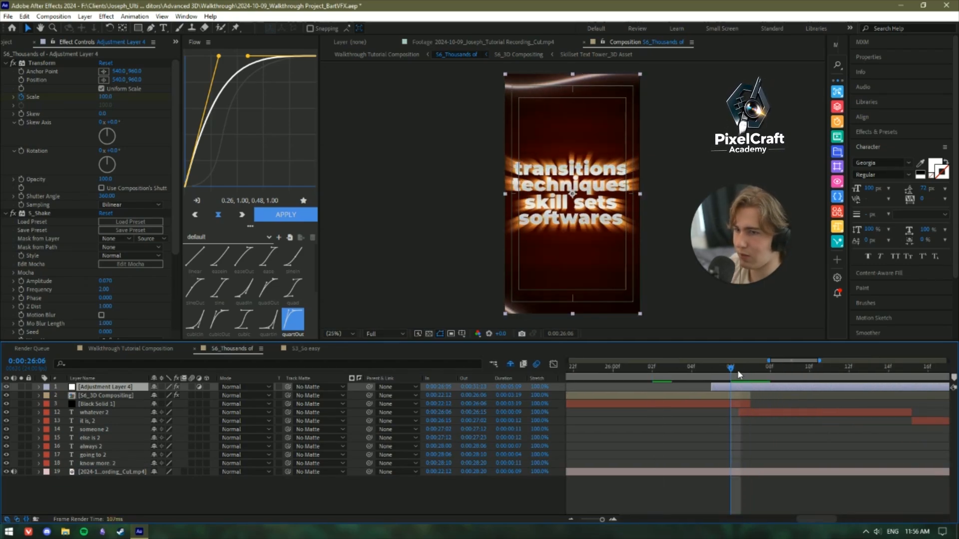
{"action": "left_click_drag", "start_coordinate": [92, 388], "coordinate": [101, 415]}
{"action": "scroll", "coordinate": [741, 401], "scroll_direction": "down", "scroll_amount": 3}
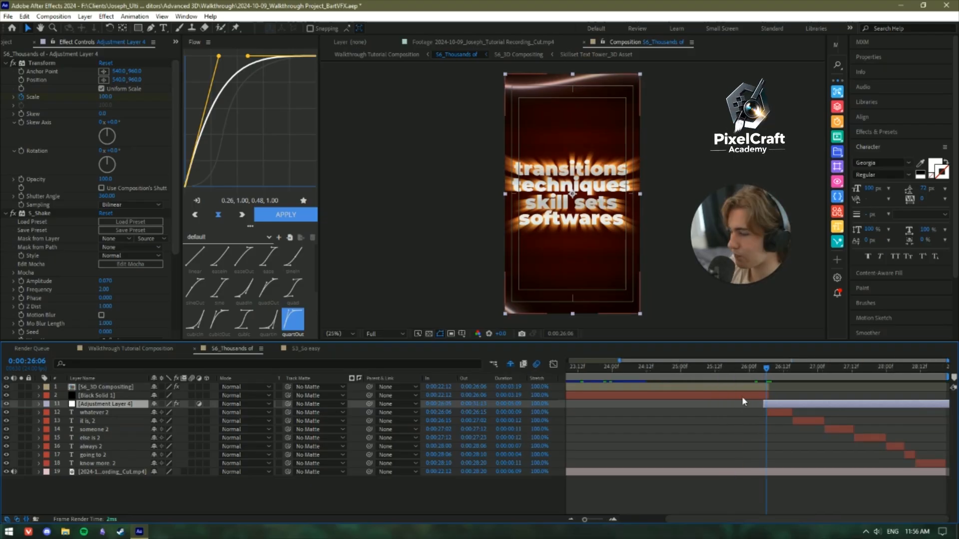
- Preview the S6_Thousands of composition from the adjustment layer's start
{"action": "key", "text": "Page_Down"}
{"action": "scroll", "coordinate": [807, 435], "scroll_direction": "up", "scroll_amount": 3}
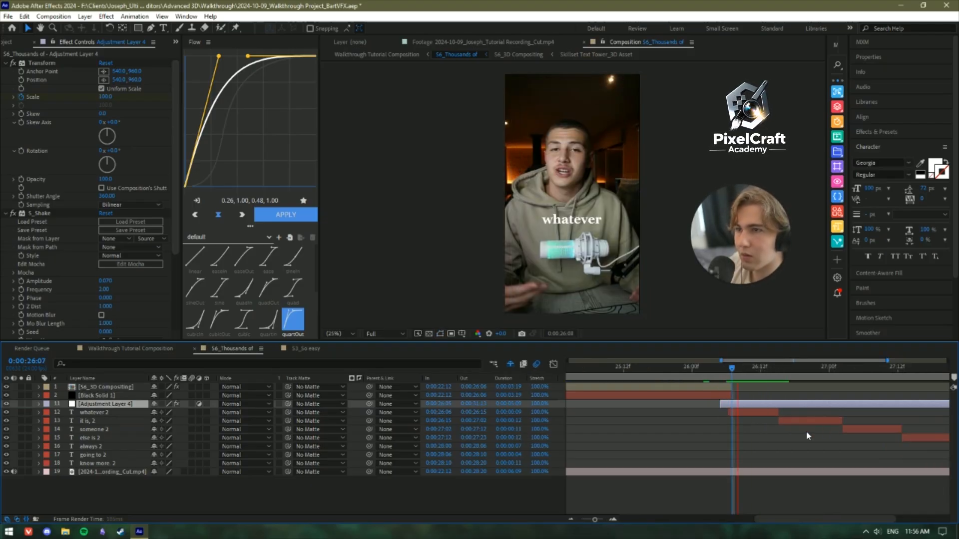
{"action": "key", "text": "space"}
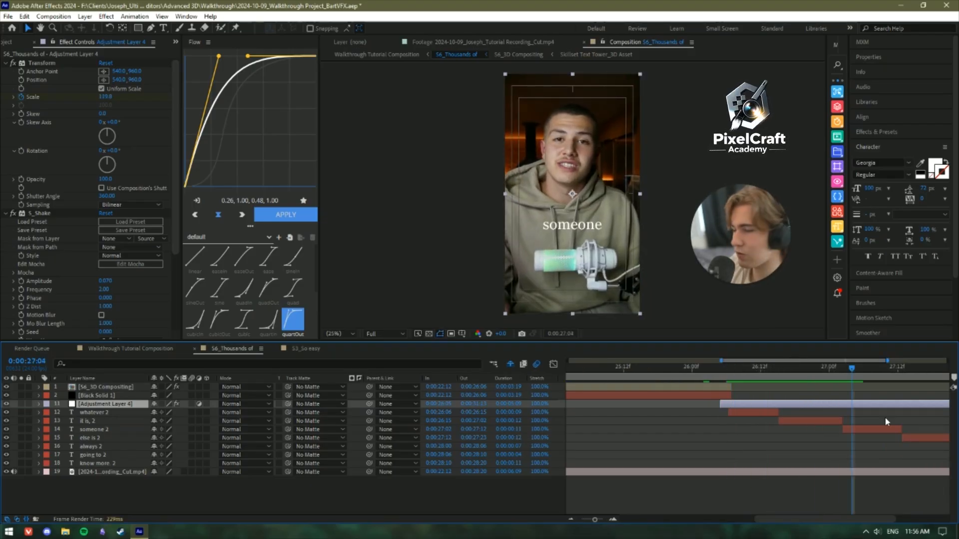
- Shift the adjustment layer's opening Scale keyframes to line up with the start of the layer
{"action": "key", "text": "u"}
{"action": "left_click_drag", "start_coordinate": [893, 410], "coordinate": [750, 417]}
{"action": "left_click_drag", "start_coordinate": [892, 422], "coordinate": [723, 425]}
{"action": "mouse_move", "coordinate": [733, 374]}
{"action": "left_mouse_down"}
{"action": "mouse_move", "coordinate": [792, 370]}
{"action": "mouse_move", "coordinate": [732, 371]}
{"action": "left_mouse_up"}
{"action": "left_click", "coordinate": [803, 424]}
{"action": "left_click_drag", "start_coordinate": [803, 424], "coordinate": [669, 424]}
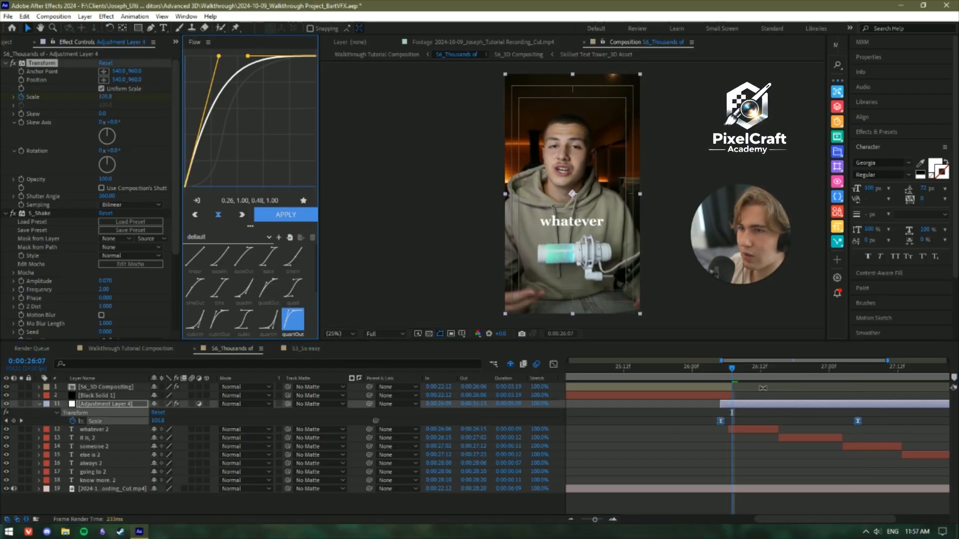
{"action": "left_click_drag", "start_coordinate": [734, 370], "coordinate": [939, 387]}
{"action": "scroll", "coordinate": [859, 454], "scroll_direction": "down", "scroll_amount": 4}
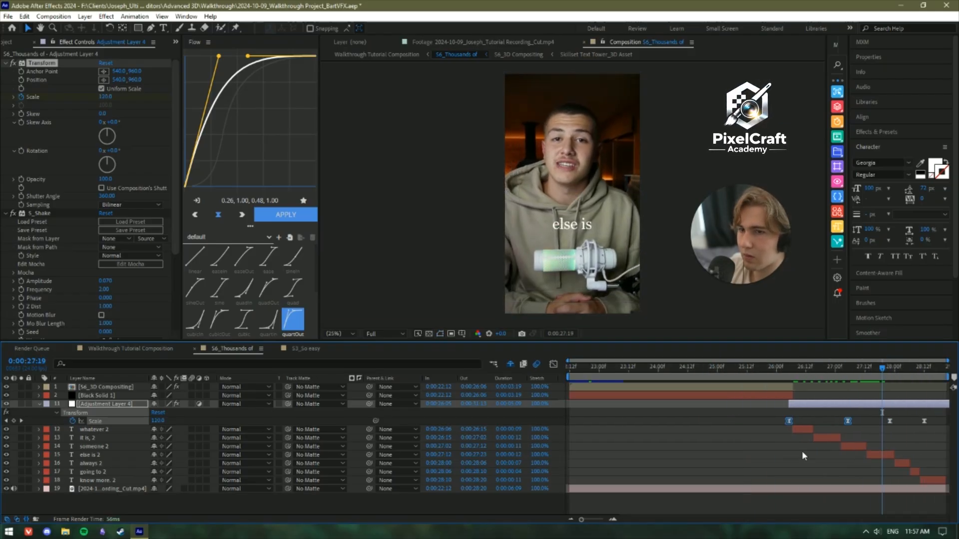
- Apply the quad ease in Flow to the adjustment layer's final Scale keyframes and preview the result
{"action": "key", "text": "space"}
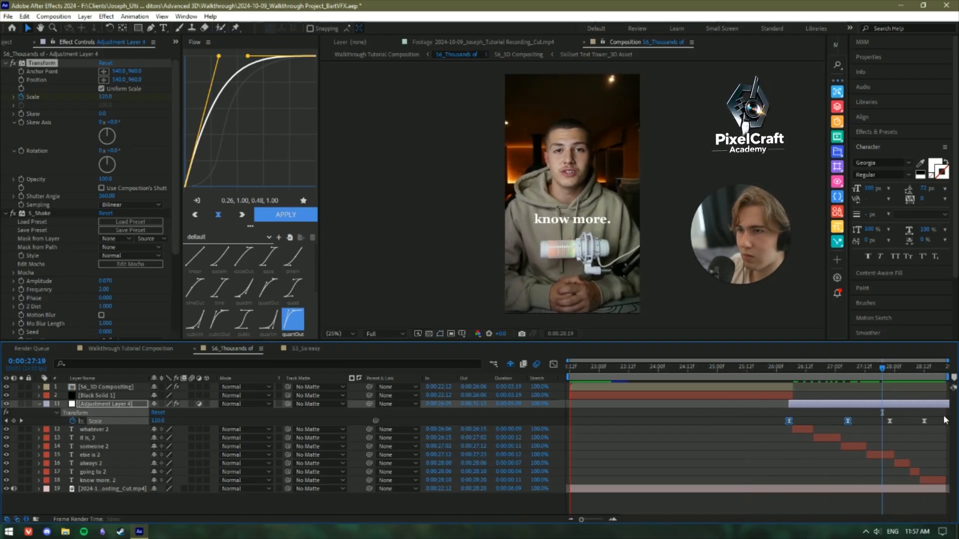
{"action": "mouse_move", "coordinate": [884, 372]}
{"action": "left_mouse_down"}
{"action": "mouse_move", "coordinate": [855, 372]}
{"action": "mouse_move", "coordinate": [880, 372]}
{"action": "mouse_move", "coordinate": [868, 369]}
{"action": "left_mouse_up"}
{"action": "left_click_drag", "start_coordinate": [890, 423], "coordinate": [950, 434]}
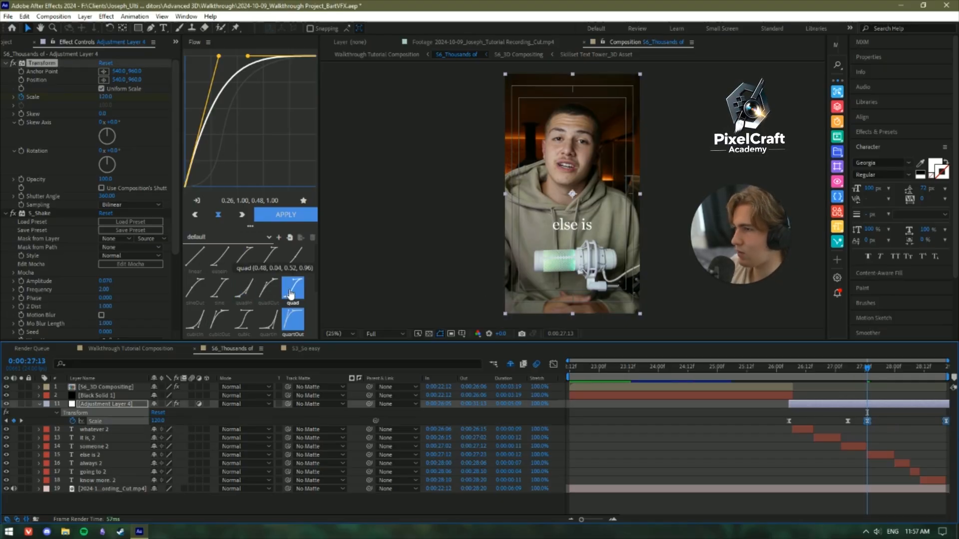
{"action": "left_click", "coordinate": [269, 288]}
{"action": "left_click", "coordinate": [293, 289]}
{"action": "left_click_drag", "start_coordinate": [868, 367], "coordinate": [791, 364]}
{"action": "key", "text": "space"}
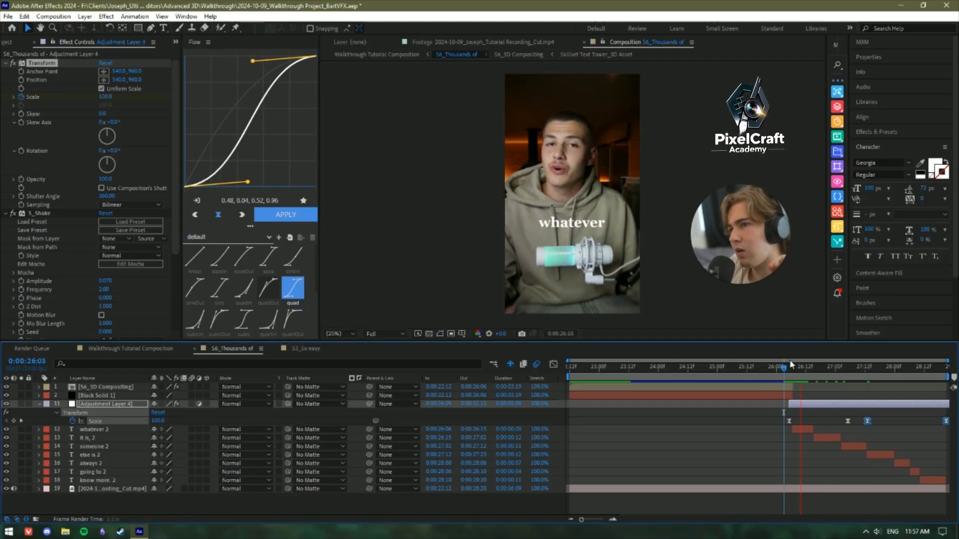
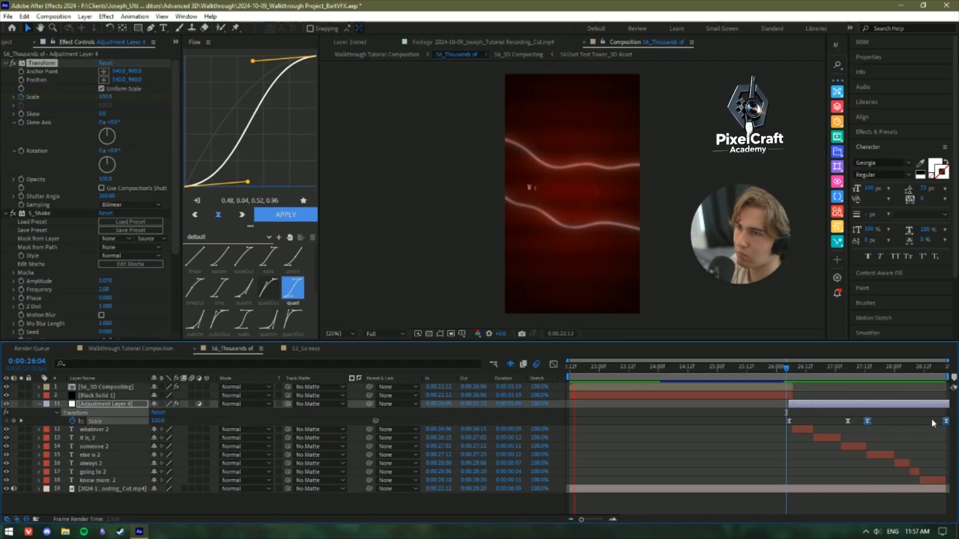
- Open the S7_Outro composition from the Walkthrough Tutorial Composition
{"action": "left_click", "coordinate": [799, 372]}
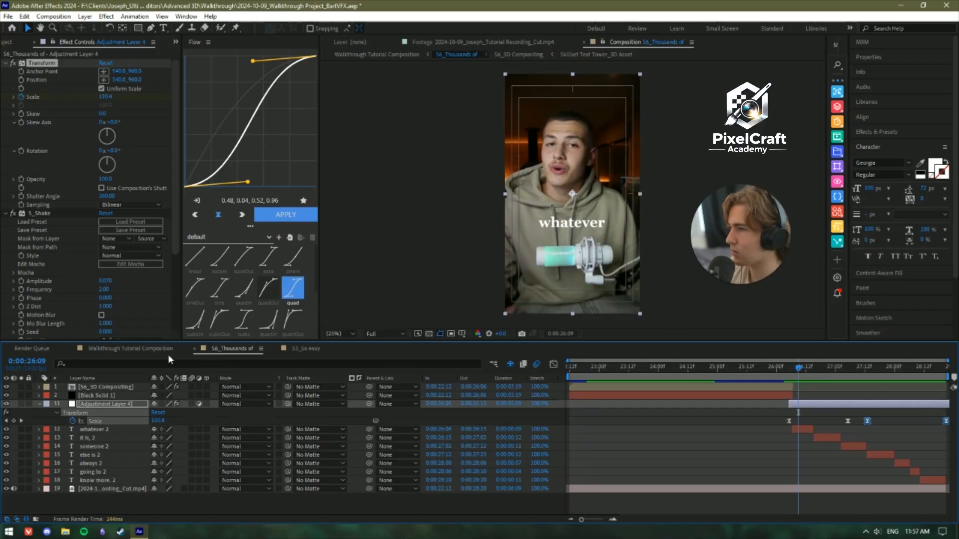
{"action": "left_click", "coordinate": [168, 351]}
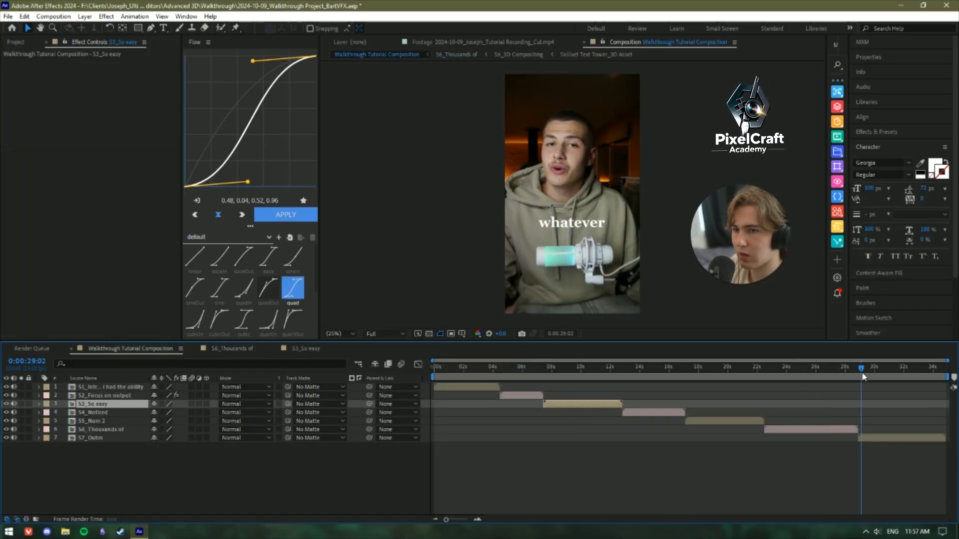
{"action": "double_click", "coordinate": [873, 438]}
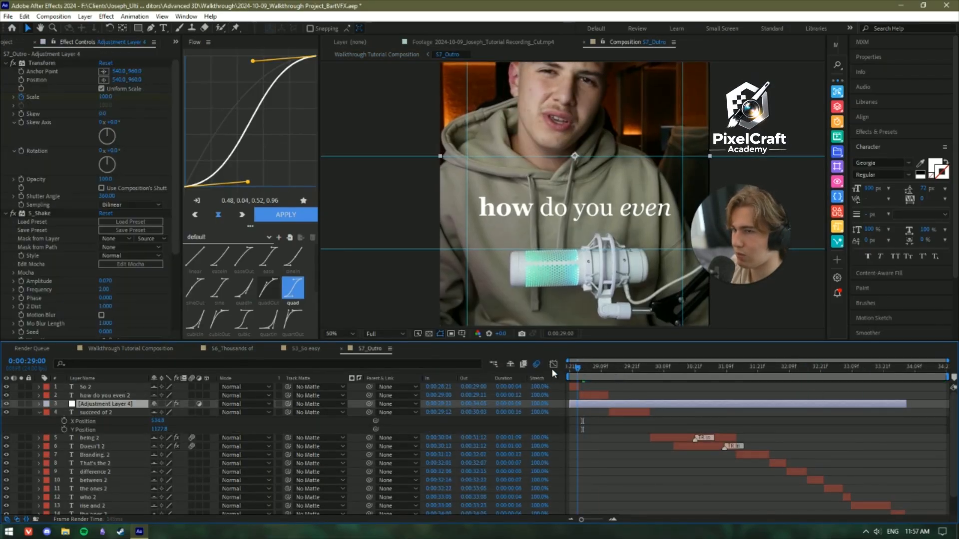
- Move the adjustment layer to the top of the S7_Outro layer stack and preview it
{"action": "key", "text": "Home"}
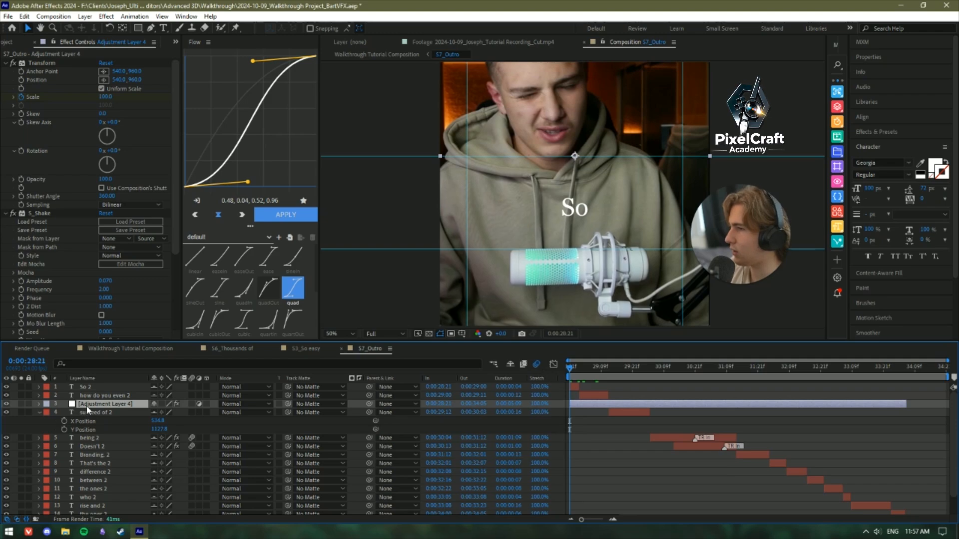
{"action": "left_click_drag", "start_coordinate": [88, 405], "coordinate": [107, 385]}
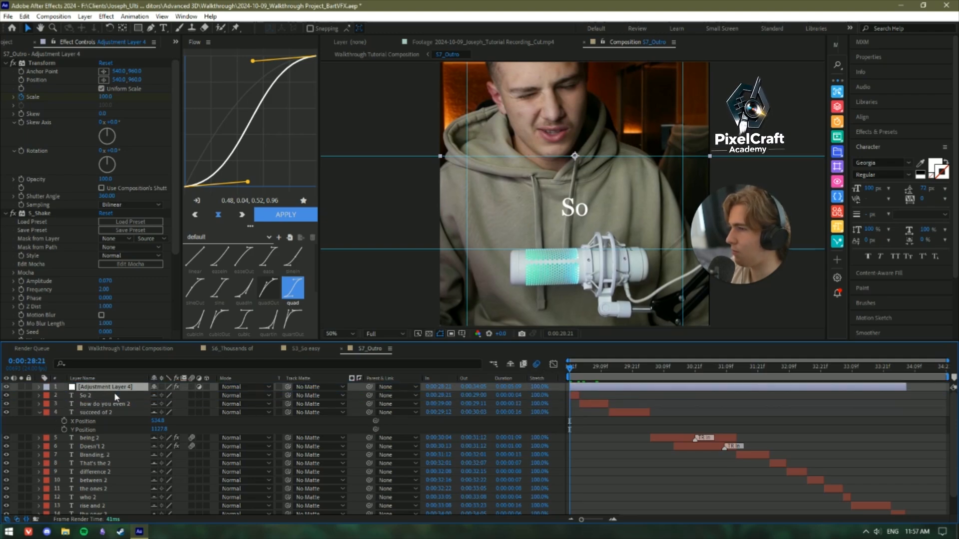
{"action": "key", "text": "space"}
{"action": "key", "text": "space"}
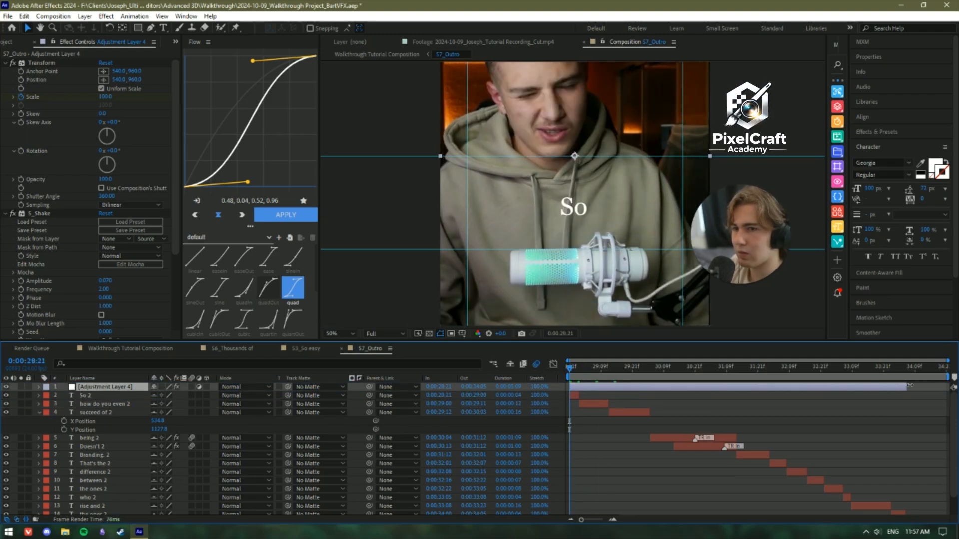
- Set the viewer magnification to 25% and preview the S7_Outro composition from its start
{"action": "left_click", "coordinate": [340, 331]}
{"action": "left_click", "coordinate": [355, 349]}
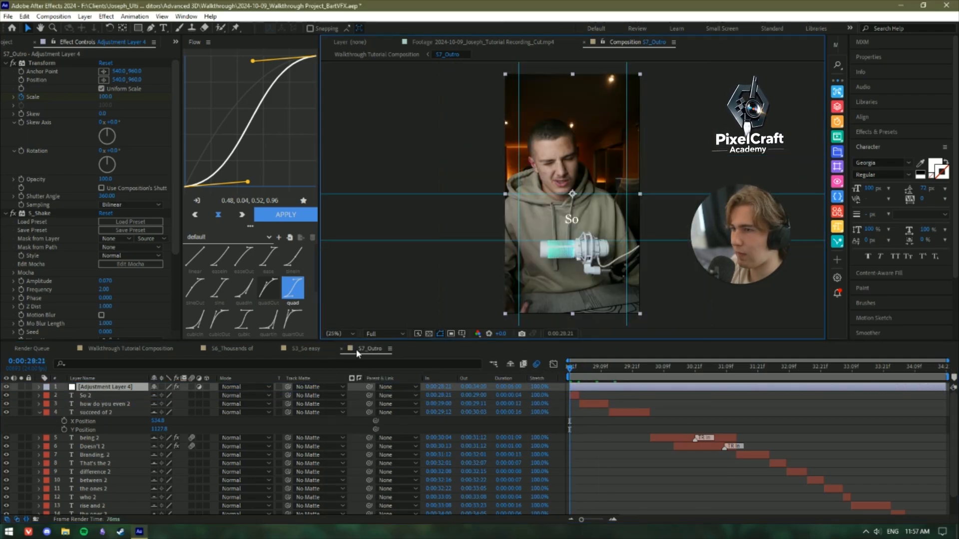
{"action": "key", "text": "space"}
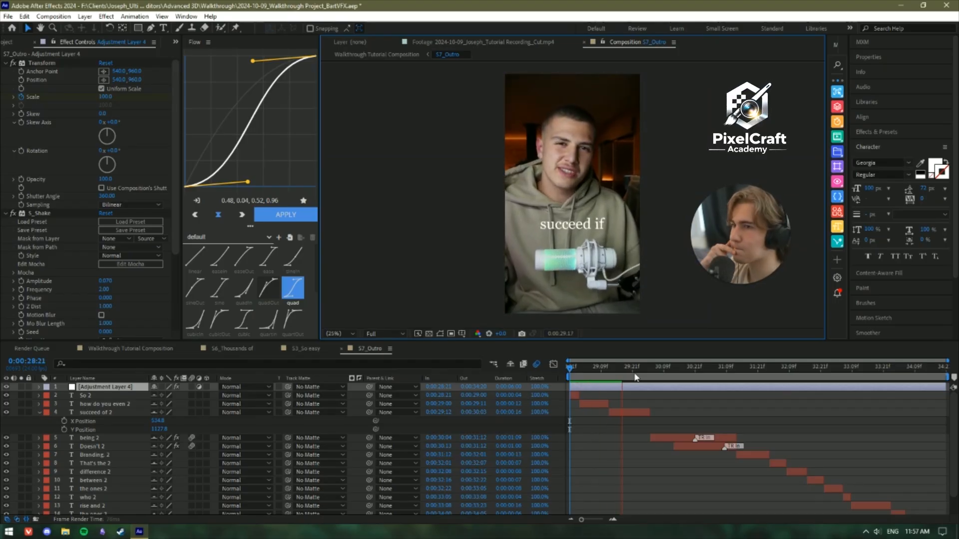
{"action": "left_click", "coordinate": [616, 372]}
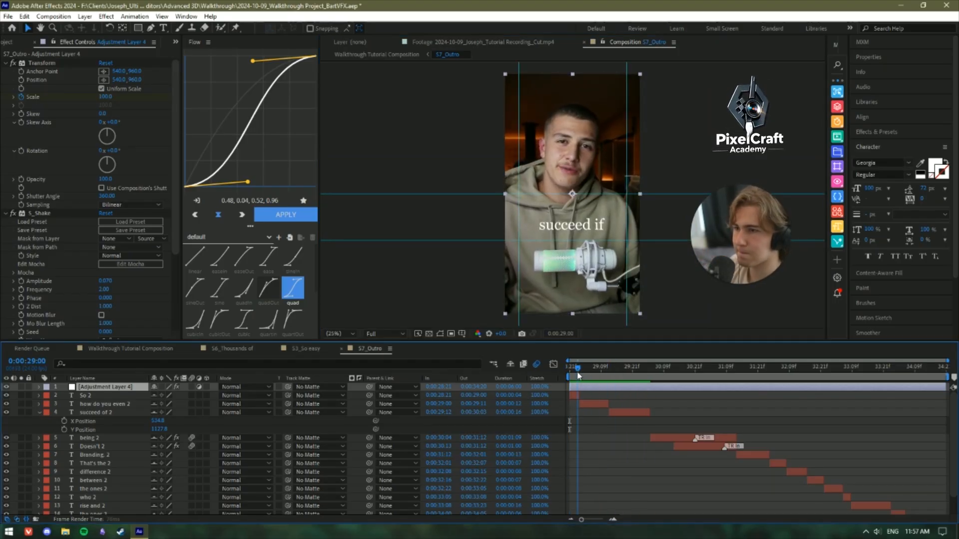
{"action": "scroll", "coordinate": [95, 488], "scroll_direction": "down", "scroll_amount": 2}
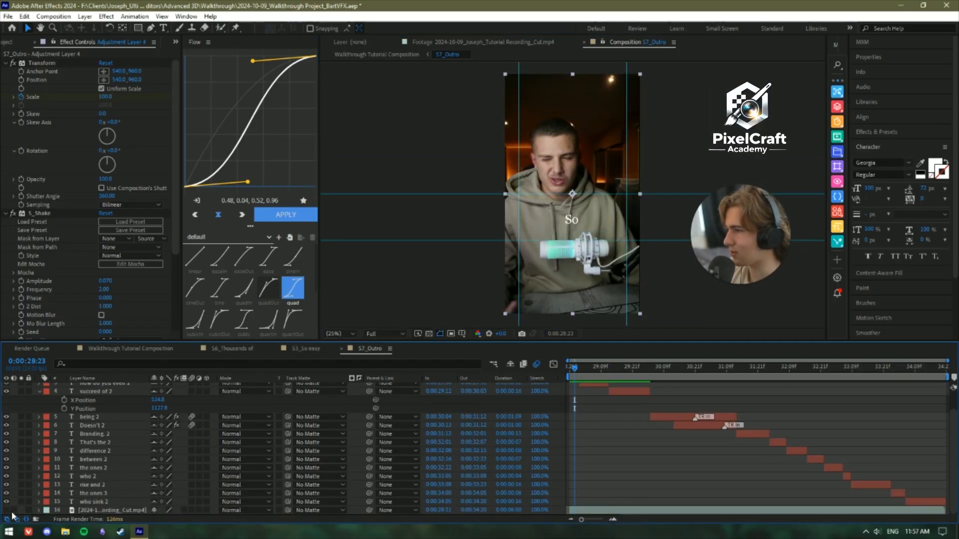
{"action": "scroll", "coordinate": [190, 485], "scroll_direction": "up", "scroll_amount": 2}
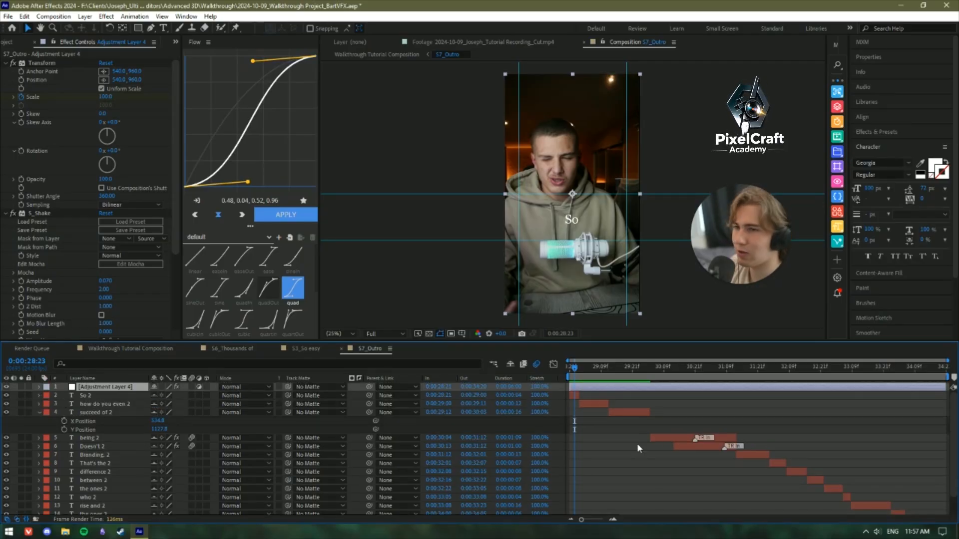
{"action": "key", "text": "space"}
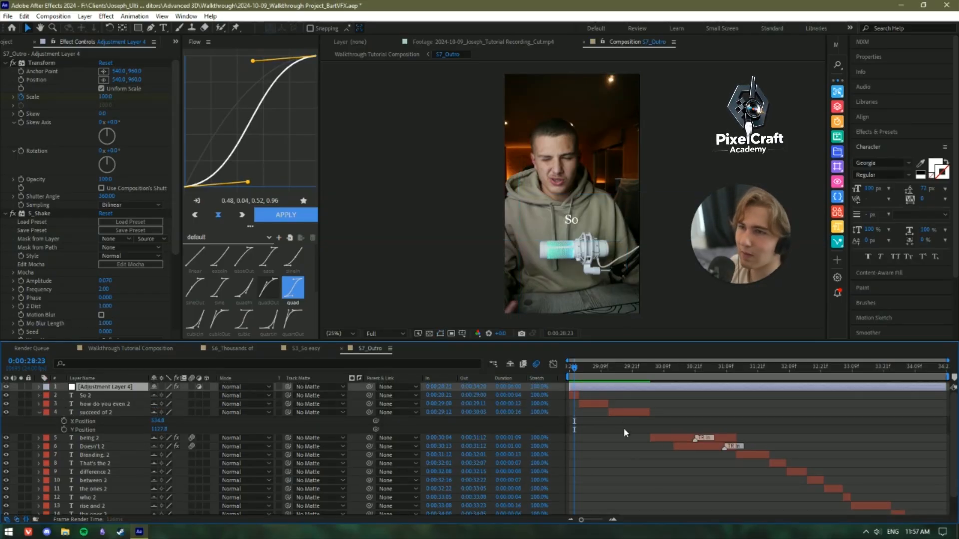
{"action": "left_click", "coordinate": [659, 374]}
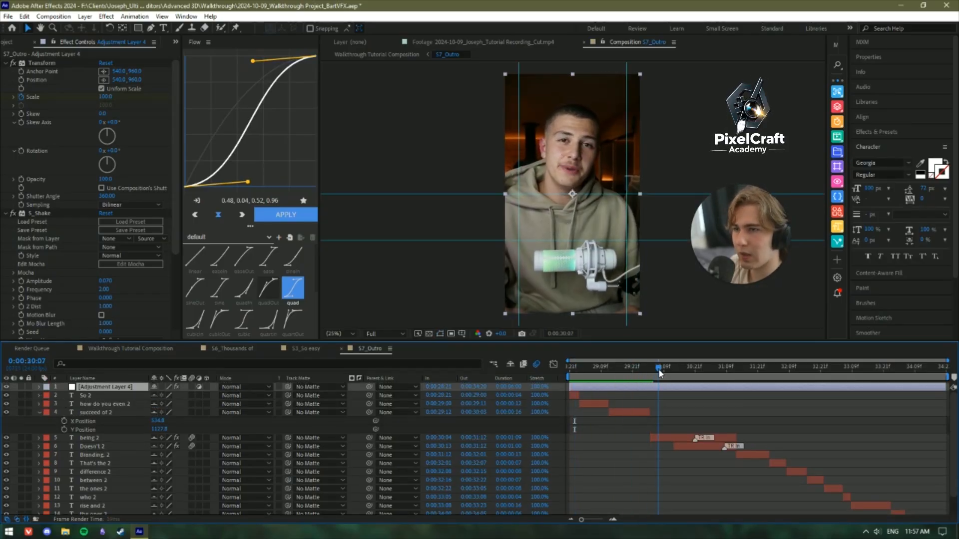
- Reveal the adjustment layer's Scale keyframes and set the opening zoom keyframe's Scale to 110
{"action": "key", "text": "u"}
{"action": "mouse_move", "coordinate": [650, 375]}
{"action": "left_mouse_down"}
{"action": "mouse_move", "coordinate": [601, 374]}
{"action": "mouse_move", "coordinate": [657, 383]}
{"action": "left_mouse_up"}
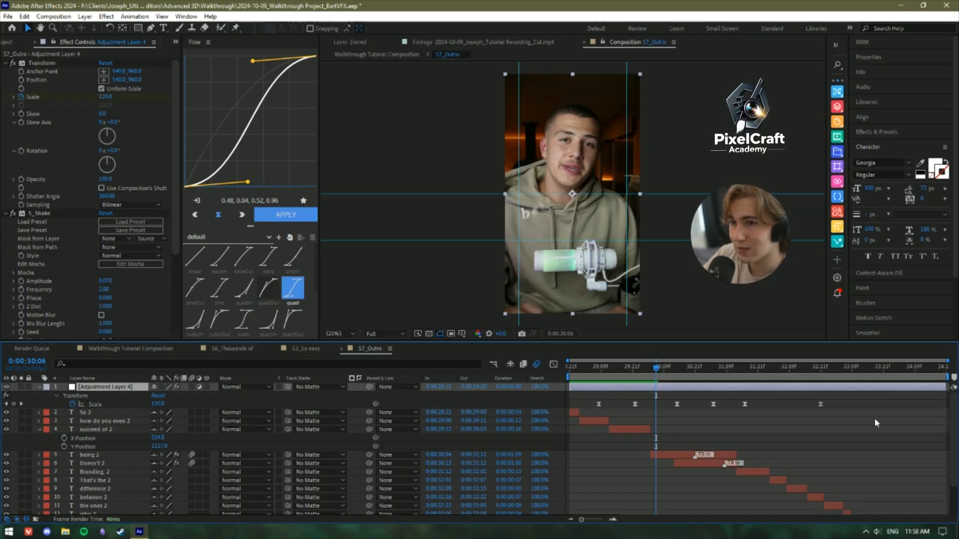
{"action": "left_click_drag", "start_coordinate": [859, 418], "coordinate": [670, 411]}
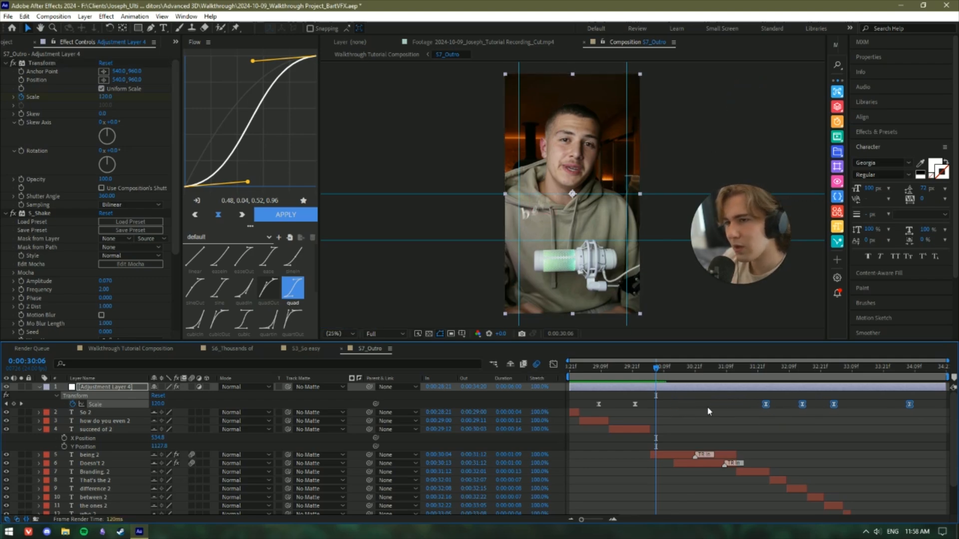
{"action": "left_click", "coordinate": [645, 392]}
{"action": "left_click_drag", "start_coordinate": [644, 397], "coordinate": [582, 407]}
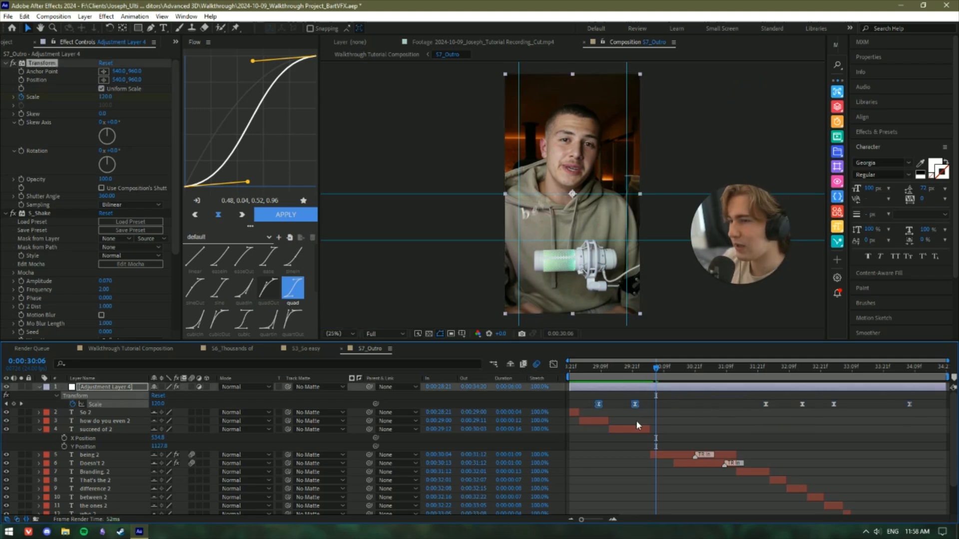
{"action": "key", "text": "j"}
{"action": "left_click", "coordinate": [642, 407]}
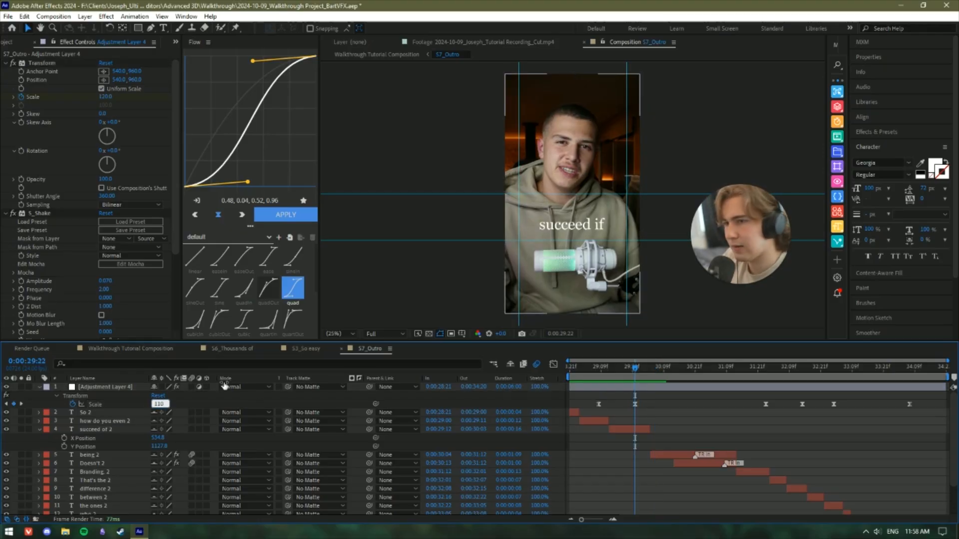
{"action": "type", "text": "110"}
{"action": "key", "text": "Return"}
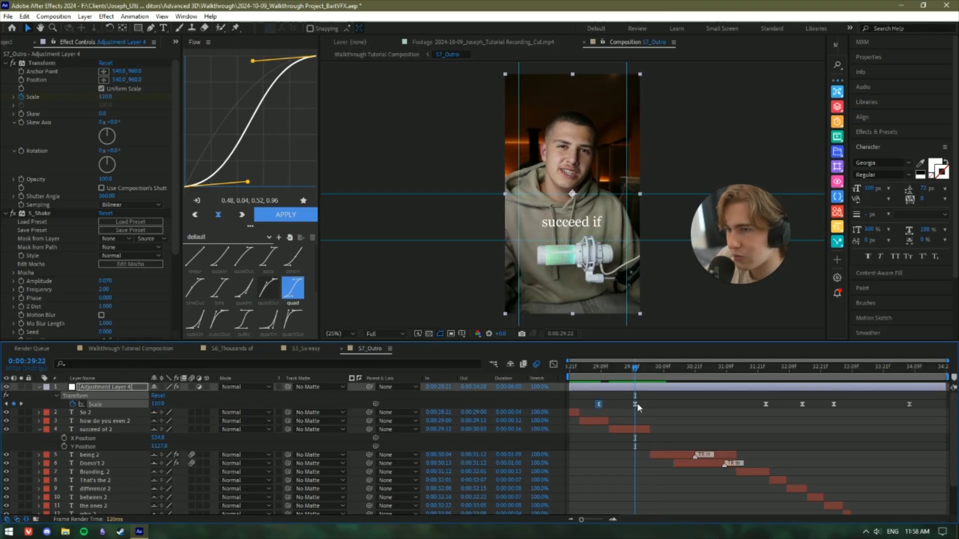
- Reposition the Scale keyframes, moving the first to the layer's start and the outro zoom keyframes earlier
{"action": "left_click_drag", "start_coordinate": [636, 402], "coordinate": [569, 404]}
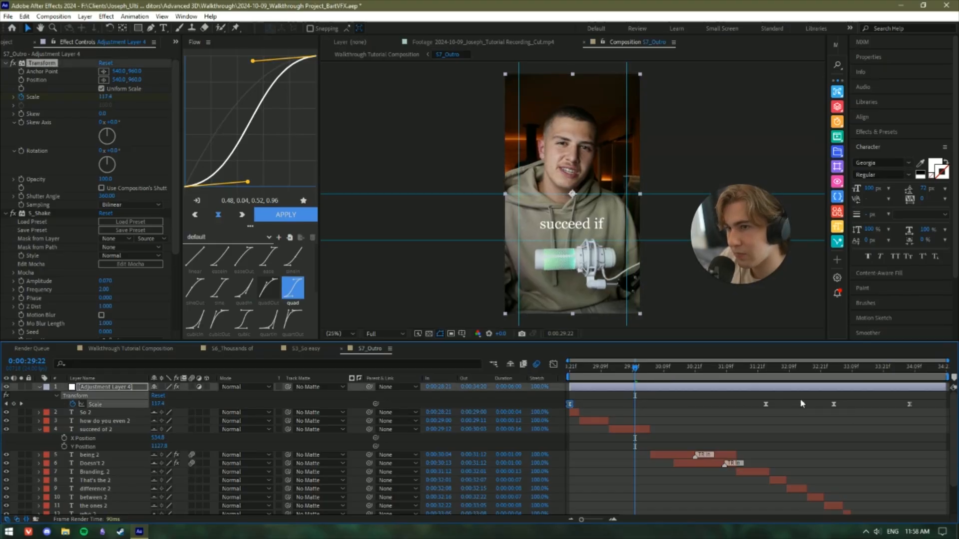
{"action": "left_click_drag", "start_coordinate": [808, 397], "coordinate": [652, 418]}
{"action": "mouse_move", "coordinate": [649, 372]}
{"action": "left_mouse_down"}
{"action": "mouse_move", "coordinate": [660, 372]}
{"action": "mouse_move", "coordinate": [627, 406]}
{"action": "left_mouse_up"}
{"action": "scroll", "coordinate": [651, 394], "scroll_direction": "up", "scroll_amount": 2}
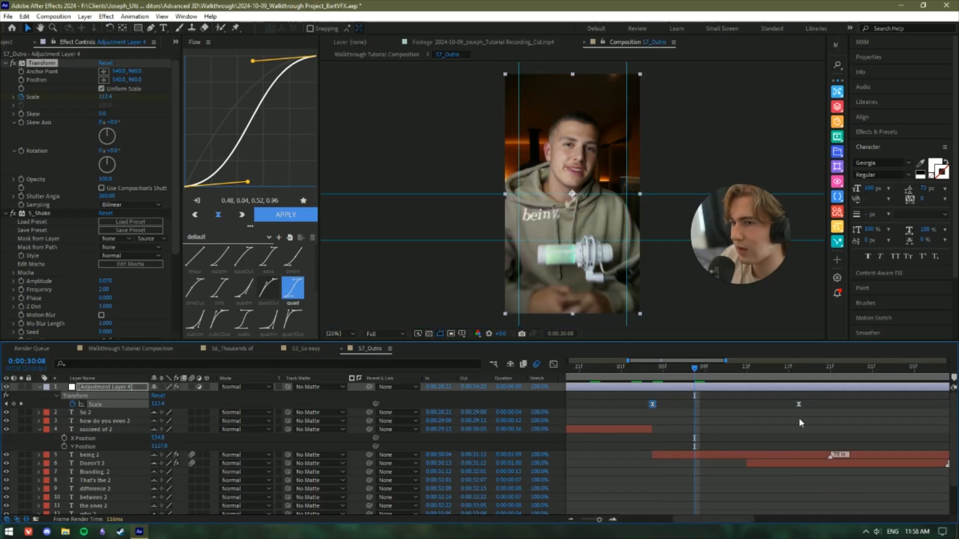
{"action": "mouse_move", "coordinate": [792, 416]}
{"action": "left_mouse_down"}
{"action": "mouse_move", "coordinate": [806, 402]}
{"action": "mouse_move", "coordinate": [747, 406]}
{"action": "left_mouse_up"}
{"action": "scroll", "coordinate": [748, 415], "scroll_direction": "down", "scroll_amount": 2}
{"action": "left_click", "coordinate": [713, 407]}
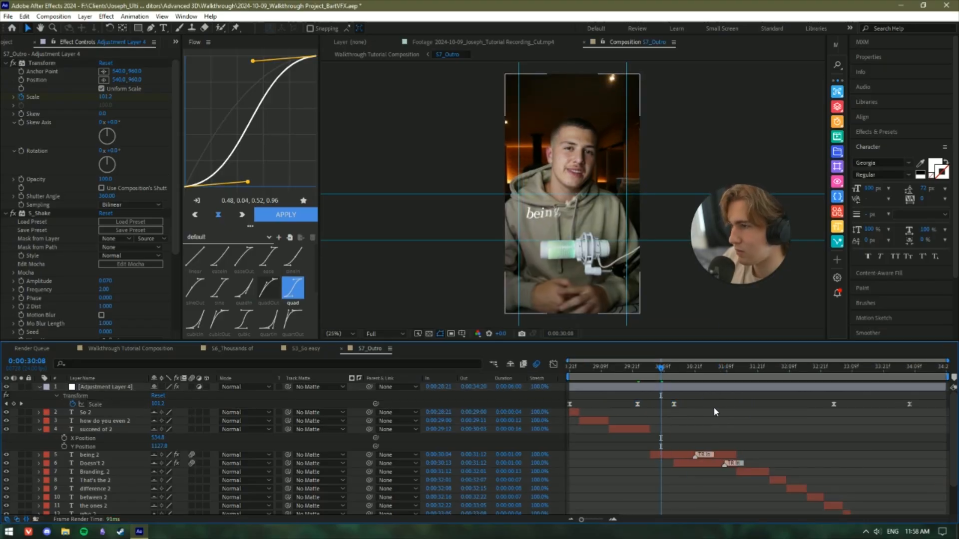
- Select the middle Scale keyframes and switch the Flow preset library to pwe-sets
{"action": "key", "text": "j"}
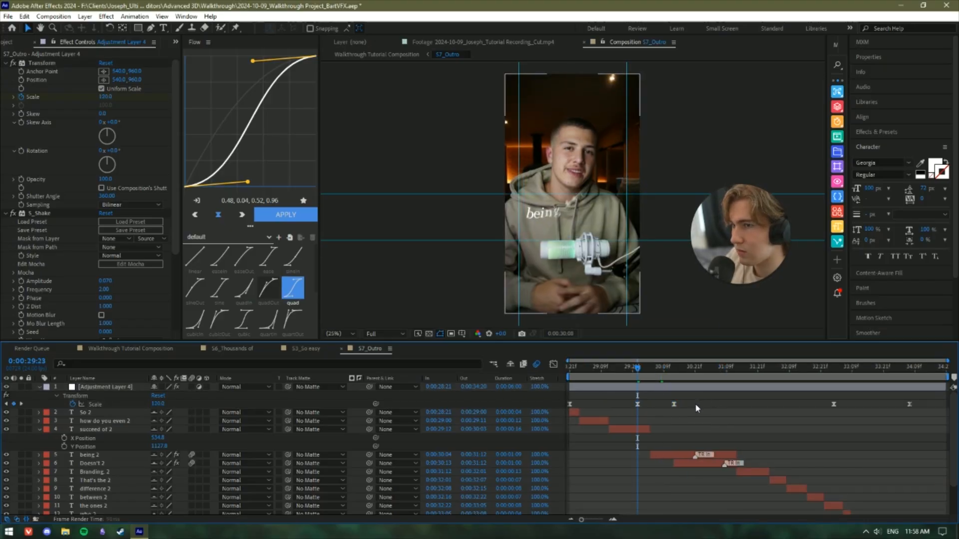
{"action": "left_click_drag", "start_coordinate": [676, 403], "coordinate": [611, 413]}
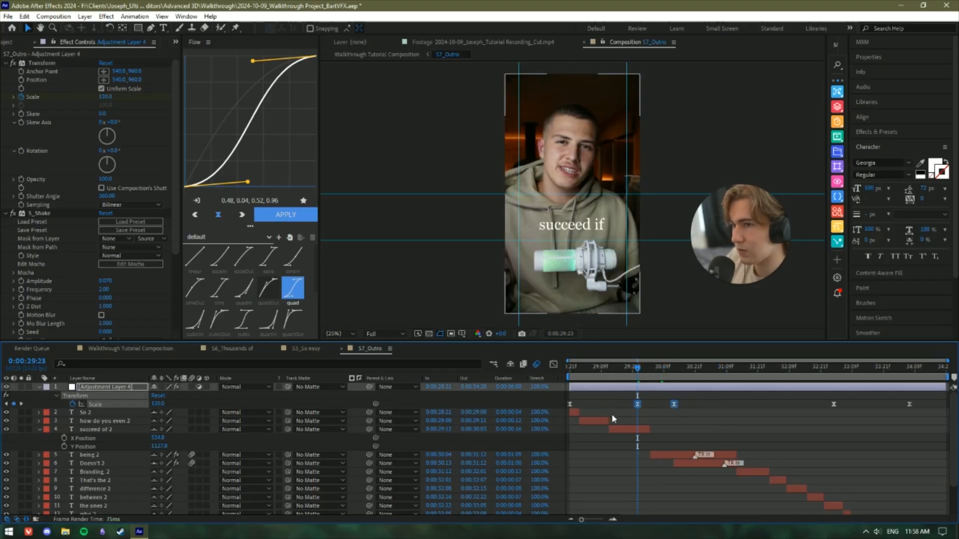
{"action": "right_click", "coordinate": [638, 405]}
{"action": "mouse_move", "coordinate": [719, 398]}
{"action": "left_click", "coordinate": [799, 495]}
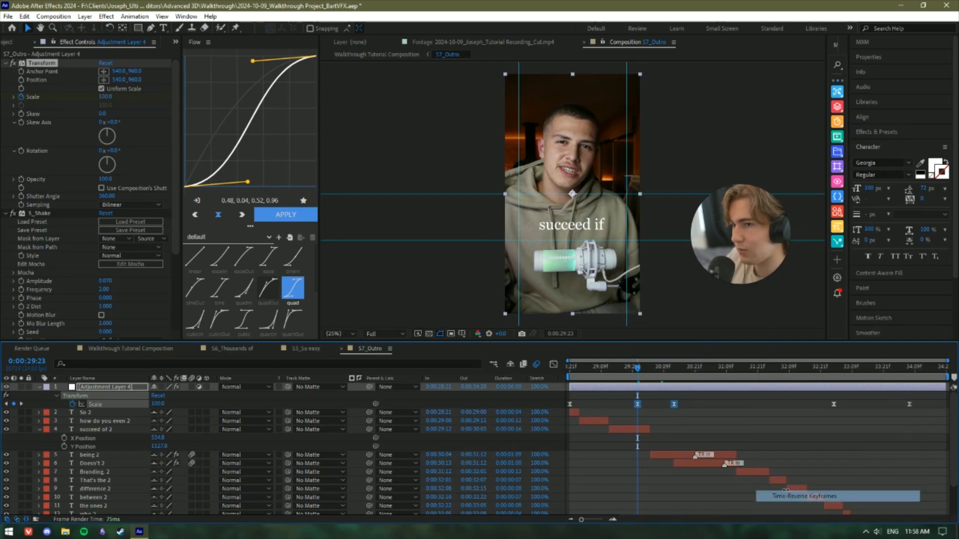
{"action": "right_click", "coordinate": [675, 406]}
{"action": "left_click", "coordinate": [220, 236]}
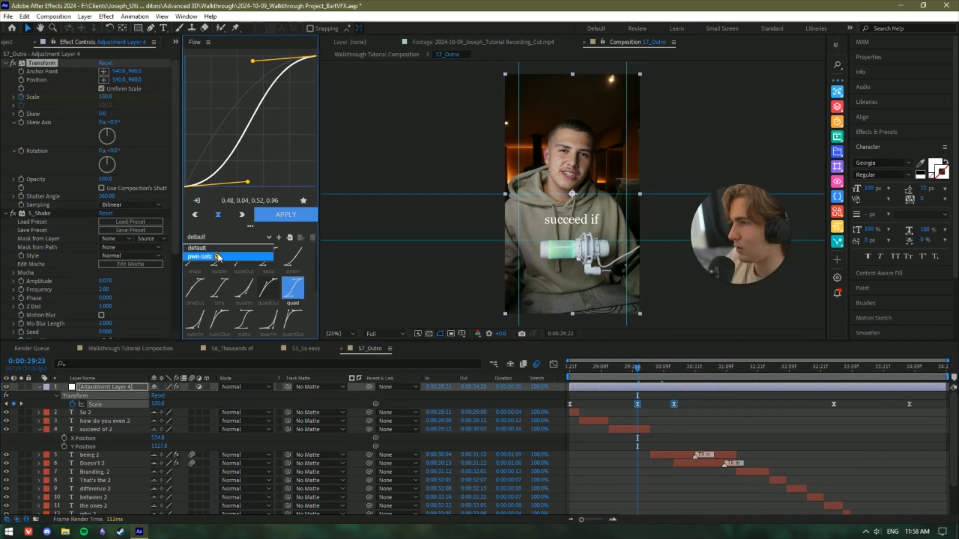
{"action": "left_click", "coordinate": [218, 256]}
{"action": "left_click", "coordinate": [220, 257]}
{"action": "left_click", "coordinate": [693, 402]}
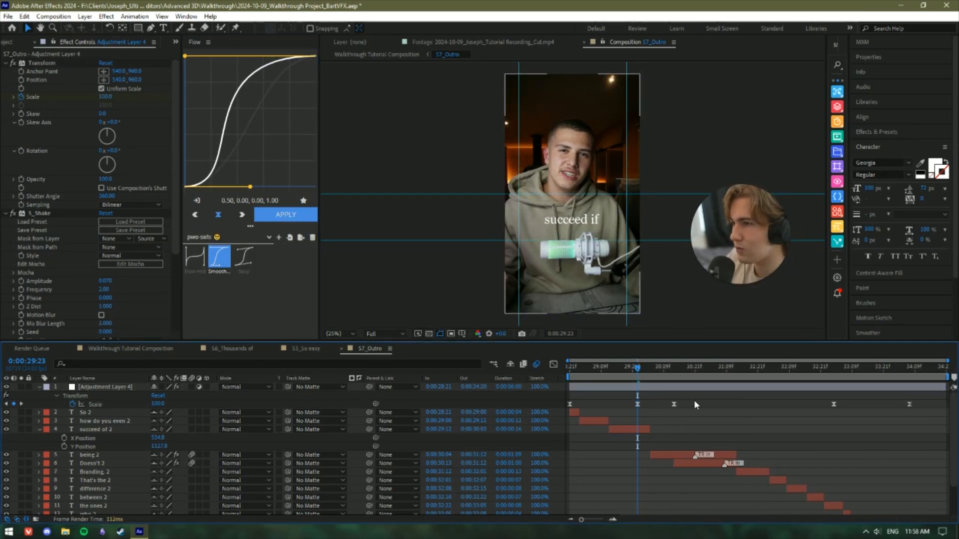
- Set the Scale to 110 at the first middle keyframe and 100 at the following keyframe
{"action": "left_click", "coordinate": [159, 404]}
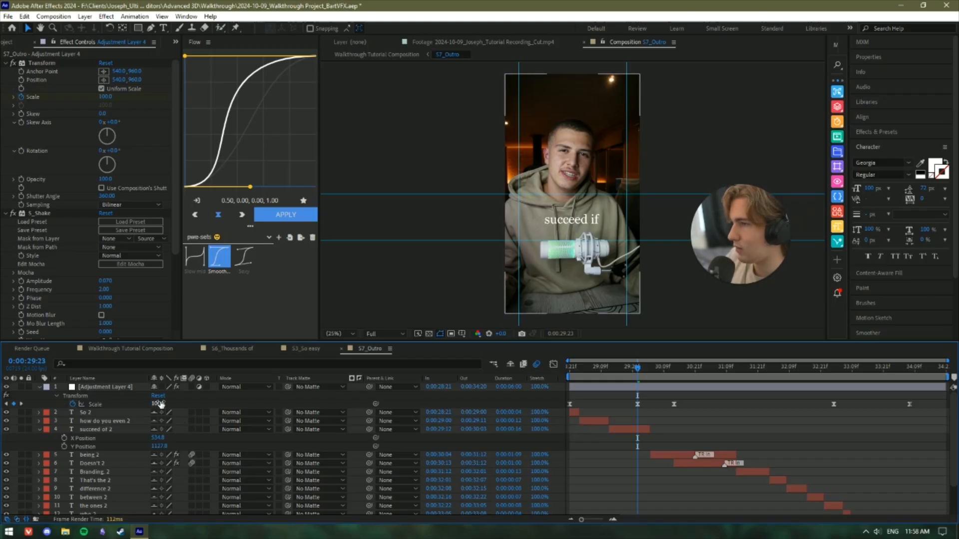
{"action": "key", "text": "k"}
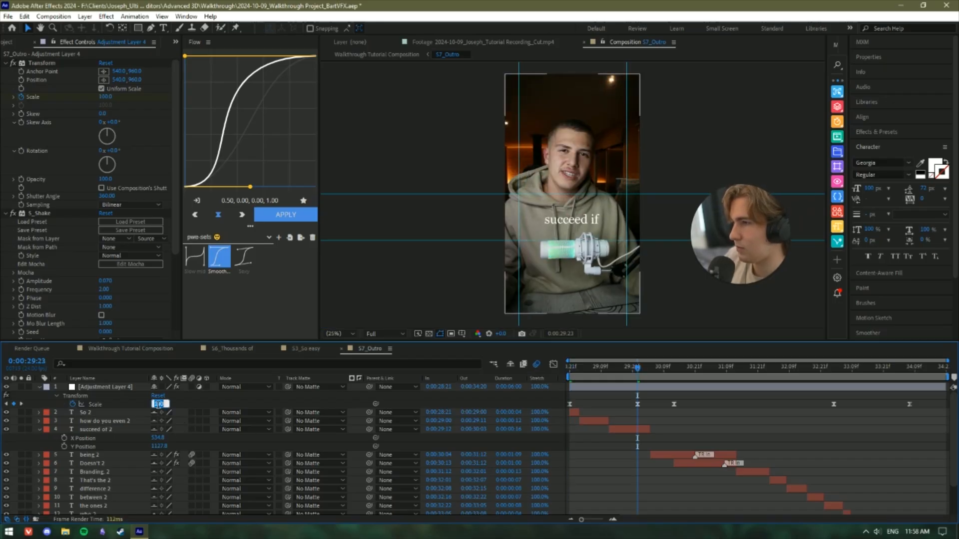
{"action": "key", "text": "Return"}
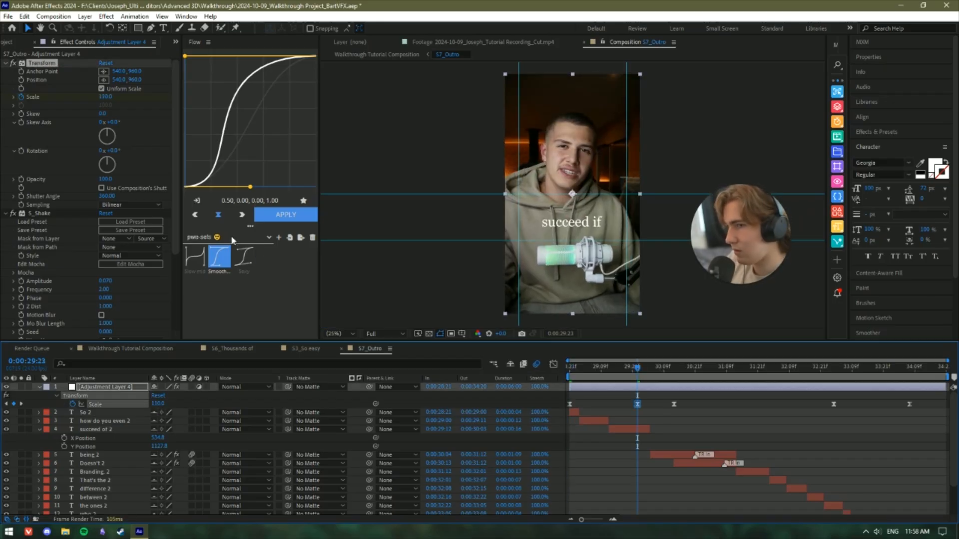
{"action": "left_click", "coordinate": [158, 403]}
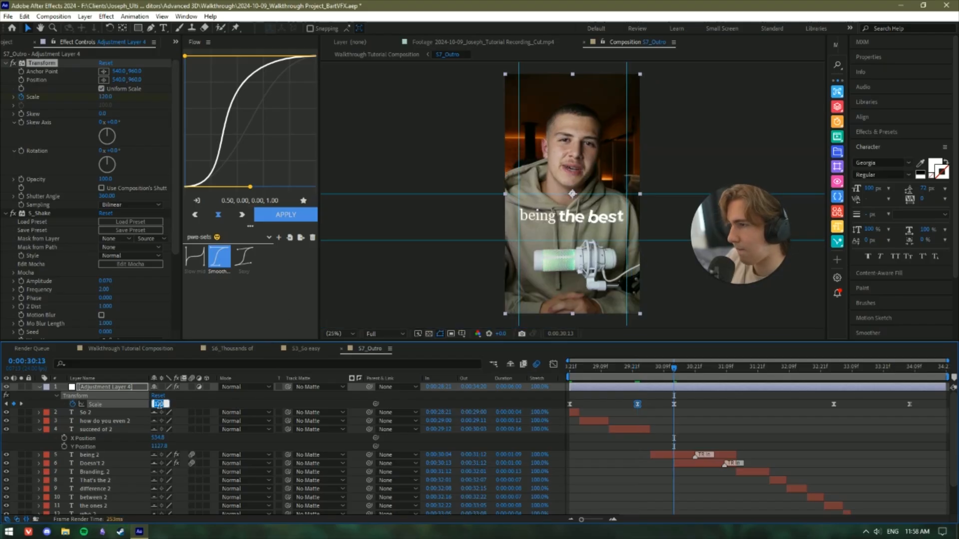
{"action": "type", "text": "100"}
{"action": "key", "text": "Return"}
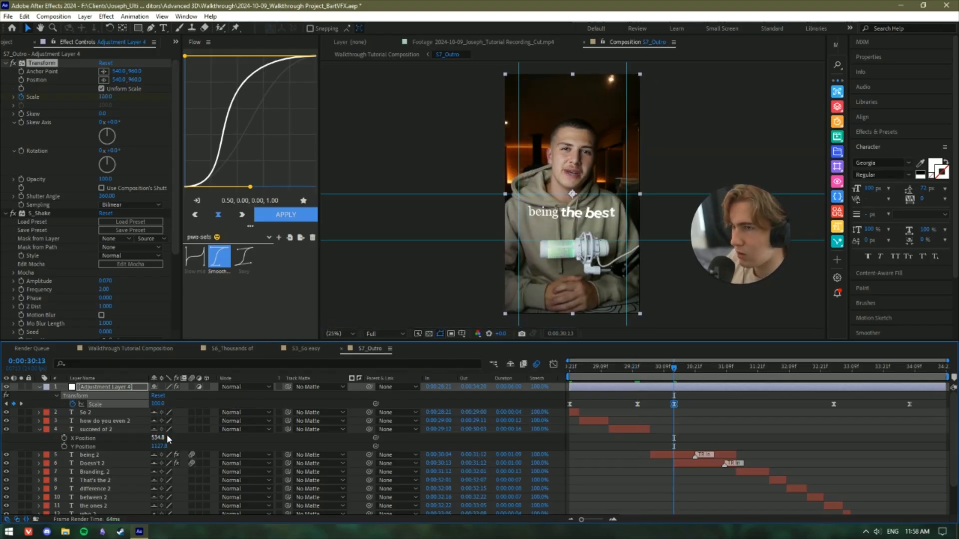
- Apply the selected pwe-sets Flow curve to the middle pair of Scale keyframes
{"action": "left_click_drag", "start_coordinate": [634, 373], "coordinate": [632, 372]}
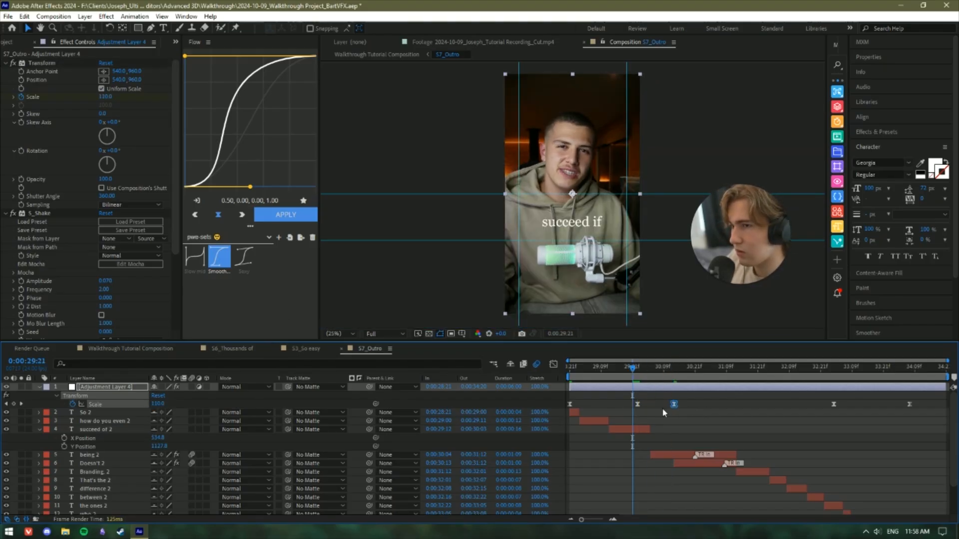
{"action": "left_click_drag", "start_coordinate": [702, 411], "coordinate": [633, 400]}
{"action": "left_click", "coordinate": [277, 213]}
- Preview the zoom and open the Graph Editor to inspect the Scale curve
{"action": "key", "text": "space"}
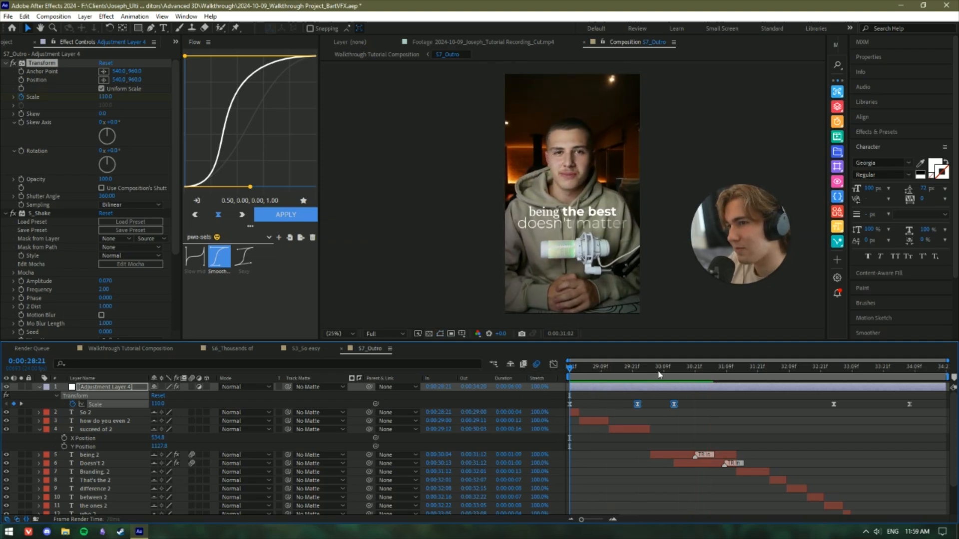
{"action": "key", "text": "space"}
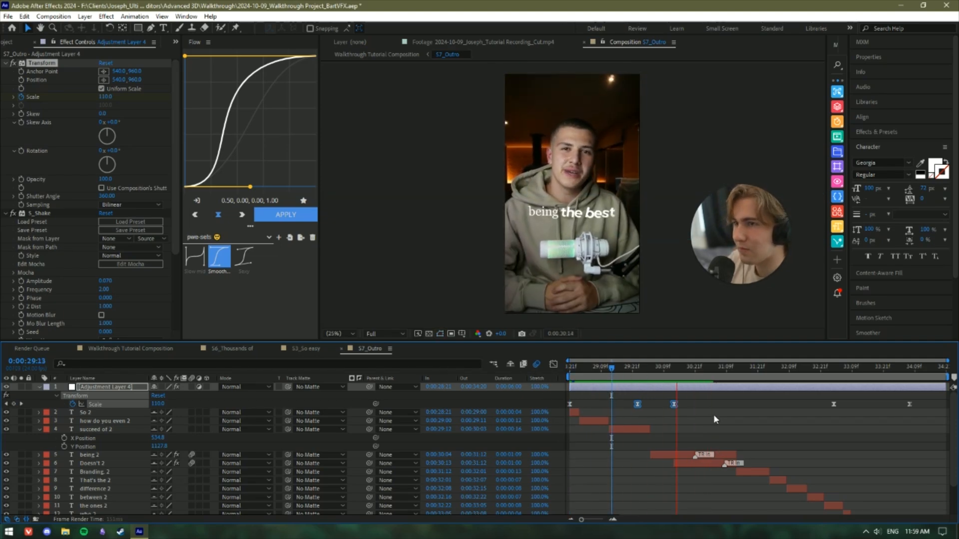
{"action": "left_click", "coordinate": [641, 381]}
{"action": "left_click_drag", "start_coordinate": [641, 381], "coordinate": [639, 381]}
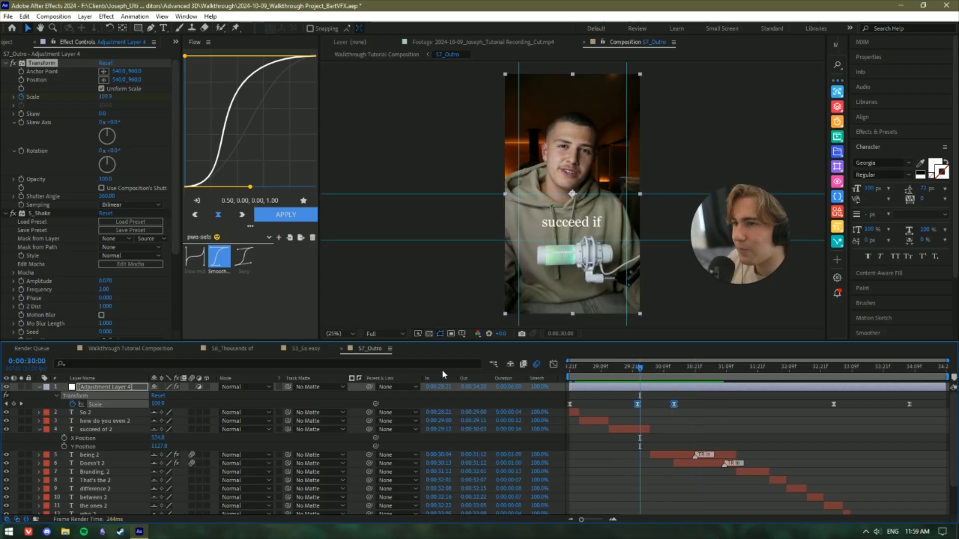
{"action": "left_click", "coordinate": [553, 365]}
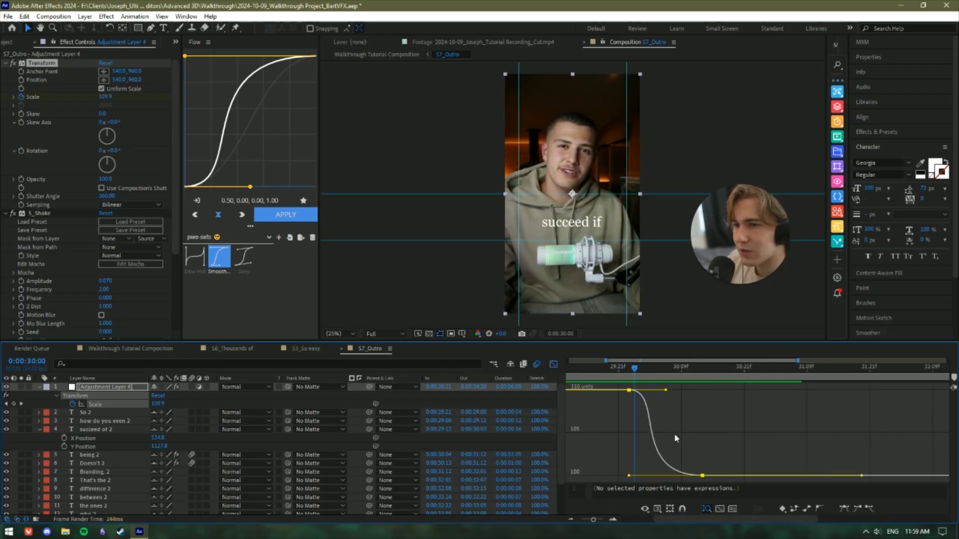
- Shift the first 100 Scale keyframe of the outro zoom slightly later in the graph and preview the zoom
{"action": "scroll", "coordinate": [674, 439], "scroll_direction": "up", "scroll_amount": 2}
{"action": "scroll", "coordinate": [690, 445], "scroll_direction": "down", "scroll_amount": 4}
{"action": "key", "text": "space"}
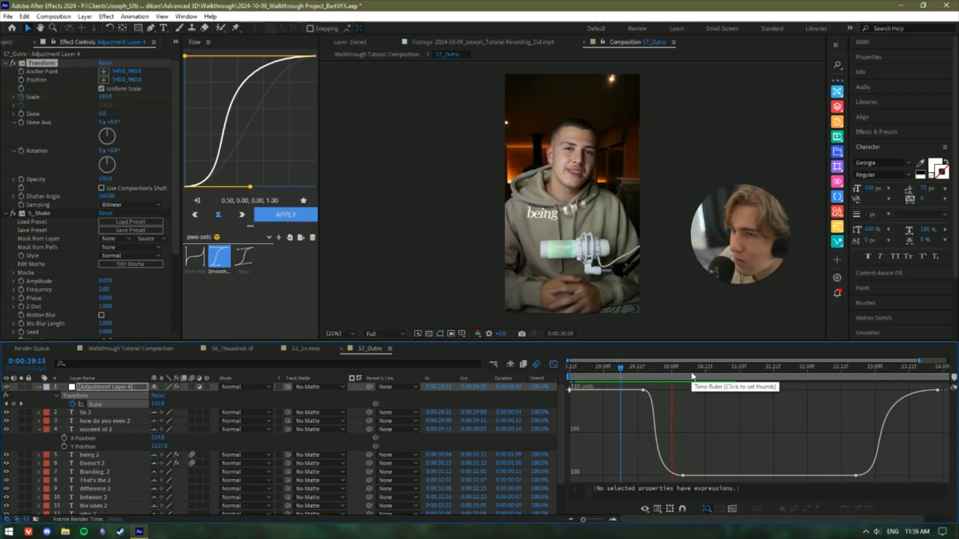
{"action": "left_click_drag", "start_coordinate": [683, 475], "coordinate": [725, 477]}
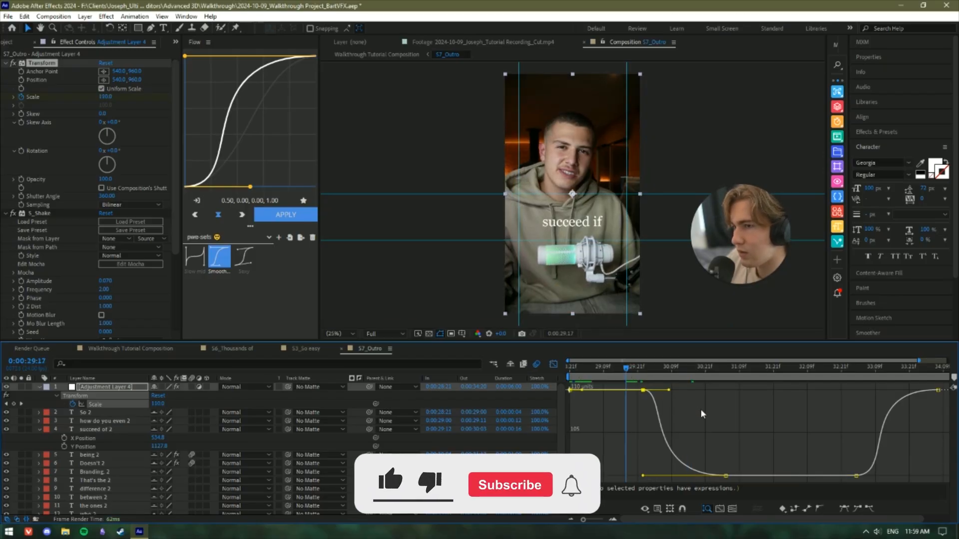
{"action": "key", "text": "space"}
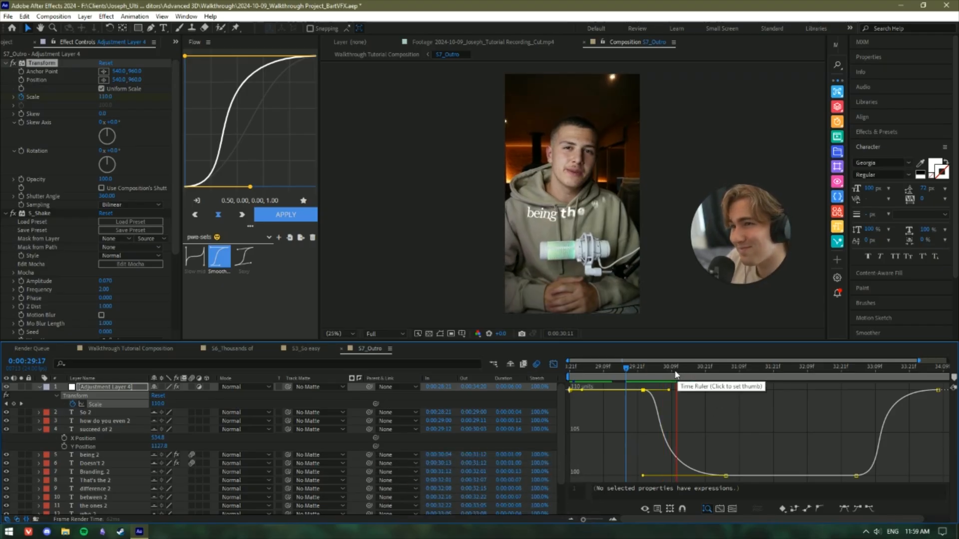
- Preview the outro and reposition the final rising Scale keyframes near the end of the graph
{"action": "left_click_drag", "start_coordinate": [626, 361], "coordinate": [620, 362]}
{"action": "key", "text": "space"}
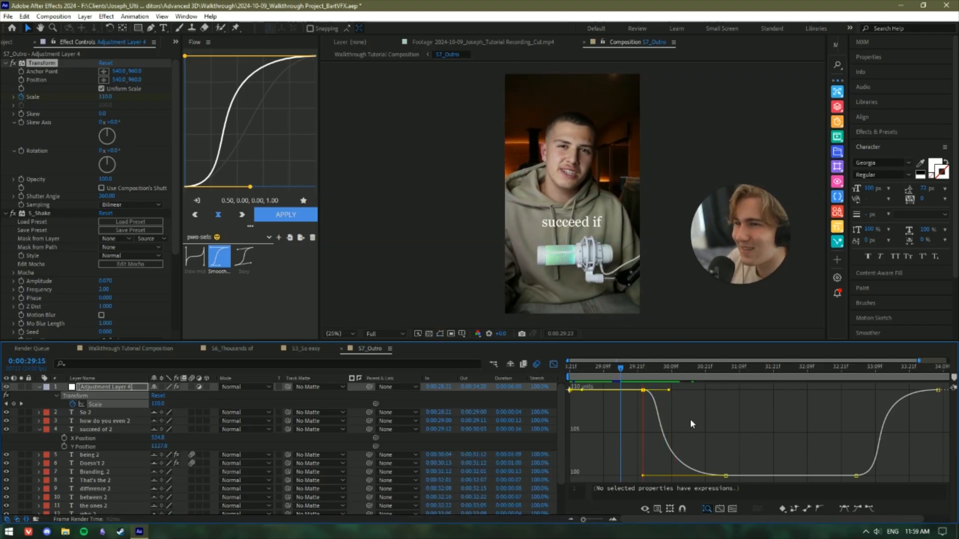
{"action": "left_click_drag", "start_coordinate": [667, 369], "coordinate": [851, 398]}
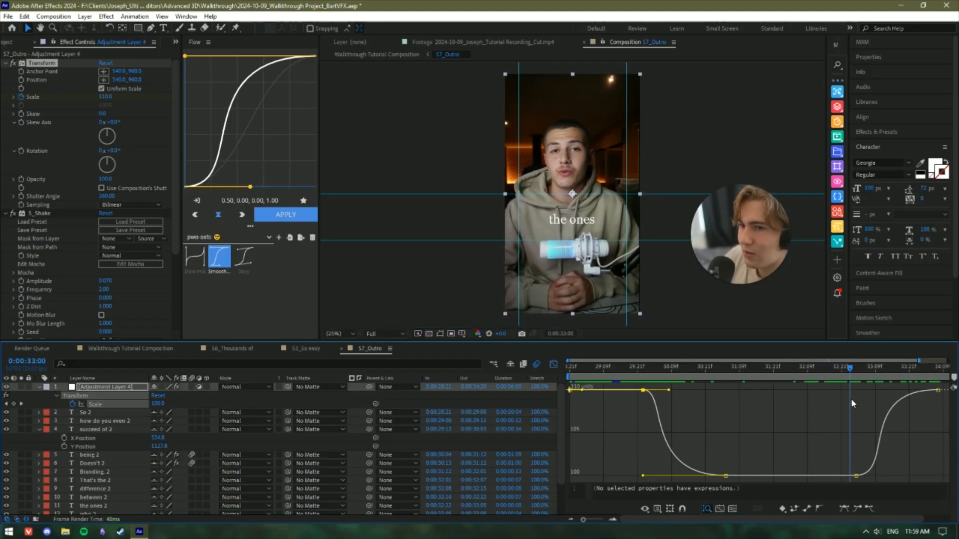
{"action": "left_click", "coordinate": [856, 476]}
{"action": "mouse_move", "coordinate": [938, 390]}
{"action": "left_mouse_down"}
{"action": "mouse_move", "coordinate": [903, 394]}
{"action": "mouse_move", "coordinate": [878, 374]}
{"action": "mouse_move", "coordinate": [936, 377]}
{"action": "left_mouse_up"}
{"action": "left_click", "coordinate": [886, 403]}
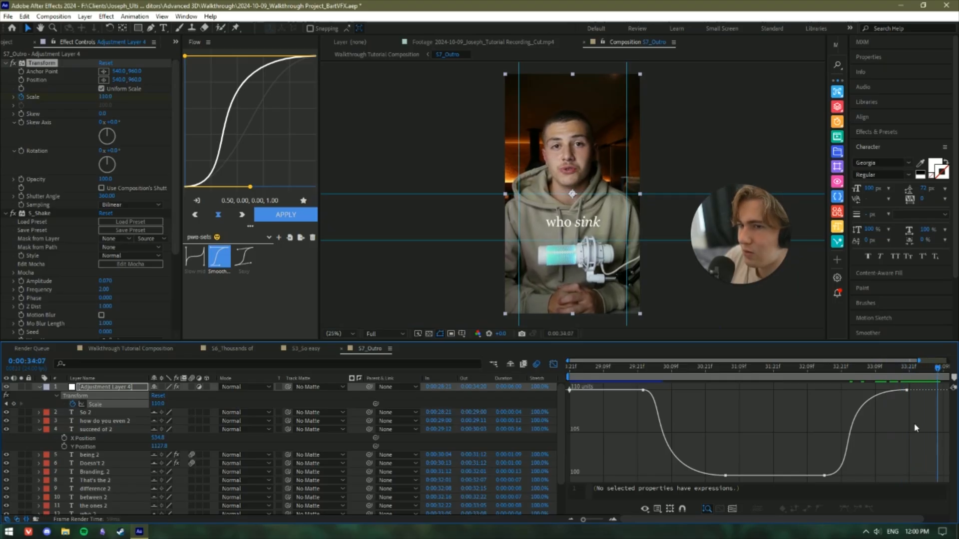
- Paste a 100 Scale keyframe at the end of the adjustment layer's zoom animation
{"action": "scroll", "coordinate": [915, 427], "scroll_direction": "down", "scroll_amount": 1}
{"action": "left_click_drag", "start_coordinate": [899, 395], "coordinate": [797, 487]}
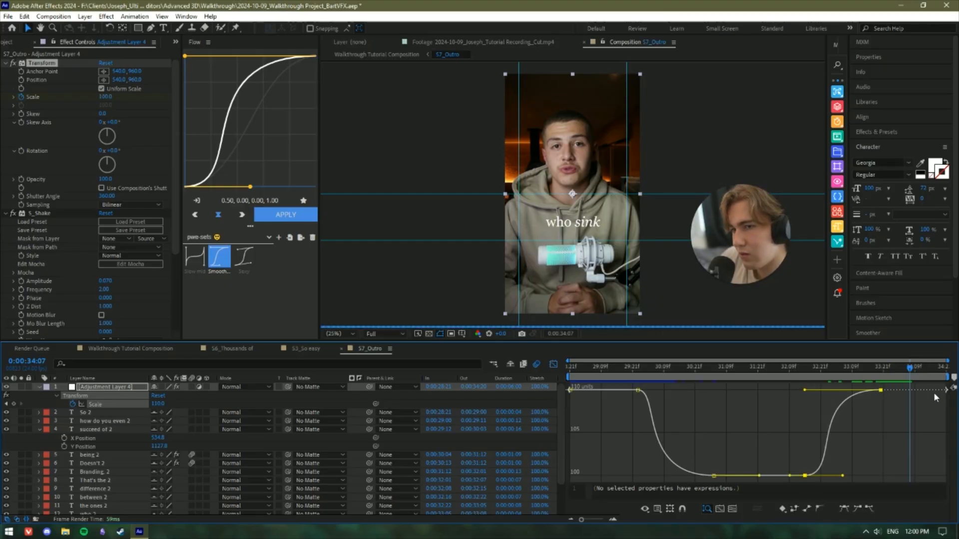
{"action": "key", "text": "ctrl+v"}
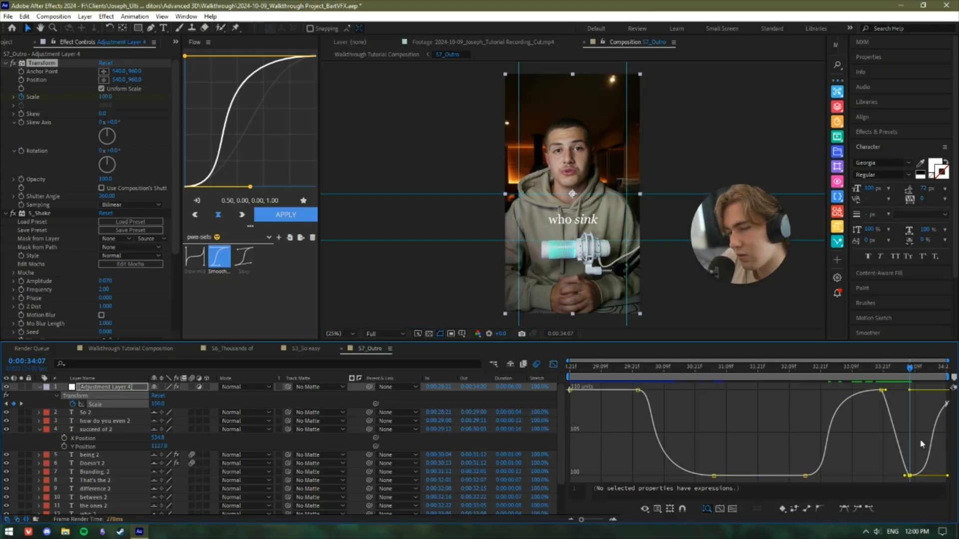
- Apply a keyframe assistant easing to the pasted end keyframe and preview the outro zoom
{"action": "right_click", "coordinate": [912, 477]}
{"action": "mouse_move", "coordinate": [899, 525]}
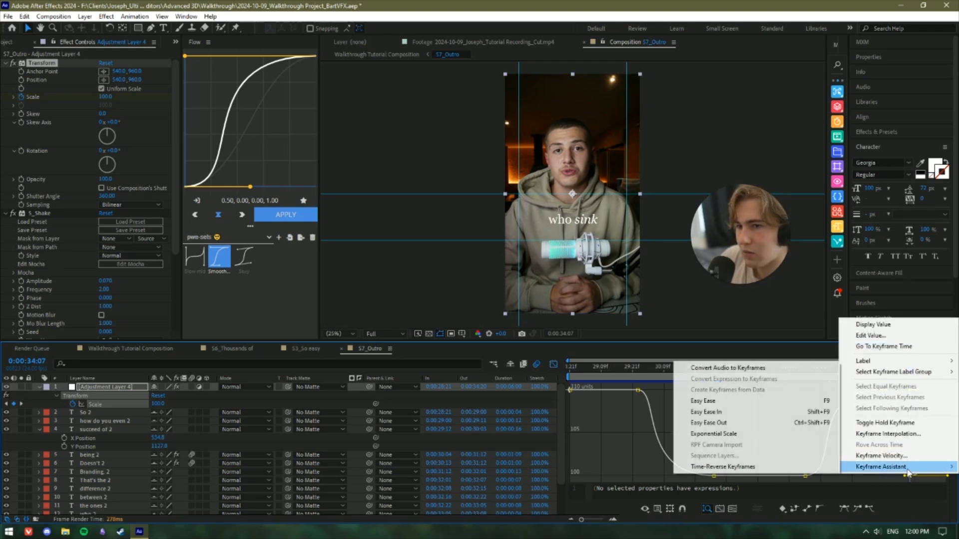
{"action": "left_click", "coordinate": [709, 523]}
{"action": "left_click_drag", "start_coordinate": [910, 389], "coordinate": [803, 382]}
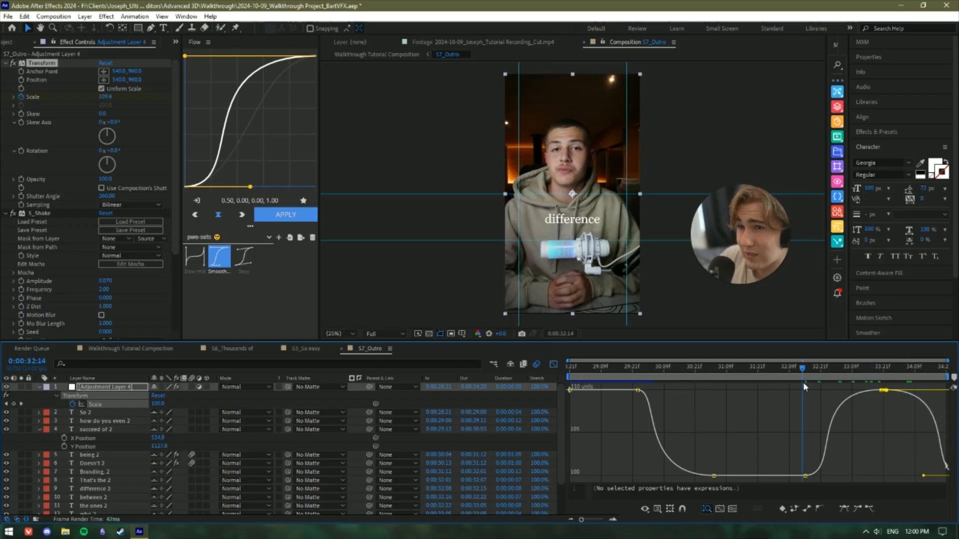
{"action": "left_click", "coordinate": [816, 418]}
{"action": "key", "text": "space"}
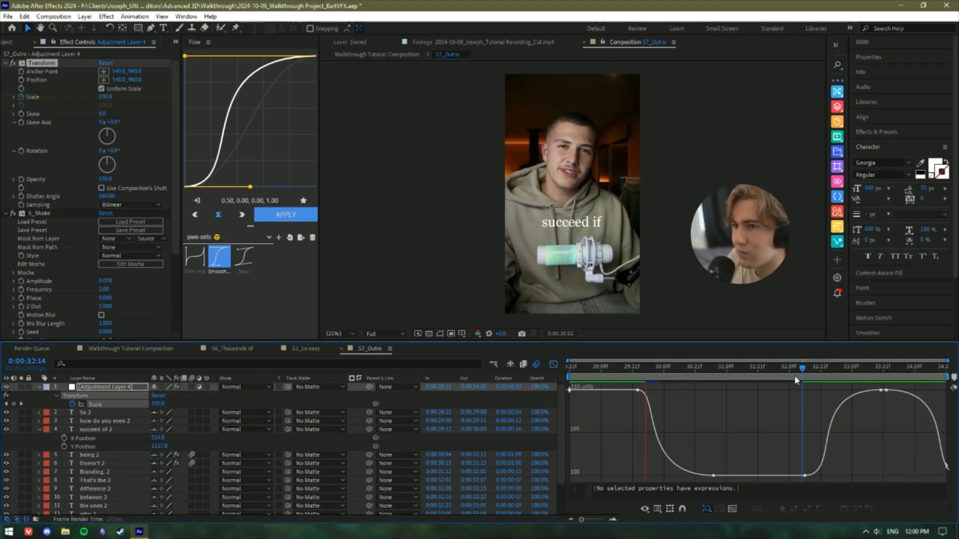
{"action": "left_click", "coordinate": [810, 371]}
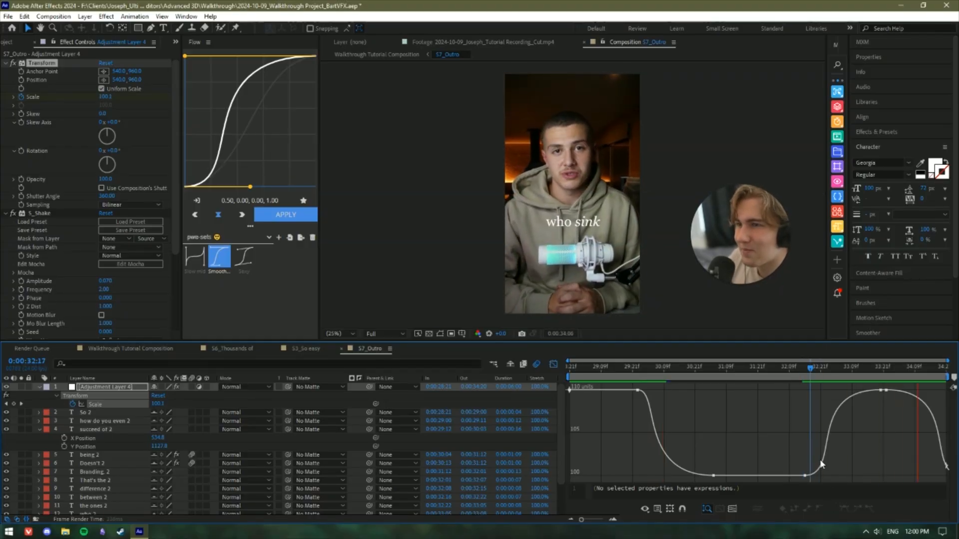
{"action": "left_click", "coordinate": [873, 372]}
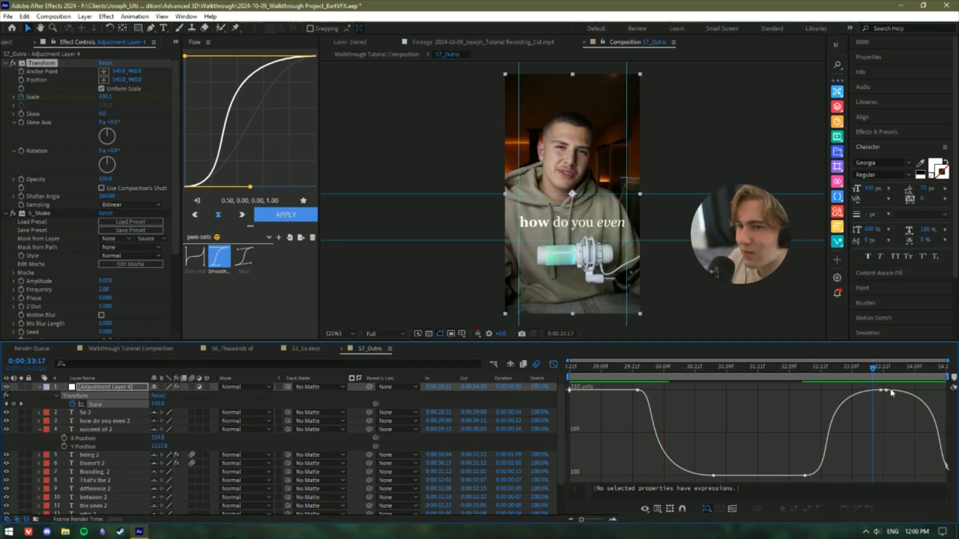
{"action": "left_click", "coordinate": [887, 390]}
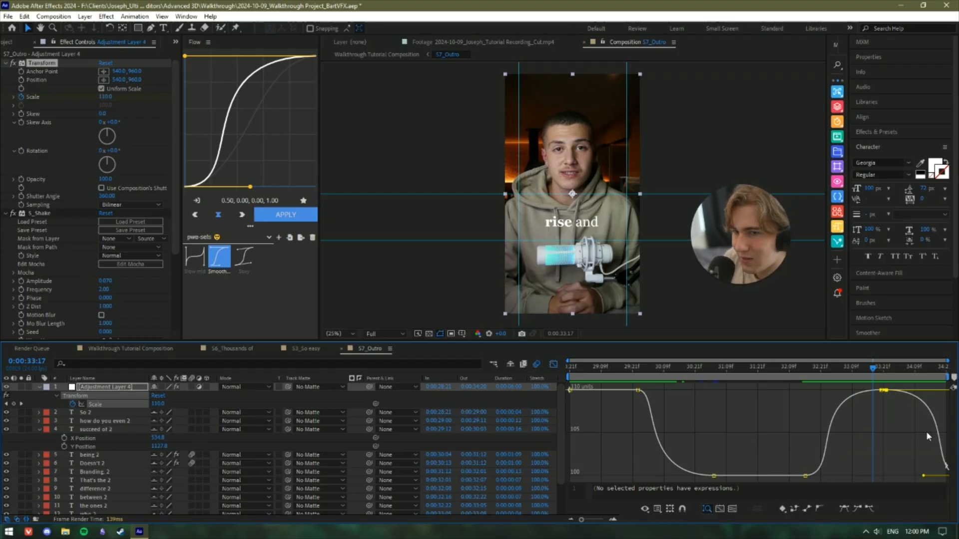
{"action": "key", "text": "ctrl+z"}
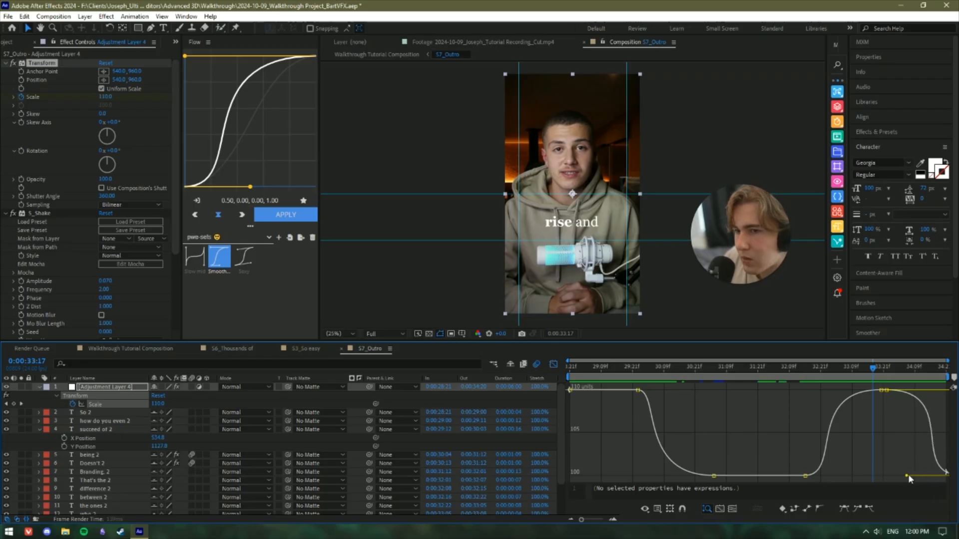
- Move the final 100 Scale keyframe slightly earlier and lengthen the peak keyframe's Bezier handle in the enlarged graph
{"action": "left_click_drag", "start_coordinate": [907, 476], "coordinate": [892, 477]}
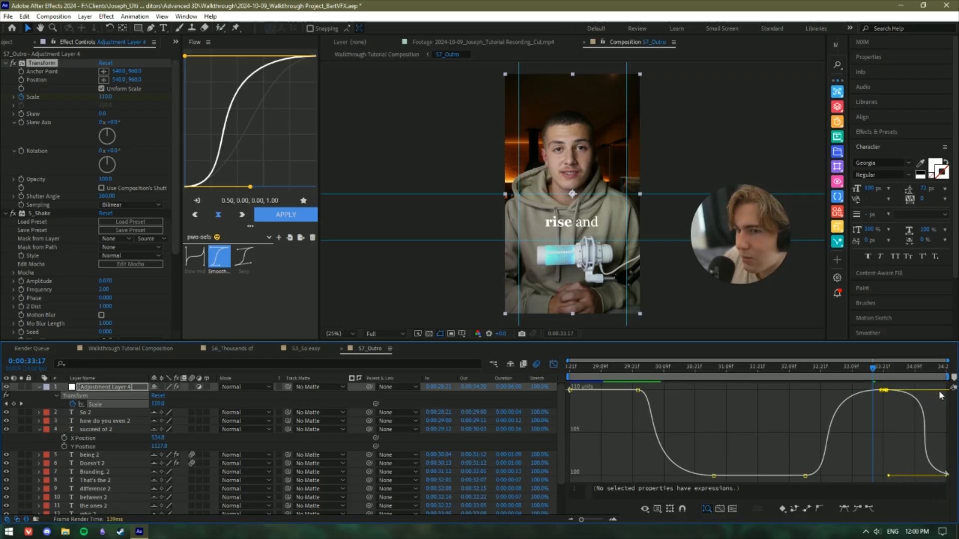
{"action": "key", "text": "grave"}
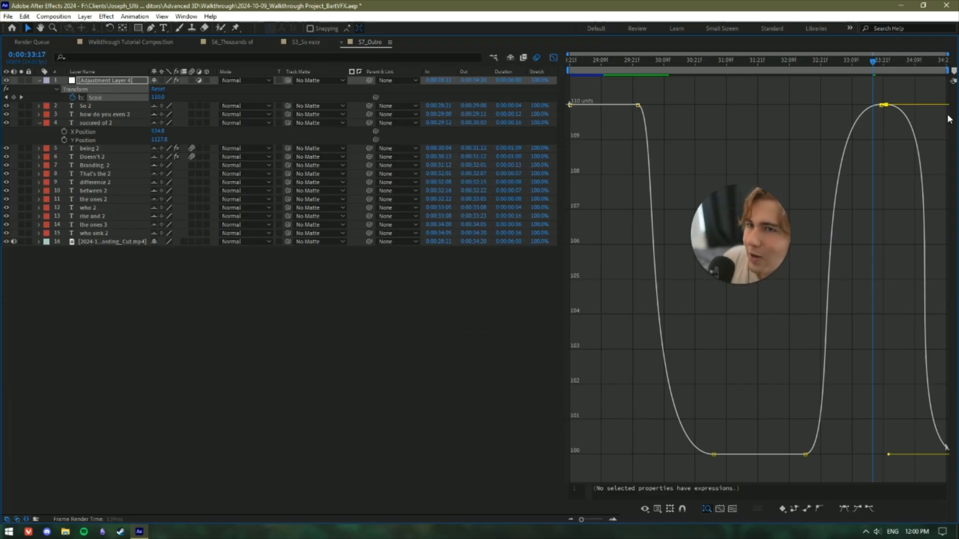
{"action": "left_click_drag", "start_coordinate": [887, 107], "coordinate": [943, 107]}
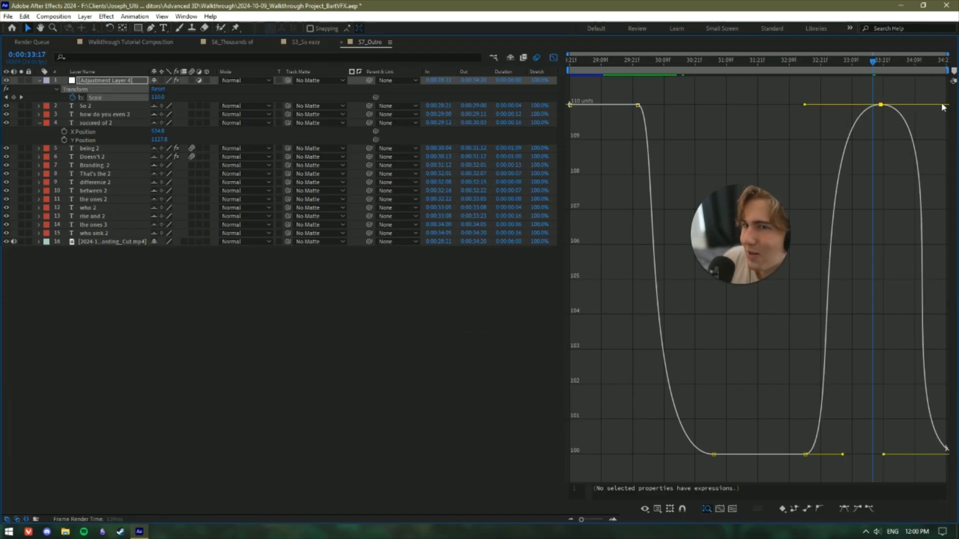
{"action": "key", "text": "grave"}
{"action": "mouse_move", "coordinate": [883, 397]}
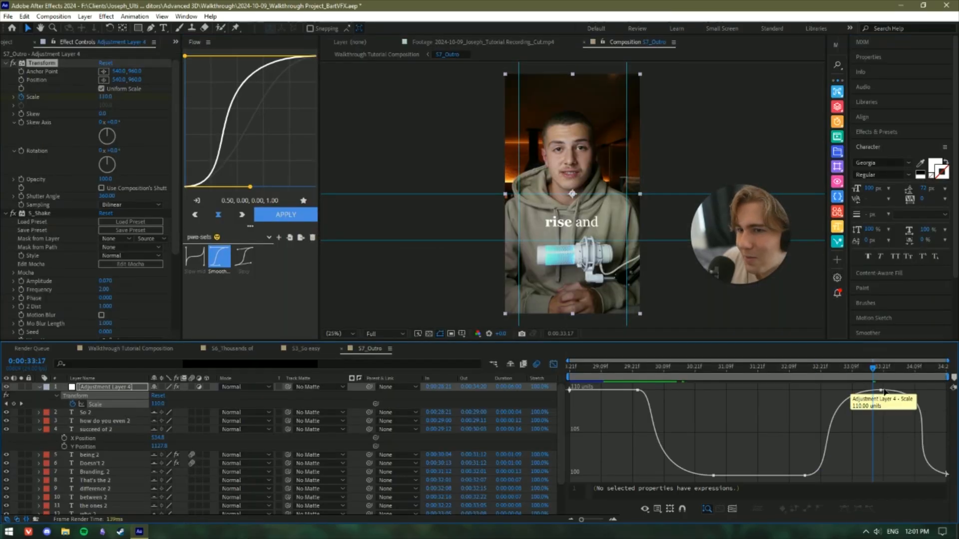
- Lengthen the handle of the keyframe where the final rise starts and preview the smoothed outro zoom
{"action": "key", "text": "ctrl+a"}
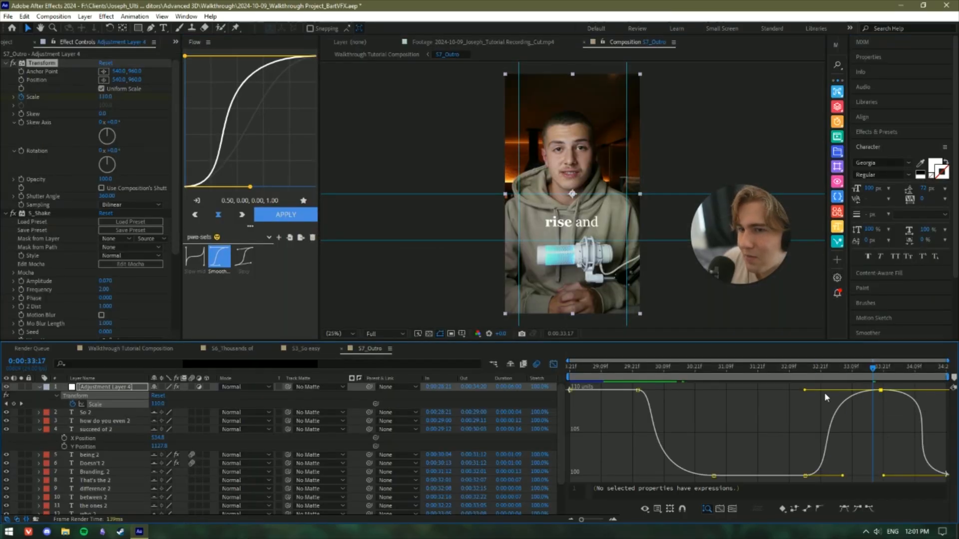
{"action": "left_click_drag", "start_coordinate": [805, 389], "coordinate": [822, 391]}
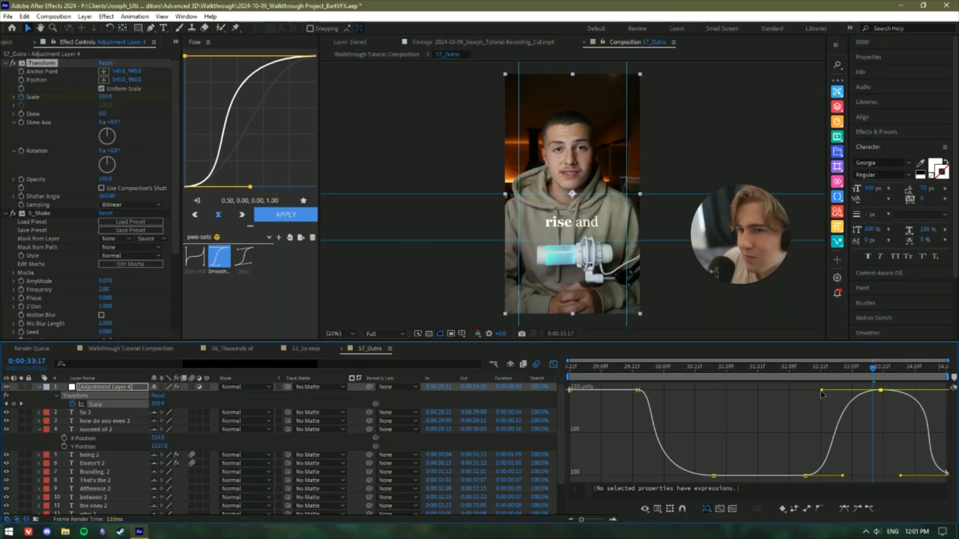
{"action": "left_click", "coordinate": [822, 395]}
{"action": "left_click_drag", "start_coordinate": [865, 368], "coordinate": [854, 367]}
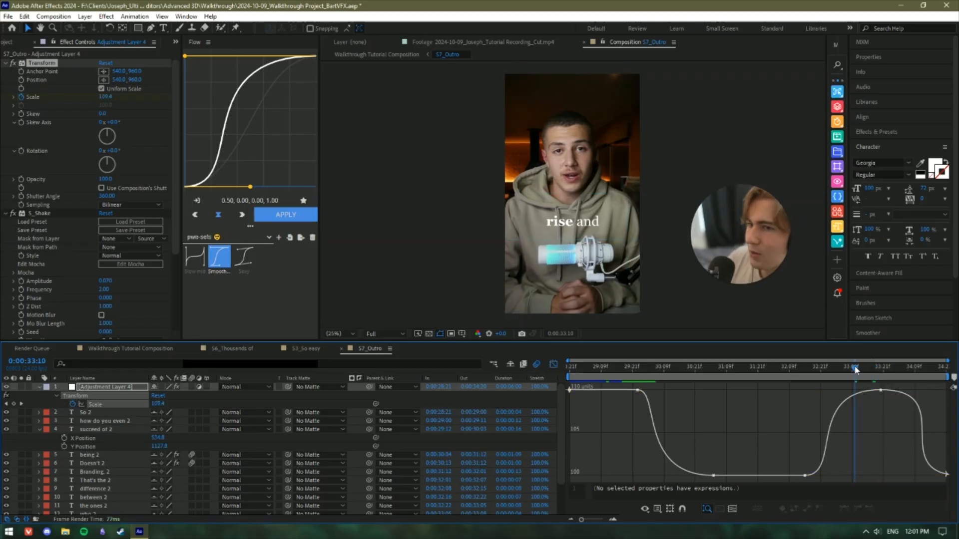
{"action": "key", "text": "space"}
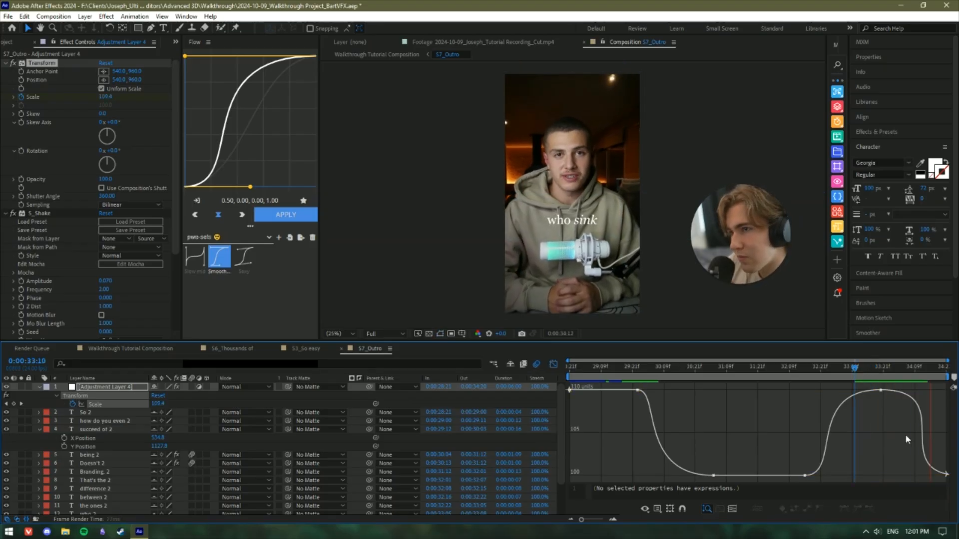
{"action": "key", "text": "space"}
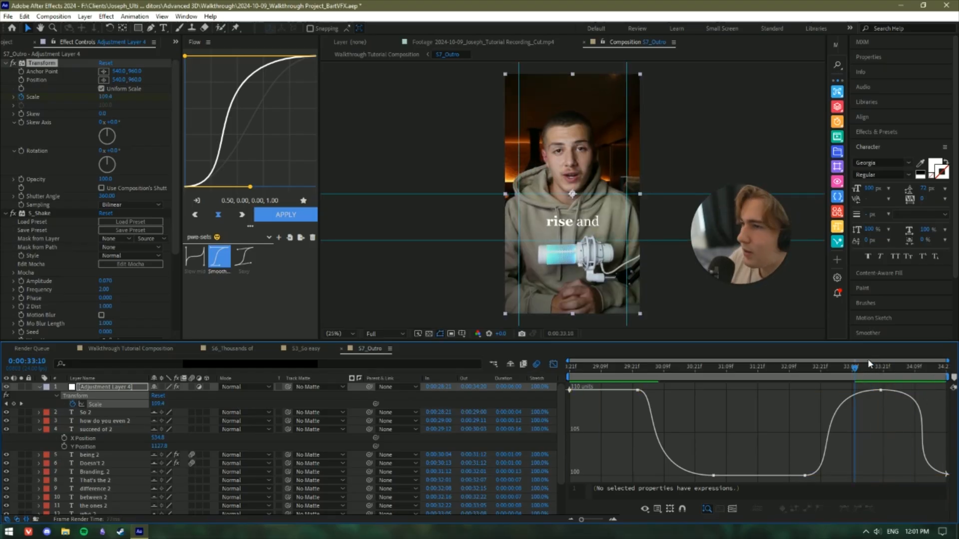
- Add the Overlay 4K film burn transition clip to the top of the Walkthrough Tutorial Composition
{"action": "left_click", "coordinate": [342, 349]}
{"action": "left_click", "coordinate": [273, 349]}
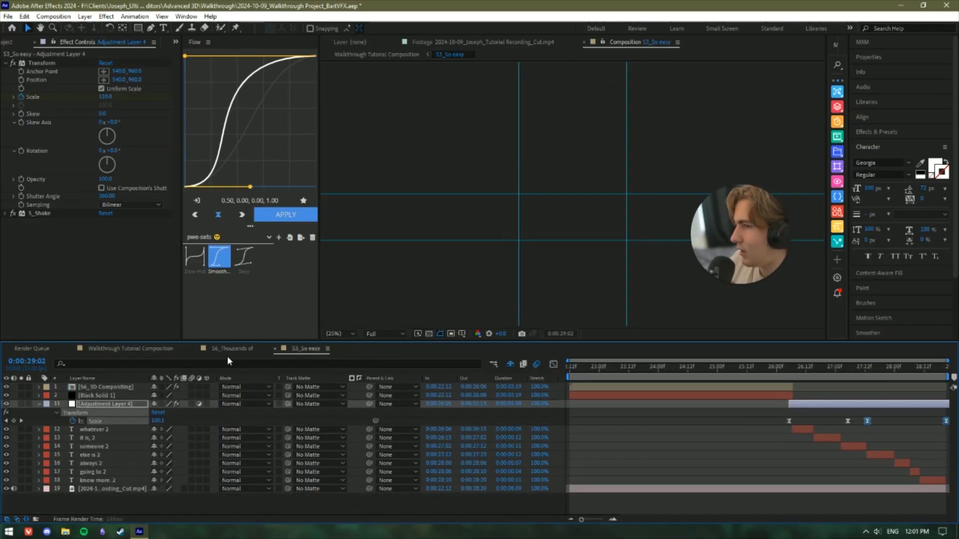
{"action": "left_click", "coordinate": [194, 349]}
{"action": "key", "text": "Home"}
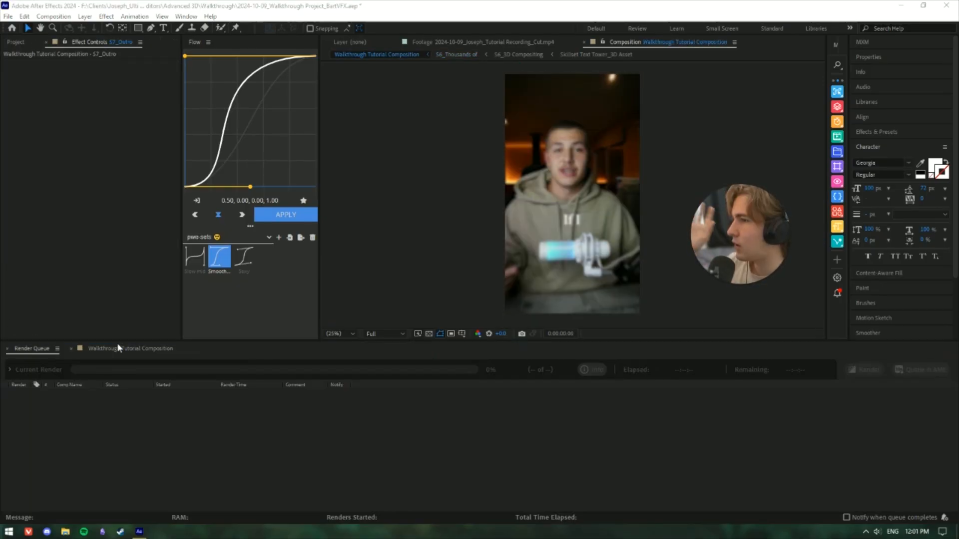
{"action": "left_click", "coordinate": [118, 347]}
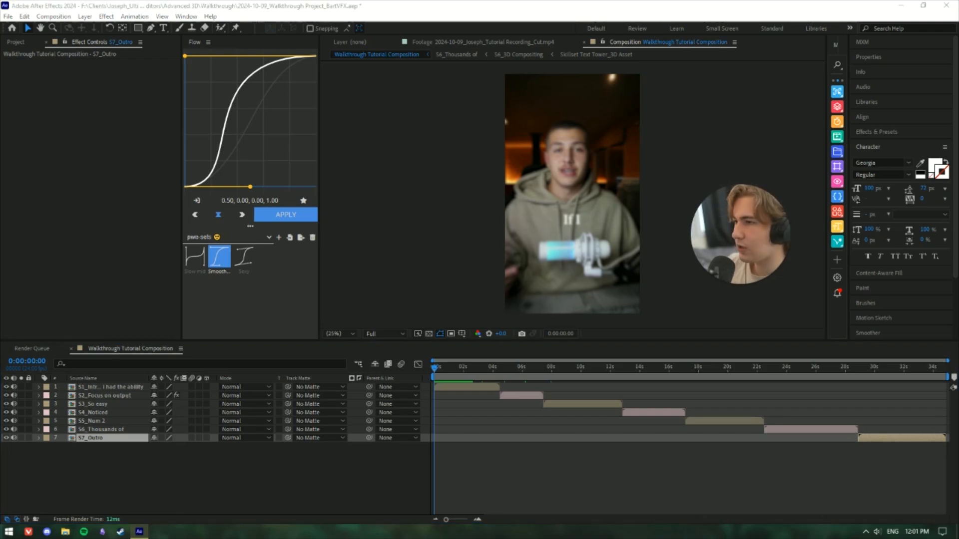
{"action": "left_click_drag", "start_coordinate": [1, 464], "coordinate": [55, 468]}
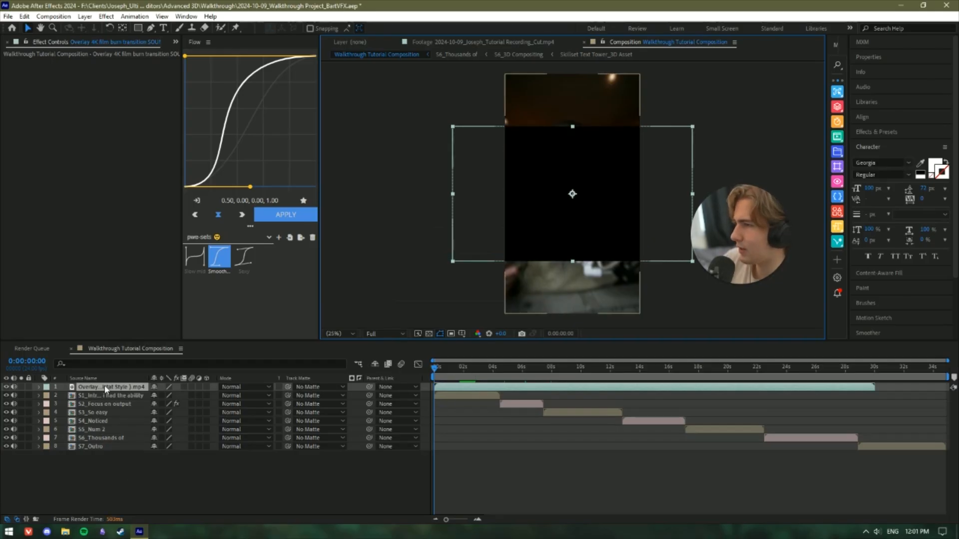
- Scale the film burn overlay layer to 176.9% so it fills the frame
{"action": "key", "text": "s"}
{"action": "left_click_drag", "start_coordinate": [174, 395], "coordinate": [490, 387]}
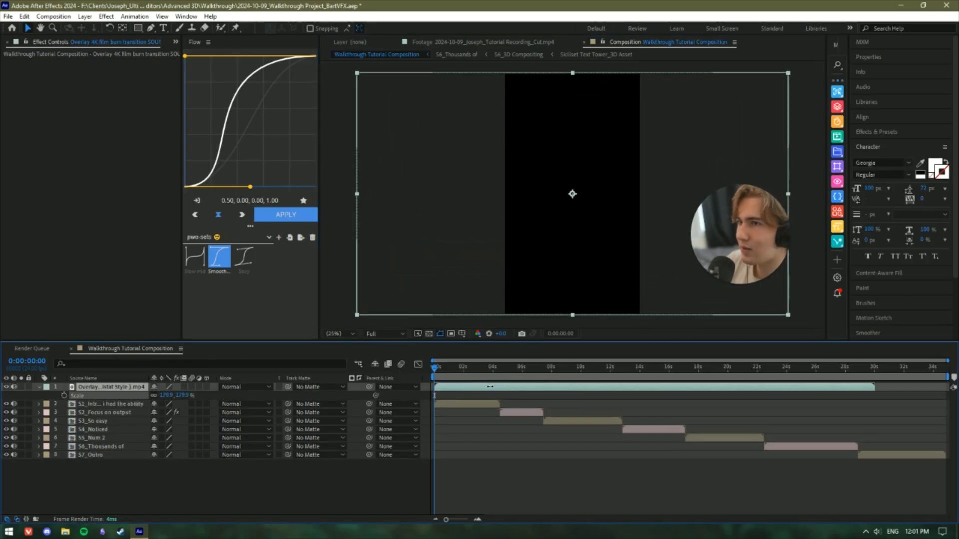
- Open the film burn overlay layer in its Layer viewer
{"action": "right_click", "coordinate": [135, 387]}
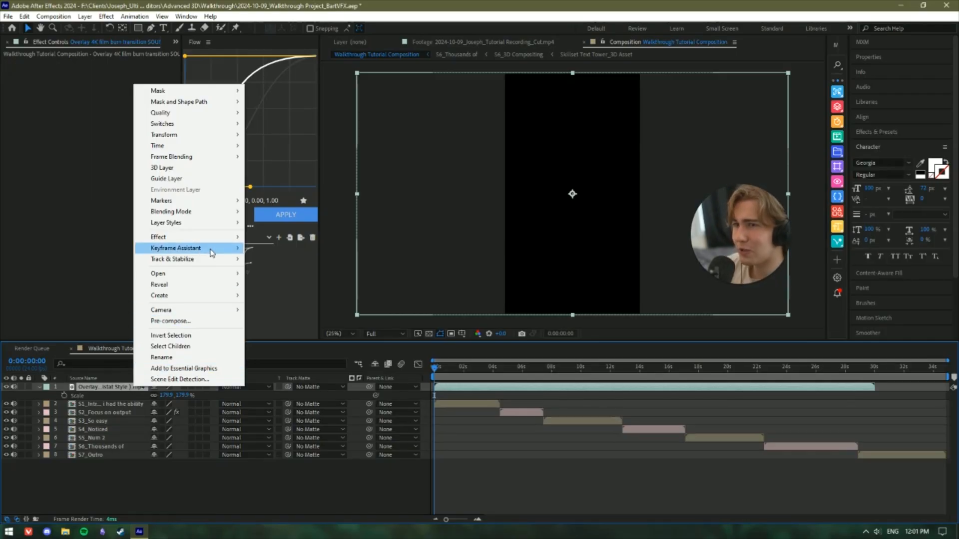
{"action": "mouse_move", "coordinate": [211, 253]}
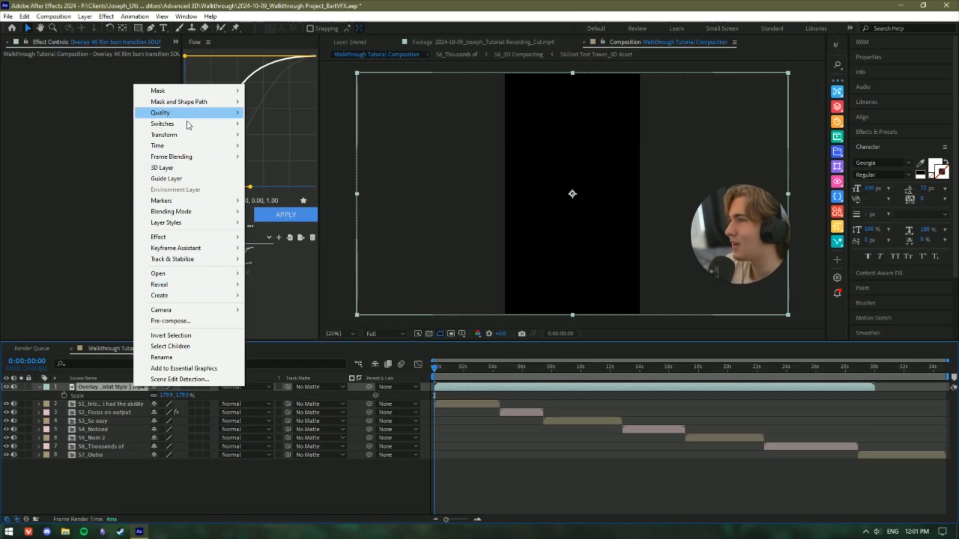
{"action": "left_click", "coordinate": [104, 391]}
{"action": "double_click", "coordinate": [104, 390]}
- Set the overlay layer's blending mode to Screen and step through its opening frames
{"action": "left_click", "coordinate": [253, 387]}
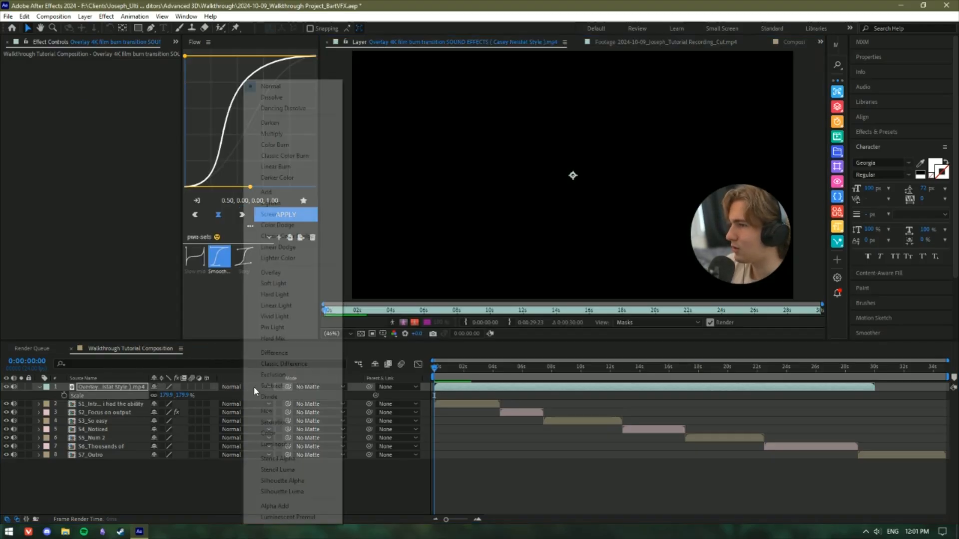
{"action": "left_click", "coordinate": [316, 214]}
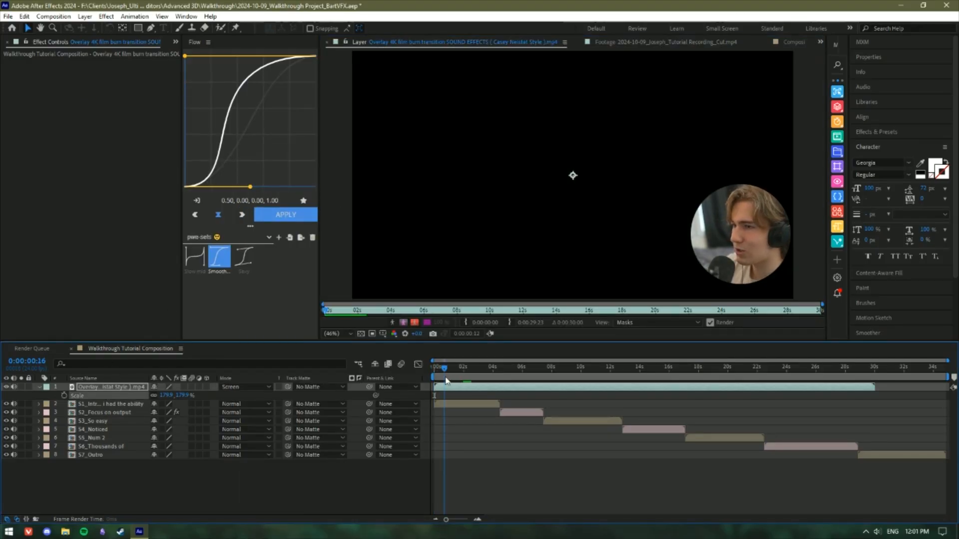
{"action": "left_click_drag", "start_coordinate": [446, 381], "coordinate": [441, 379]}
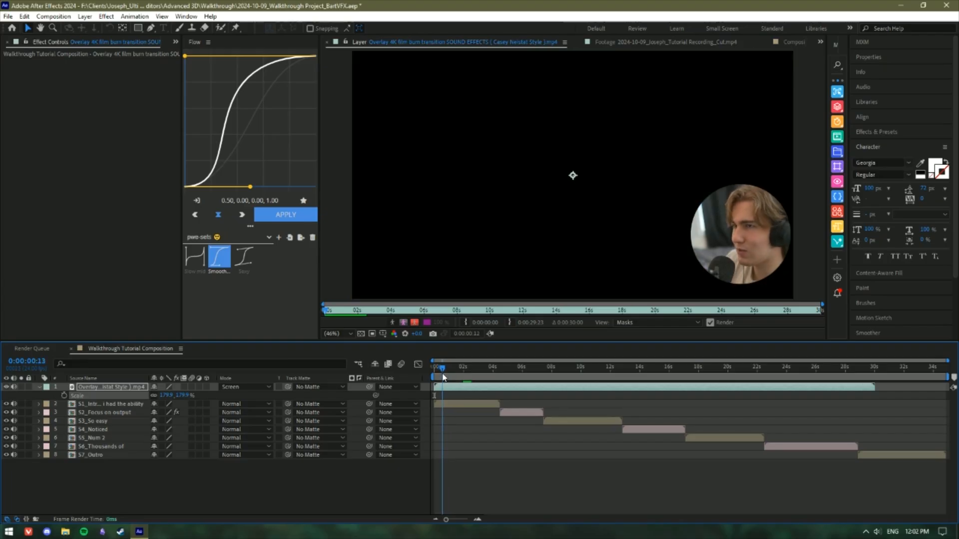
{"action": "key", "text": "Page_Down"}
{"action": "key", "text": "Page_Down"}
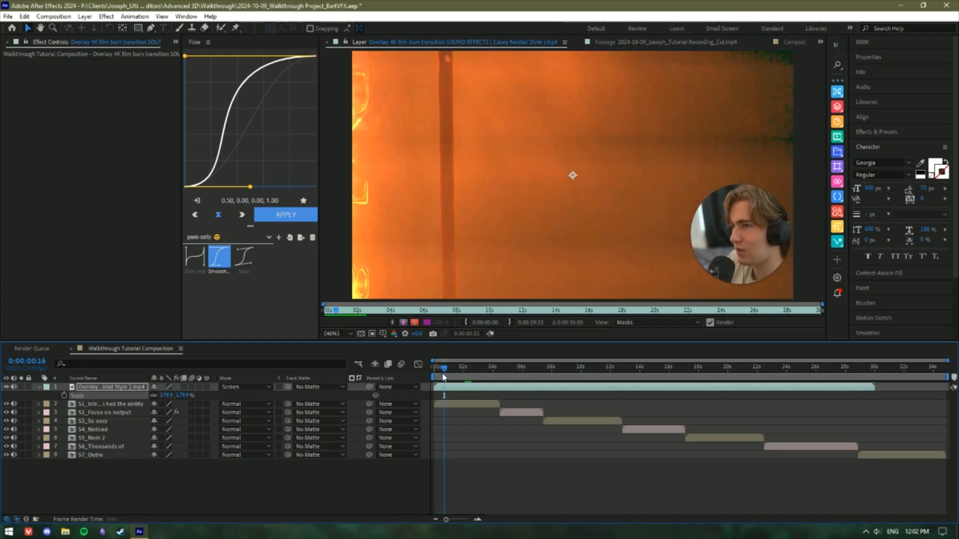
- Switch to the composition view and step frame by frame through the film burn transition
{"action": "key", "text": "ctrl+shift+d"}
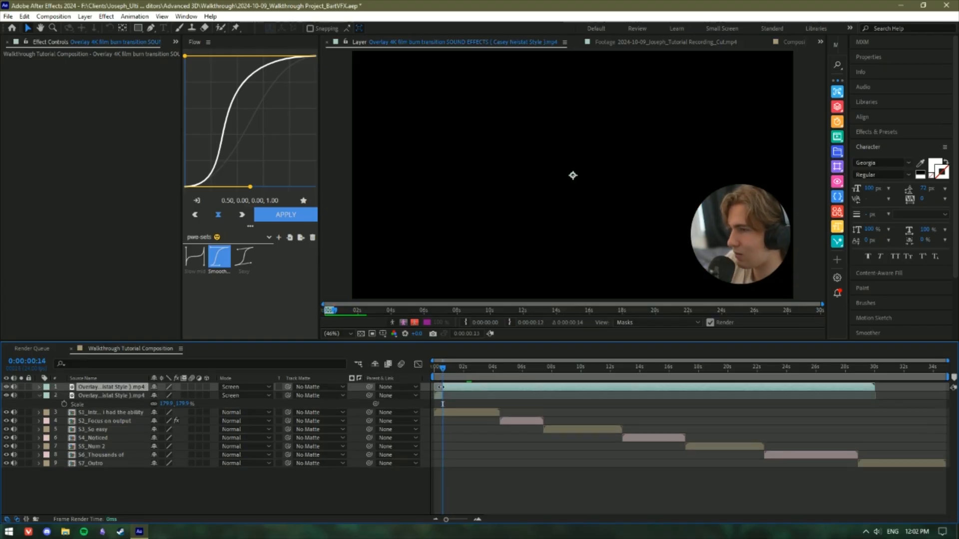
{"action": "left_click", "coordinate": [439, 396]}
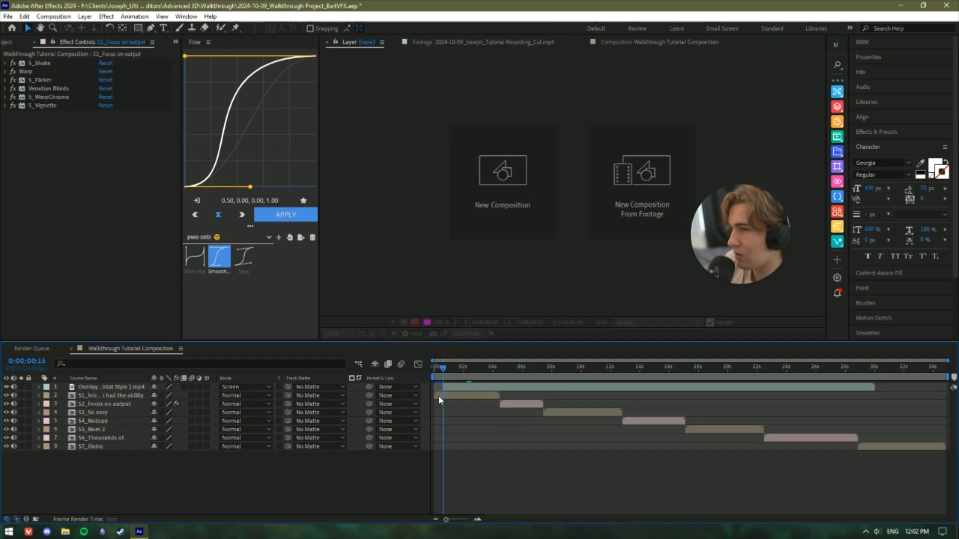
{"action": "left_click", "coordinate": [490, 43]}
{"action": "left_click", "coordinate": [654, 42]}
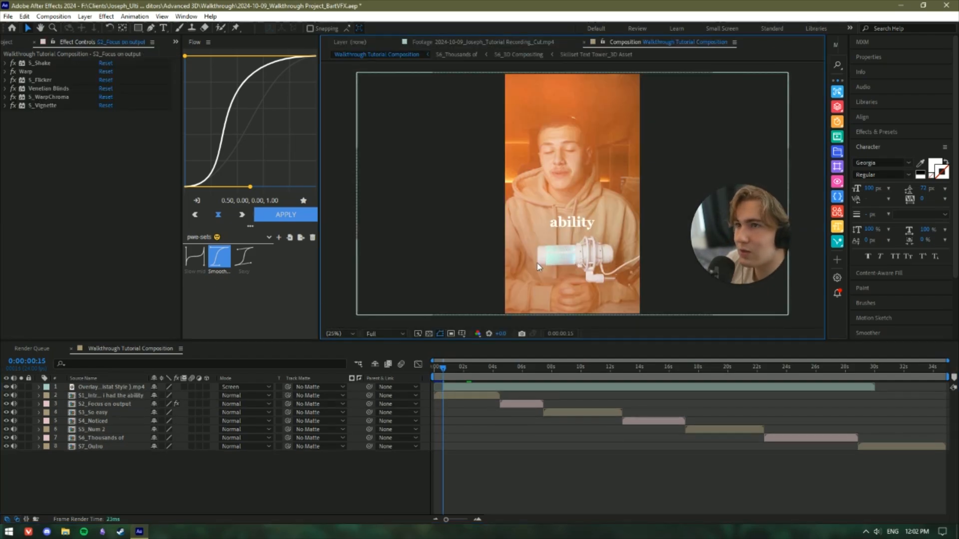
{"action": "key", "text": "Page_Down"}
{"action": "key", "text": "Page_Down"}
{"action": "key", "text": "Page_Down"}
{"action": "key", "text": "Page_Down"}
{"action": "key", "text": "Page_Down"}
{"action": "key", "text": "Page_Down"}
{"action": "key", "text": "Page_Down"}
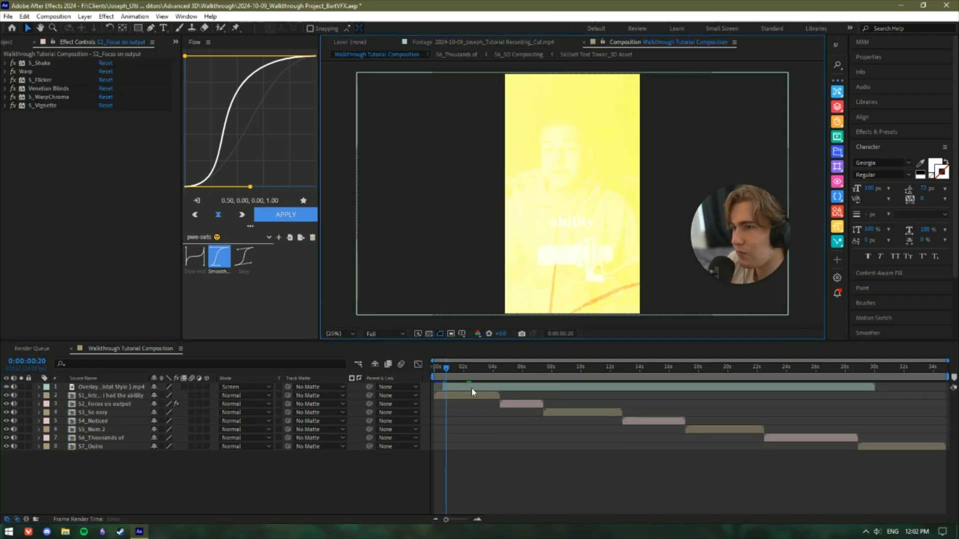
{"action": "key", "text": "Page_Down"}
{"action": "key", "text": "Page_Down"}
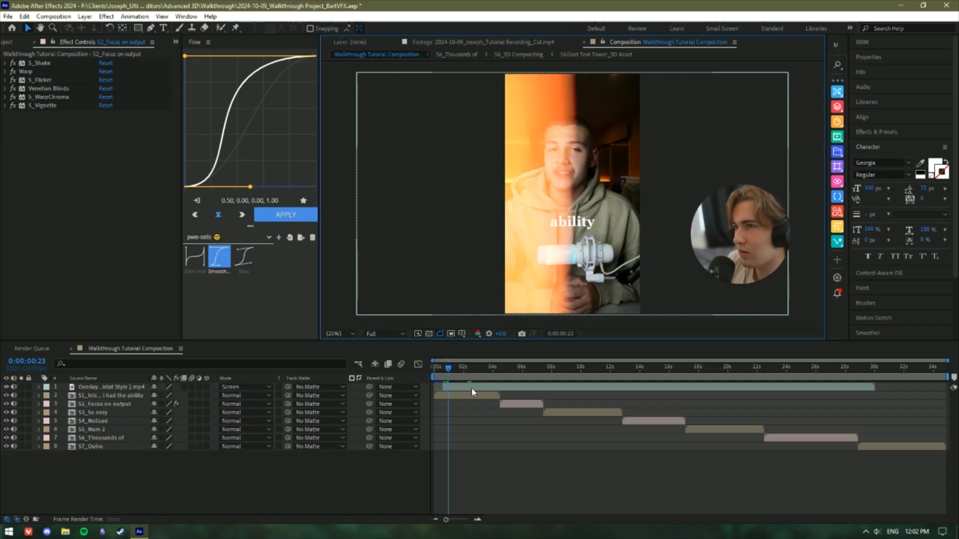
- Split the overlay layer at 1 second and delete its leading segment
{"action": "left_click", "coordinate": [471, 388]}
{"action": "key", "text": "ctrl+shift+d"}
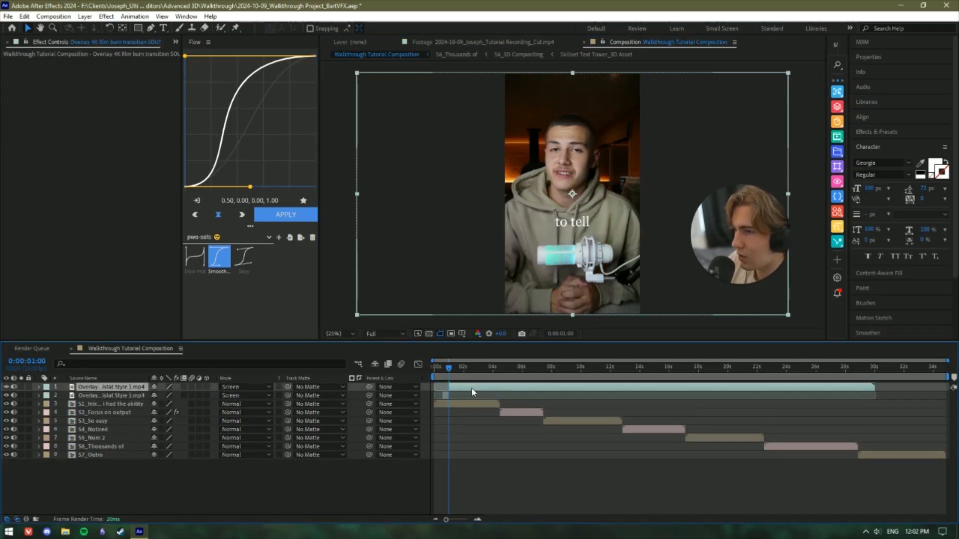
{"action": "key", "text": "Delete"}
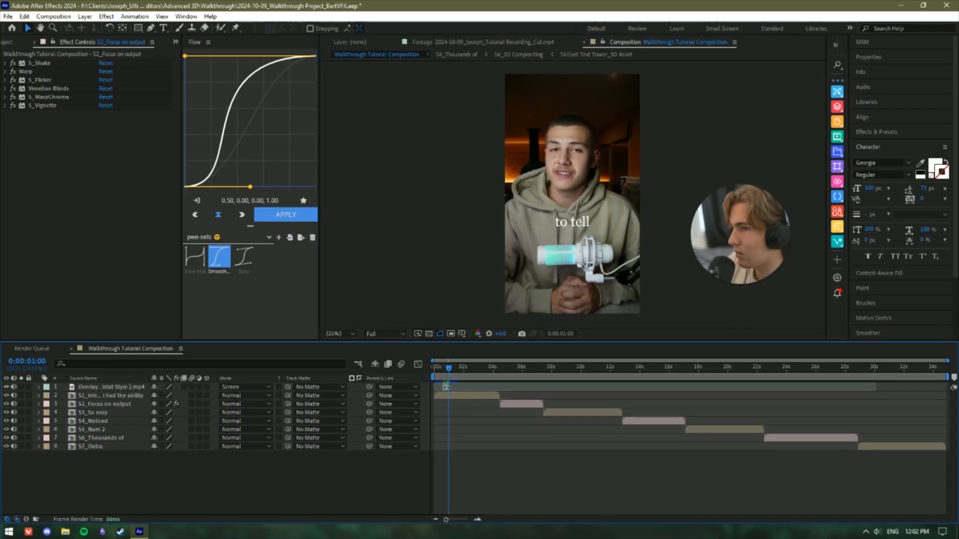
- Move the overlay layer so it starts around 4 seconds, just before the S2 scene cut
{"action": "left_click_drag", "start_coordinate": [451, 370], "coordinate": [576, 392]}
{"action": "scroll", "coordinate": [445, 388], "scroll_direction": "up", "scroll_amount": 3}
{"action": "key", "text": "space"}
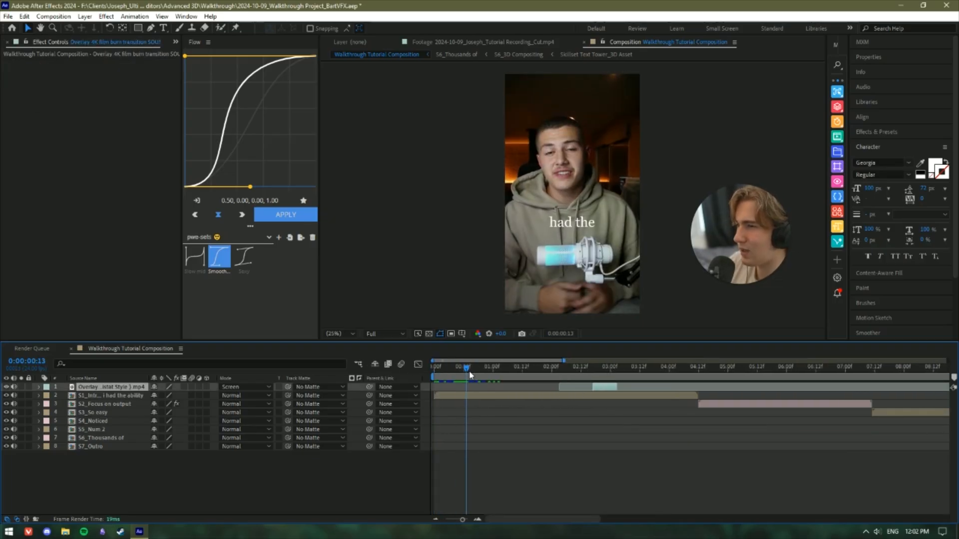
{"action": "left_click_drag", "start_coordinate": [515, 368], "coordinate": [695, 353]}
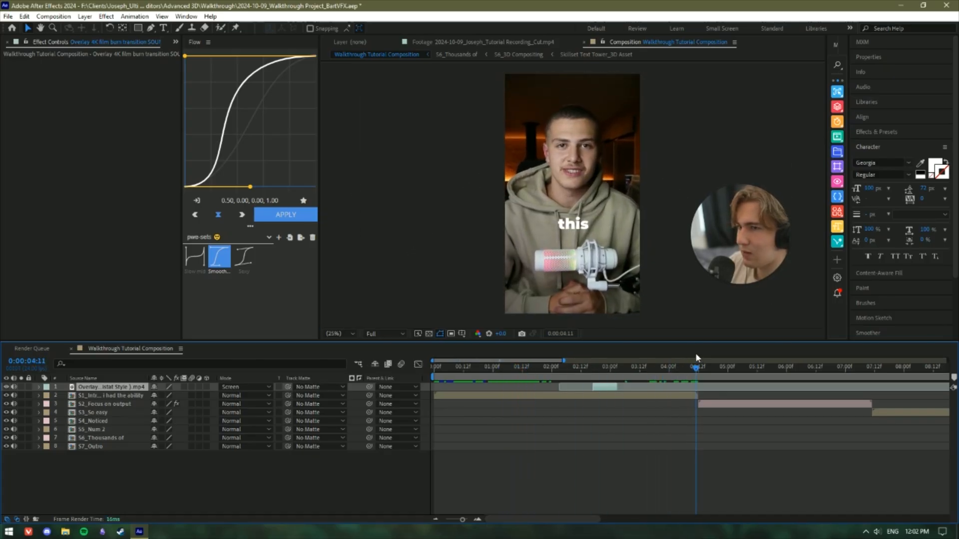
{"action": "left_click_drag", "start_coordinate": [609, 388], "coordinate": [672, 368]}
{"action": "left_click", "coordinate": [697, 368]}
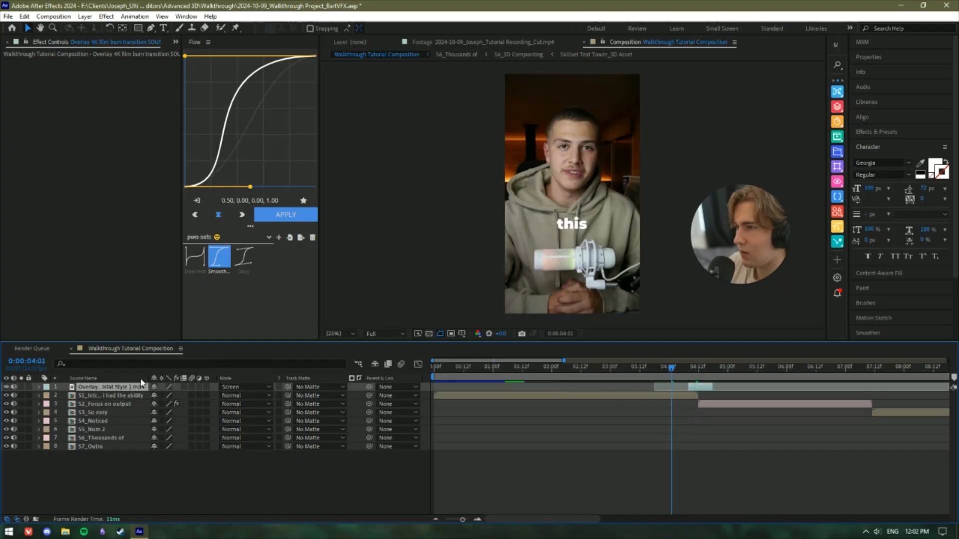
- Preview the overlay transition around the scene cut
{"action": "scroll", "coordinate": [759, 477], "scroll_direction": "down", "scroll_amount": 2}
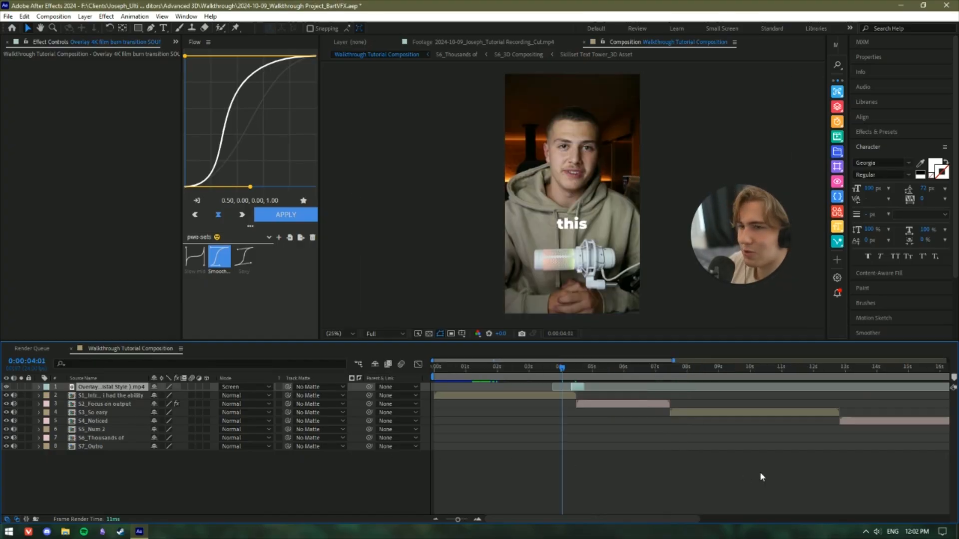
{"action": "scroll", "coordinate": [539, 368], "scroll_direction": "up", "scroll_amount": 2}
{"action": "left_click_drag", "start_coordinate": [568, 369], "coordinate": [612, 368]}
{"action": "key", "text": "space"}
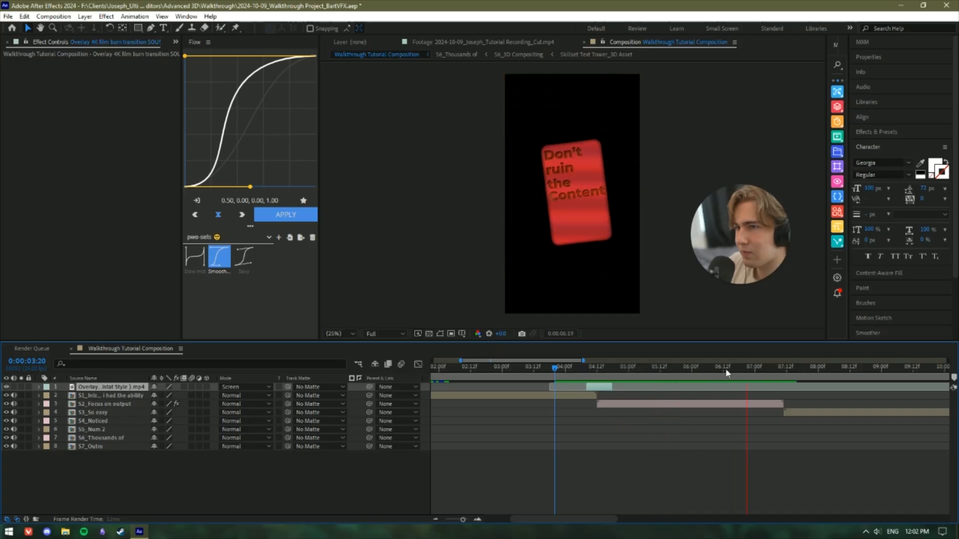
{"action": "left_click_drag", "start_coordinate": [593, 369], "coordinate": [564, 369]}
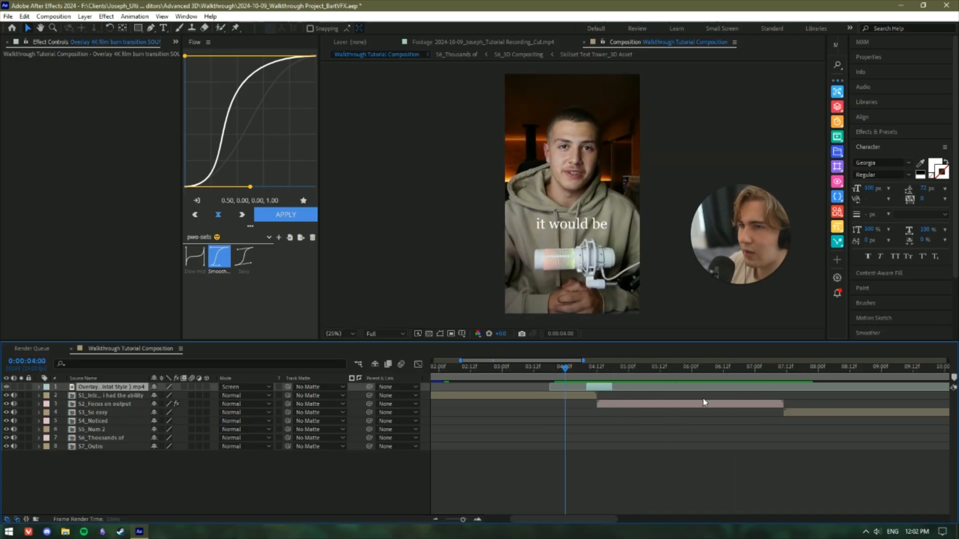
{"action": "key", "text": "space"}
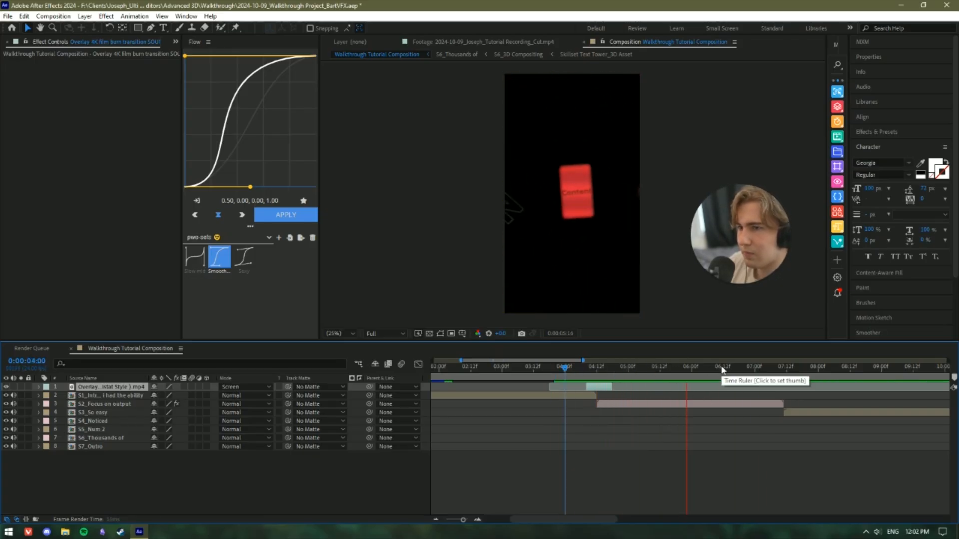
{"action": "left_click", "coordinate": [786, 376]}
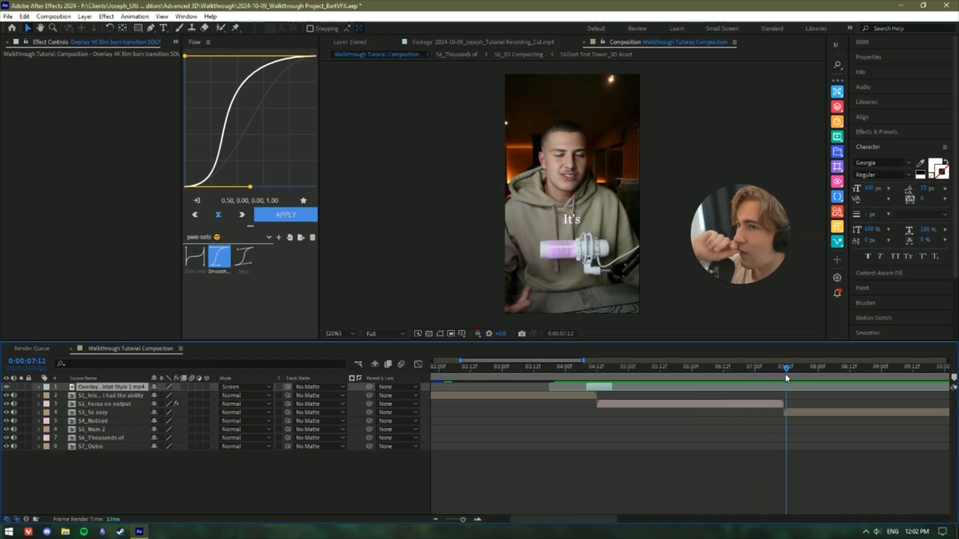
{"action": "left_click_drag", "start_coordinate": [786, 378], "coordinate": [781, 378]}
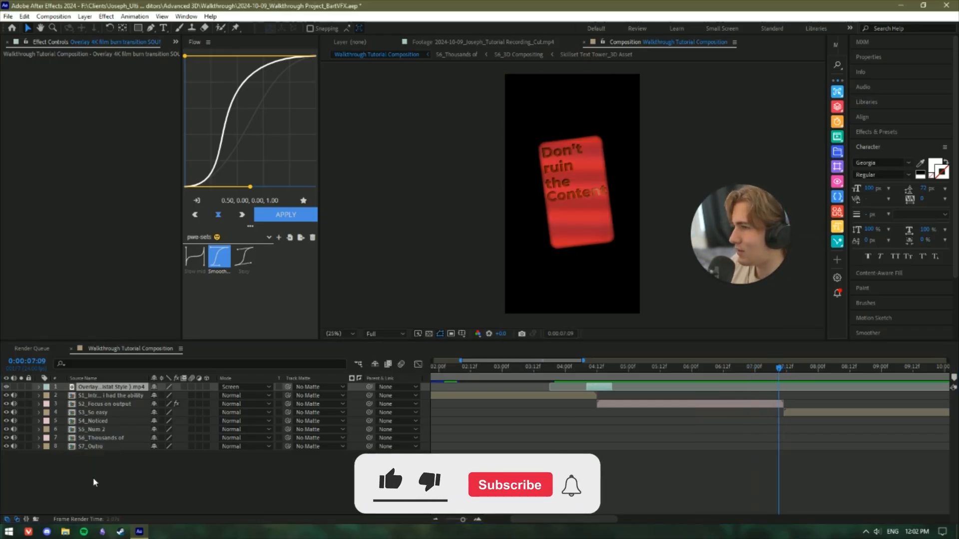
- Add filmburn (aggressive).mp4 to the top of the composition and position it at the cut around 7 seconds
{"action": "left_click_drag", "start_coordinate": [93, 479], "coordinate": [141, 410]}
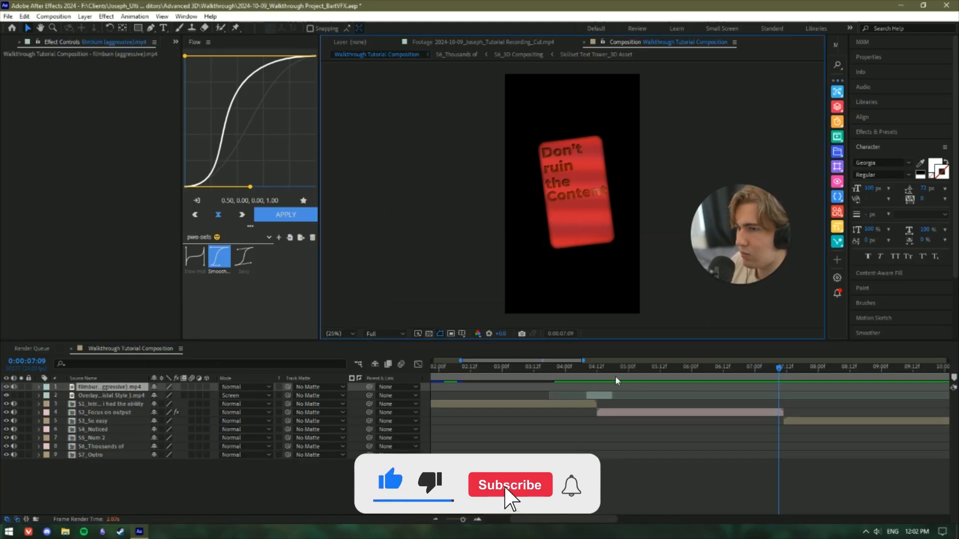
{"action": "scroll", "coordinate": [615, 378], "scroll_direction": "down", "scroll_amount": 3}
{"action": "left_click_drag", "start_coordinate": [443, 389], "coordinate": [552, 391]}
{"action": "scroll", "coordinate": [539, 391], "scroll_direction": "up", "scroll_amount": 4}
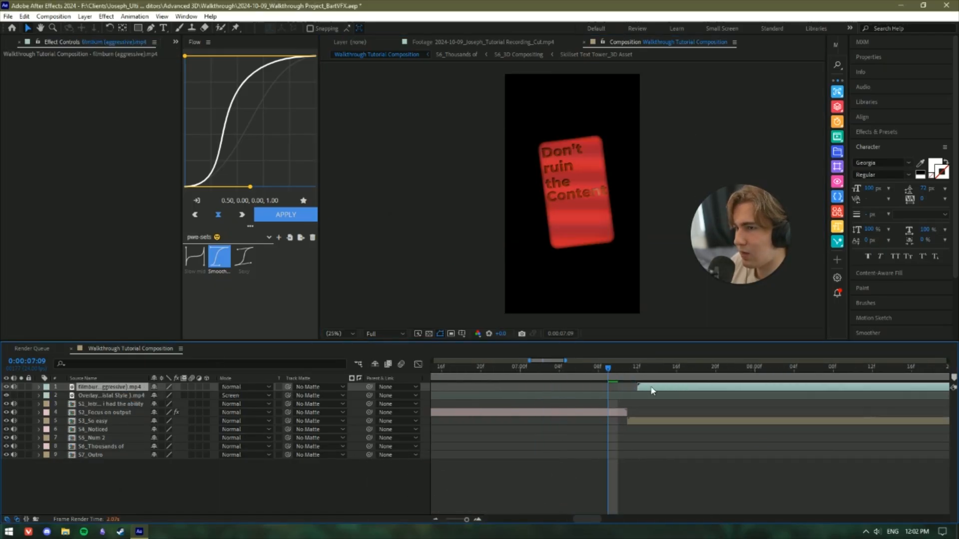
{"action": "left_click_drag", "start_coordinate": [652, 391], "coordinate": [606, 385]}
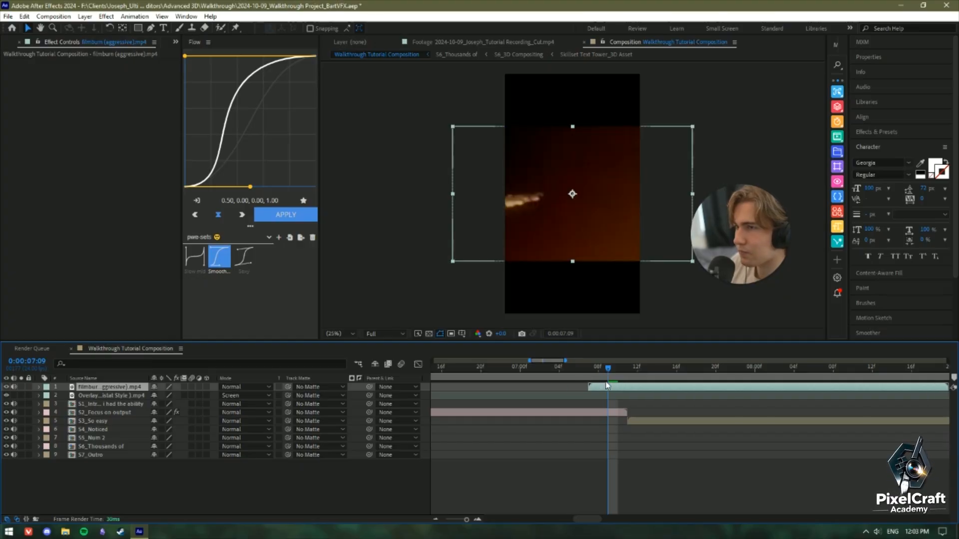
- Trim the filmburn (aggressive) layer's start at the playhead, splitting and deleting the leftover segment
{"action": "key", "text": "alt+bracketleft"}
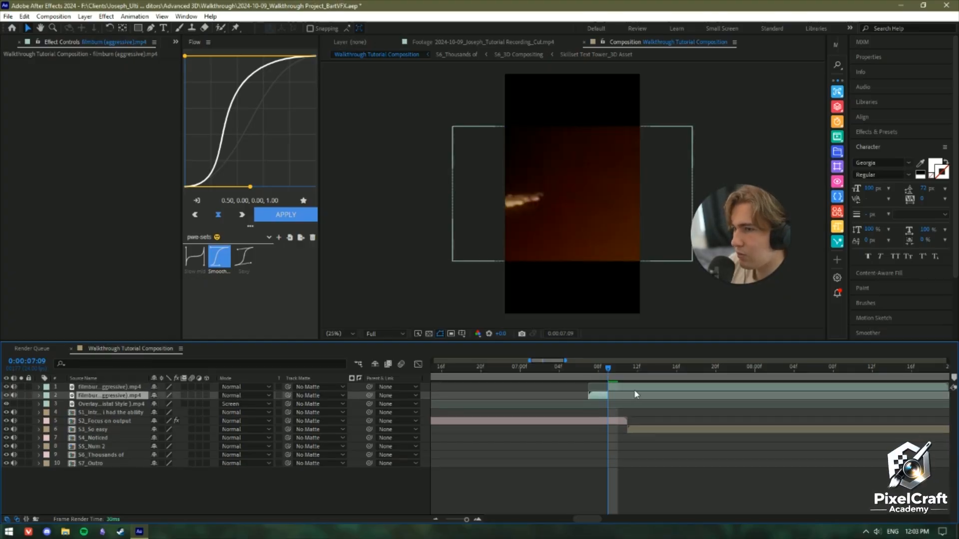
{"action": "mouse_move", "coordinate": [632, 393]}
{"action": "left_mouse_down"}
{"action": "mouse_move", "coordinate": [568, 390]}
{"action": "mouse_move", "coordinate": [630, 391]}
{"action": "left_mouse_up"}
{"action": "key", "text": "ctrl+shift+d"}
{"action": "key", "text": "Delete"}
- Scale the filmburn (aggressive) layer to 180.9% to fill the frame
{"action": "left_click", "coordinate": [592, 396]}
{"action": "key", "text": "s"}
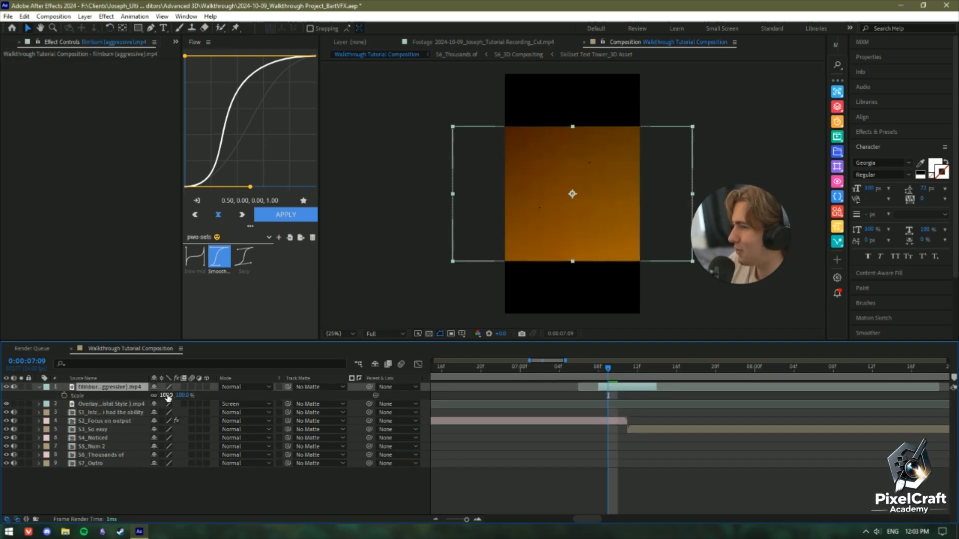
{"action": "left_click_drag", "start_coordinate": [168, 396], "coordinate": [544, 390]}
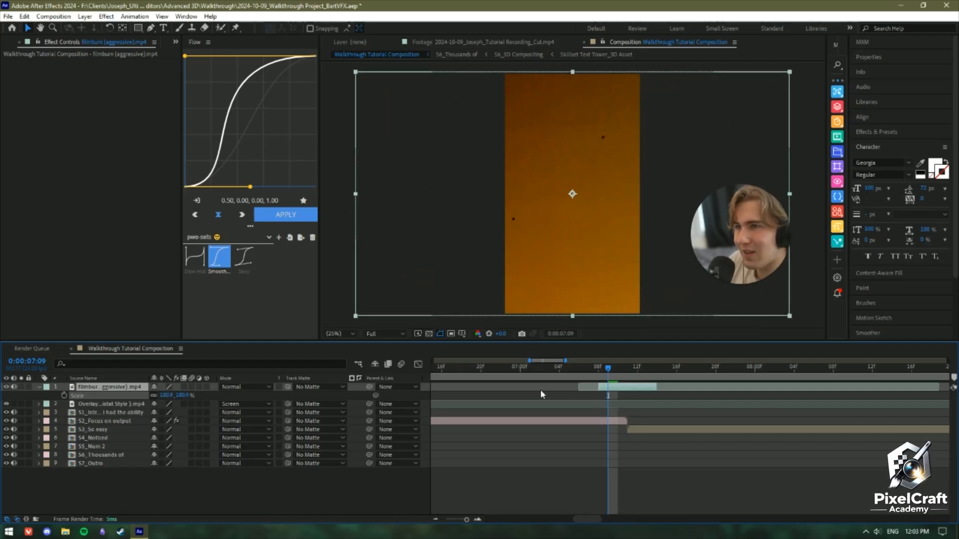
- Set the filmburn (aggressive) layer's blending mode to Screen and step through its frames
{"action": "left_click", "coordinate": [250, 387]}
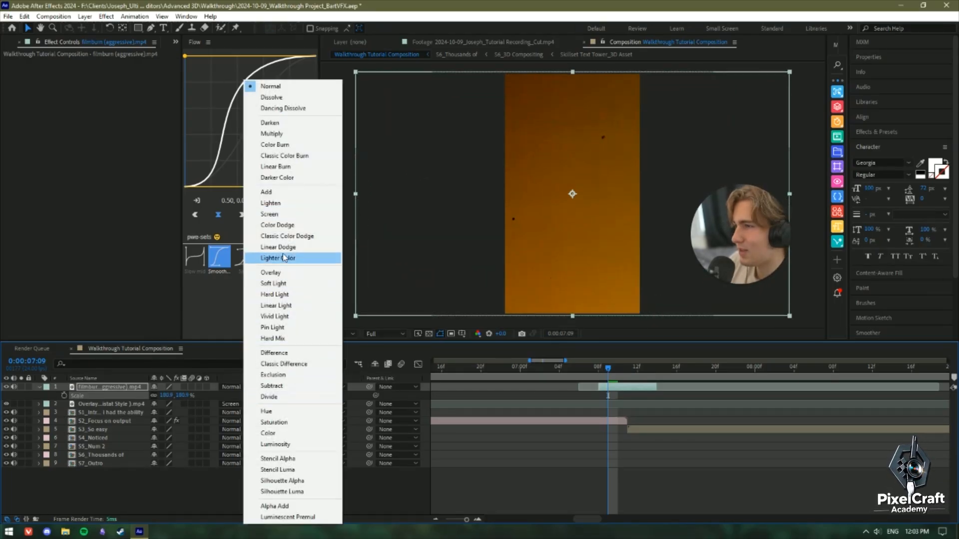
{"action": "left_click", "coordinate": [269, 215]}
{"action": "key", "text": "Page_Down"}
{"action": "key", "text": "Page_Down"}
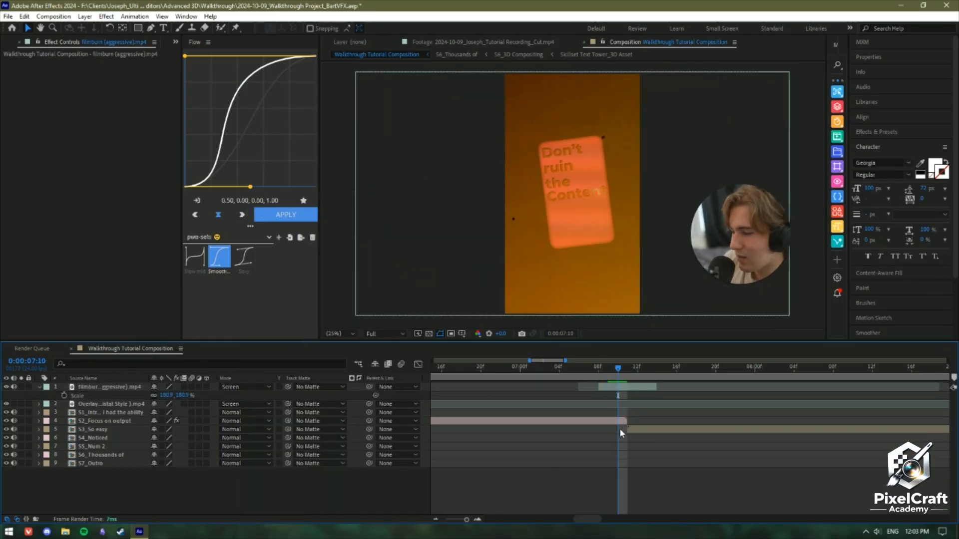
{"action": "key", "text": "Page_Down"}
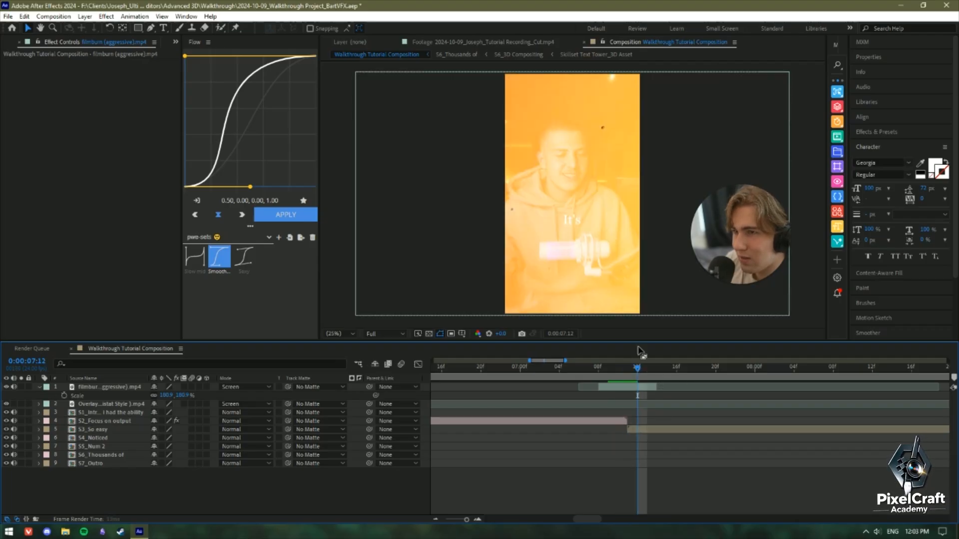
- Preview the filmburn transition at the scene cut
{"action": "left_click_drag", "start_coordinate": [648, 370], "coordinate": [411, 415]}
{"action": "key", "text": ";"}
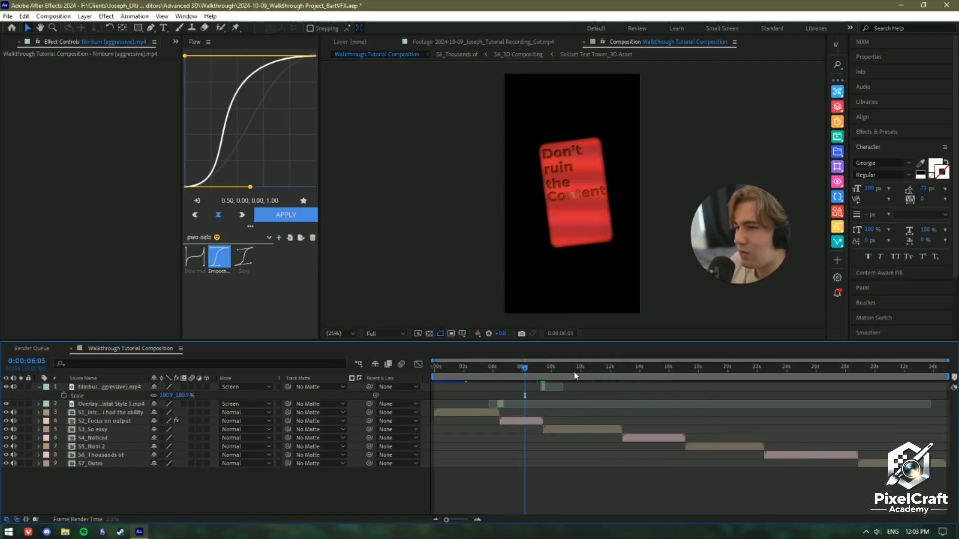
{"action": "left_click_drag", "start_coordinate": [495, 368], "coordinate": [546, 399]}
{"action": "key", "text": ";"}
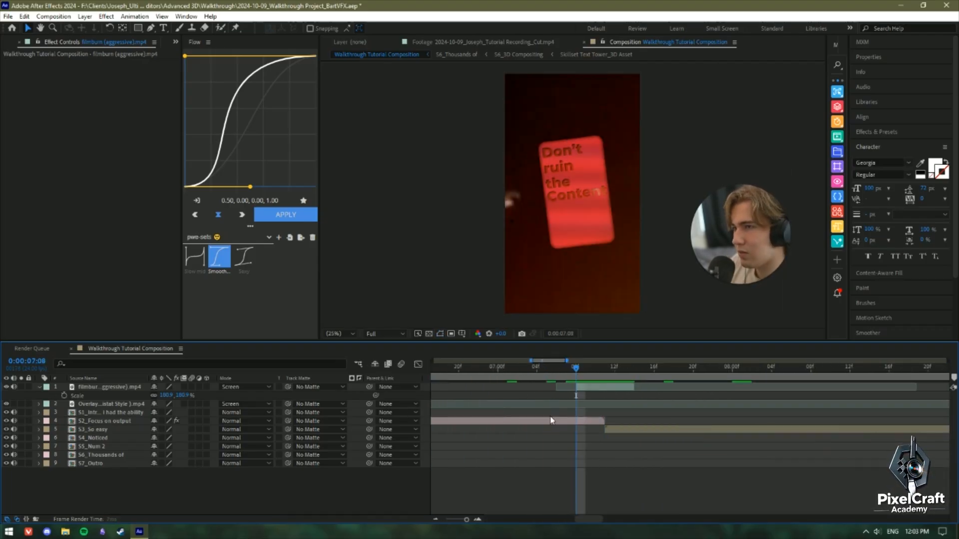
{"action": "key", "text": "space"}
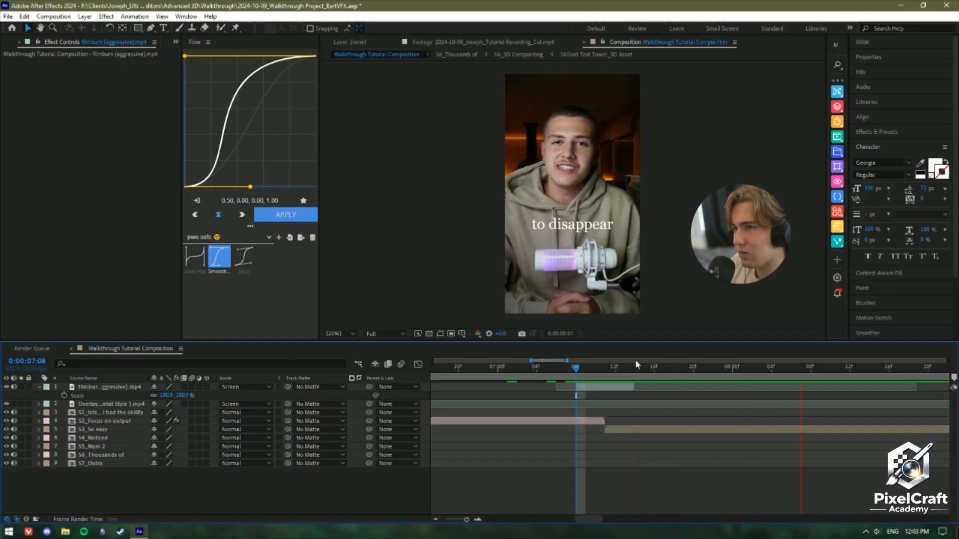
{"action": "key", "text": "space"}
{"action": "left_click_drag", "start_coordinate": [596, 369], "coordinate": [576, 372]}
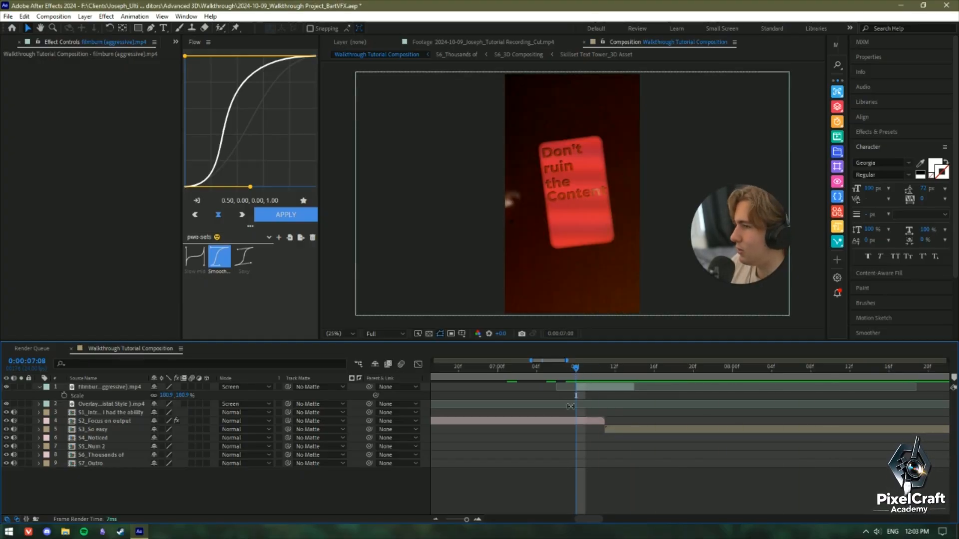
{"action": "left_click", "coordinate": [576, 387]}
{"action": "left_click", "coordinate": [573, 368]}
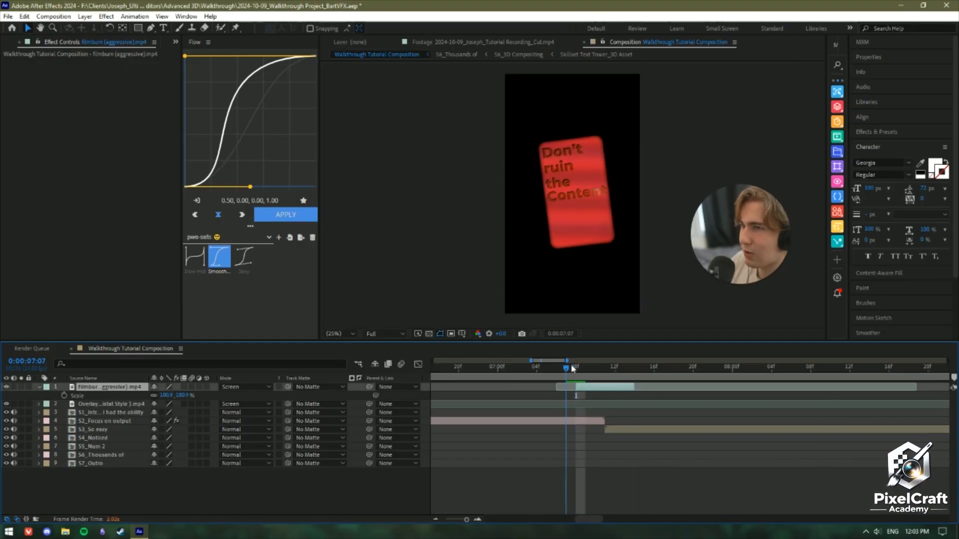
{"action": "key", "text": "space"}
{"action": "scroll", "coordinate": [679, 422], "scroll_direction": "down", "scroll_amount": 5}
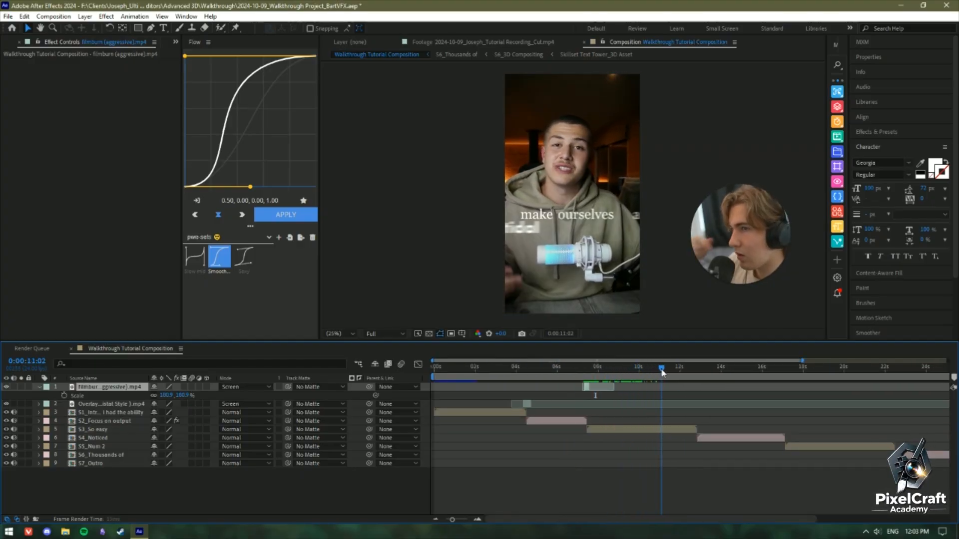
{"action": "left_click_drag", "start_coordinate": [681, 378], "coordinate": [698, 375]}
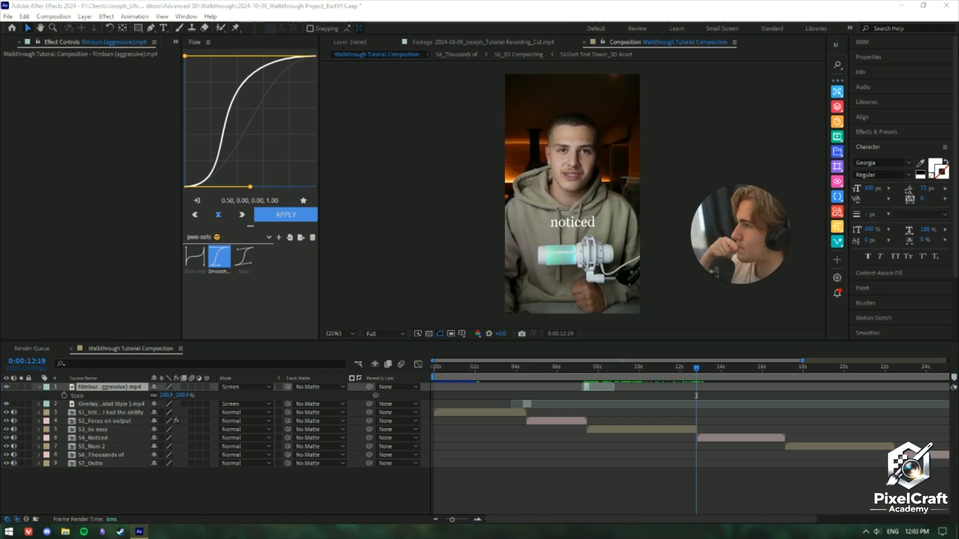
- Add FILMBURN - 3.mp4 at the cut around 12 seconds and trim away its leading segment
{"action": "left_click_drag", "start_coordinate": [0, 394], "coordinate": [222, 410]}
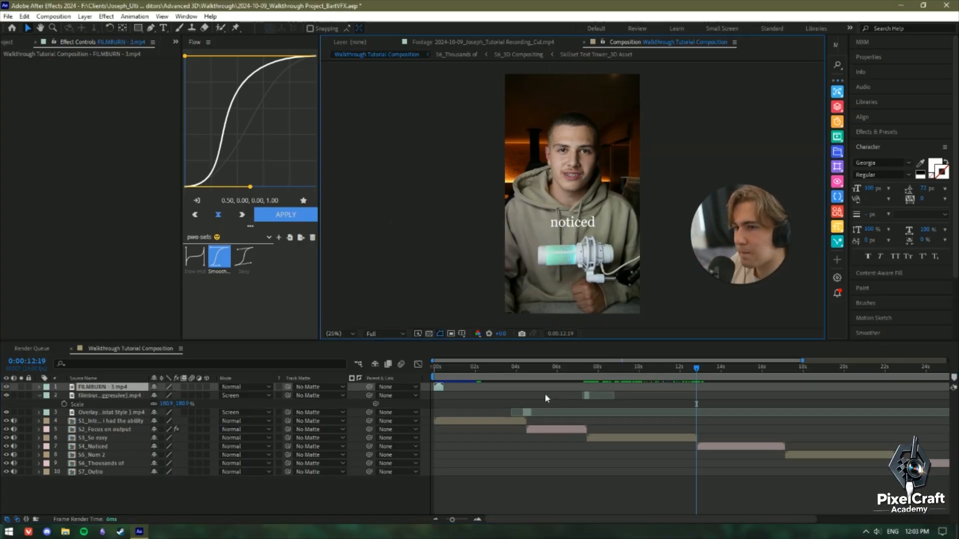
{"action": "mouse_move", "coordinate": [440, 392]}
{"action": "left_mouse_down"}
{"action": "mouse_move", "coordinate": [703, 391]}
{"action": "mouse_move", "coordinate": [527, 394]}
{"action": "mouse_move", "coordinate": [622, 399]}
{"action": "mouse_move", "coordinate": [649, 389]}
{"action": "mouse_move", "coordinate": [635, 390]}
{"action": "left_mouse_up"}
{"action": "scroll", "coordinate": [703, 390], "scroll_direction": "up", "scroll_amount": 5}
{"action": "key", "text": "ctrl+shift+d"}
{"action": "key", "text": "Delete"}
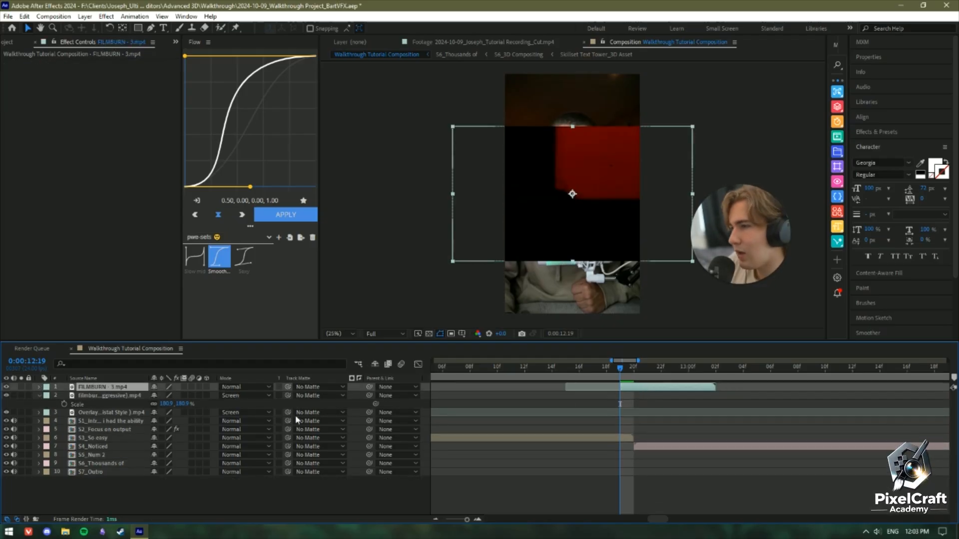
- Move the filmburn (aggressive) layer below the S1 intro layer in the layer stack
{"action": "key", "text": "semicolon"}
{"action": "left_click_drag", "start_coordinate": [85, 396], "coordinate": [88, 424]}
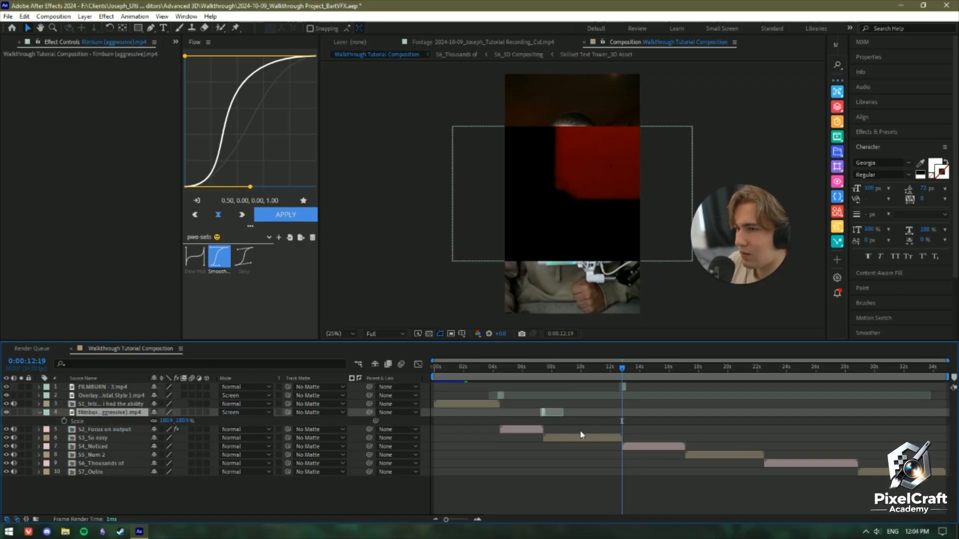
- Move FILMBURN - 3.mp4 below the S2_Focus on output layer and scale it up to about 180.2%
{"action": "left_click_drag", "start_coordinate": [95, 387], "coordinate": [106, 433]}
{"action": "key", "text": "s"}
{"action": "left_click_drag", "start_coordinate": [166, 438], "coordinate": [361, 508]}
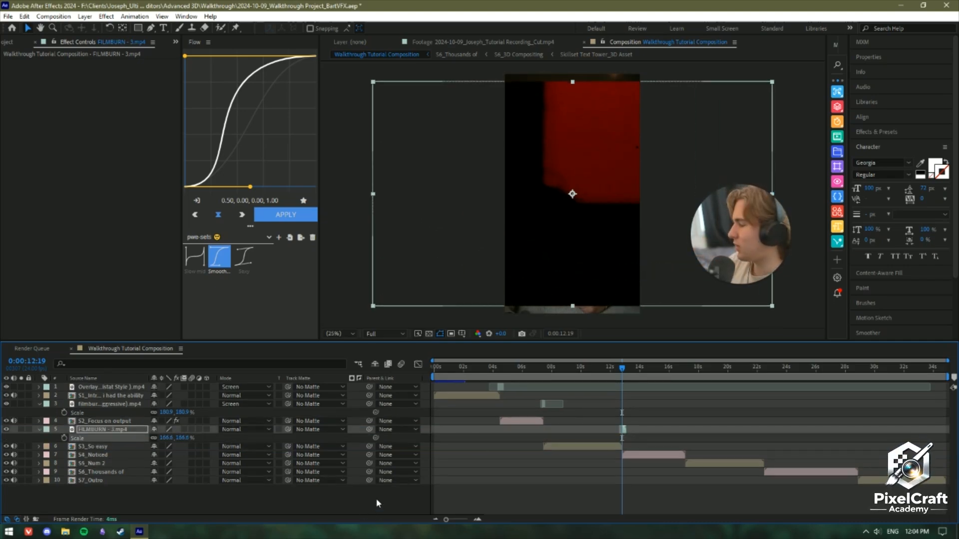
{"action": "scroll", "coordinate": [649, 450], "scroll_direction": "up", "scroll_amount": 5}
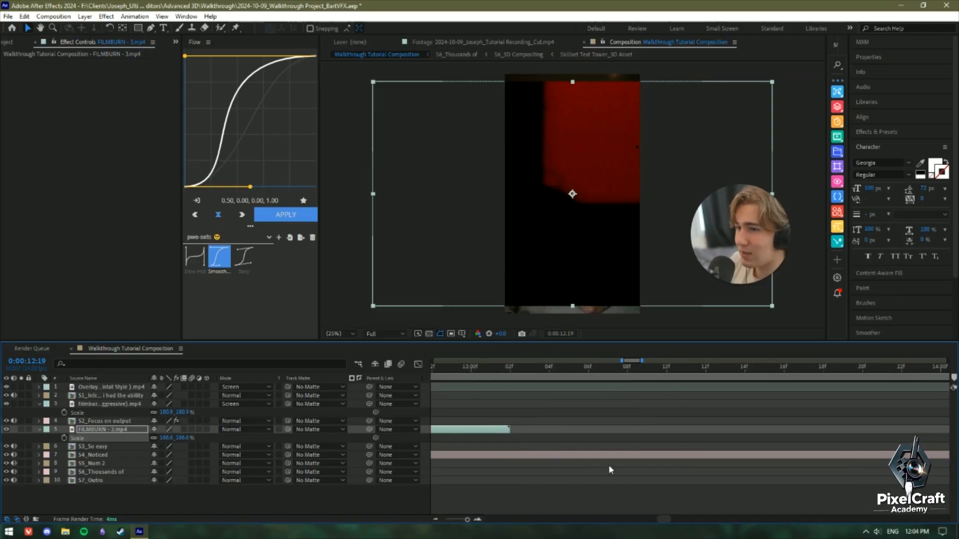
{"action": "left_click_drag", "start_coordinate": [661, 520], "coordinate": [651, 518]}
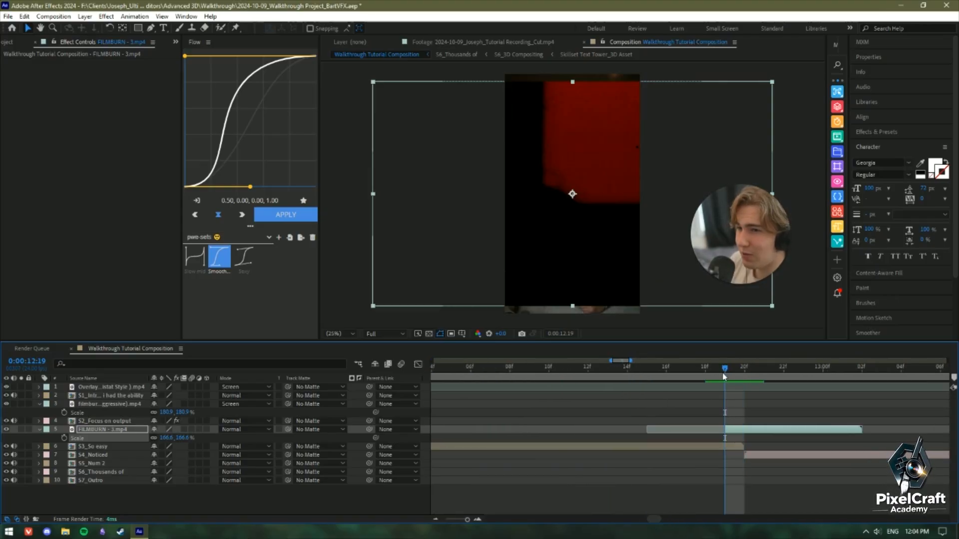
{"action": "left_click_drag", "start_coordinate": [163, 439], "coordinate": [224, 433]}
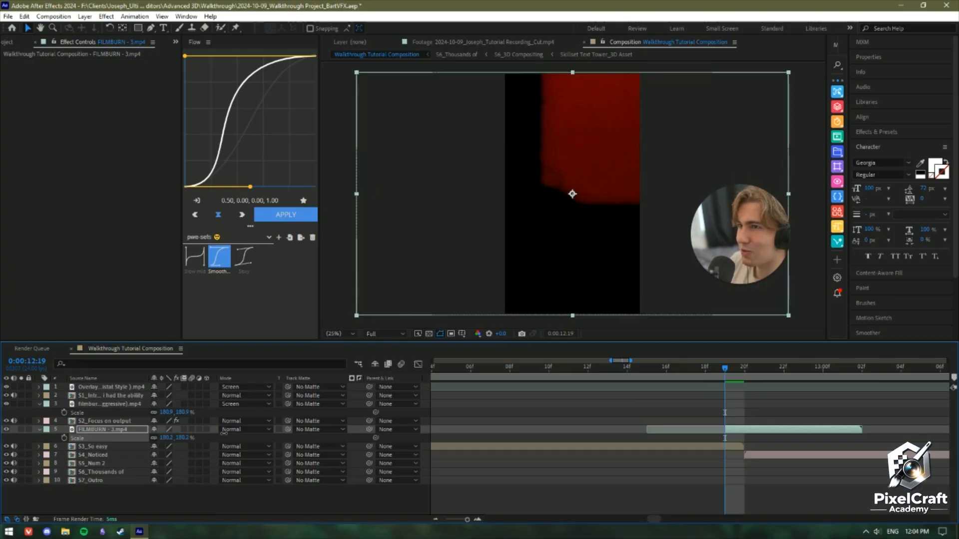
- Set the FILMBURN - 3.mp4 layer's blending mode to Screen
{"action": "left_click", "coordinate": [244, 430]}
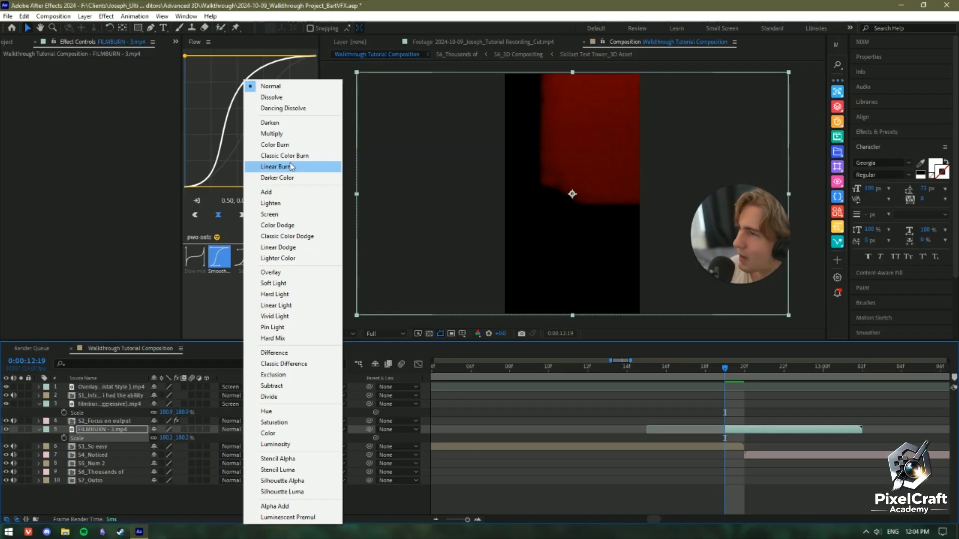
{"action": "left_click", "coordinate": [269, 213]}
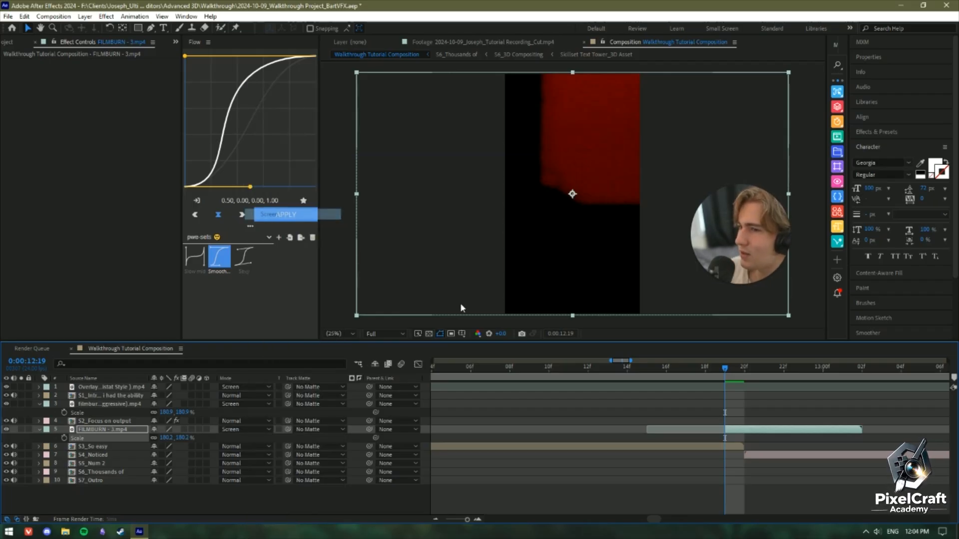
{"action": "mouse_move", "coordinate": [728, 369]}
{"action": "left_mouse_down"}
{"action": "mouse_move", "coordinate": [888, 378]}
{"action": "mouse_move", "coordinate": [732, 393]}
{"action": "left_mouse_up"}
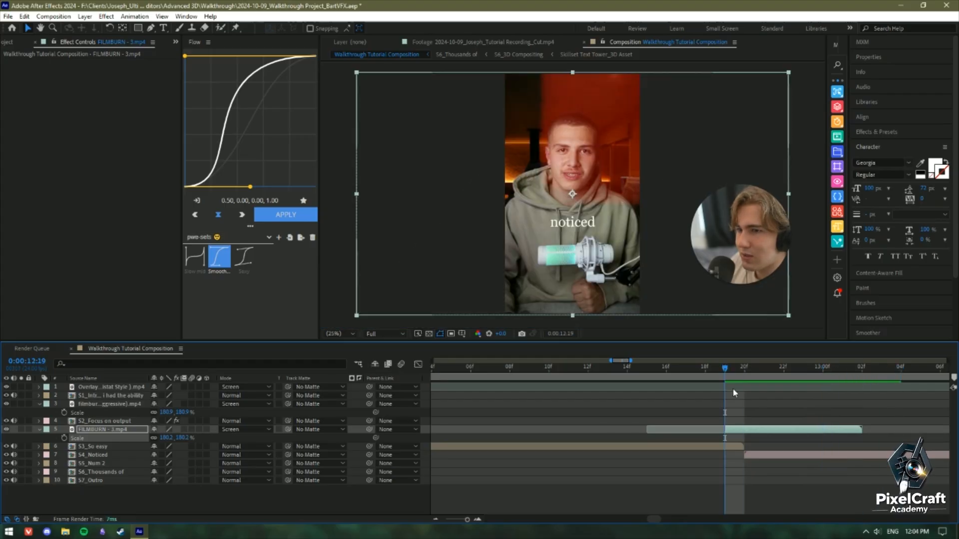
- Slide FILMBURN - 3.mp4 a few frames earlier so it straddles the cut around 12 seconds
{"action": "left_click_drag", "start_coordinate": [809, 435], "coordinate": [754, 432]}
{"action": "key", "text": "Page_Down"}
{"action": "key", "text": "Page_Up"}
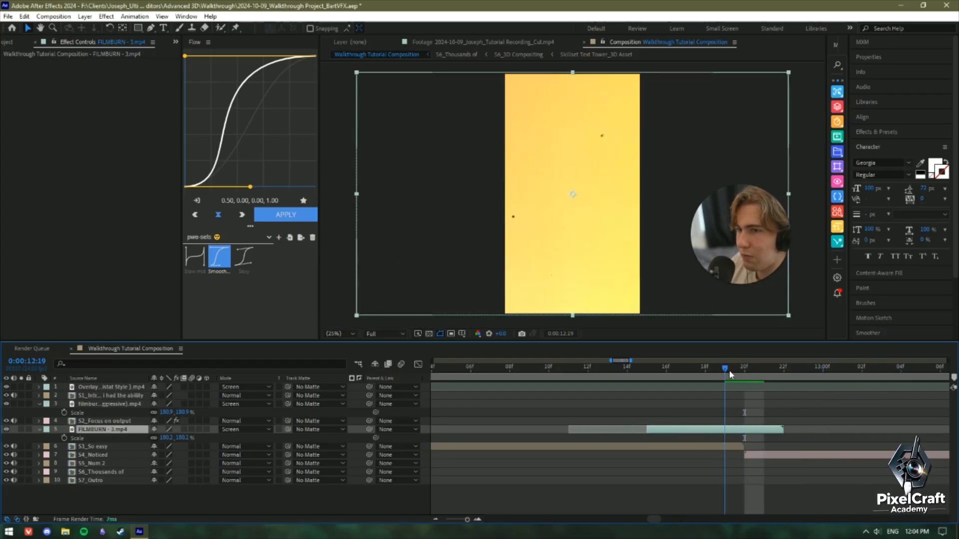
- Preview the FILMBURN - 3 transition around the 12-second cut
{"action": "left_click_drag", "start_coordinate": [710, 374], "coordinate": [557, 380]}
{"action": "scroll", "coordinate": [661, 413], "scroll_direction": "down", "scroll_amount": 5}
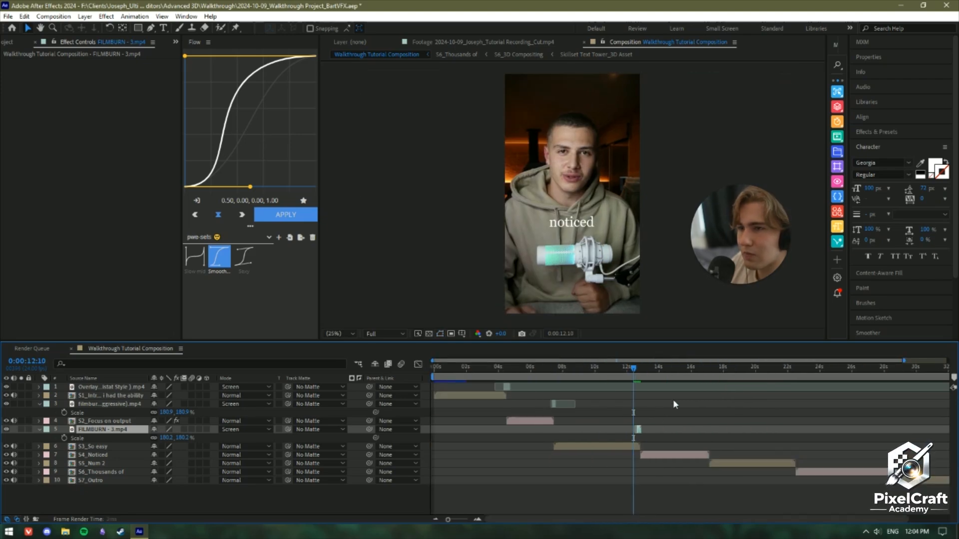
{"action": "key", "text": "space"}
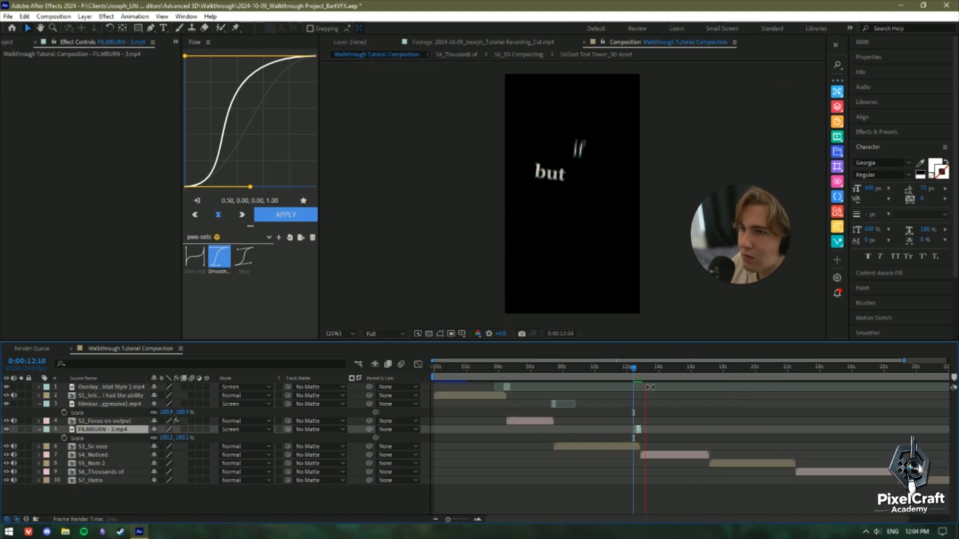
{"action": "key", "text": "space"}
{"action": "left_click", "coordinate": [637, 372]}
{"action": "scroll", "coordinate": [638, 434], "scroll_direction": "up", "scroll_amount": 5}
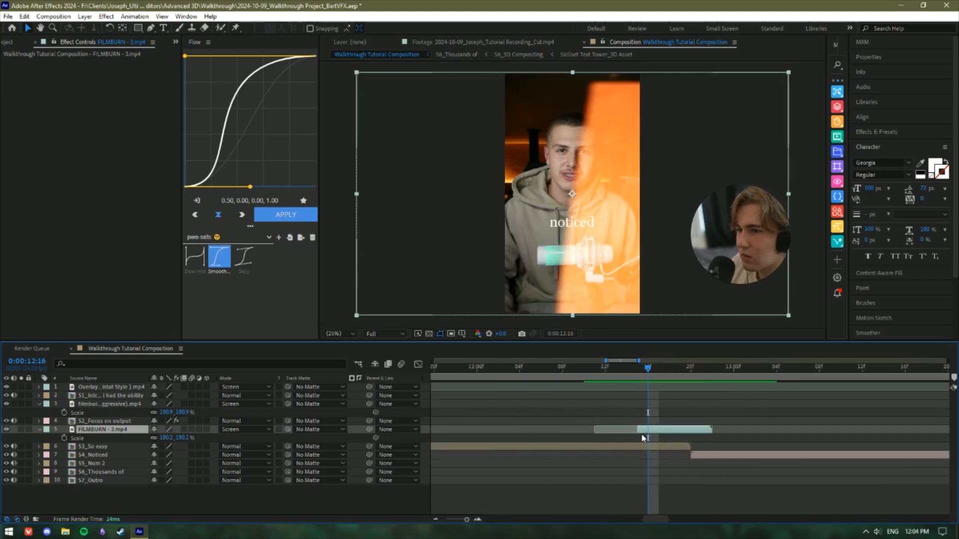
{"action": "key", "text": "i"}
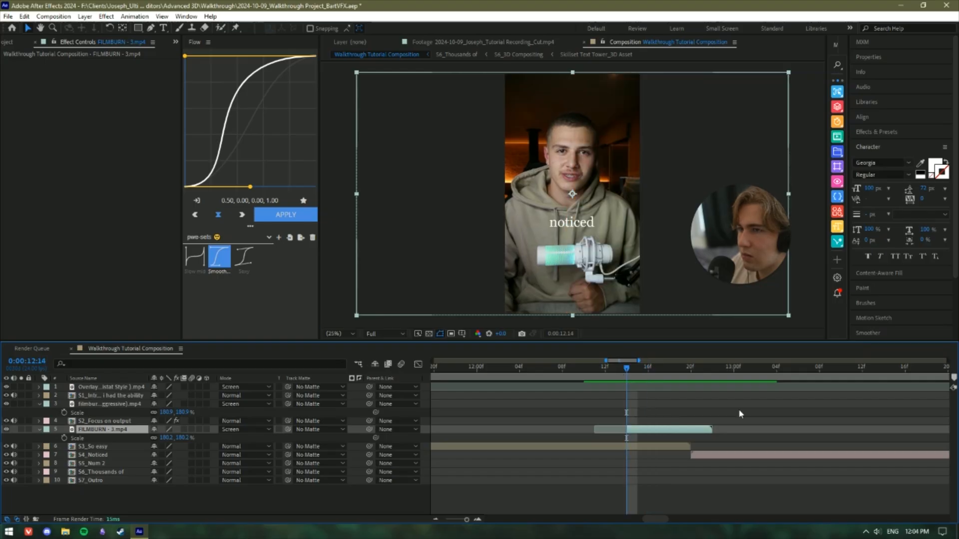
{"action": "key", "text": "space"}
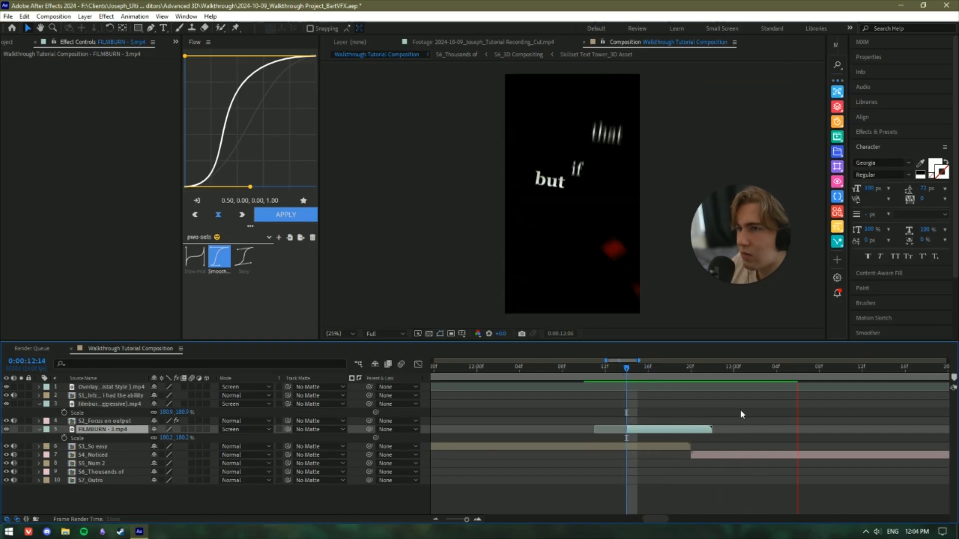
{"action": "scroll", "coordinate": [740, 409], "scroll_direction": "down", "scroll_amount": 5}
{"action": "left_click_drag", "start_coordinate": [727, 374], "coordinate": [818, 375]}
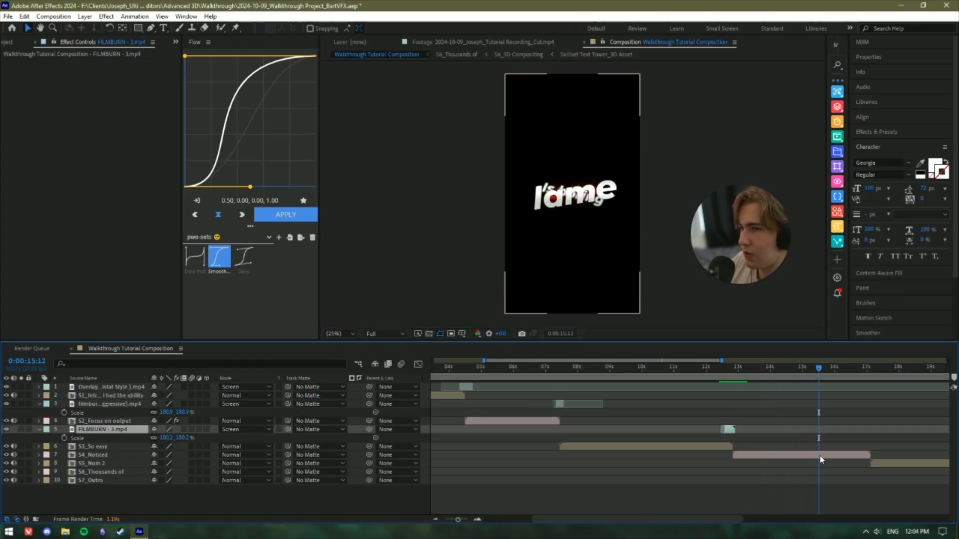
{"action": "left_click_drag", "start_coordinate": [822, 374], "coordinate": [828, 374]}
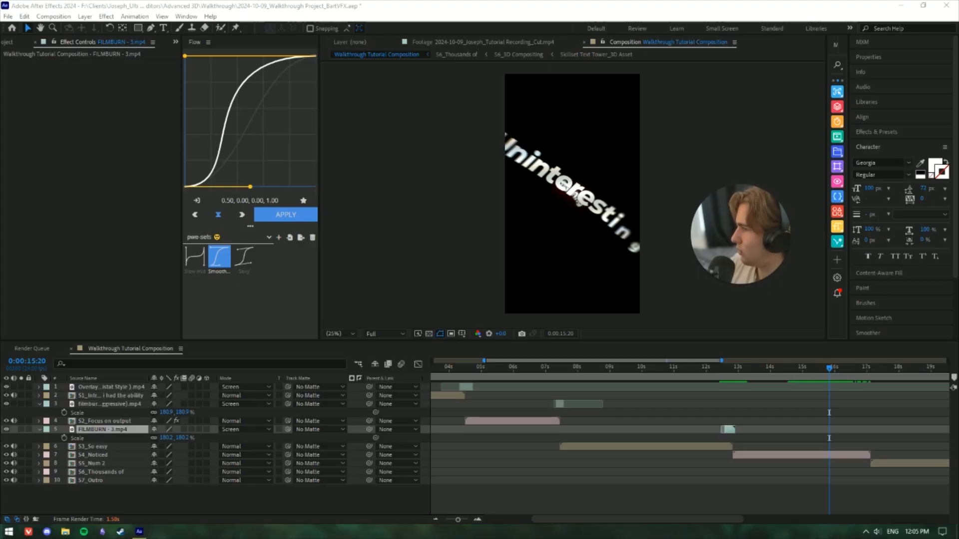
{"action": "left_click_drag", "start_coordinate": [114, 538], "coordinate": [86, 473]}
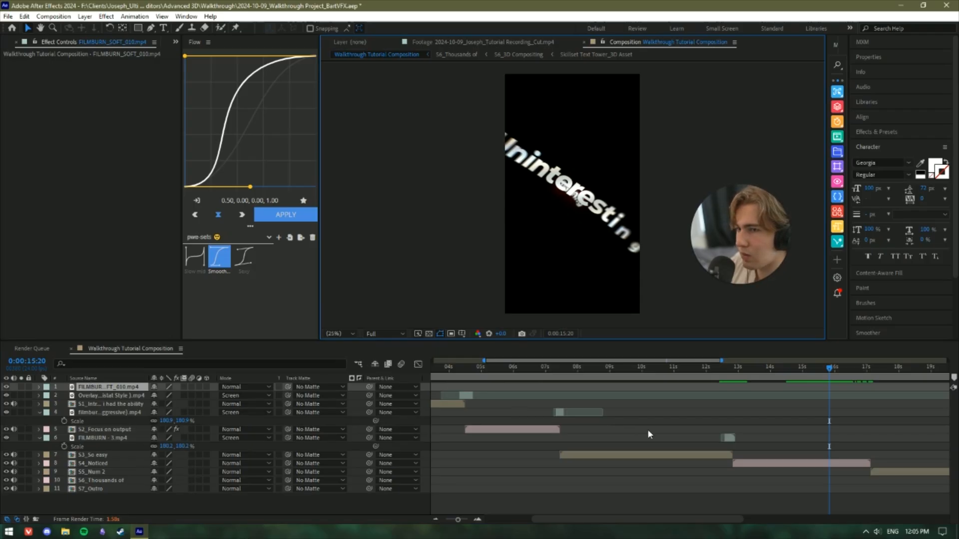
{"action": "scroll", "coordinate": [648, 430], "scroll_direction": "down", "scroll_amount": 3}
{"action": "left_click_drag", "start_coordinate": [441, 389], "coordinate": [671, 392]}
{"action": "left_click_drag", "start_coordinate": [103, 387], "coordinate": [115, 464]}
{"action": "scroll", "coordinate": [666, 458], "scroll_direction": "up", "scroll_amount": 5}
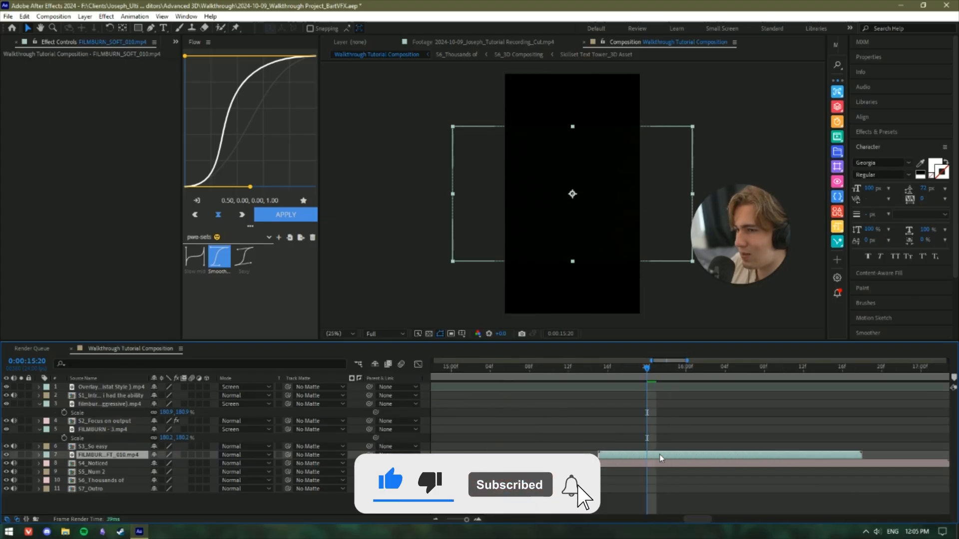
{"action": "left_click_drag", "start_coordinate": [659, 454], "coordinate": [460, 420]}
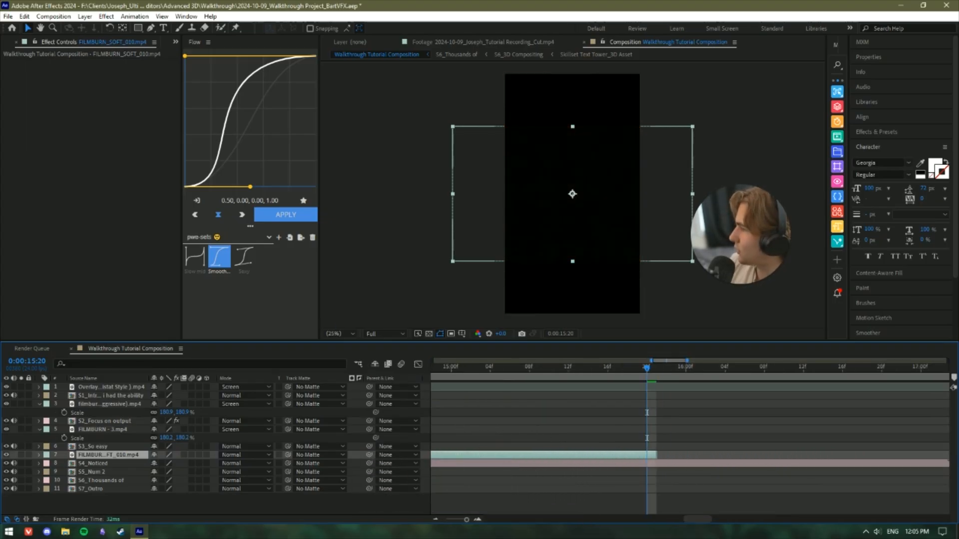
{"action": "key", "text": "Delete"}
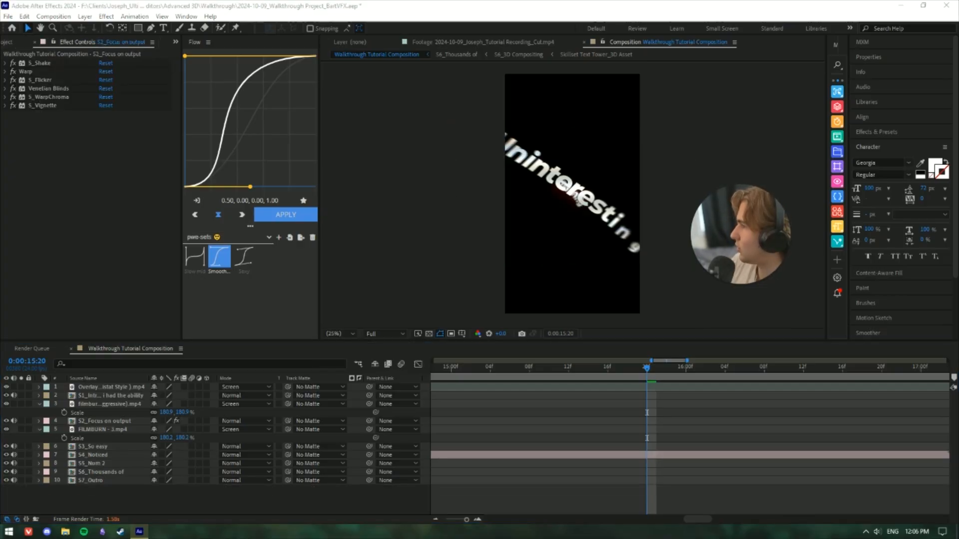
- Add FILMBURN_HARD_006.mp4 below the S3_So easy layer and trim its in point at the cut near 15 seconds
{"action": "left_click_drag", "start_coordinate": [261, 506], "coordinate": [117, 492]}
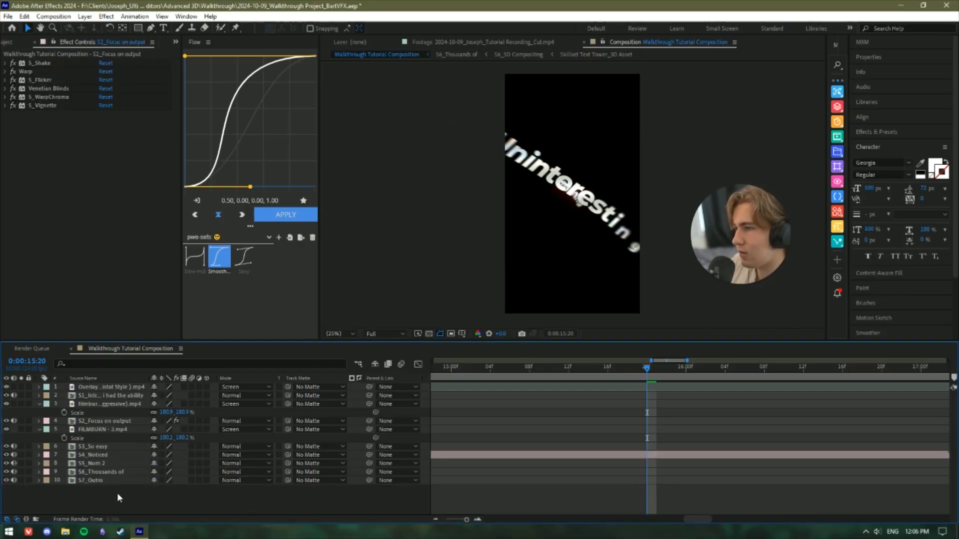
{"action": "left_click_drag", "start_coordinate": [107, 389], "coordinate": [111, 459]}
{"action": "key", "text": ";"}
{"action": "left_click_drag", "start_coordinate": [443, 456], "coordinate": [638, 452]}
{"action": "key", "text": ";"}
{"action": "key", "text": "ctrl+z"}
{"action": "key", "text": "alt+bracketleft"}
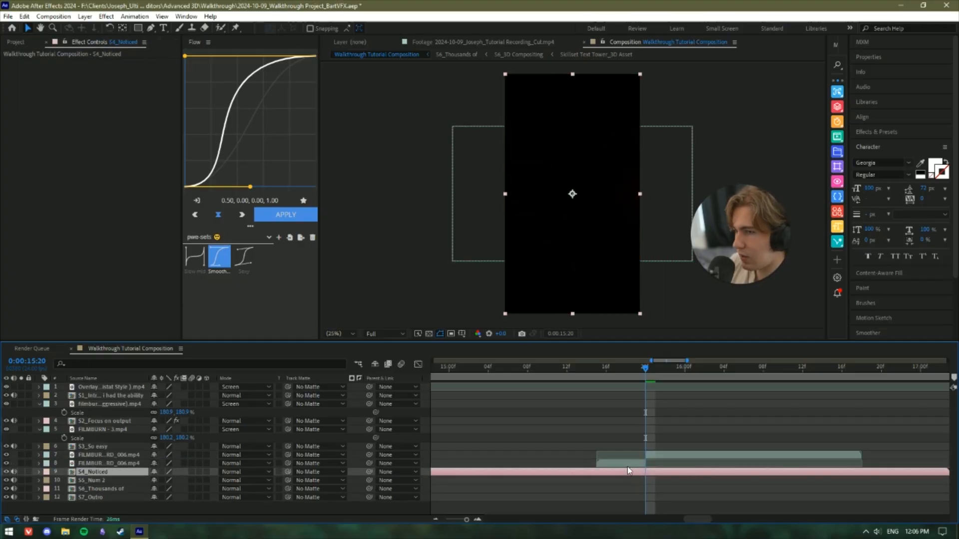
- Slide FILMBURN_HARD_006.mp4 earlier, split it at the playhead and delete the split-off part
{"action": "left_click_drag", "start_coordinate": [677, 460], "coordinate": [597, 457]}
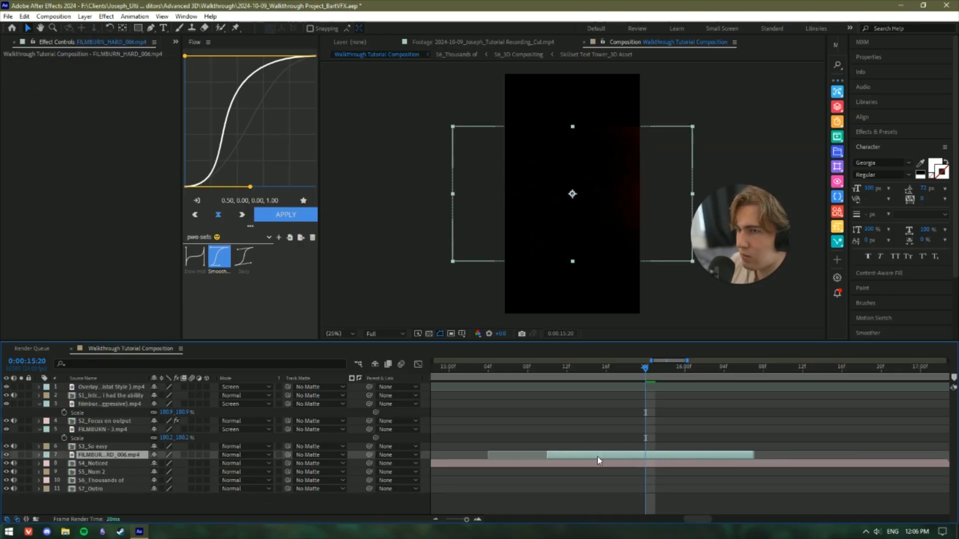
{"action": "key", "text": "ctrl+shift+d"}
{"action": "key", "text": "Delete"}
- Enable Time Remapping on the FILMBURN_HARD_006.mp4 layer
{"action": "right_click", "coordinate": [612, 454]}
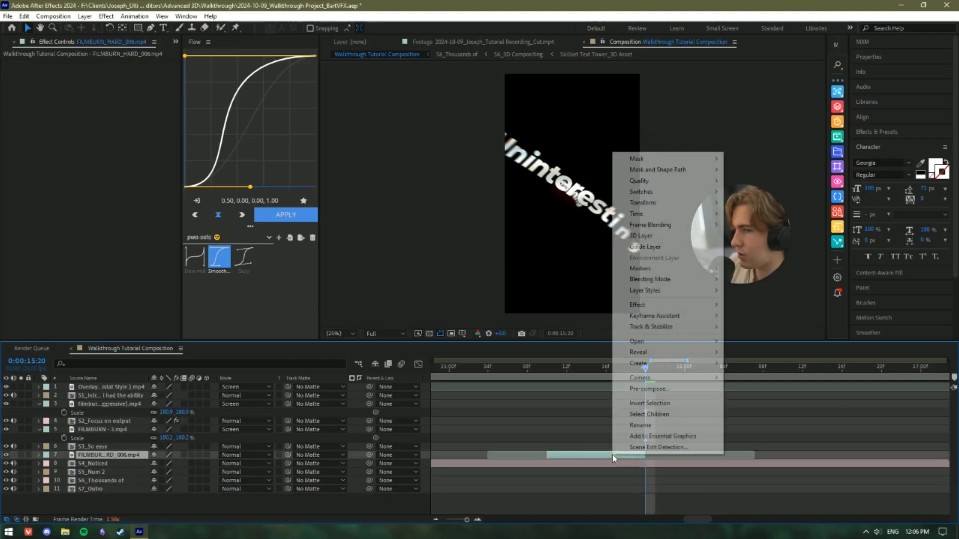
{"action": "mouse_move", "coordinate": [681, 215]}
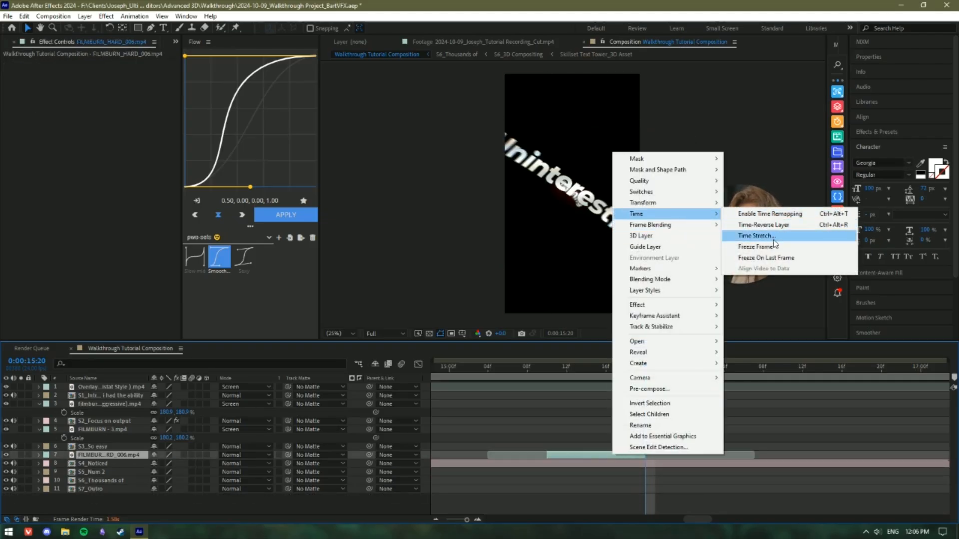
{"action": "left_click", "coordinate": [772, 213]}
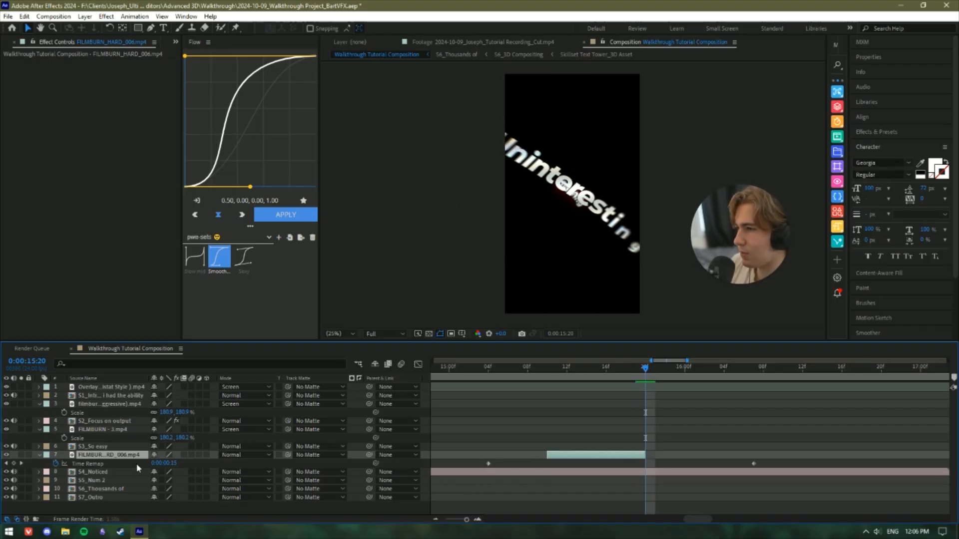
- Move the end time-remap keyframe earlier to speed up FILMBURN_HARD_006.mp4 and trim its out point to match
{"action": "left_click", "coordinate": [13, 463]}
{"action": "left_click_drag", "start_coordinate": [556, 372], "coordinate": [547, 372]}
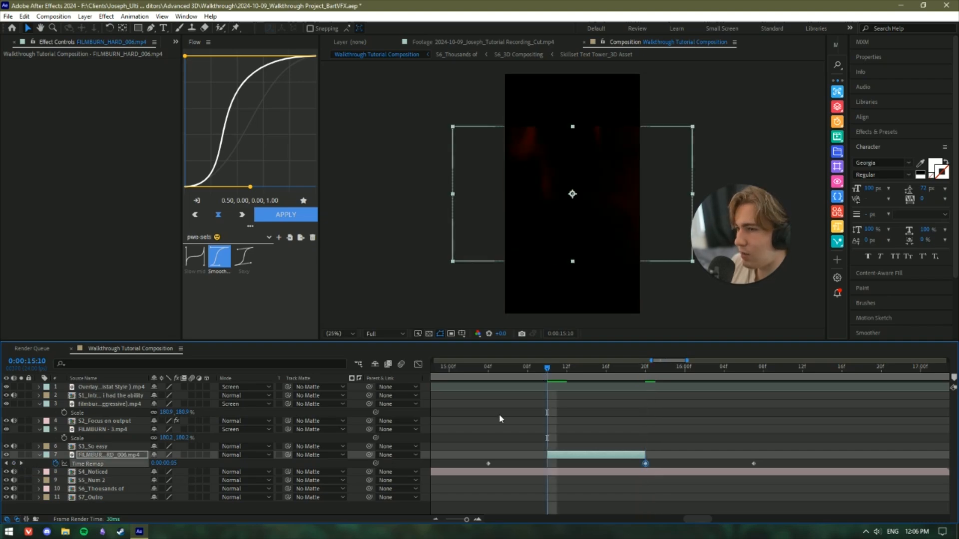
{"action": "left_click", "coordinate": [14, 463]}
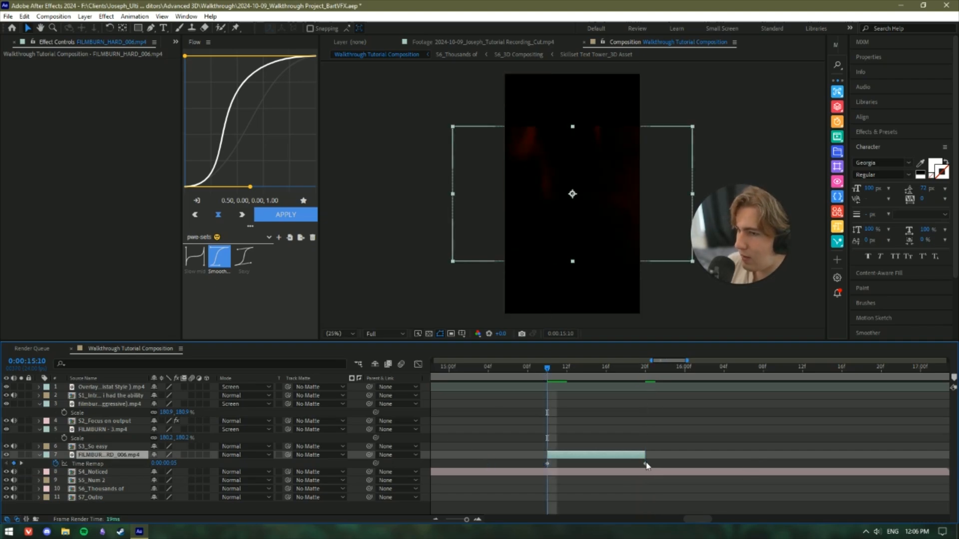
{"action": "left_click_drag", "start_coordinate": [646, 464], "coordinate": [596, 465]}
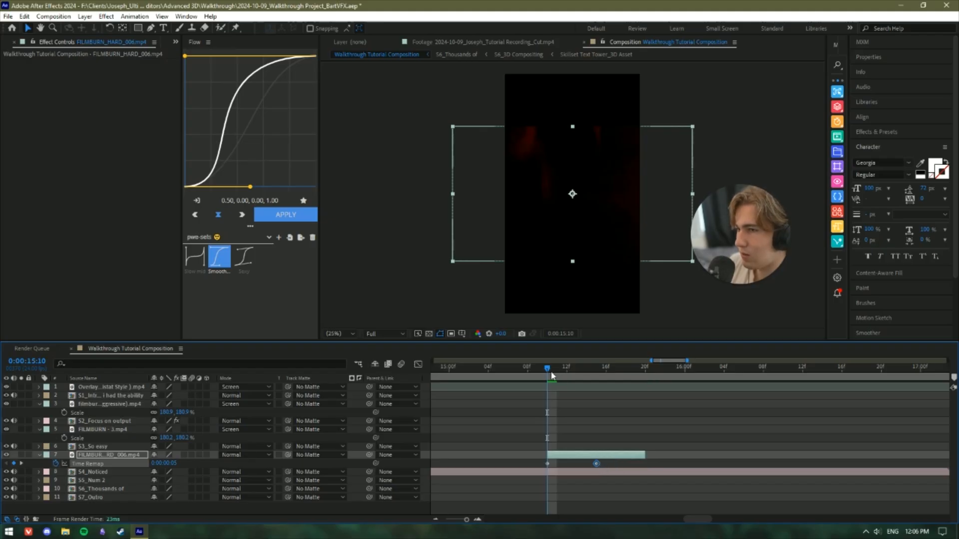
{"action": "left_click_drag", "start_coordinate": [552, 372], "coordinate": [596, 367]}
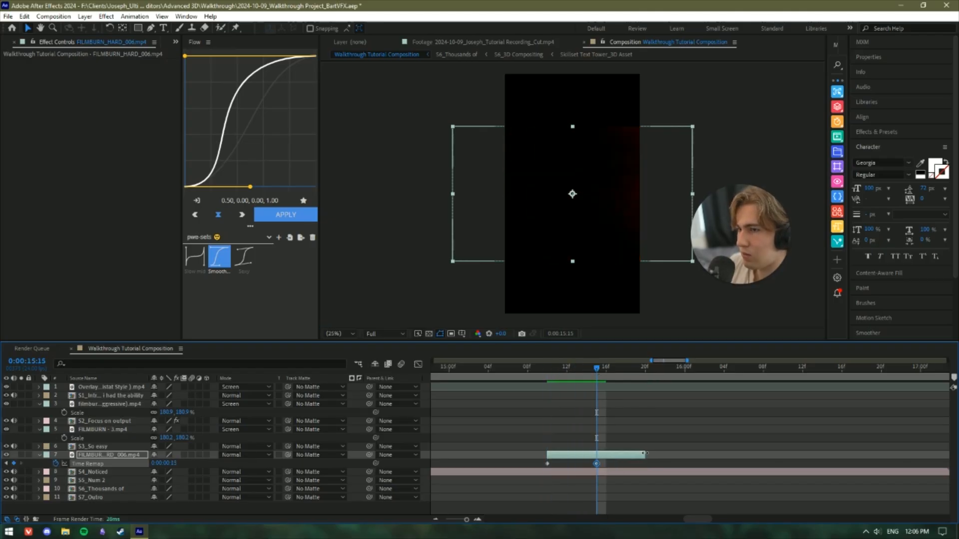
{"action": "key", "text": "alt+bracketright"}
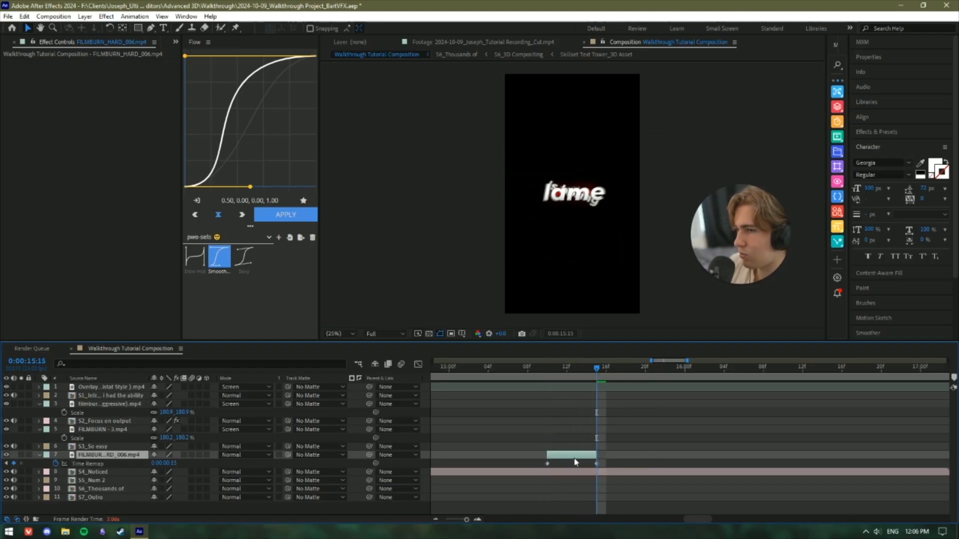
- Set the FILMBURN_HARD_006.mp4 layer's blending mode to Screen
{"action": "left_click", "coordinate": [245, 455]}
{"action": "left_click", "coordinate": [244, 142]}
{"action": "left_click_drag", "start_coordinate": [595, 370], "coordinate": [571, 372]}
- Scale FILMBURN_HARD_006.mp4 up to about 183.4% and scrub through the transition
{"action": "key", "text": "s"}
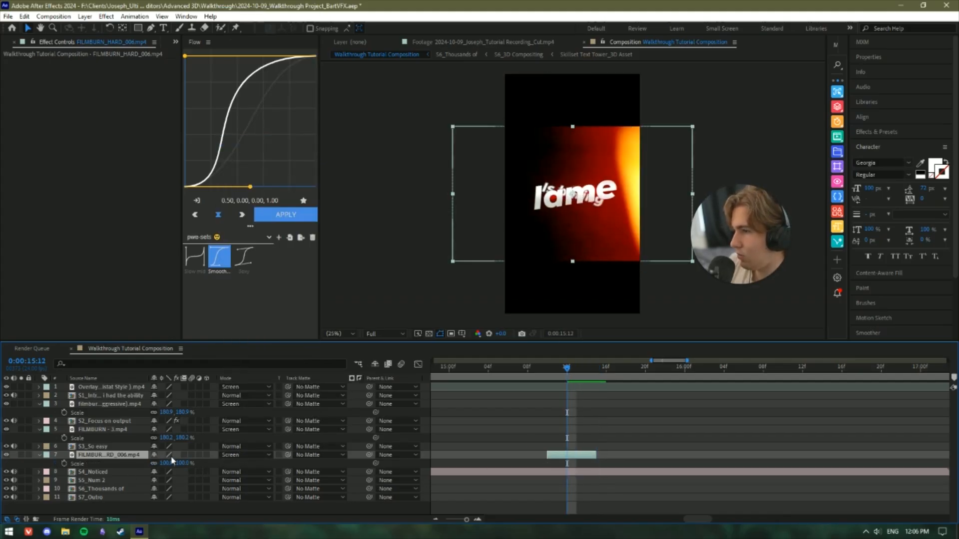
{"action": "left_click_drag", "start_coordinate": [169, 463], "coordinate": [554, 434]}
{"action": "left_click_drag", "start_coordinate": [586, 375], "coordinate": [735, 382]}
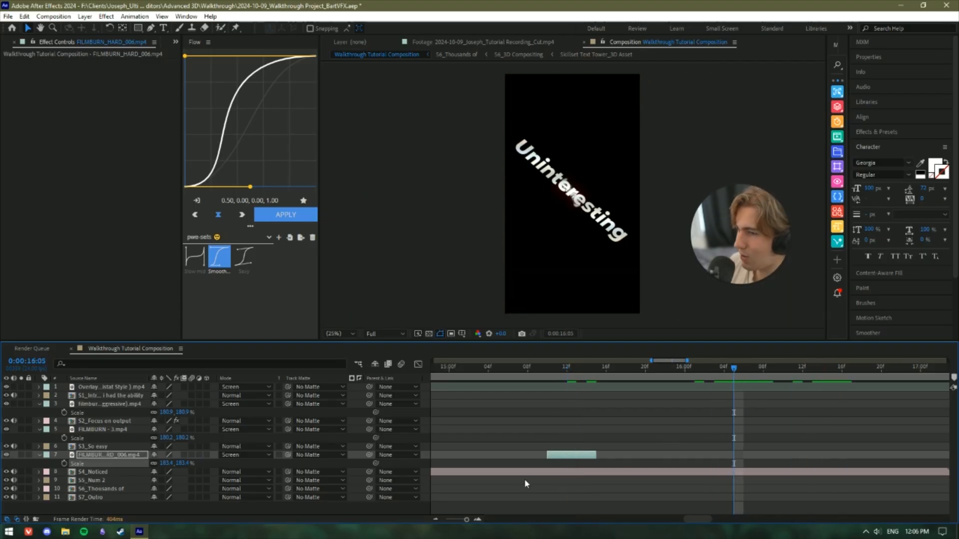
- Delete the FILMBURN_HARD_006.mp4 layer
{"action": "left_click", "coordinate": [587, 460]}
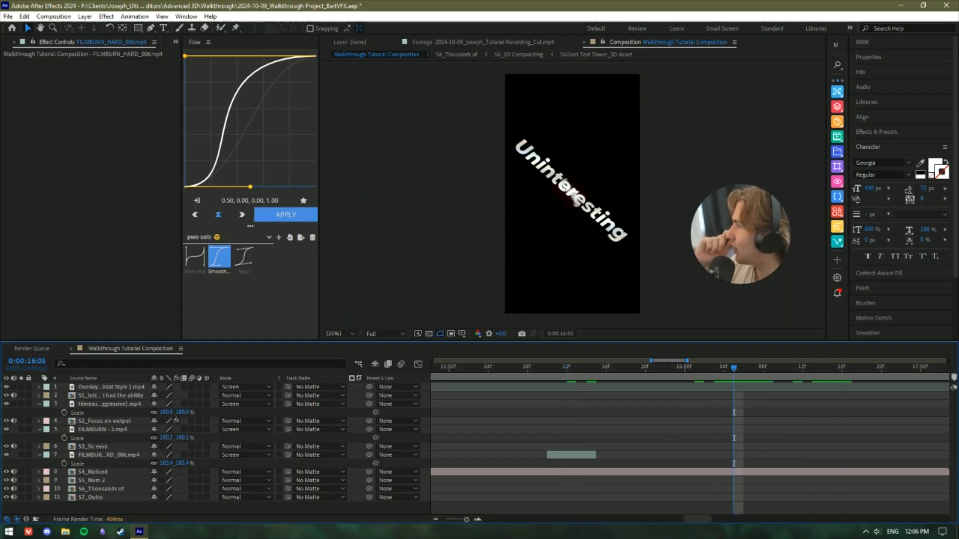
{"action": "left_click", "coordinate": [578, 456]}
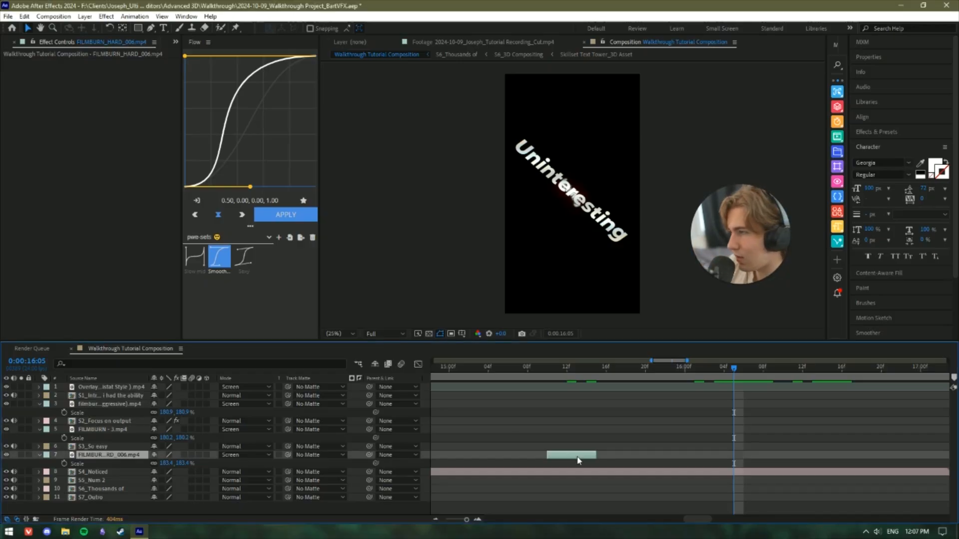
{"action": "key", "text": "Delete"}
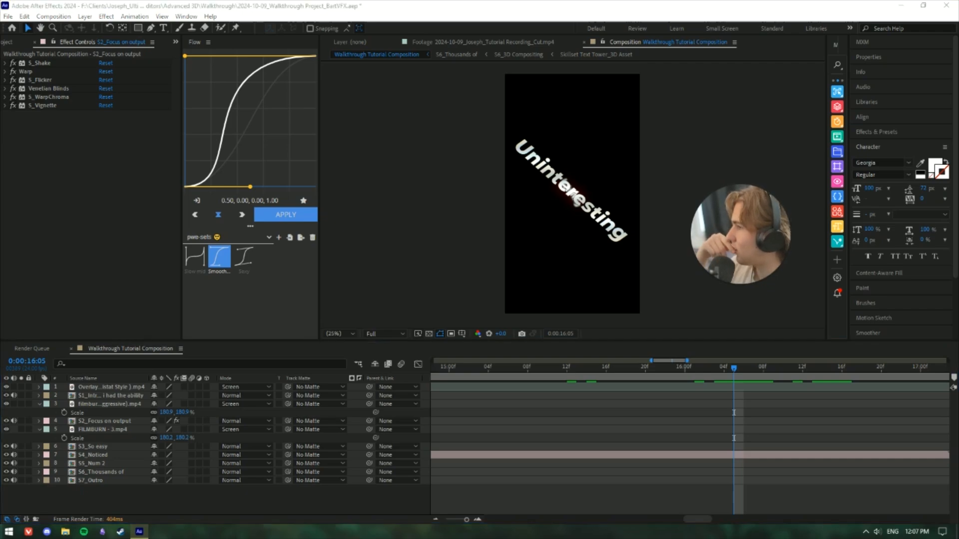
{"action": "left_click_drag", "start_coordinate": [1, 483], "coordinate": [54, 479]}
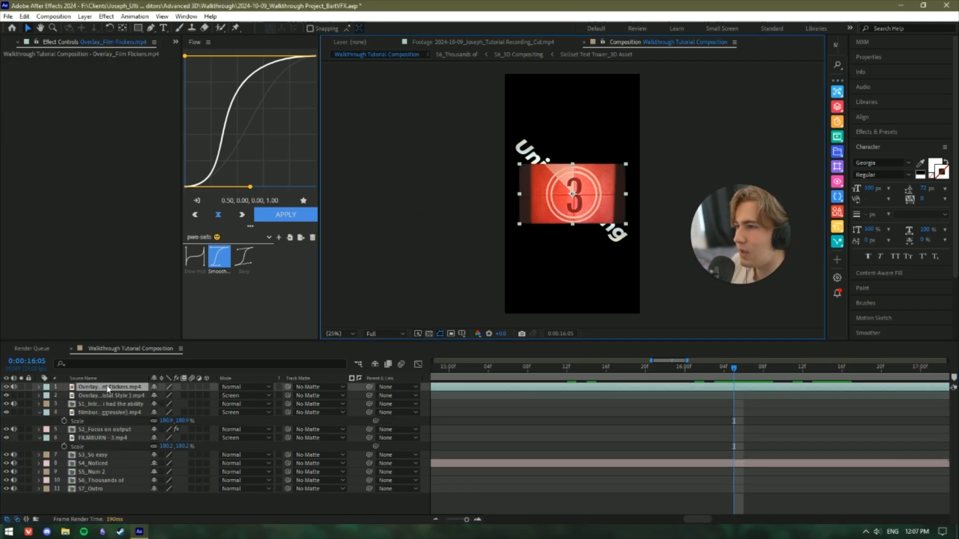
{"action": "left_click_drag", "start_coordinate": [109, 388], "coordinate": [91, 461]}
{"action": "scroll", "coordinate": [574, 445], "scroll_direction": "down", "scroll_amount": 5}
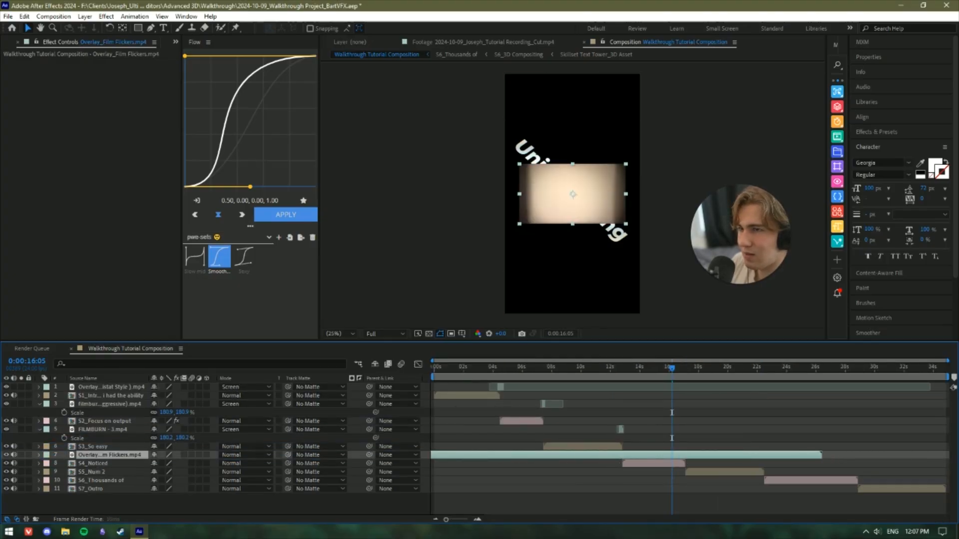
{"action": "left_click_drag", "start_coordinate": [760, 470], "coordinate": [957, 433]}
{"action": "left_click_drag", "start_coordinate": [754, 456], "coordinate": [427, 448]}
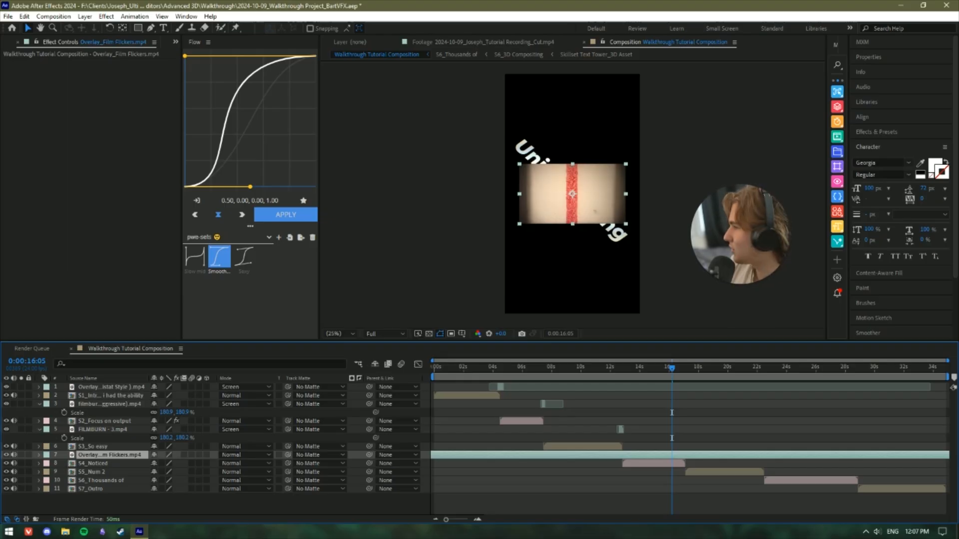
{"action": "key", "text": "Delete"}
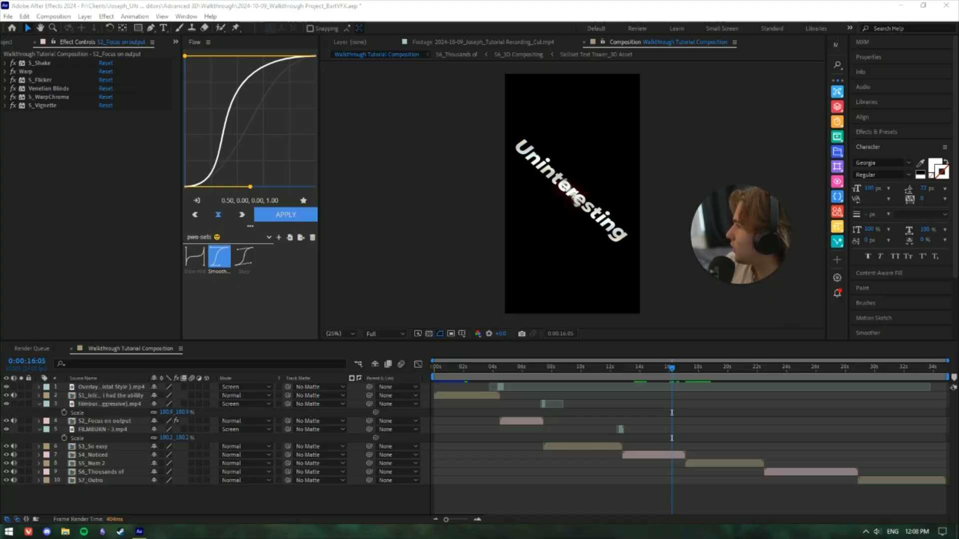
- Add FILMBURN_HARDSCRATCH_002.mp4 above S4_Noticed and move it in time to the cut near 16 seconds
{"action": "left_click_drag", "start_coordinate": [439, 538], "coordinate": [402, 493]}
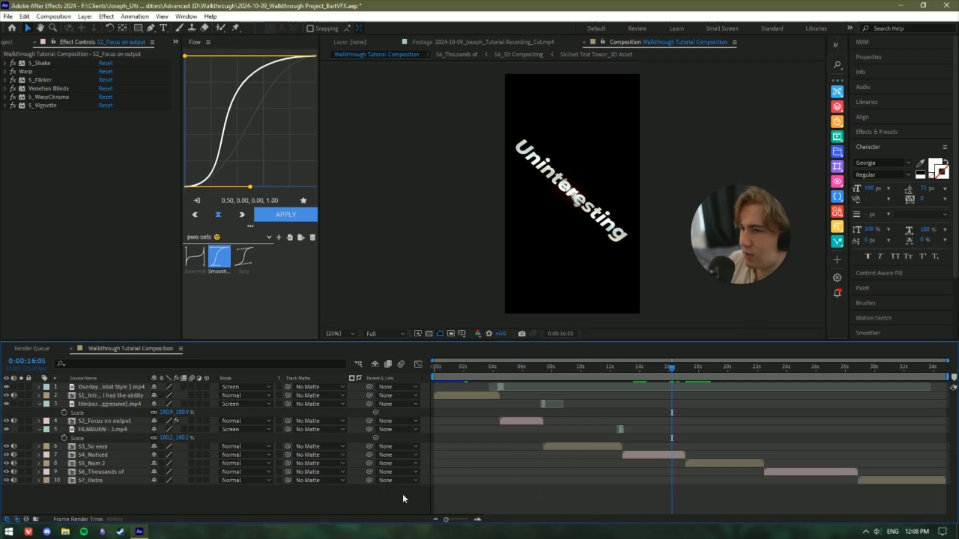
{"action": "left_click_drag", "start_coordinate": [100, 390], "coordinate": [106, 456]}
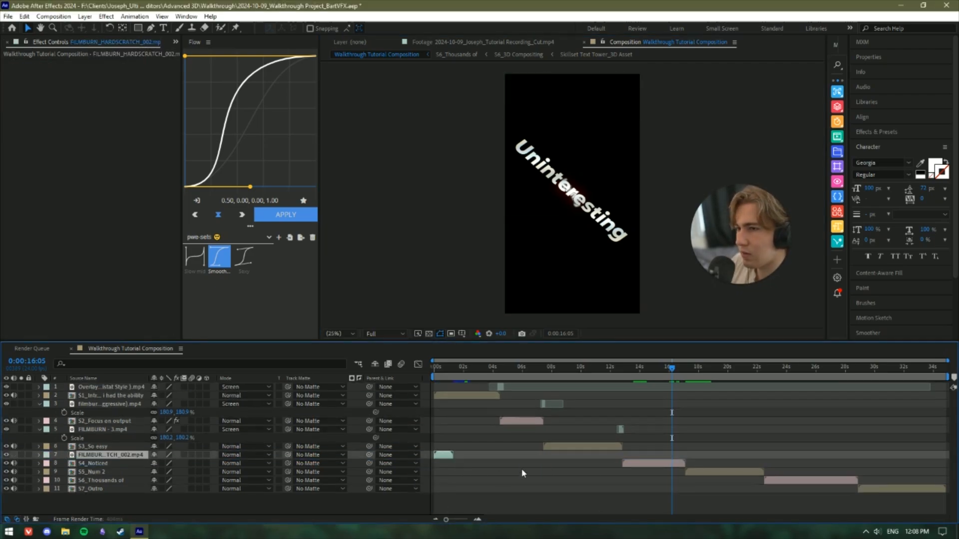
{"action": "left_click_drag", "start_coordinate": [439, 456], "coordinate": [684, 455]}
{"action": "scroll", "coordinate": [681, 453], "scroll_direction": "up", "scroll_amount": 2}
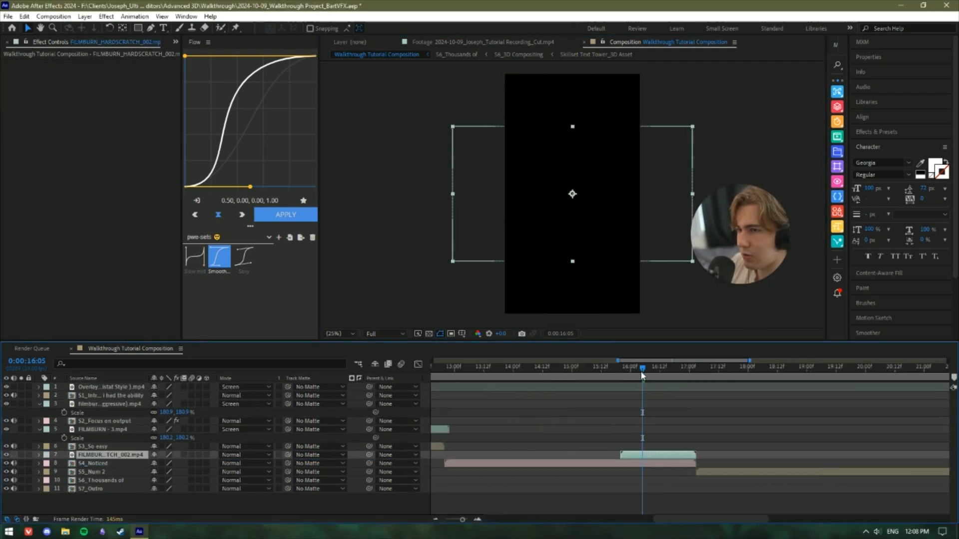
- Shift the FILMBURN_HARDSCRATCH_002.mp4 layer to the right within the frame
{"action": "left_click_drag", "start_coordinate": [642, 371], "coordinate": [620, 372]}
{"action": "left_click_drag", "start_coordinate": [546, 241], "coordinate": [607, 242]}
{"action": "left_click", "coordinate": [635, 375]}
{"action": "left_click_drag", "start_coordinate": [636, 377], "coordinate": [623, 370]}
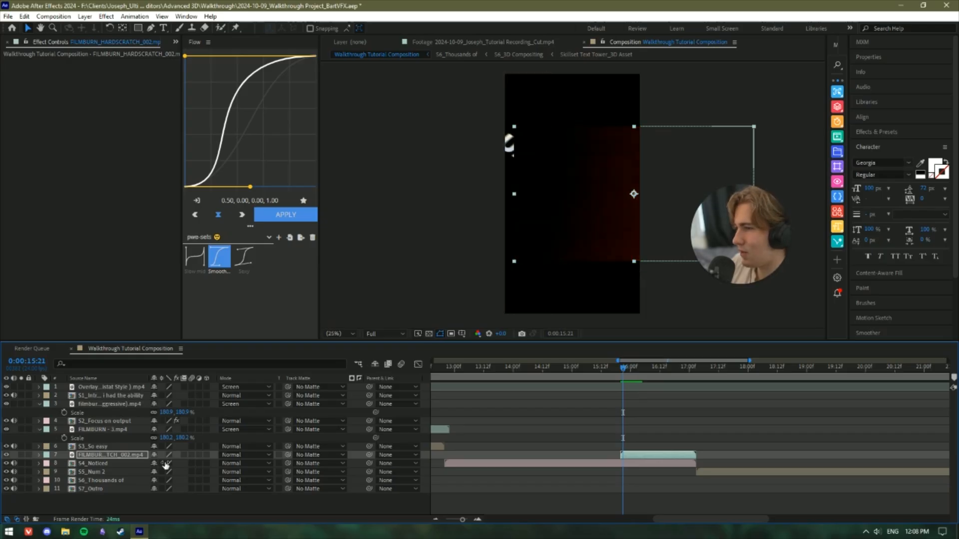
- Scale the FILMBURN_HARDSCRATCH_002.mp4 layer to about 180% and set its blending mode to Screen
{"action": "key", "text": "s"}
{"action": "left_click_drag", "start_coordinate": [165, 463], "coordinate": [524, 426]}
{"action": "left_click", "coordinate": [243, 455]}
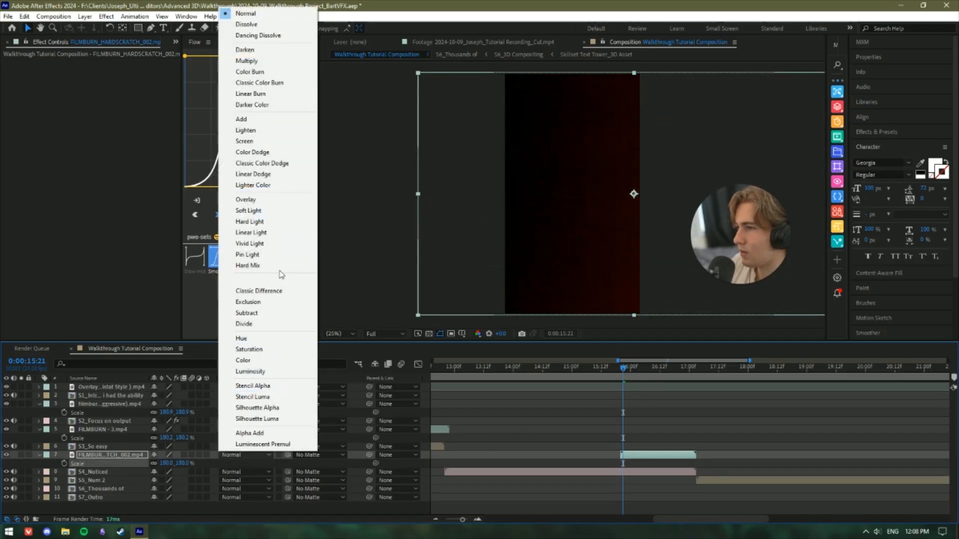
{"action": "left_click", "coordinate": [278, 142]}
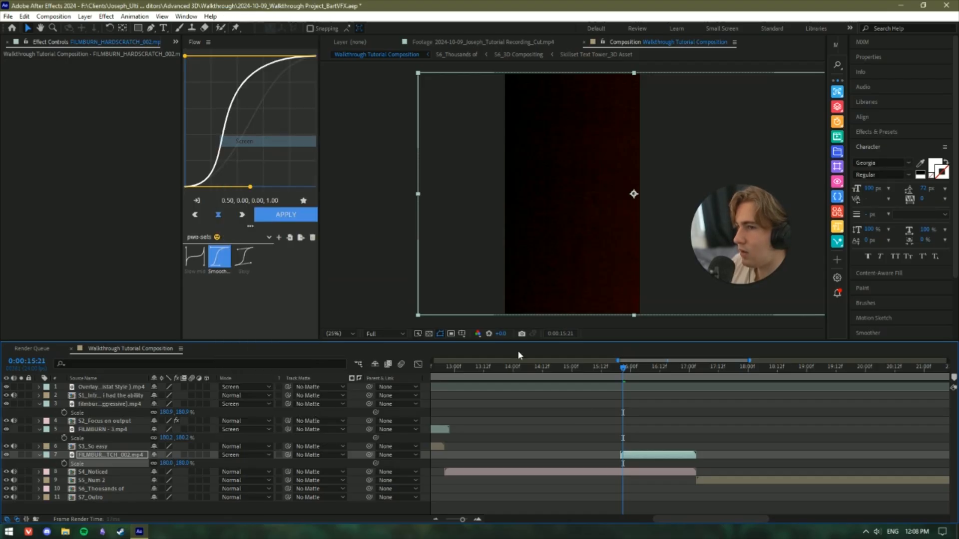
- Shift the film burn layer a few frames later and step forward frame by frame through the transition
{"action": "left_click_drag", "start_coordinate": [644, 455], "coordinate": [662, 455]}
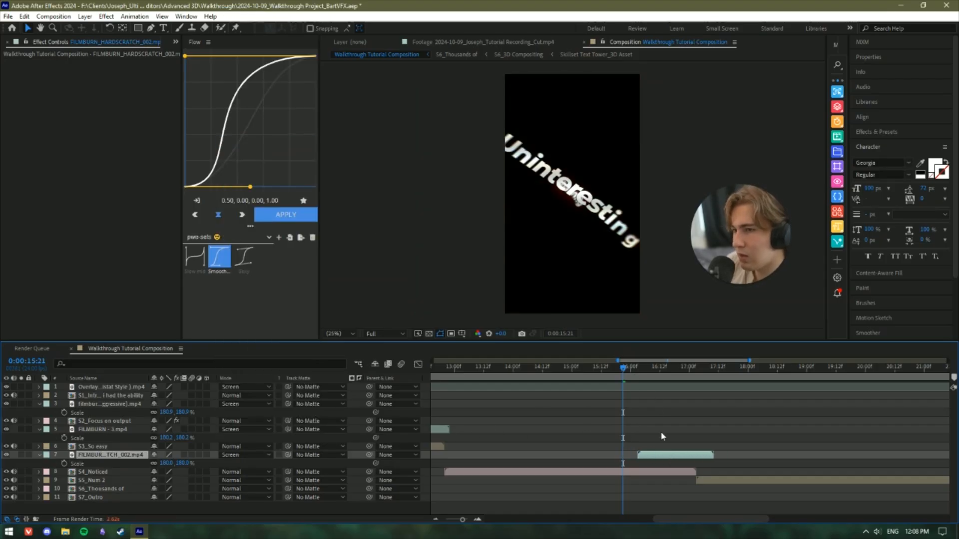
{"action": "key", "text": "Page_Down"}
{"action": "key", "text": "Page_Down"}
{"action": "key", "text": "Page_Down"}
{"action": "key", "text": "Page_Down"}
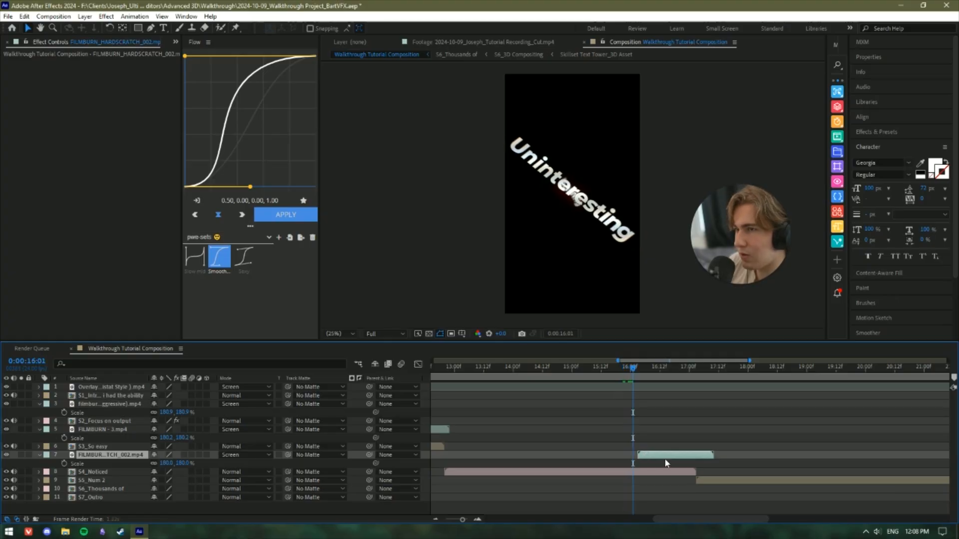
{"action": "key", "text": "Page_Down"}
{"action": "key", "text": "Page_Down"}
{"action": "key", "text": "Page_Down"}
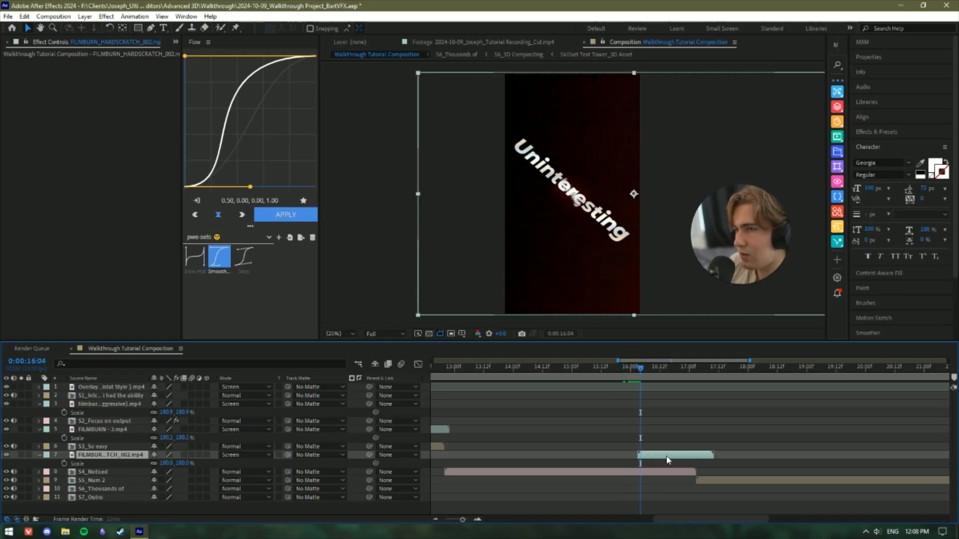
{"action": "key", "text": "Page_Down"}
{"action": "key", "text": "Page_Down"}
{"action": "key", "text": "Page_Down"}
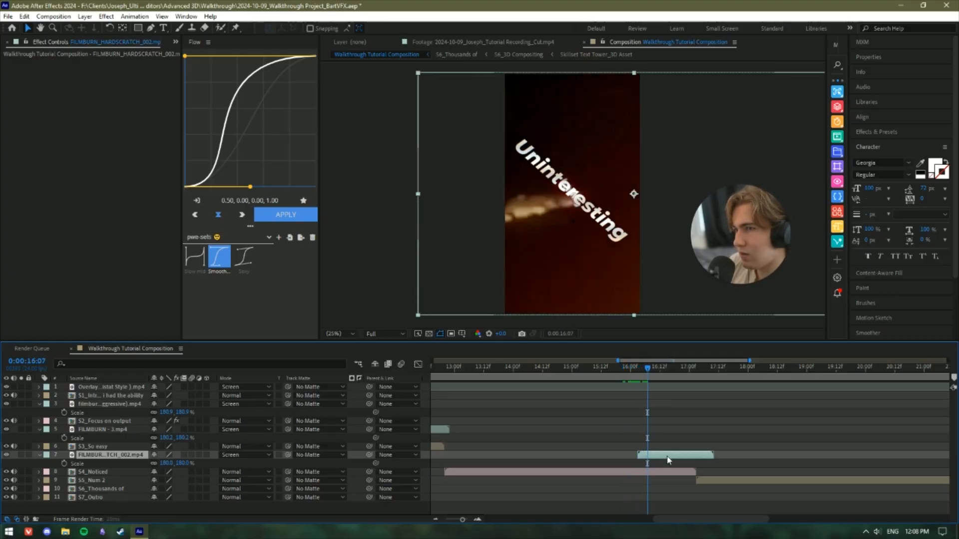
{"action": "key", "text": "Page_Down"}
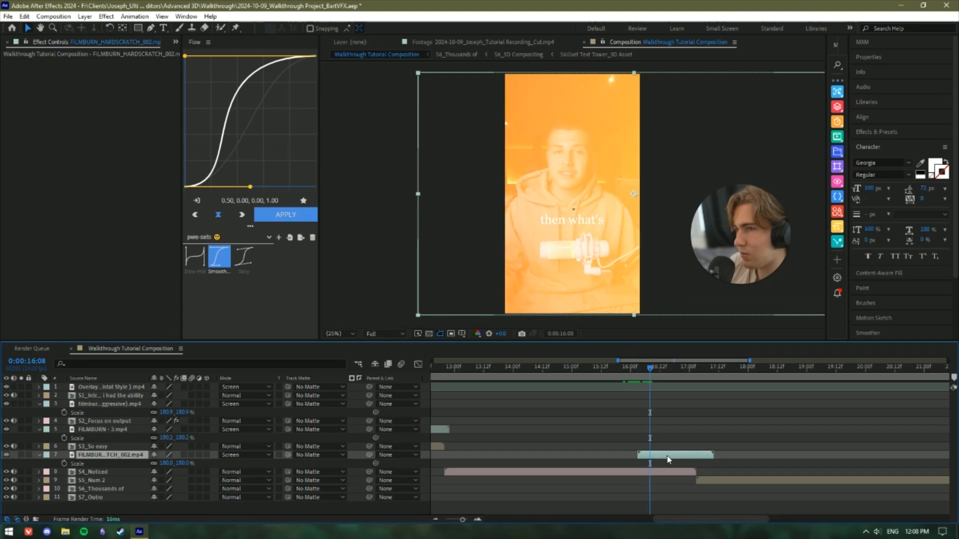
- Nudge the film burn layer slightly earlier and step through the transition frames again
{"action": "key", "text": "Page_Up"}
{"action": "key", "text": "Page_Up"}
{"action": "mouse_move", "coordinate": [676, 458]}
{"action": "left_mouse_down"}
{"action": "mouse_move", "coordinate": [657, 458]}
{"action": "mouse_move", "coordinate": [671, 458]}
{"action": "left_mouse_up"}
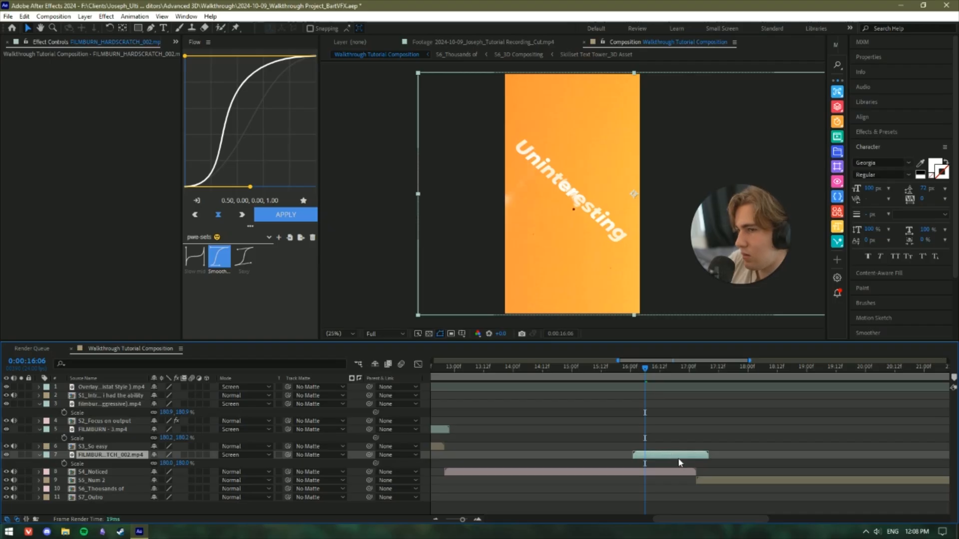
{"action": "key", "text": "Page_Down"}
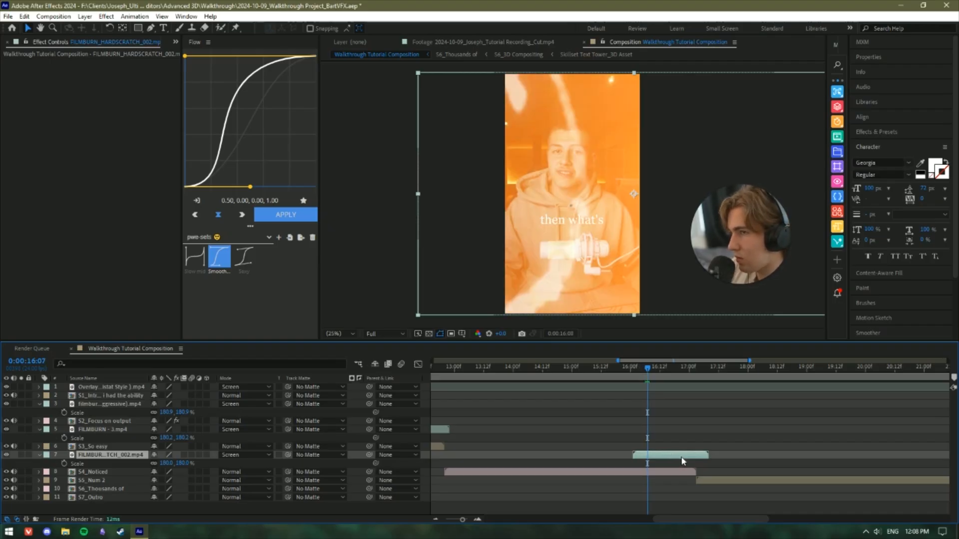
{"action": "key", "text": "Page_Down"}
{"action": "key", "text": "Page_Down"}
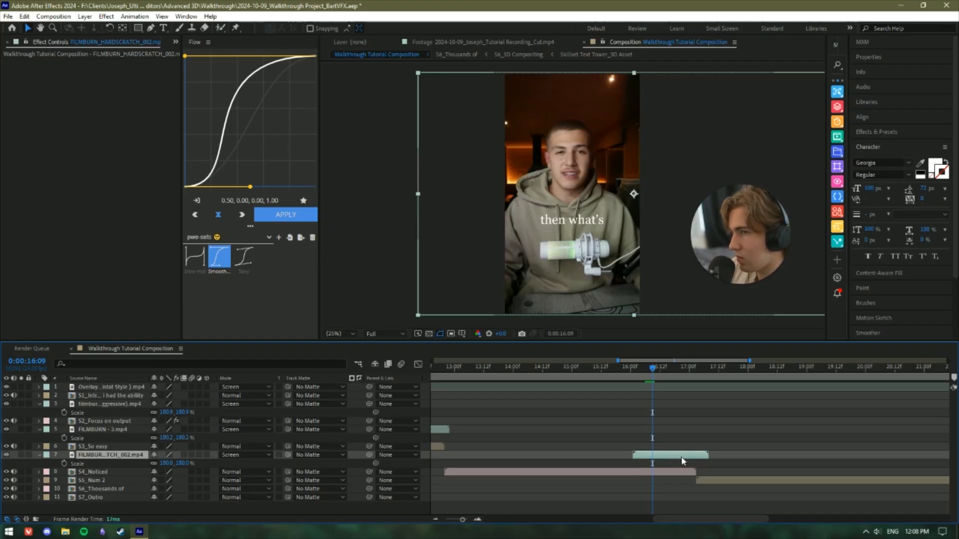
{"action": "key", "text": "Page_Down"}
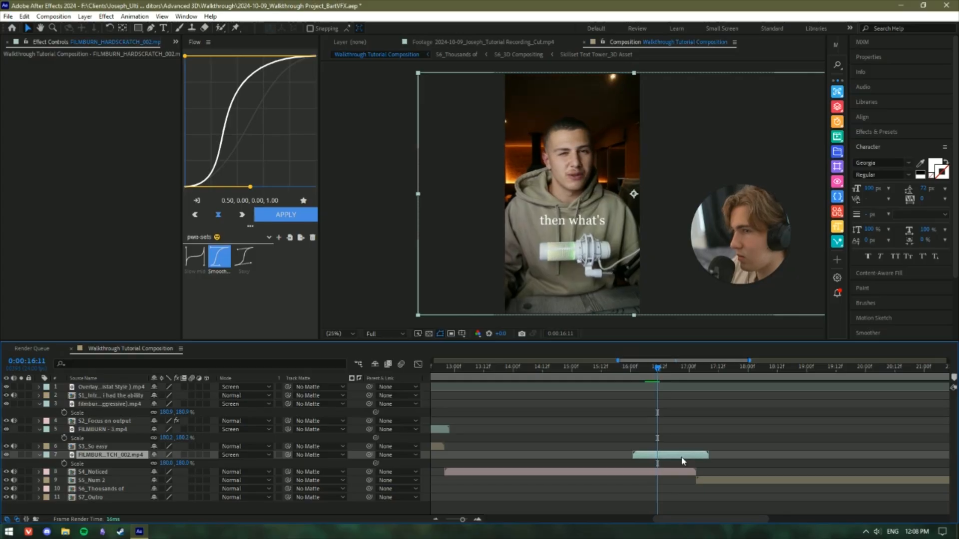
- Cut off the film burn layer after 0:00:16:11 by splitting it and deleting the remaining part
{"action": "key", "text": "ctrl+shift+d"}
{"action": "key", "text": "Delete"}
- Play back and scrub around the cut to preview the film burn transition
{"action": "left_click_drag", "start_coordinate": [655, 368], "coordinate": [612, 368]}
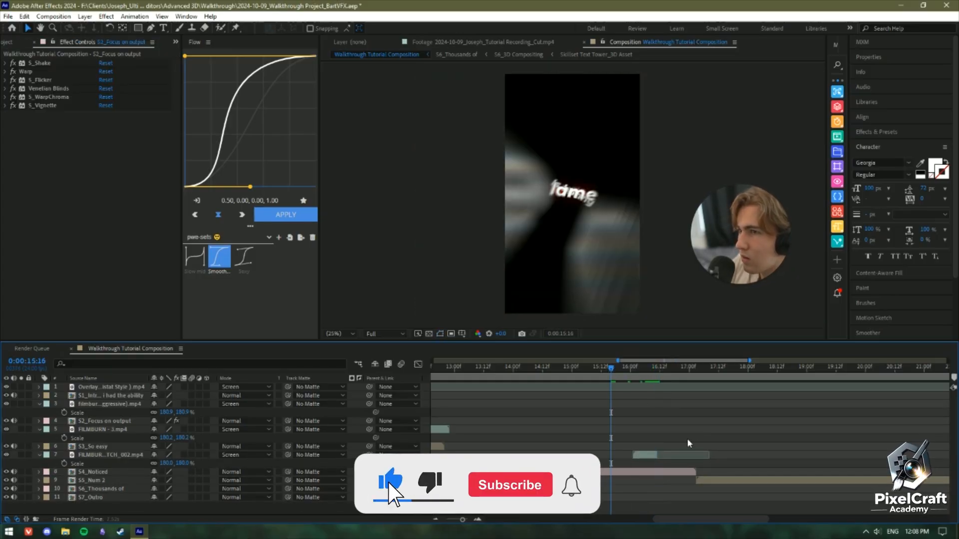
{"action": "key", "text": "space"}
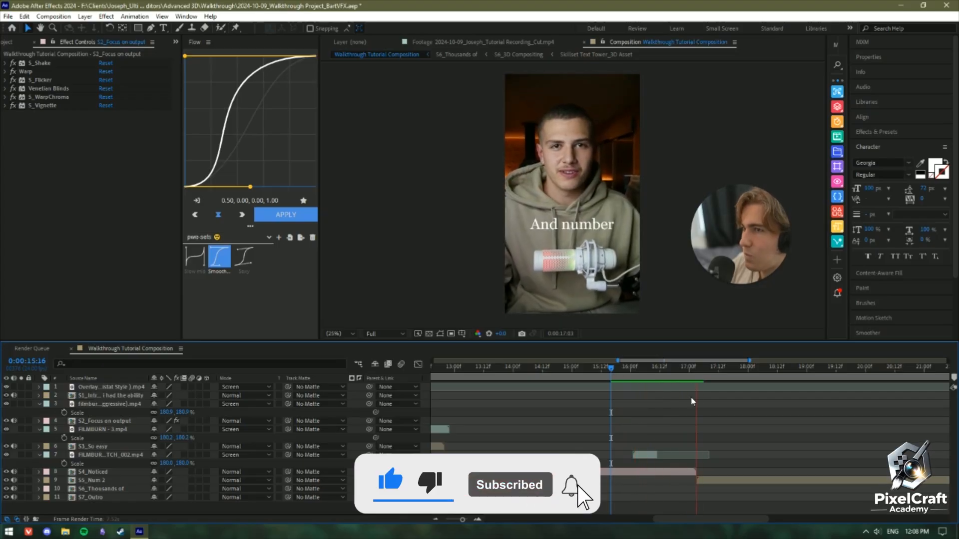
{"action": "left_click_drag", "start_coordinate": [709, 371], "coordinate": [653, 372]}
{"action": "key", "text": "space"}
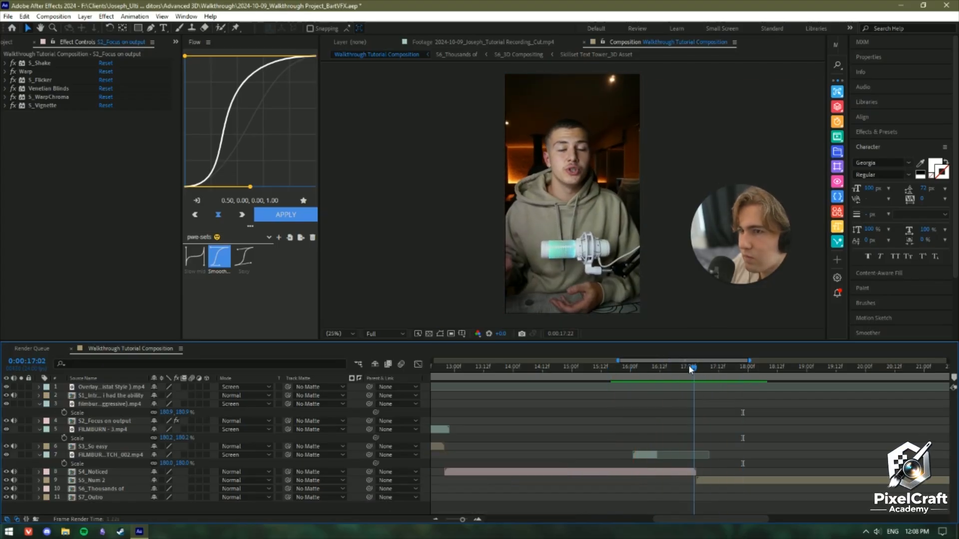
{"action": "left_click_drag", "start_coordinate": [635, 371], "coordinate": [629, 374]}
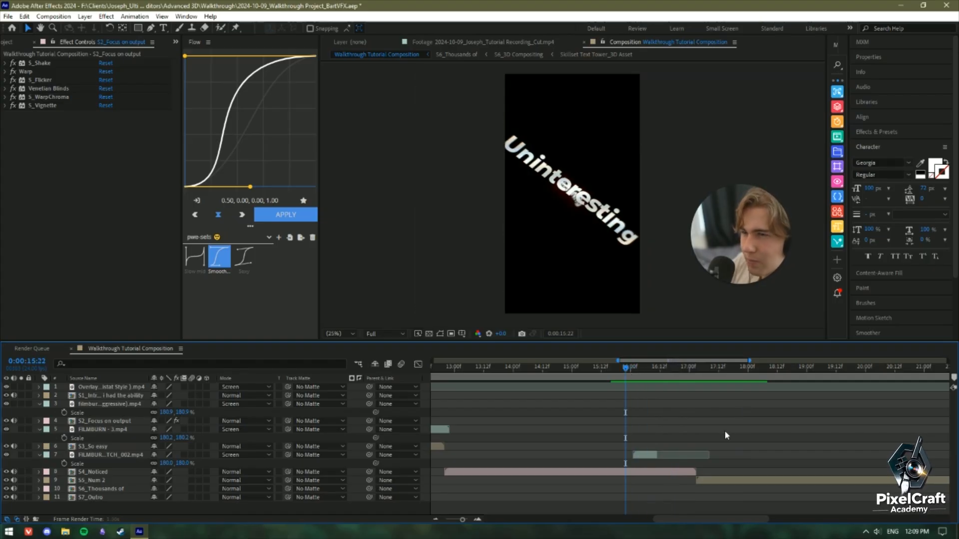
{"action": "key", "text": "space"}
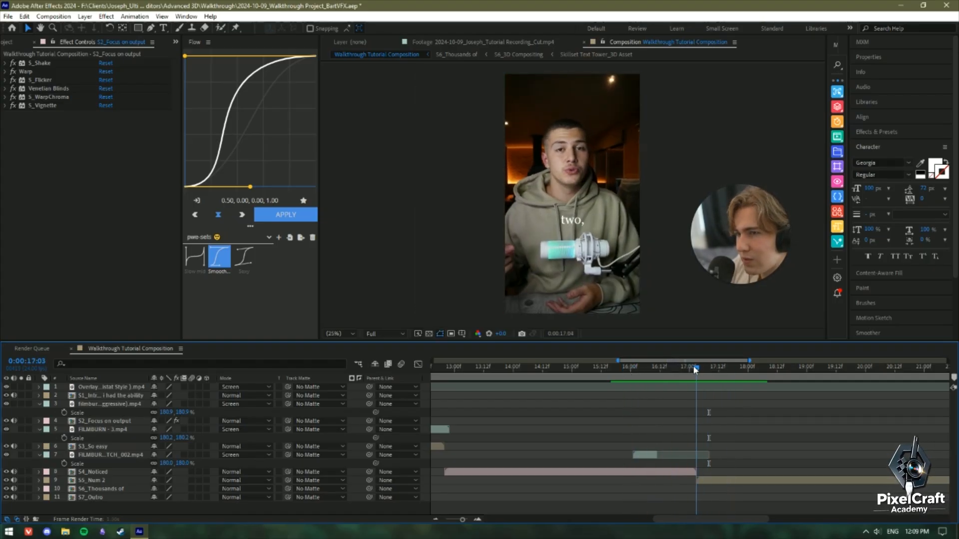
{"action": "left_click_drag", "start_coordinate": [694, 369], "coordinate": [735, 415]}
{"action": "key", "text": "minus"}
{"action": "key", "text": "minus"}
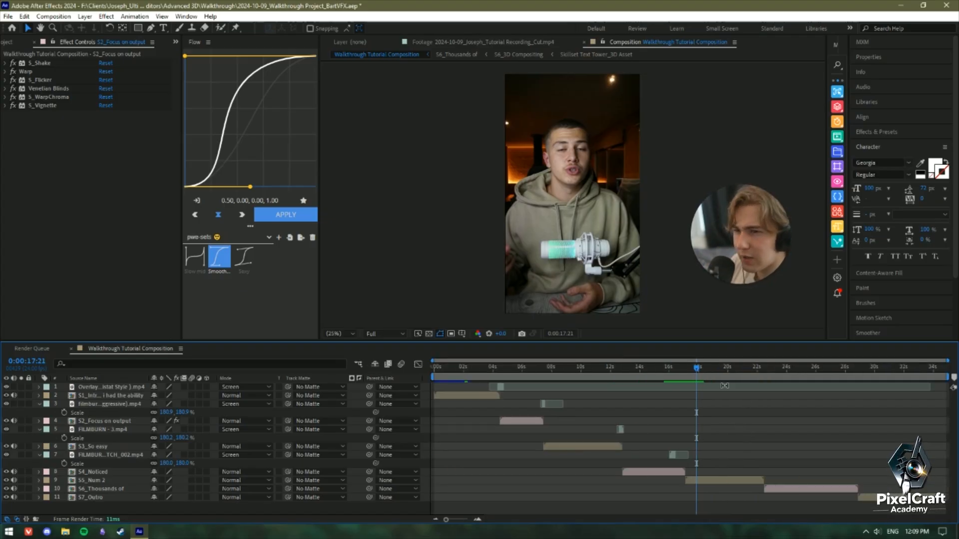
{"action": "left_click_drag", "start_coordinate": [697, 373], "coordinate": [701, 370]}
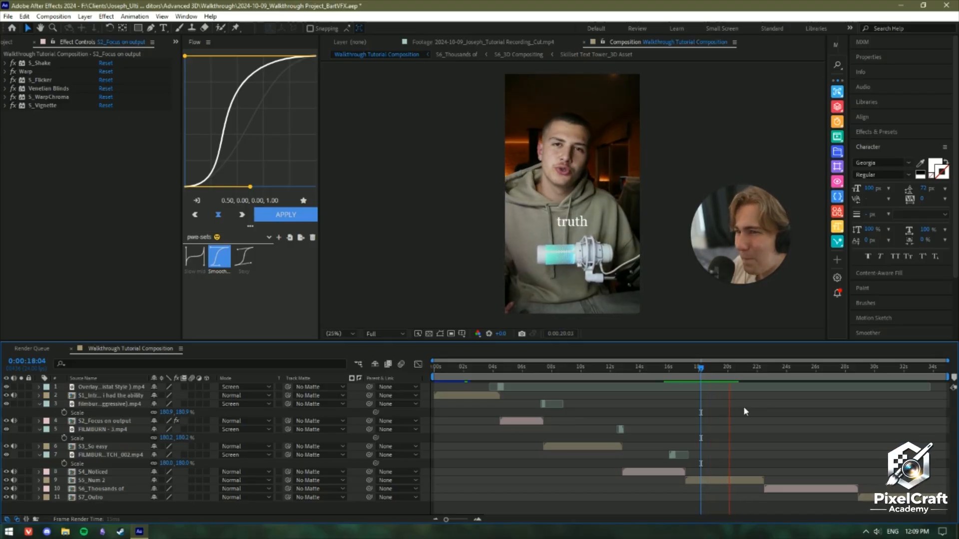
{"action": "left_click_drag", "start_coordinate": [737, 368], "coordinate": [697, 369]}
{"action": "key", "text": "space"}
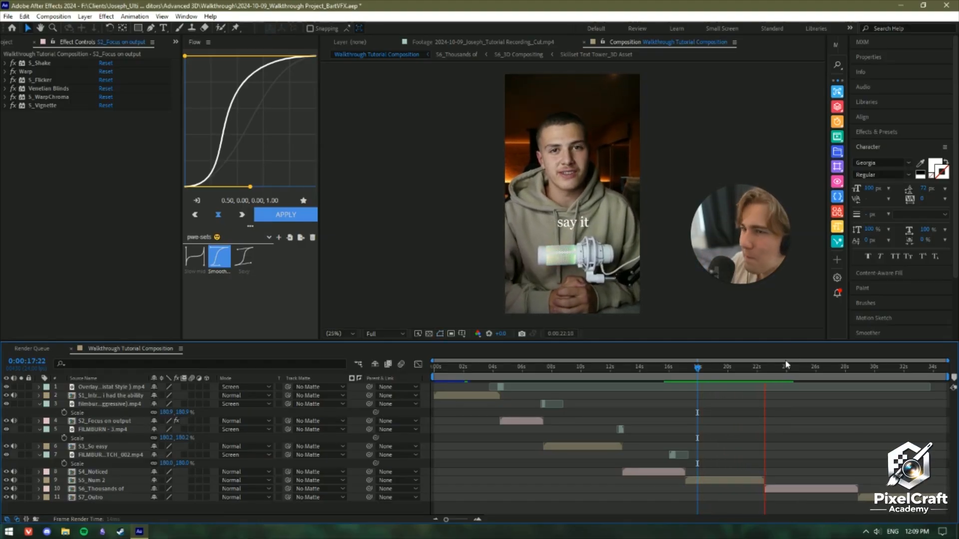
{"action": "key", "text": "space"}
- Duplicate the Overlay...istal Style 1.mp4 overlay layer and move the copy down next to S5_Num 2
{"action": "mouse_move", "coordinate": [779, 368]}
{"action": "left_mouse_down"}
{"action": "mouse_move", "coordinate": [761, 371]}
{"action": "mouse_move", "coordinate": [798, 371]}
{"action": "mouse_move", "coordinate": [793, 378]}
{"action": "left_mouse_up"}
{"action": "scroll", "coordinate": [760, 426], "scroll_direction": "up", "scroll_amount": 3}
{"action": "scroll", "coordinate": [784, 399], "scroll_direction": "down", "scroll_amount": 3}
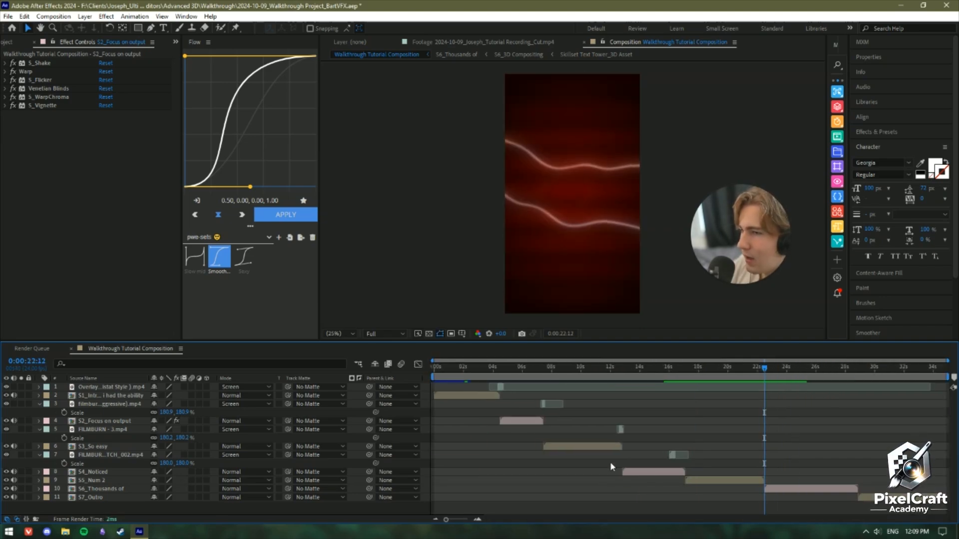
{"action": "left_click", "coordinate": [500, 388]}
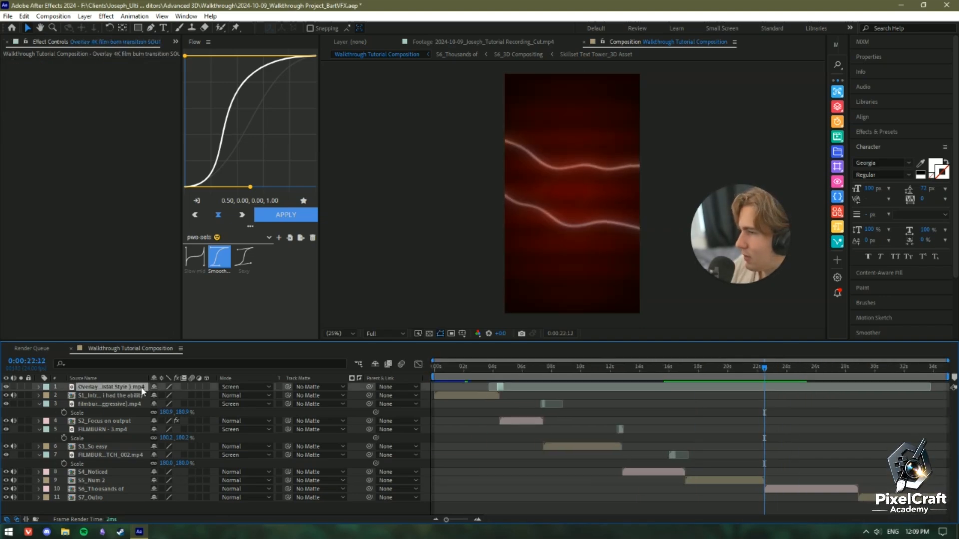
{"action": "key", "text": "ctrl+d"}
{"action": "left_click_drag", "start_coordinate": [121, 389], "coordinate": [116, 481]}
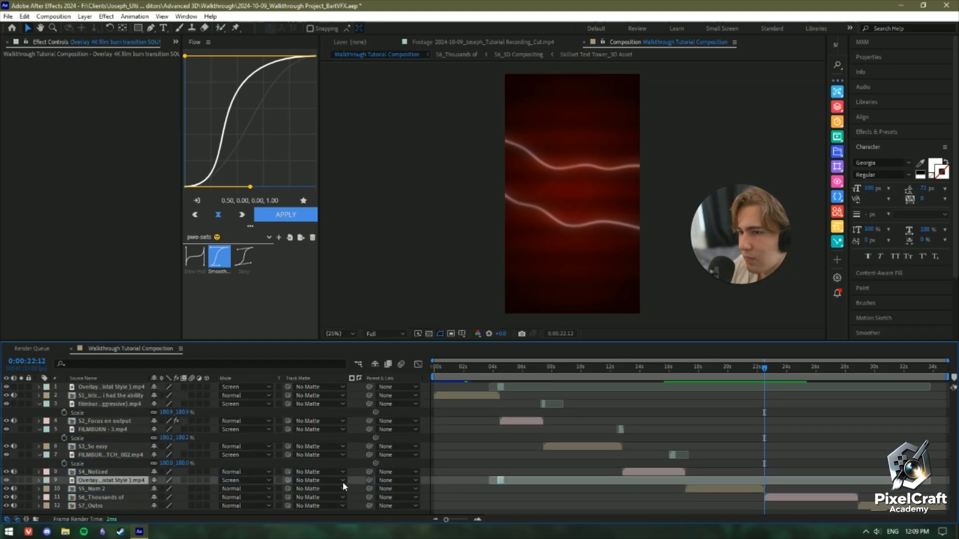
{"action": "key", "text": "ctrl+["}
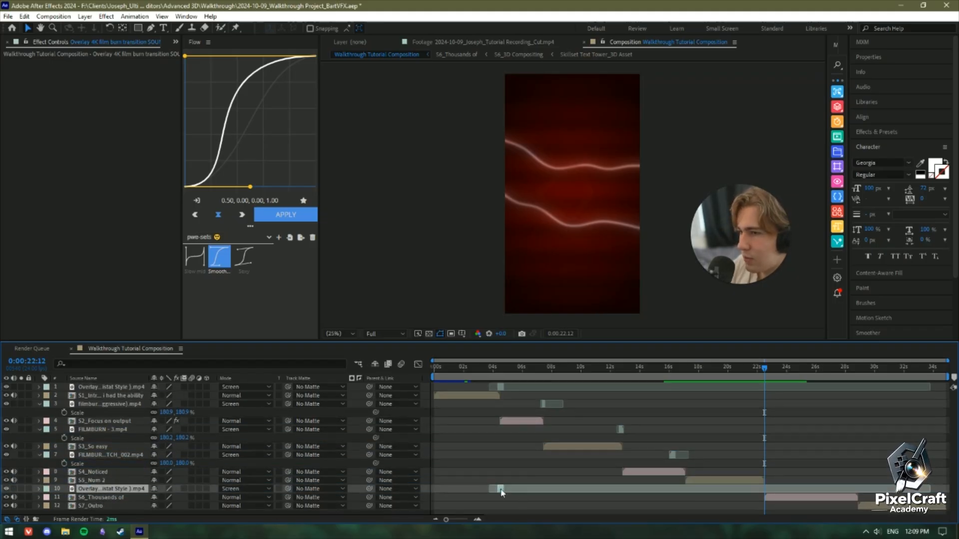
- Trim the duplicated overlay to end just after the 0:00:22:12 cut and place it above S5_Num 2
{"action": "key", "text": "]"}
{"action": "key", "text": "="}
{"action": "key", "text": "="}
{"action": "key", "text": "="}
{"action": "key", "text": "="}
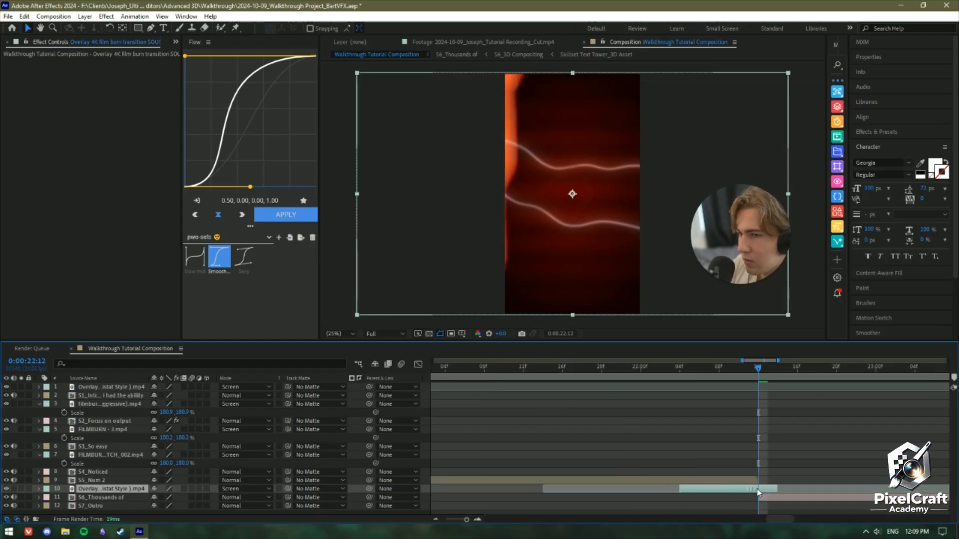
{"action": "left_click_drag", "start_coordinate": [757, 489], "coordinate": [774, 489]}
{"action": "left_click_drag", "start_coordinate": [122, 489], "coordinate": [120, 479]}
- Step back frame by frame and play through the overlay transition around the 0:00:22:12 cut
{"action": "key", "text": "Page_Up"}
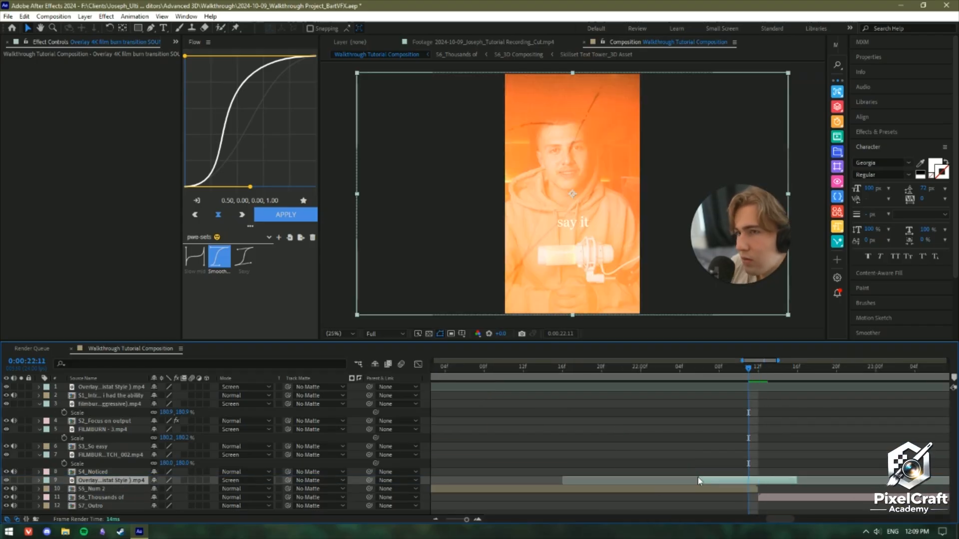
{"action": "key", "text": "Page_Up"}
{"action": "key", "text": "Page_Up"}
{"action": "key", "text": "Page_Up"}
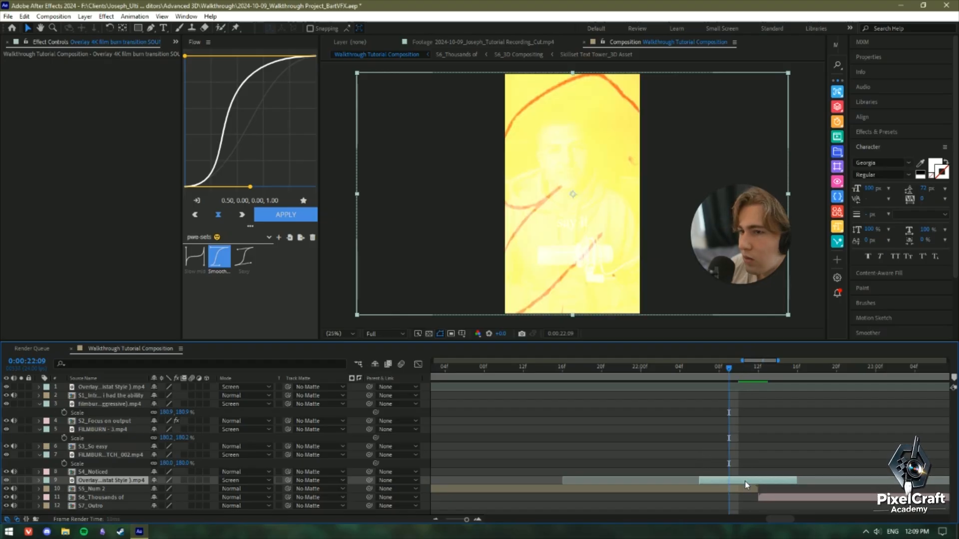
{"action": "right_click", "coordinate": [726, 481]}
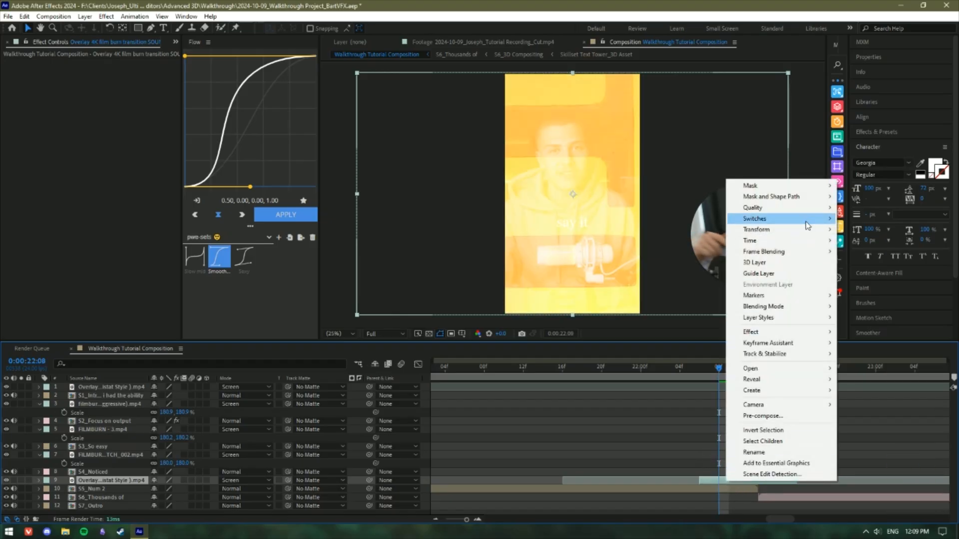
{"action": "left_click", "coordinate": [723, 401]}
{"action": "left_click_drag", "start_coordinate": [718, 368], "coordinate": [593, 378]}
{"action": "scroll", "coordinate": [693, 433], "scroll_direction": "down", "scroll_amount": 3}
{"action": "key", "text": "space"}
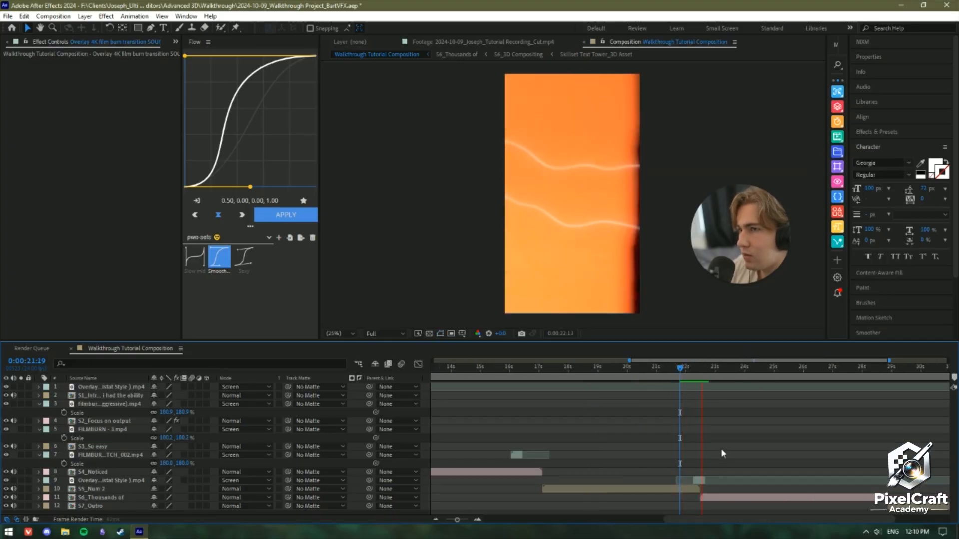
- Enable time remapping on the duplicated overlay layer and pull its end keyframe earlier to speed up the burn
{"action": "right_click", "coordinate": [700, 479]}
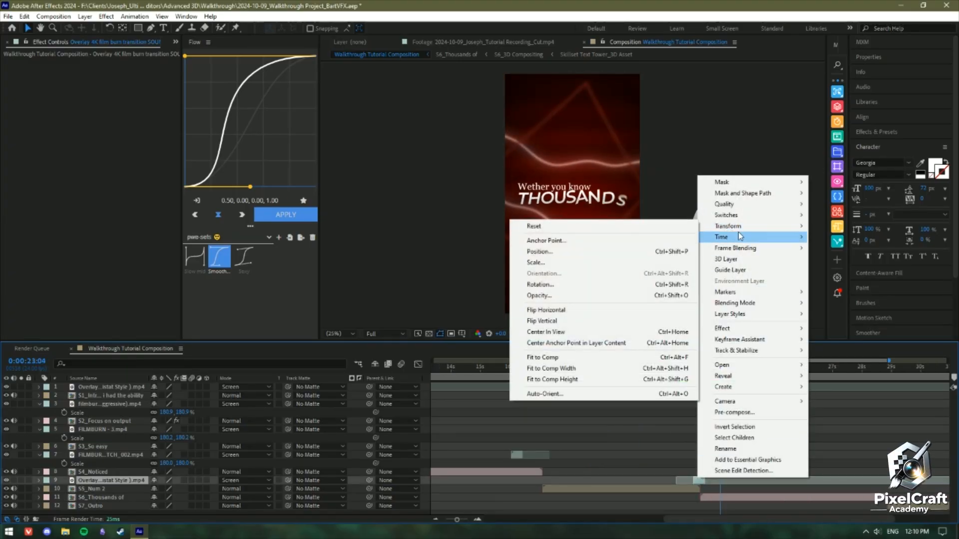
{"action": "mouse_move", "coordinate": [794, 232]}
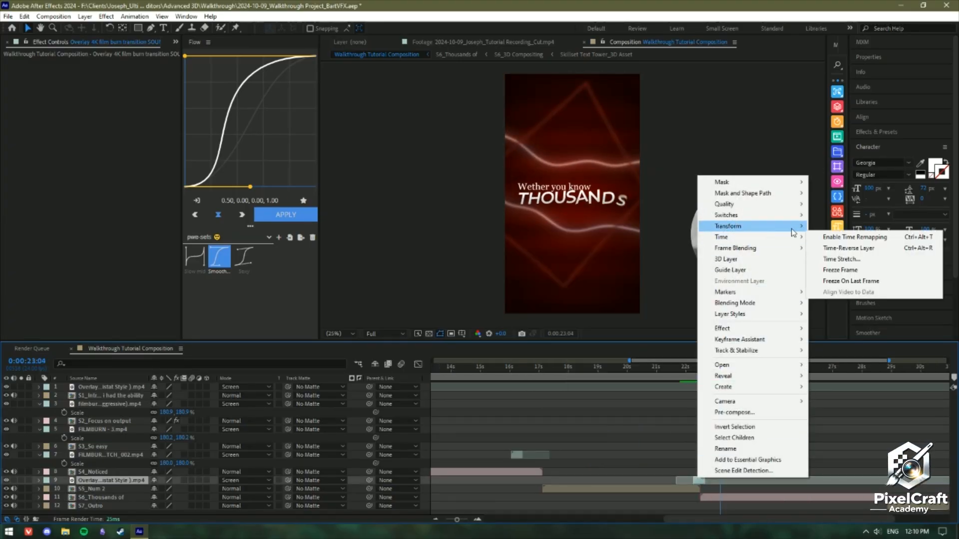
{"action": "left_click", "coordinate": [849, 237]}
{"action": "scroll", "coordinate": [704, 488], "scroll_direction": "up", "scroll_amount": 3}
{"action": "scroll", "coordinate": [704, 487], "scroll_direction": "up", "scroll_amount": 3}
{"action": "left_click", "coordinate": [541, 371]}
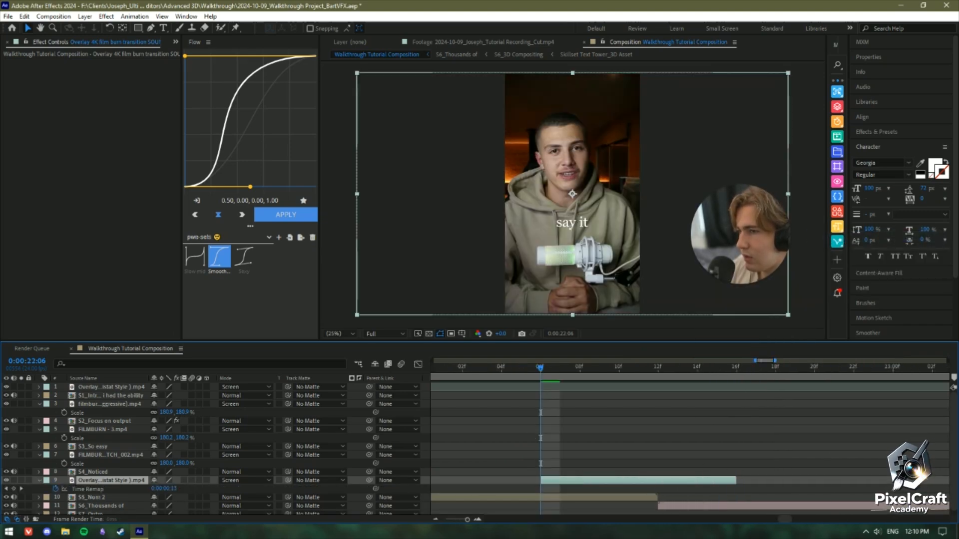
{"action": "left_click", "coordinate": [21, 489]}
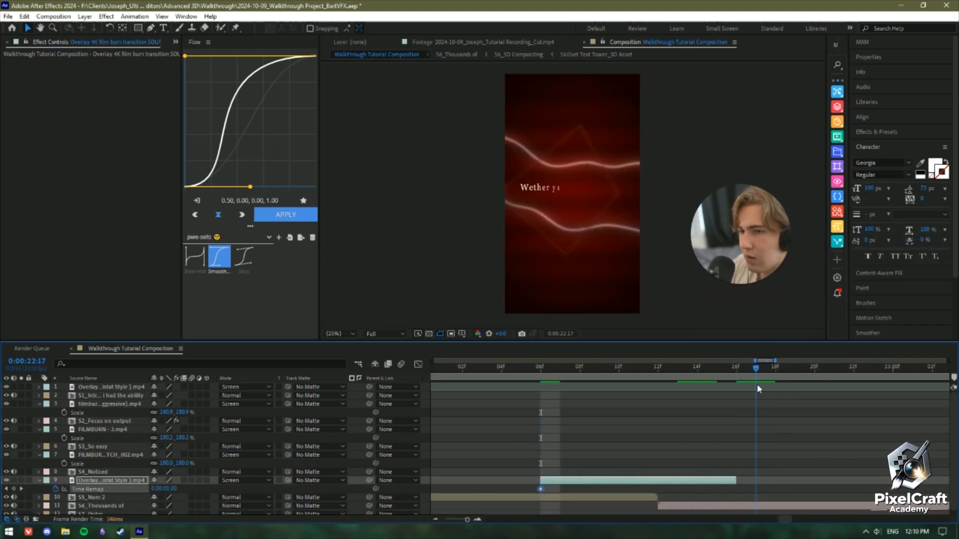
{"action": "scroll", "coordinate": [623, 486], "scroll_direction": "down", "scroll_amount": 4}
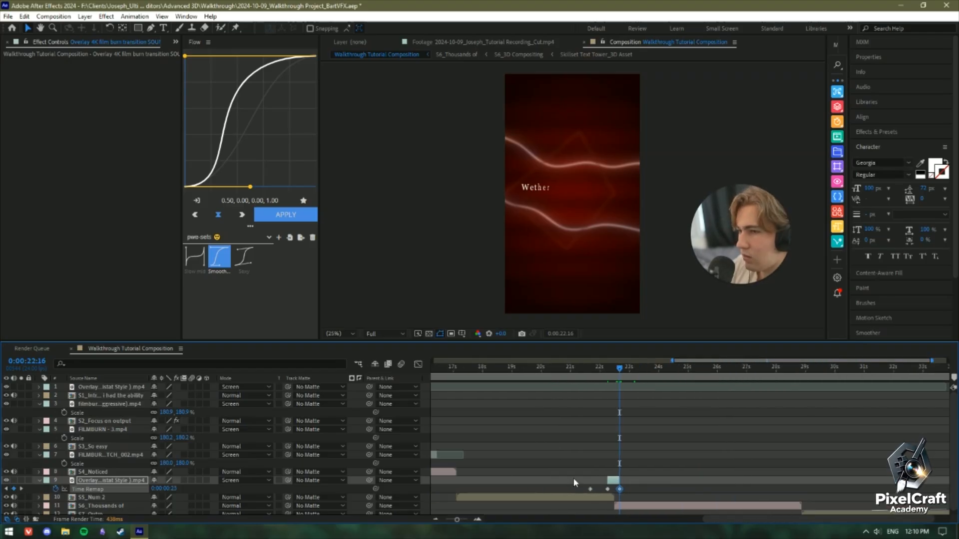
{"action": "left_click_drag", "start_coordinate": [631, 488], "coordinate": [595, 500]}
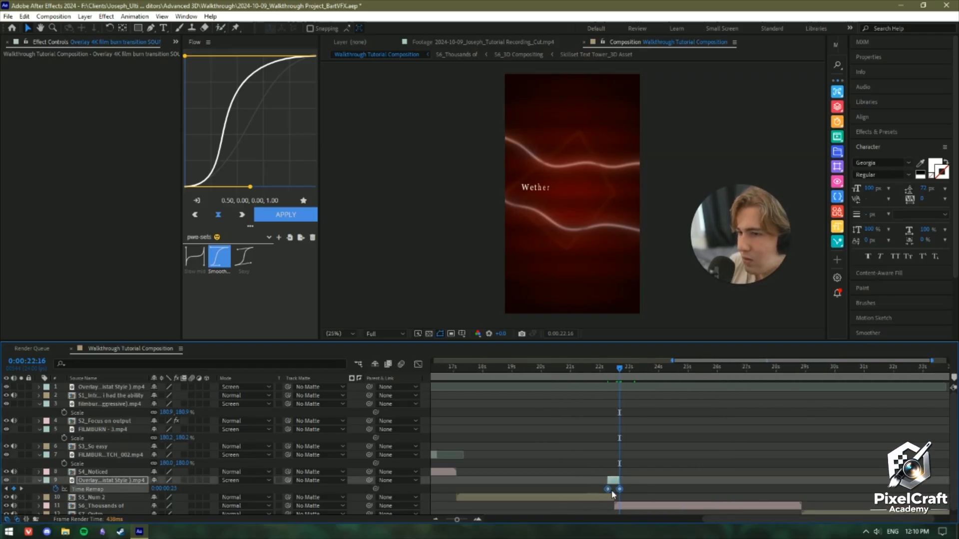
{"action": "right_click", "coordinate": [607, 489]}
{"action": "mouse_move", "coordinate": [648, 480]}
{"action": "left_click", "coordinate": [818, 480]}
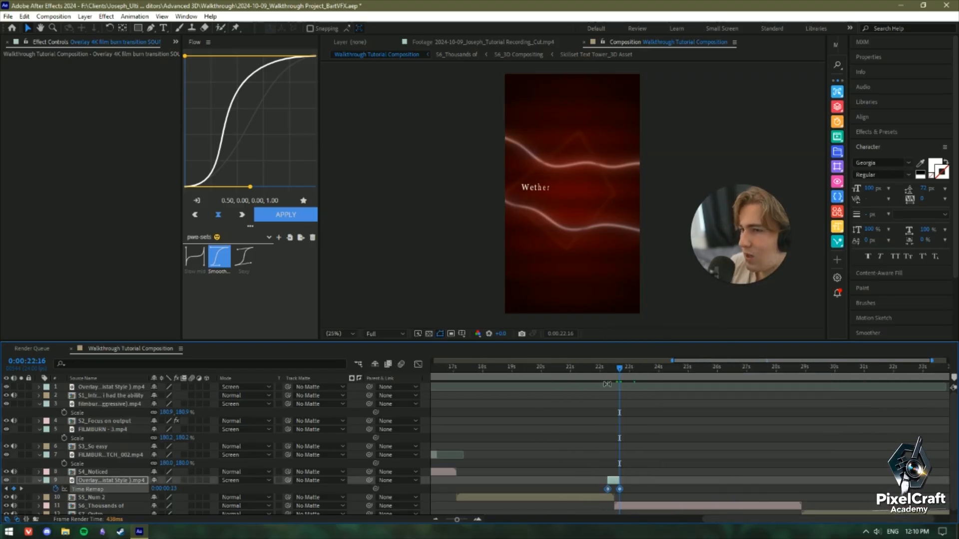
- Scrub and play back through the sped-up overlay transition around the 22-second cut
{"action": "left_click_drag", "start_coordinate": [618, 373], "coordinate": [600, 377]}
{"action": "scroll", "coordinate": [617, 435], "scroll_direction": "up", "scroll_amount": 4}
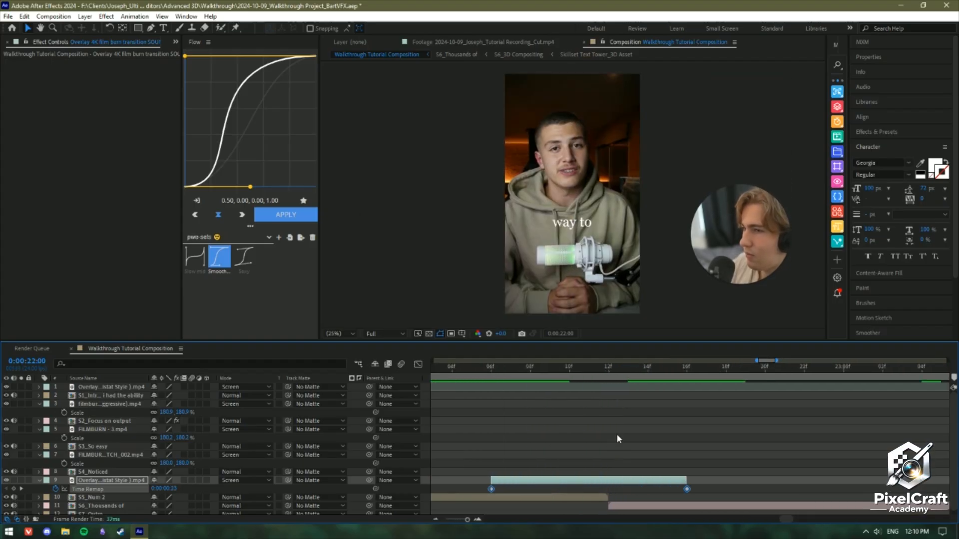
{"action": "left_click_drag", "start_coordinate": [519, 381], "coordinate": [449, 377]}
{"action": "scroll", "coordinate": [568, 464], "scroll_direction": "down", "scroll_amount": 4}
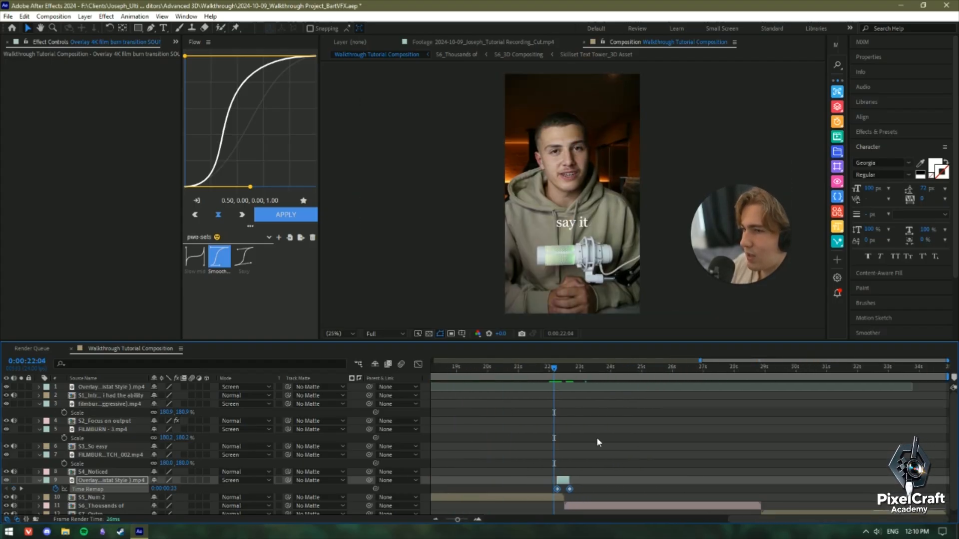
{"action": "key", "text": "space"}
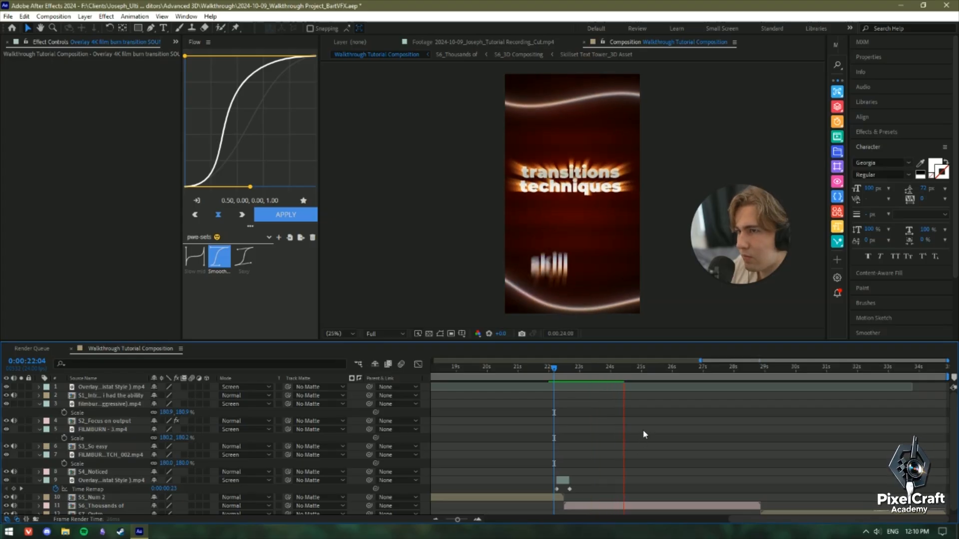
{"action": "scroll", "coordinate": [706, 429], "scroll_direction": "up", "scroll_amount": 4}
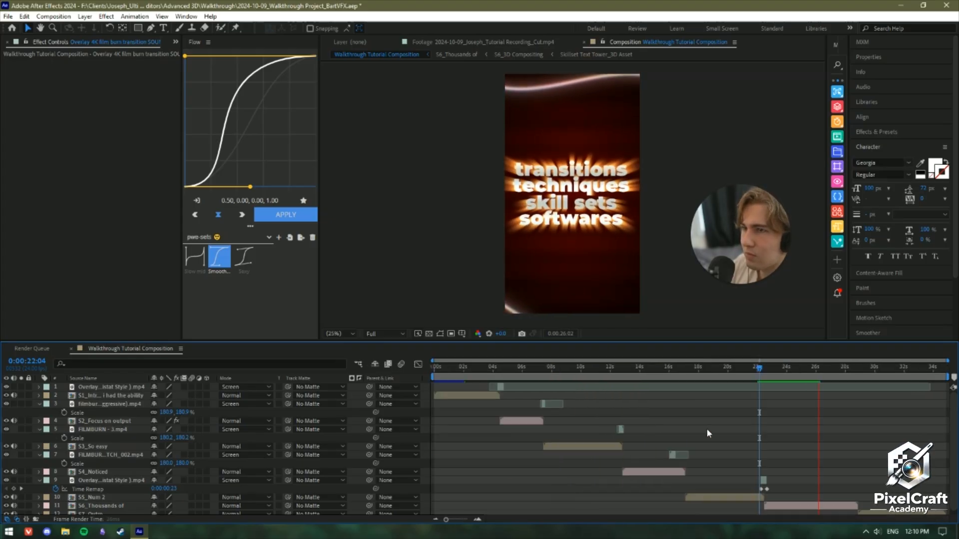
{"action": "scroll", "coordinate": [802, 434], "scroll_direction": "down", "scroll_amount": 1}
{"action": "key", "text": "space"}
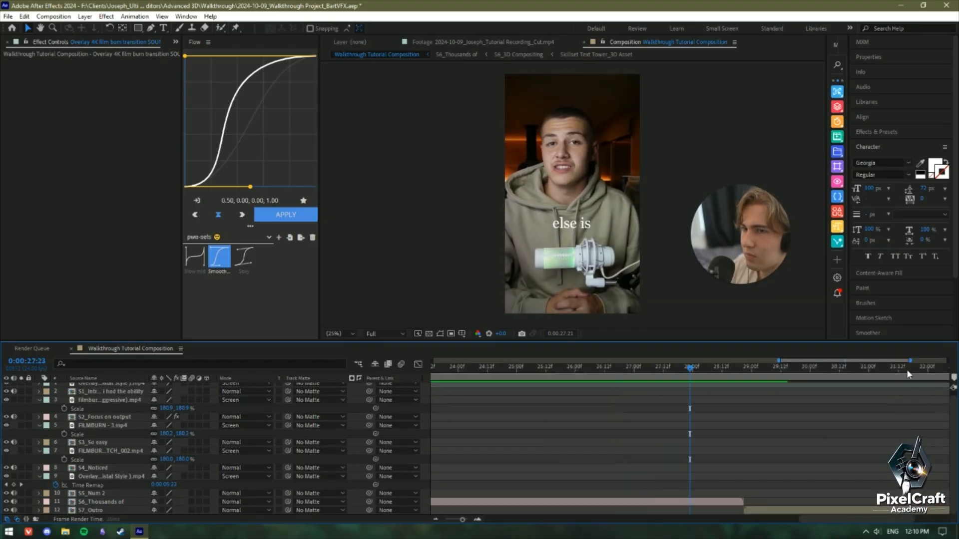
{"action": "left_click_drag", "start_coordinate": [717, 369], "coordinate": [514, 398]}
{"action": "scroll", "coordinate": [564, 452], "scroll_direction": "down", "scroll_amount": 3}
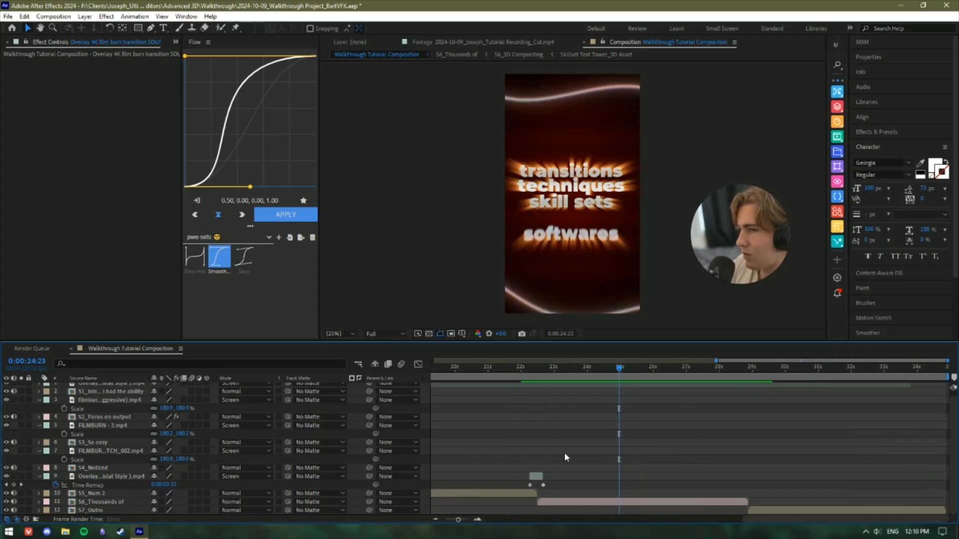
{"action": "key", "text": "Page_Down"}
{"action": "key", "text": "Page_Down"}
{"action": "key", "text": "Page_Down"}
{"action": "key", "text": "Page_Down"}
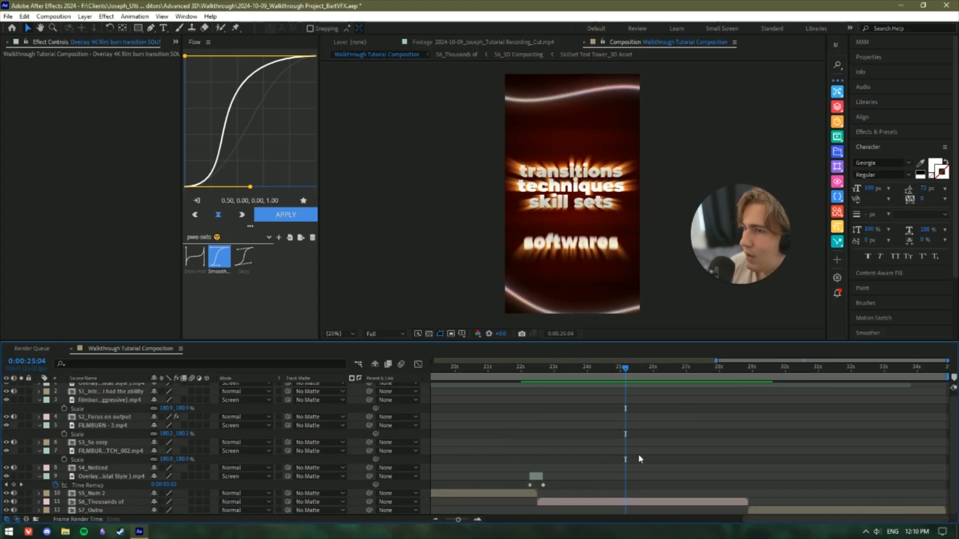
{"action": "scroll", "coordinate": [634, 454], "scroll_direction": "up", "scroll_amount": 1}
{"action": "scroll", "coordinate": [619, 457], "scroll_direction": "down", "scroll_amount": 5}
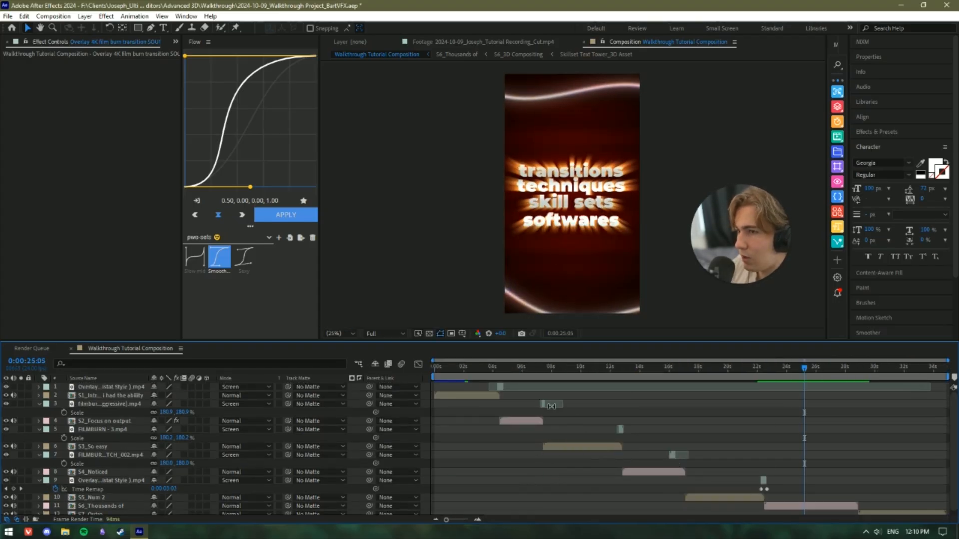
- Duplicate the filmburn (aggressive) layer, move the copy below S5_Num 2, and slide it to start near 0:00:25:05
{"action": "left_click", "coordinate": [545, 403]}
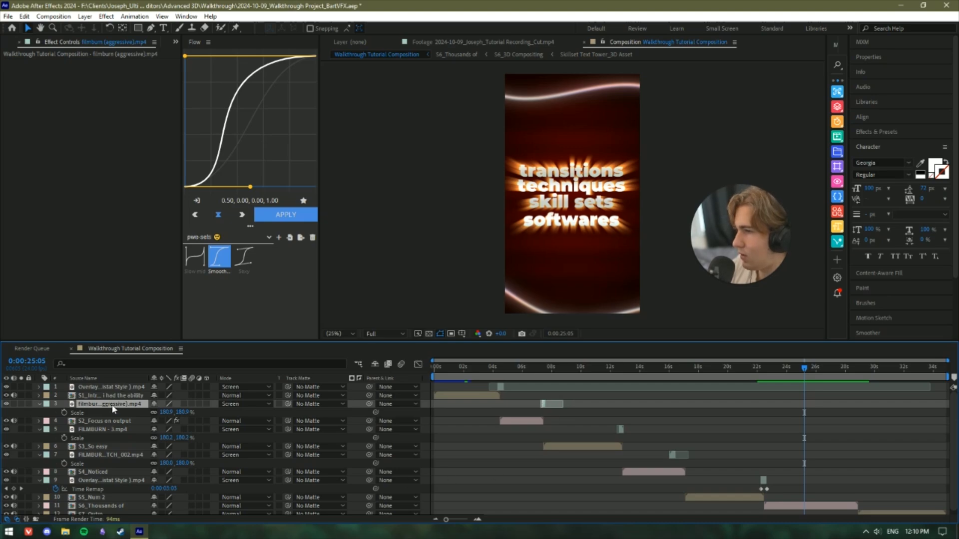
{"action": "key", "text": "ctrl+d"}
{"action": "left_click_drag", "start_coordinate": [103, 487], "coordinate": [94, 514]}
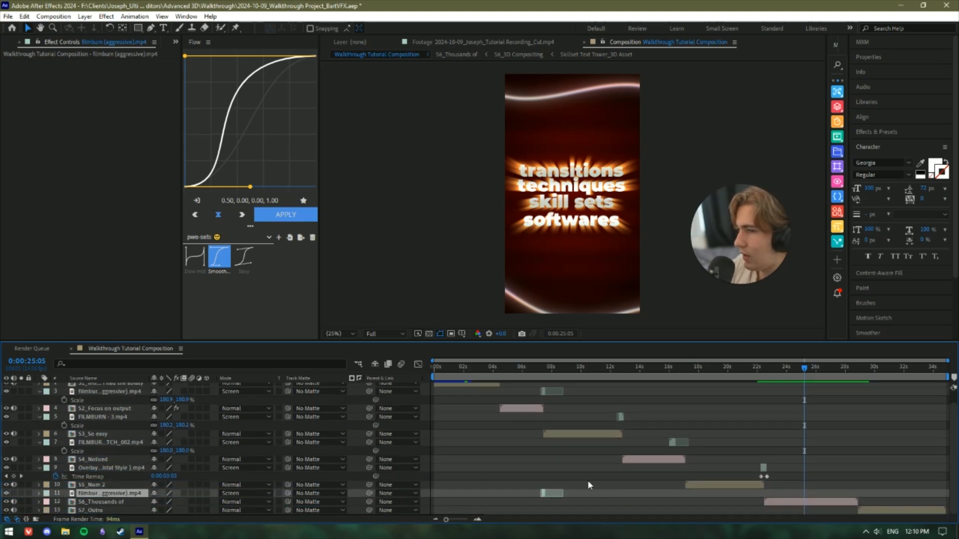
{"action": "scroll", "coordinate": [544, 497], "scroll_direction": "up", "scroll_amount": 3}
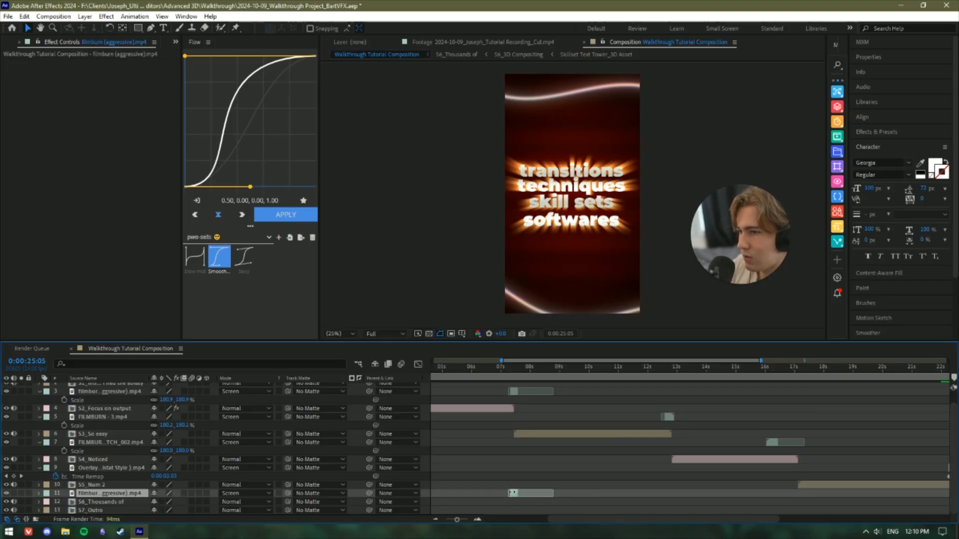
{"action": "left_click_drag", "start_coordinate": [876, 486], "coordinate": [792, 498]}
{"action": "scroll", "coordinate": [794, 502], "scroll_direction": "up", "scroll_amount": 5}
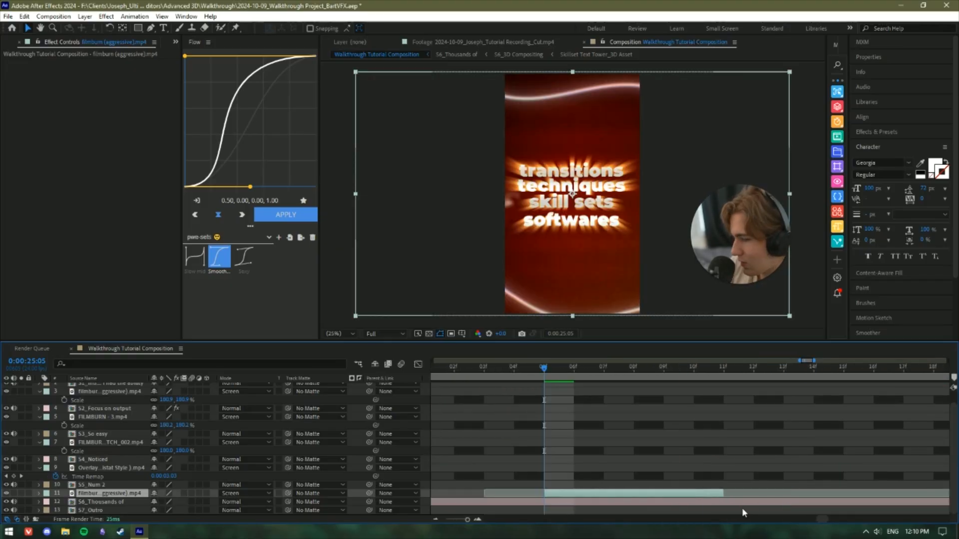
- Step frame by frame through the filmburn copy's transition to check where the burn covers the frame
{"action": "key", "text": "Page_Down"}
{"action": "key", "text": "Page_Down"}
{"action": "key", "text": "Page_Down"}
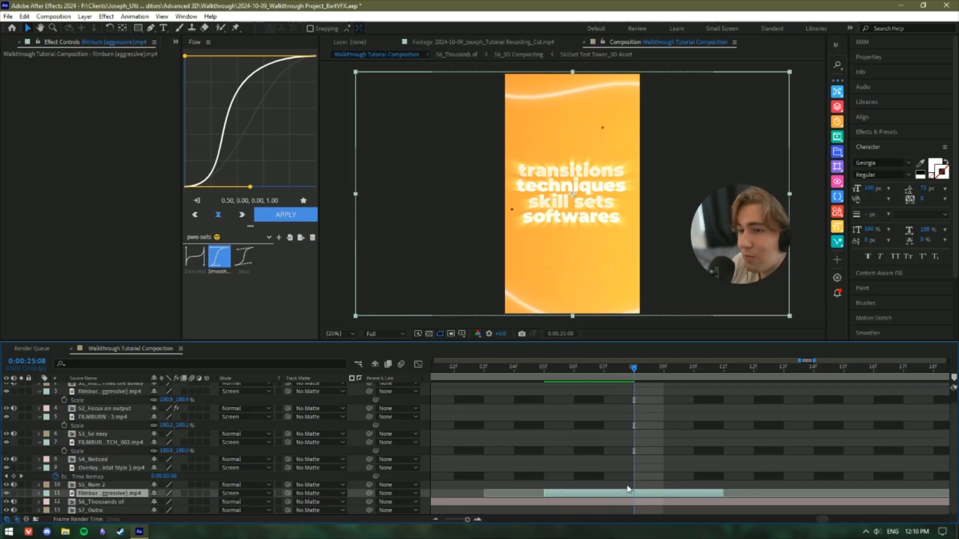
{"action": "key", "text": "Page_Down"}
{"action": "key", "text": "Page_Down"}
{"action": "key", "text": "Page_Down"}
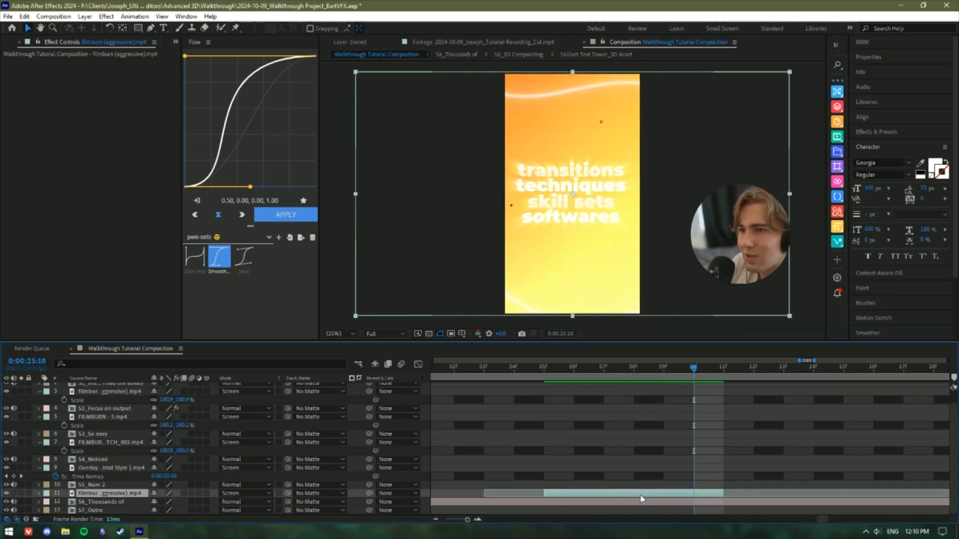
{"action": "key", "text": "Page_Down"}
{"action": "key", "text": "Page_Down"}
{"action": "key", "text": "Page_Down"}
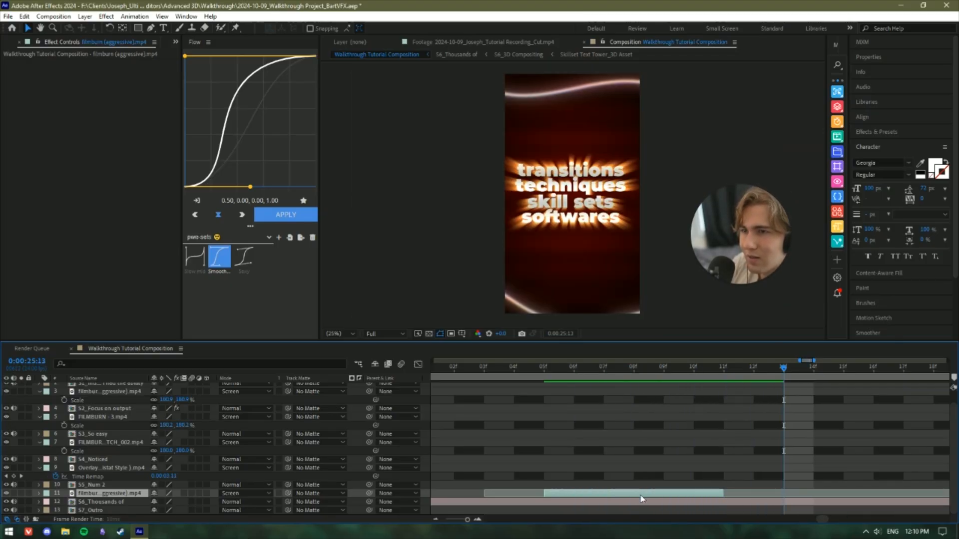
{"action": "key", "text": "Page_Down"}
{"action": "key", "text": "Page_Down"}
{"action": "key", "text": "Page_Down"}
{"action": "key", "text": "Page_Down"}
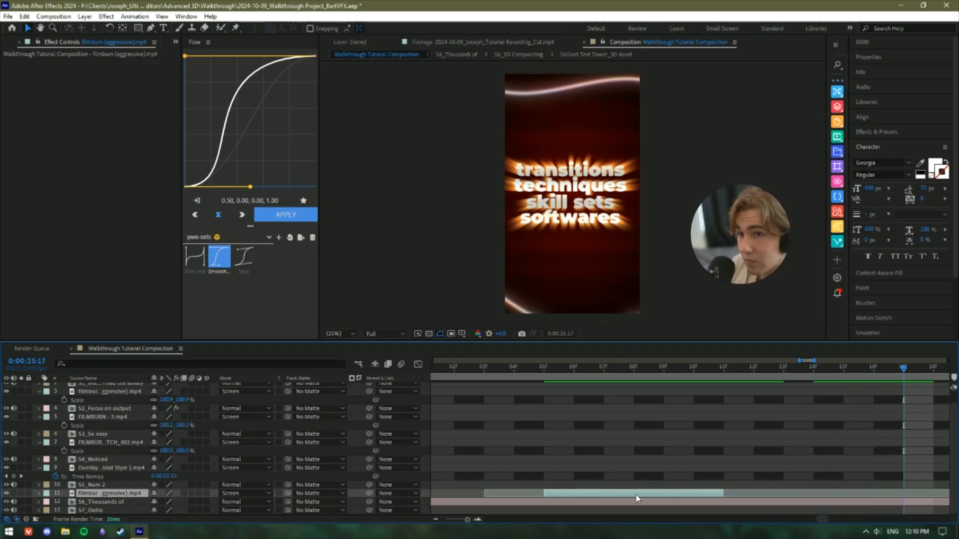
{"action": "key", "text": "Page_Down"}
{"action": "key", "text": "Page_Down"}
{"action": "key", "text": "Page_Down"}
{"action": "key", "text": "Page_Down"}
{"action": "key", "text": "Page_Down"}
{"action": "key", "text": "Page_Down"}
{"action": "key", "text": "Page_Down"}
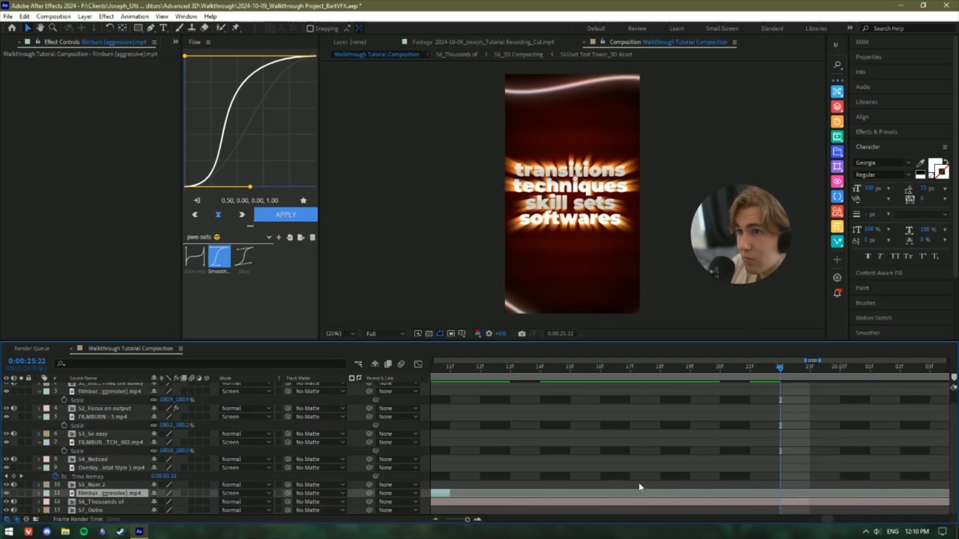
{"action": "key", "text": "Page_Down"}
{"action": "key", "text": "Page_Down"}
{"action": "key", "text": "Page_Down"}
{"action": "key", "text": "Page_Down"}
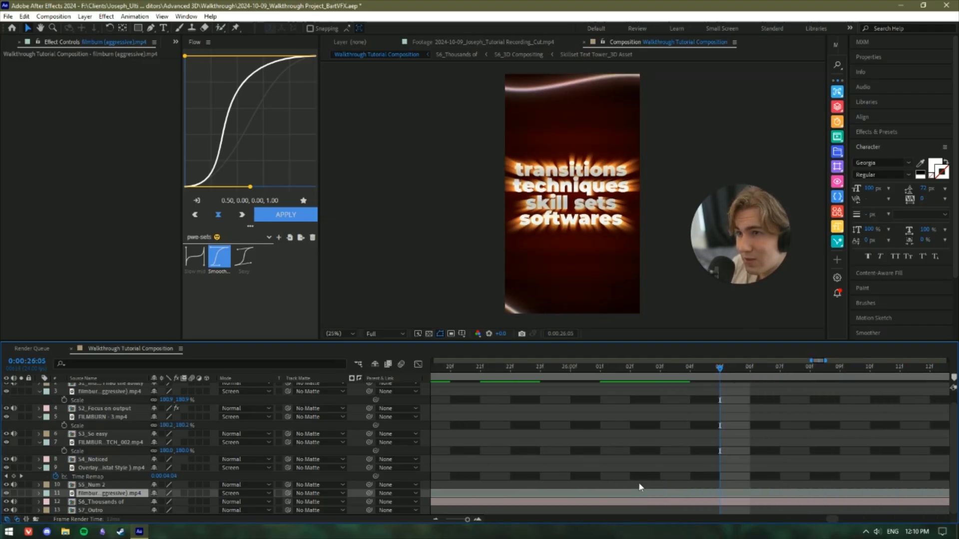
{"action": "key", "text": "Page_Down"}
{"action": "key", "text": "Page_Down"}
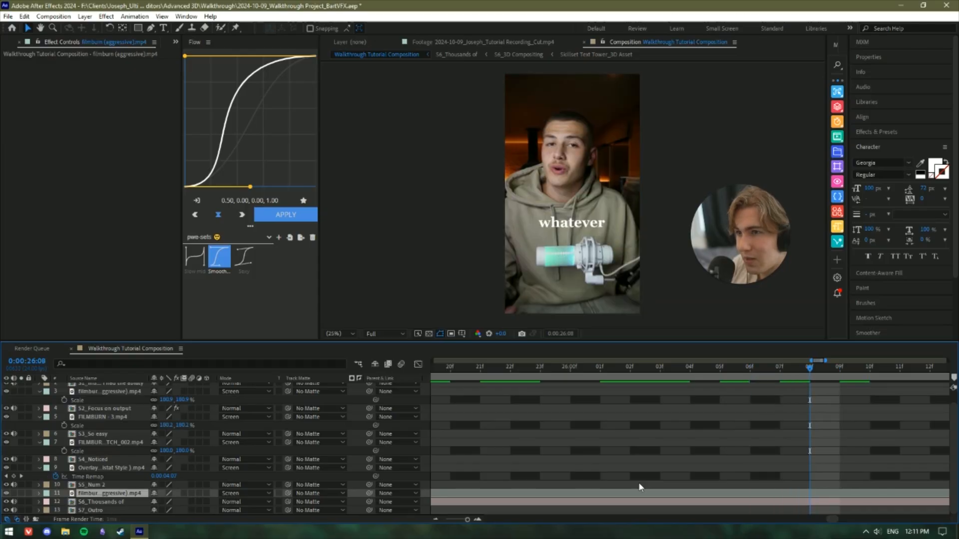
{"action": "key", "text": "Page_Up"}
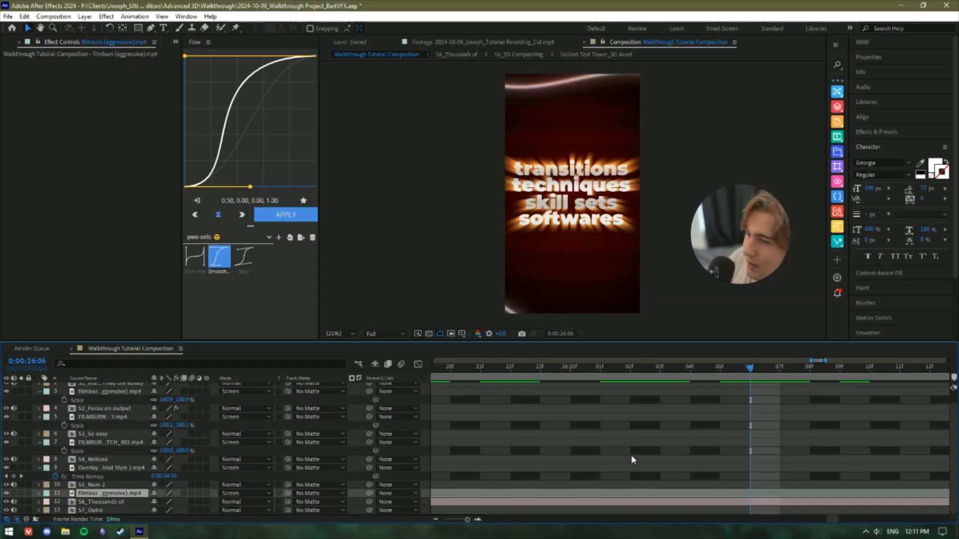
- Shift the filmburn copy later so its burn lands around 0:00:26:06, then enable time remapping on it
{"action": "scroll", "coordinate": [627, 457], "scroll_direction": "down", "scroll_amount": 3}
{"action": "left_click_drag", "start_coordinate": [495, 494], "coordinate": [659, 492]}
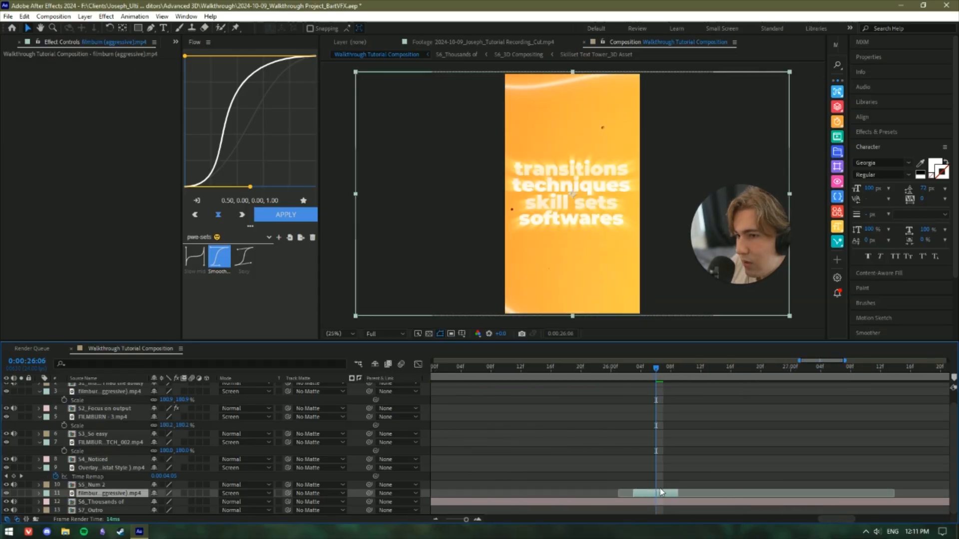
{"action": "right_click", "coordinate": [640, 493]}
{"action": "mouse_move", "coordinate": [700, 250]}
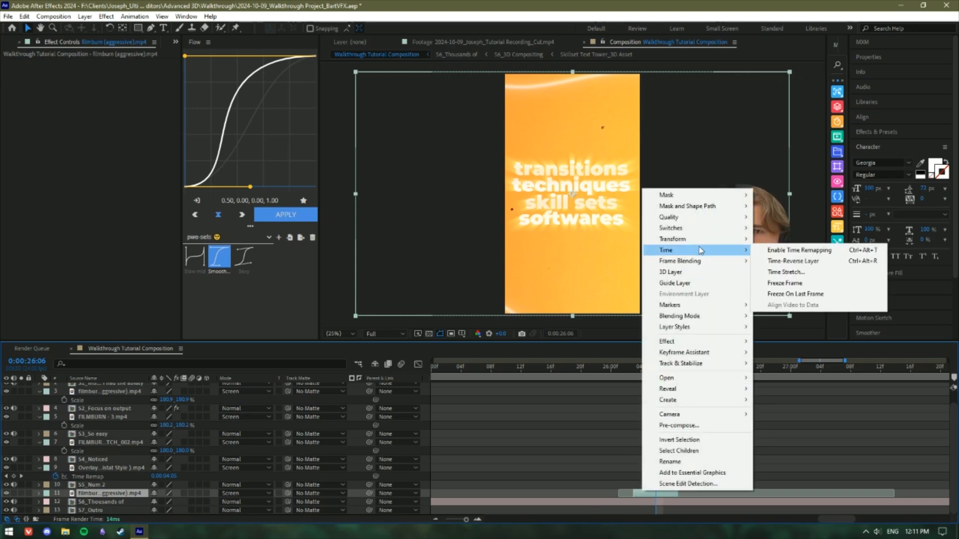
{"action": "left_click", "coordinate": [819, 250]}
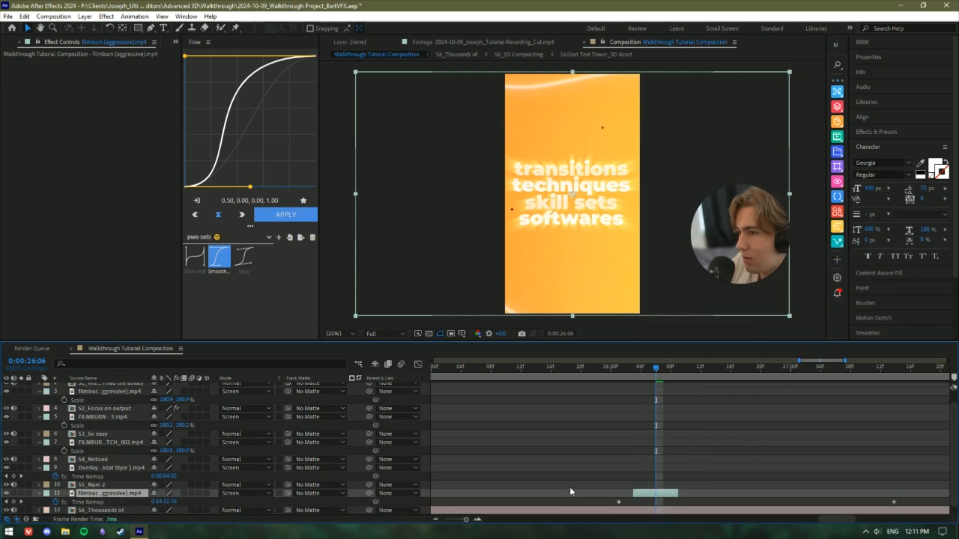
{"action": "left_click_drag", "start_coordinate": [656, 372], "coordinate": [633, 371]}
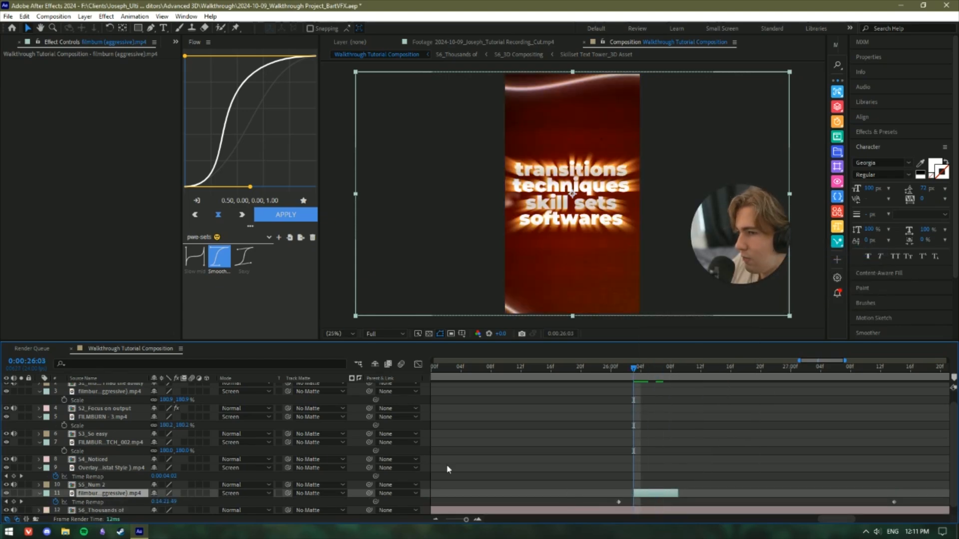
- Add a Time Remap keyframe on the filmburn copy, select its time remap keyframes, and time-reverse them
{"action": "left_click", "coordinate": [21, 501]}
{"action": "left_click", "coordinate": [633, 370]}
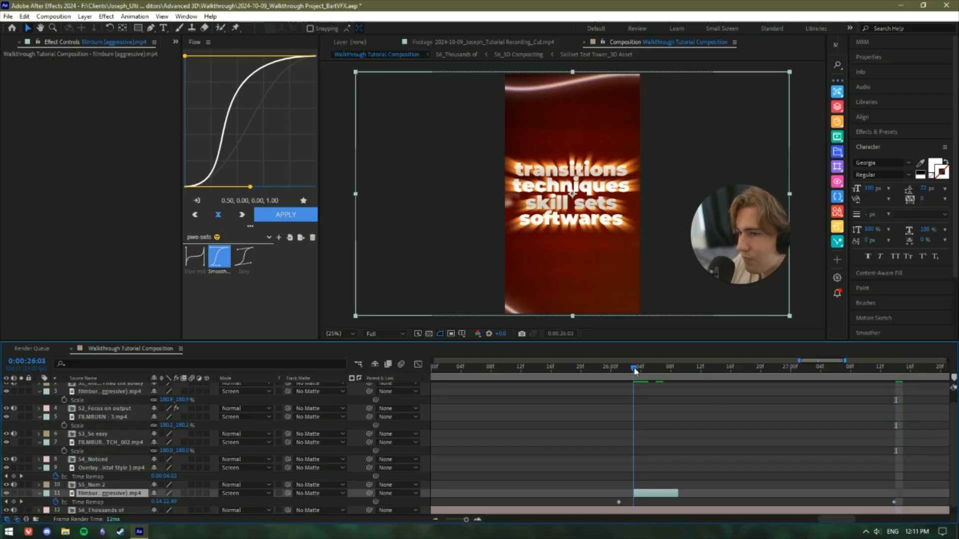
{"action": "left_click_drag", "start_coordinate": [633, 371], "coordinate": [678, 370]}
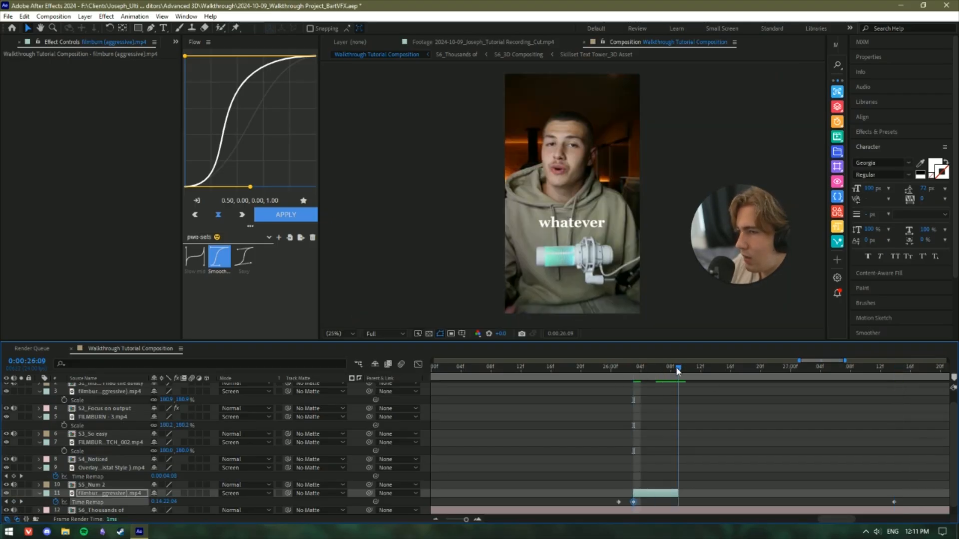
{"action": "left_click_drag", "start_coordinate": [731, 499], "coordinate": [618, 505]}
{"action": "right_click", "coordinate": [632, 504]}
{"action": "mouse_move", "coordinate": [663, 494]}
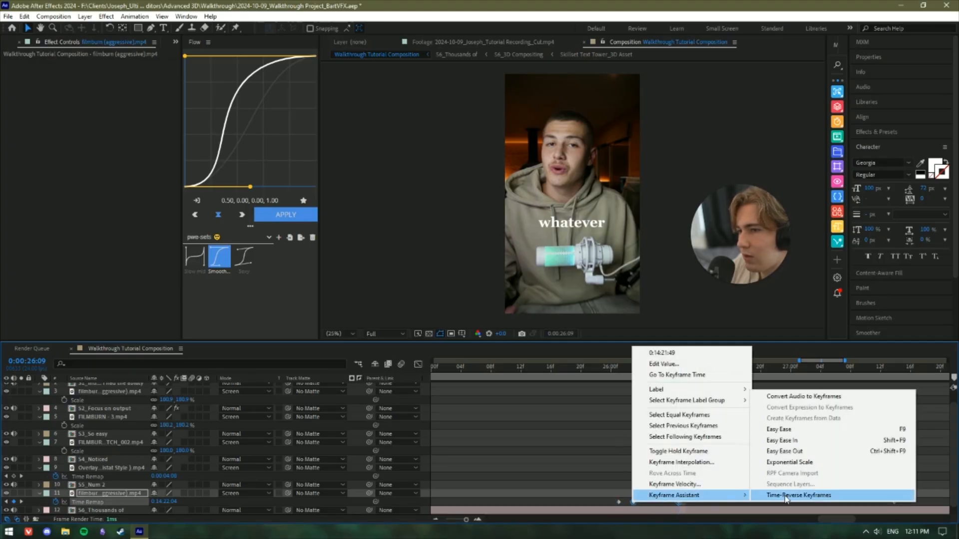
{"action": "left_click", "coordinate": [796, 495]}
- Play back the reversed filmburn transition from 0:00:26:00 to check how the burn plays across the cut
{"action": "left_click_drag", "start_coordinate": [668, 377], "coordinate": [612, 377]}
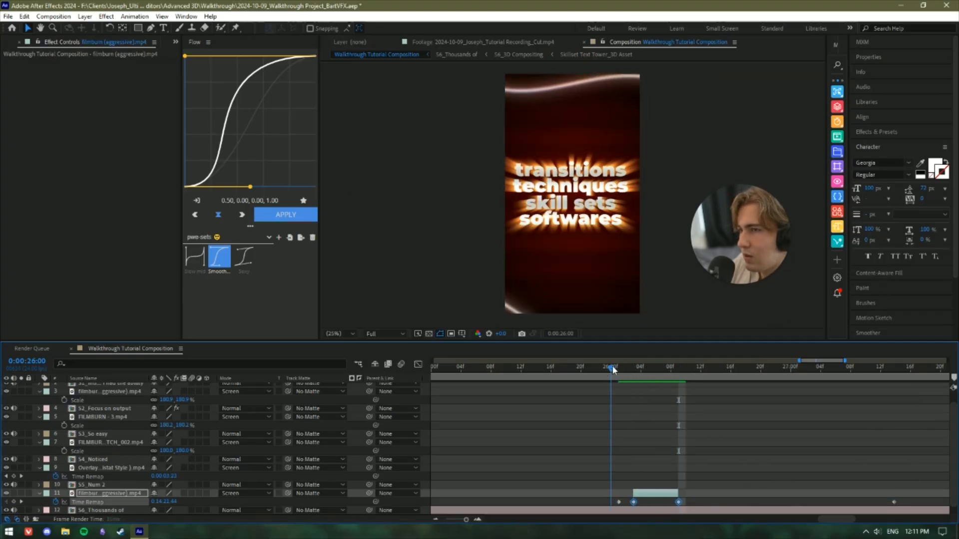
{"action": "scroll", "coordinate": [733, 447], "scroll_direction": "down", "scroll_amount": 3}
{"action": "key", "text": "space"}
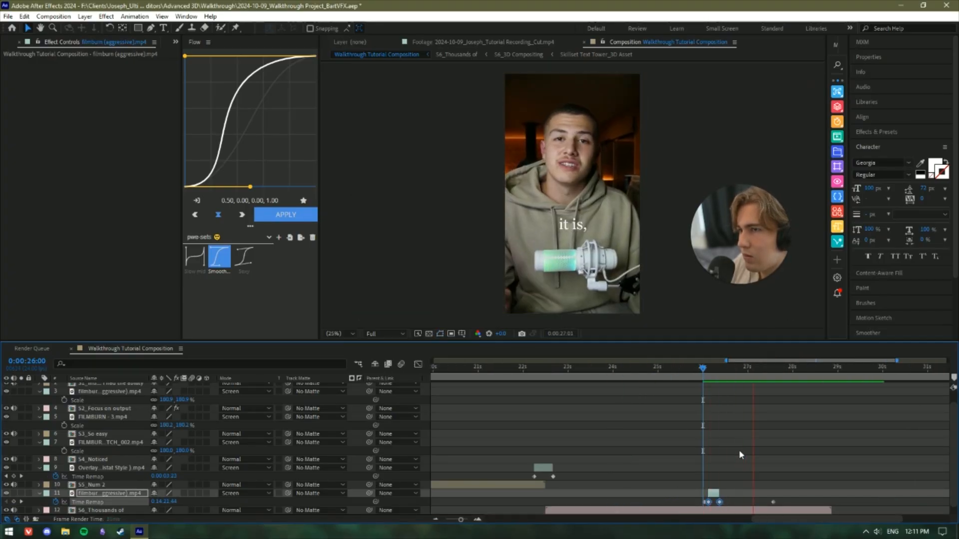
{"action": "scroll", "coordinate": [766, 463], "scroll_direction": "down", "scroll_amount": 2}
{"action": "left_click", "coordinate": [823, 448]}
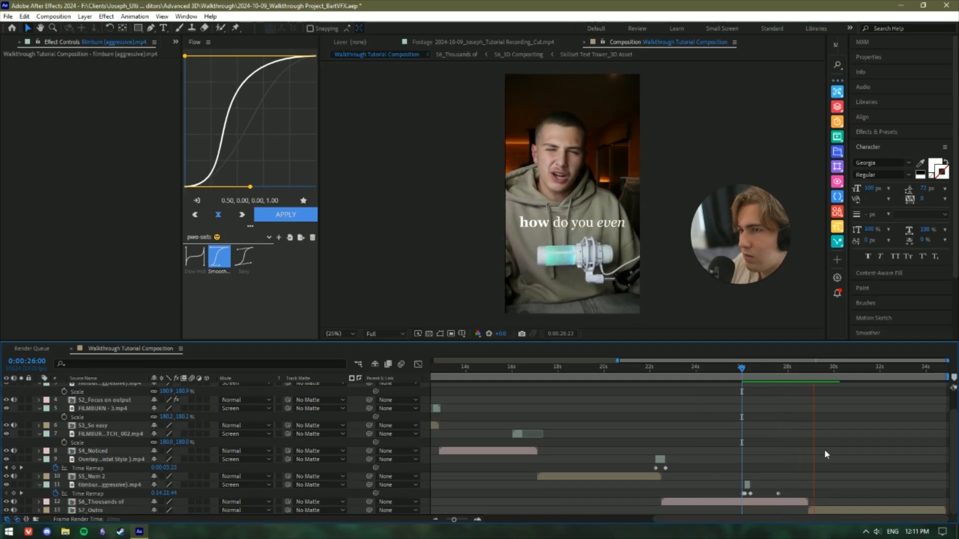
{"action": "left_click_drag", "start_coordinate": [833, 376], "coordinate": [810, 369]}
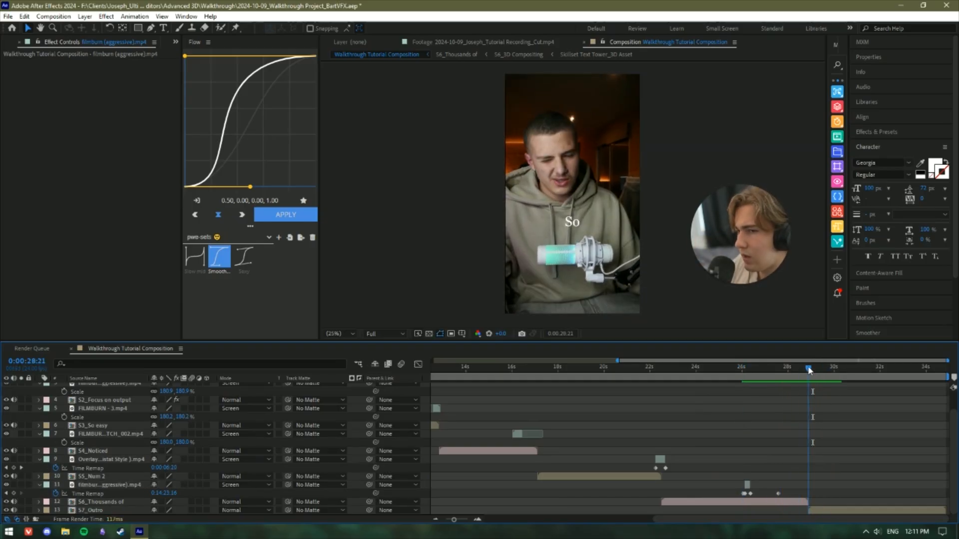
- Duplicate the top Overlay (Crystal Style 1) layer, move the copy below the filmburn copy, and slide it later toward the 28-second cut
{"action": "scroll", "coordinate": [780, 424], "scroll_direction": "down", "scroll_amount": 3}
{"action": "left_click", "coordinate": [764, 460]}
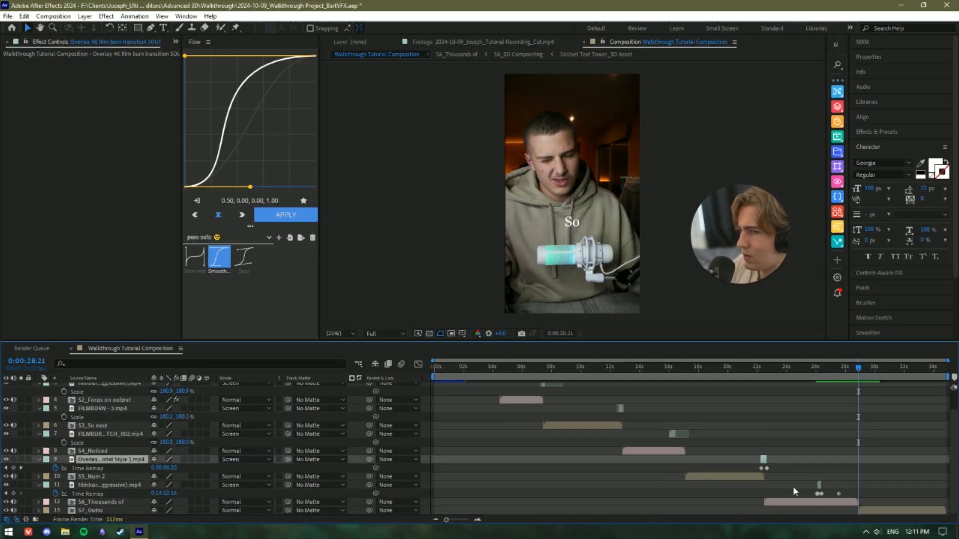
{"action": "scroll", "coordinate": [577, 433], "scroll_direction": "up", "scroll_amount": 2}
{"action": "left_click", "coordinate": [498, 387]}
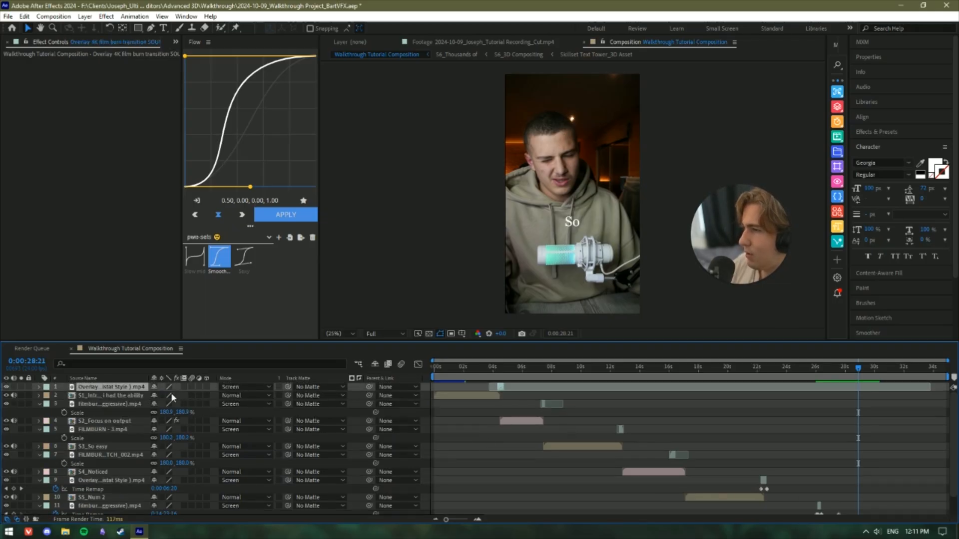
{"action": "key", "text": "ctrl+d"}
{"action": "left_click_drag", "start_coordinate": [99, 388], "coordinate": [119, 505]}
{"action": "scroll", "coordinate": [884, 509], "scroll_direction": "up", "scroll_amount": 4}
{"action": "scroll", "coordinate": [749, 502], "scroll_direction": "down", "scroll_amount": 3}
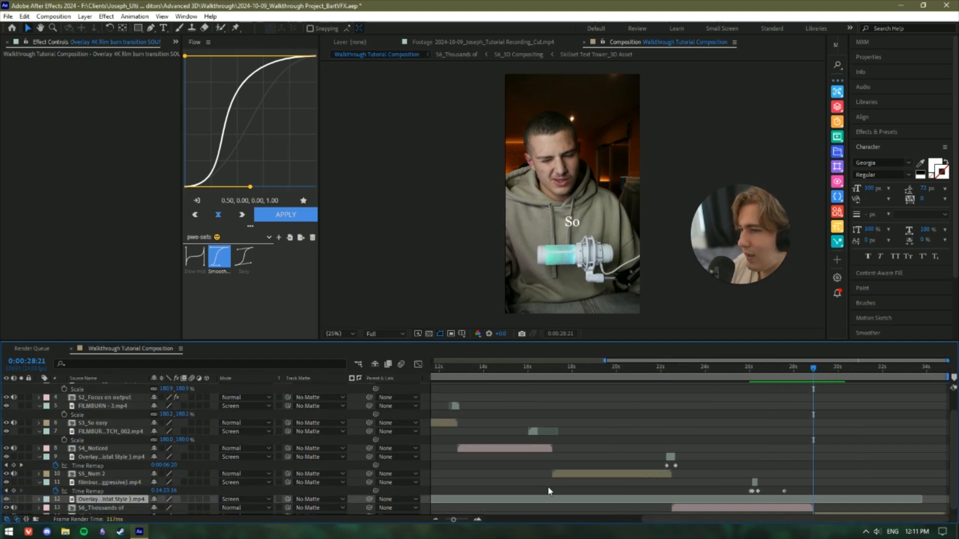
{"action": "scroll", "coordinate": [488, 498], "scroll_direction": "down", "scroll_amount": 2}
{"action": "mouse_move", "coordinate": [475, 501]}
{"action": "left_mouse_down"}
{"action": "mouse_move", "coordinate": [830, 511]}
{"action": "mouse_move", "coordinate": [632, 499]}
{"action": "mouse_move", "coordinate": [798, 500]}
{"action": "mouse_move", "coordinate": [777, 500]}
{"action": "left_mouse_up"}
- Preview the new overlay transition from about 0:00:28:01 and scrub back to the composition's opening seconds
{"action": "scroll", "coordinate": [854, 502], "scroll_direction": "up", "scroll_amount": 5}
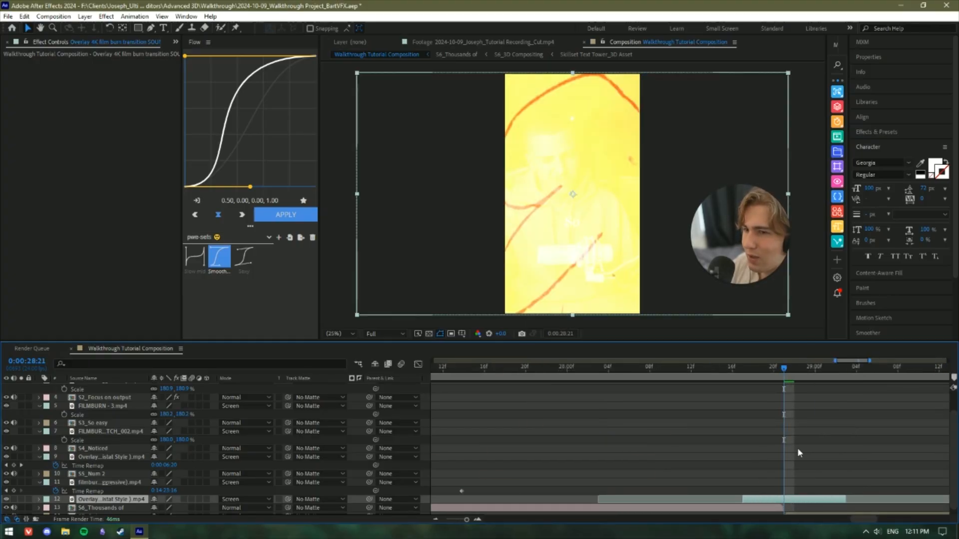
{"action": "left_click_drag", "start_coordinate": [789, 375], "coordinate": [575, 406]}
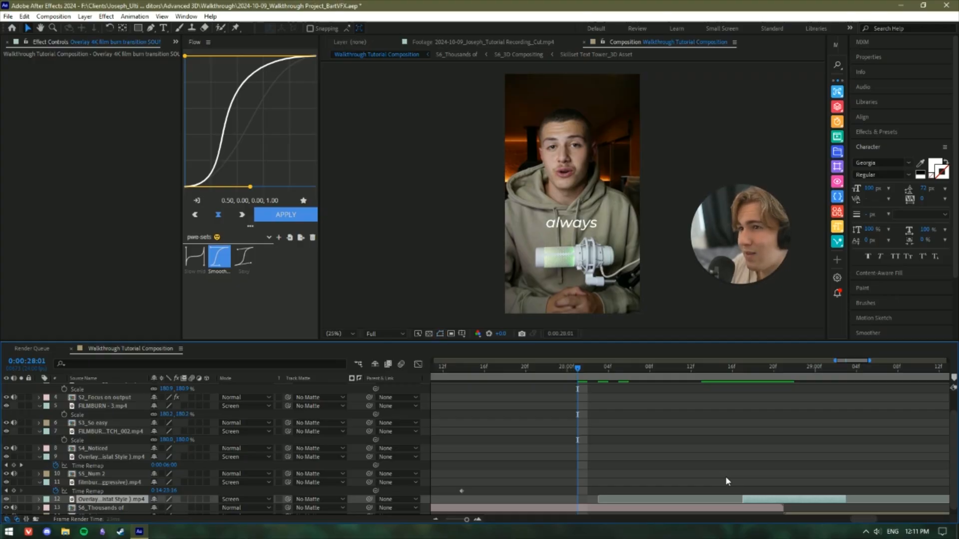
{"action": "scroll", "coordinate": [726, 477], "scroll_direction": "down", "scroll_amount": 5}
{"action": "key", "text": "space"}
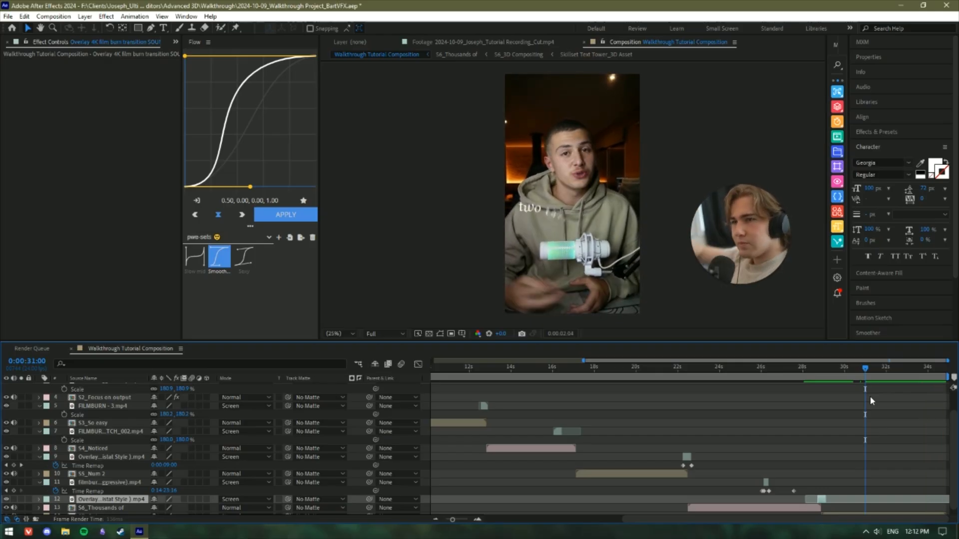
{"action": "scroll", "coordinate": [713, 419], "scroll_direction": "left", "scroll_amount": 5}
{"action": "scroll", "coordinate": [518, 400], "scroll_direction": "up", "scroll_amount": 3}
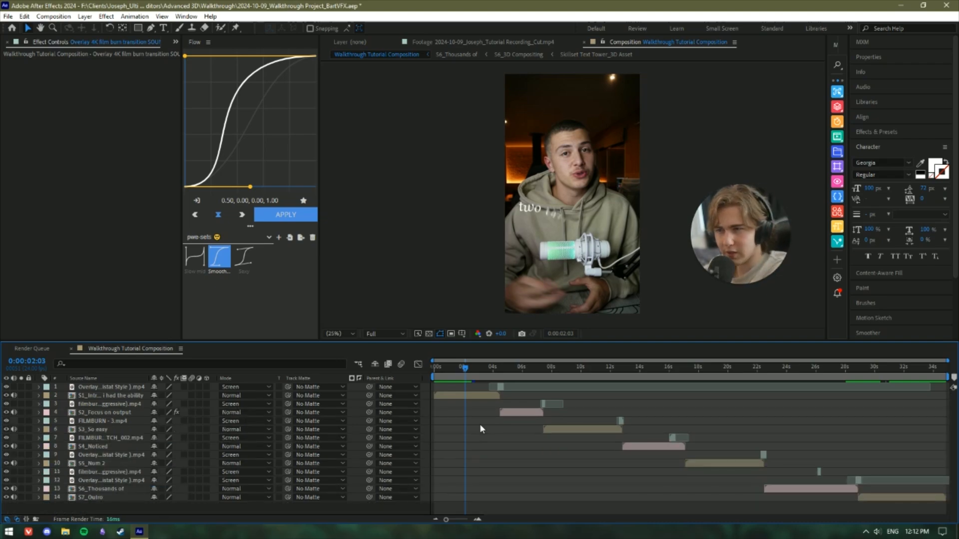
{"action": "left_click_drag", "start_coordinate": [463, 367], "coordinate": [446, 377]}
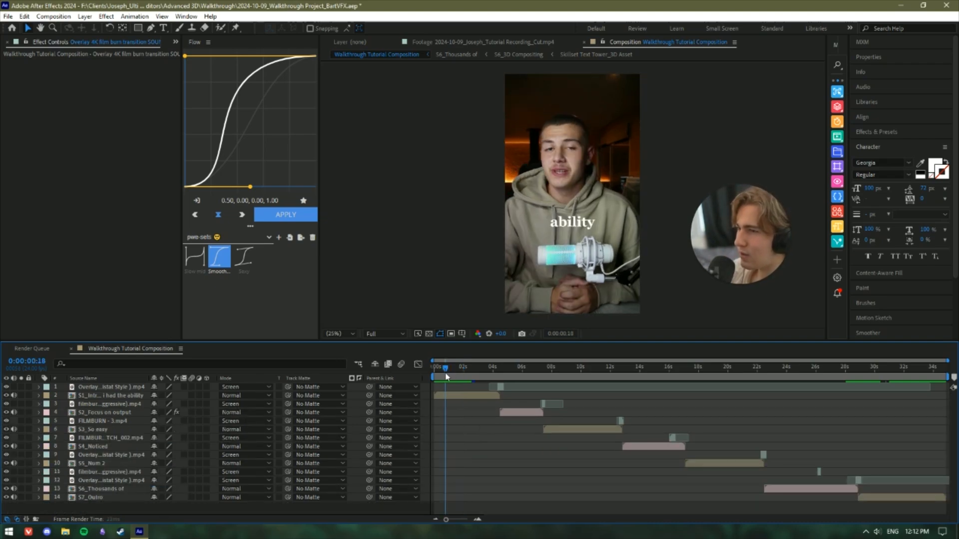
{"action": "left_click", "coordinate": [473, 361]}
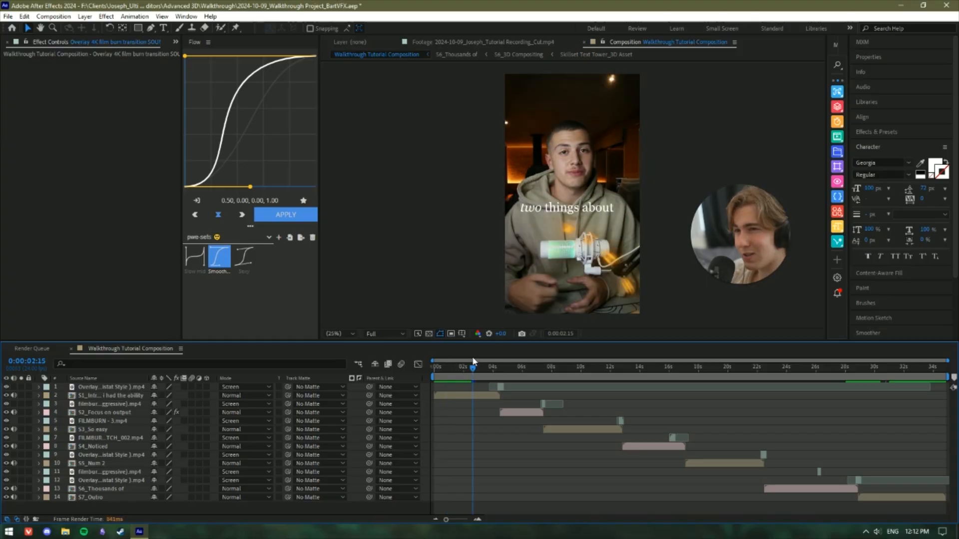